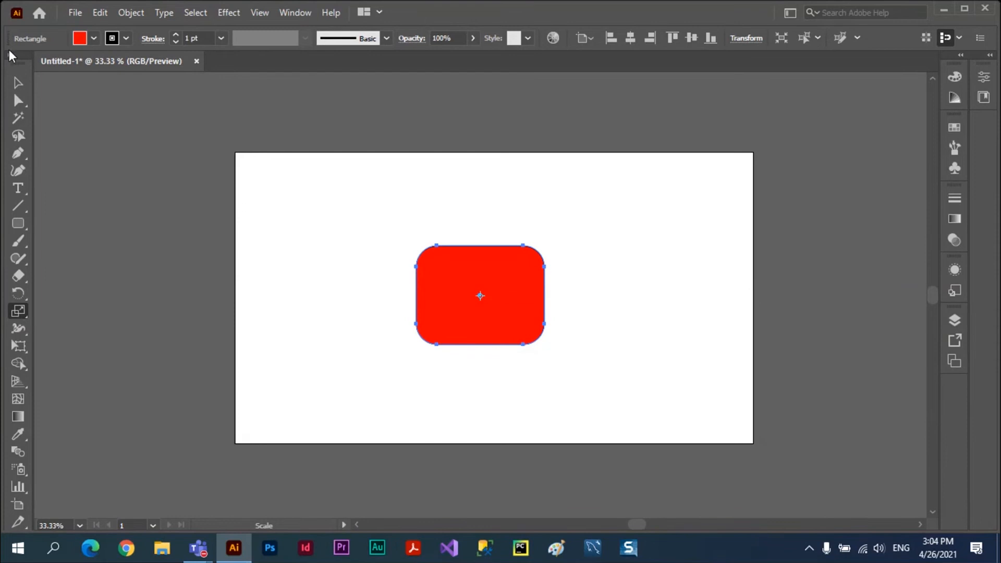
# Preview uniform and non-uniform scaling of the red rounded rectangle with the Scale options, then cancel without applying them.
pyautogui.click(18, 309)
pyautogui.doubleClick(17, 311)
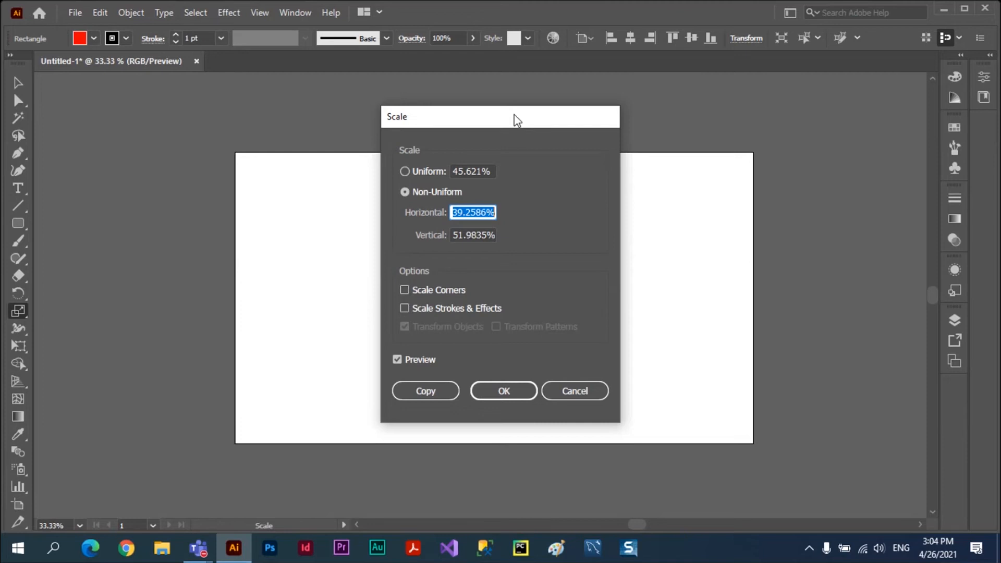
pyautogui.moveTo(515, 118); pyautogui.dragTo(709, 103)
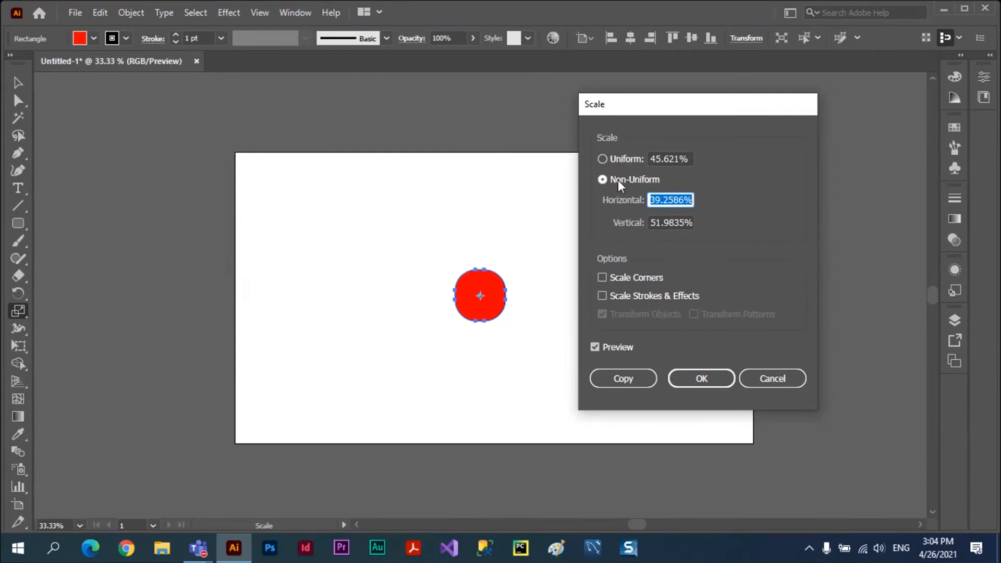
pyautogui.click(602, 158)
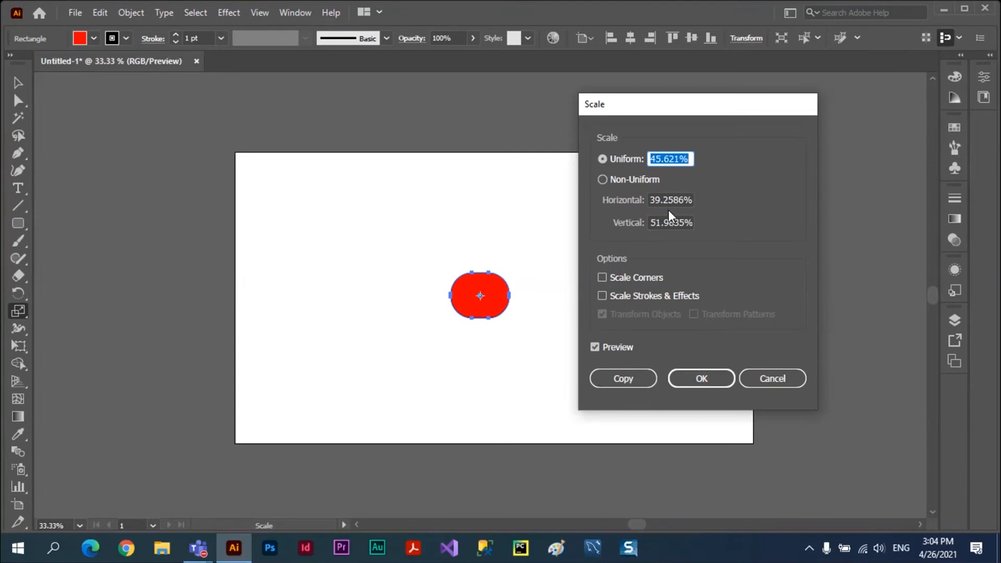
pyautogui.click(603, 180)
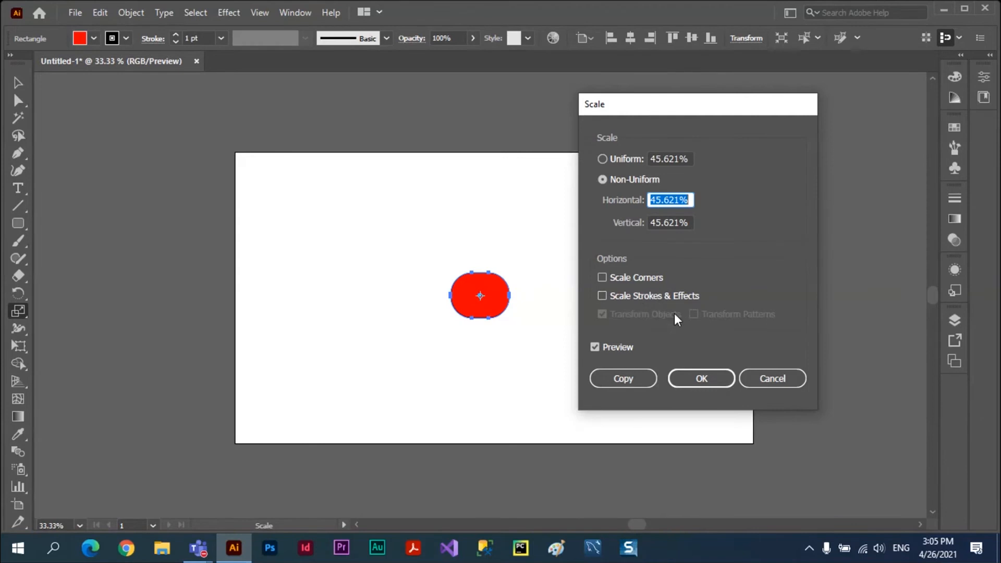
pyautogui.click(595, 347)
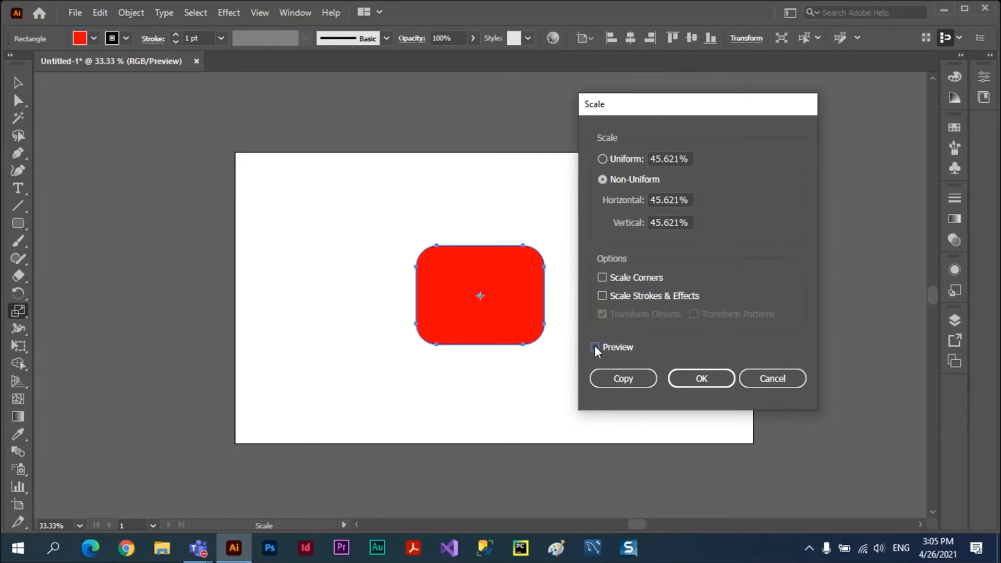
pyautogui.click(594, 346)
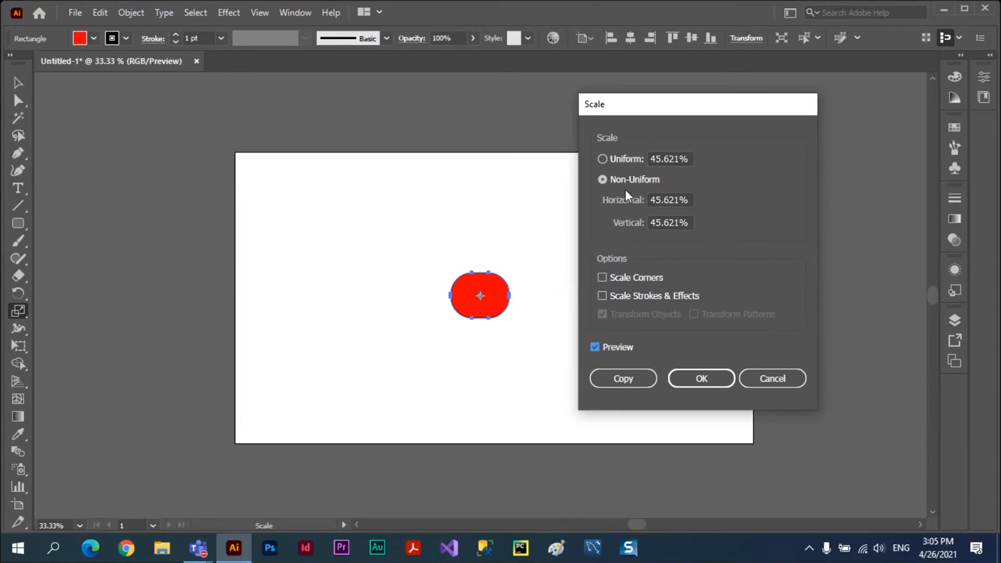
pyautogui.click(595, 351)
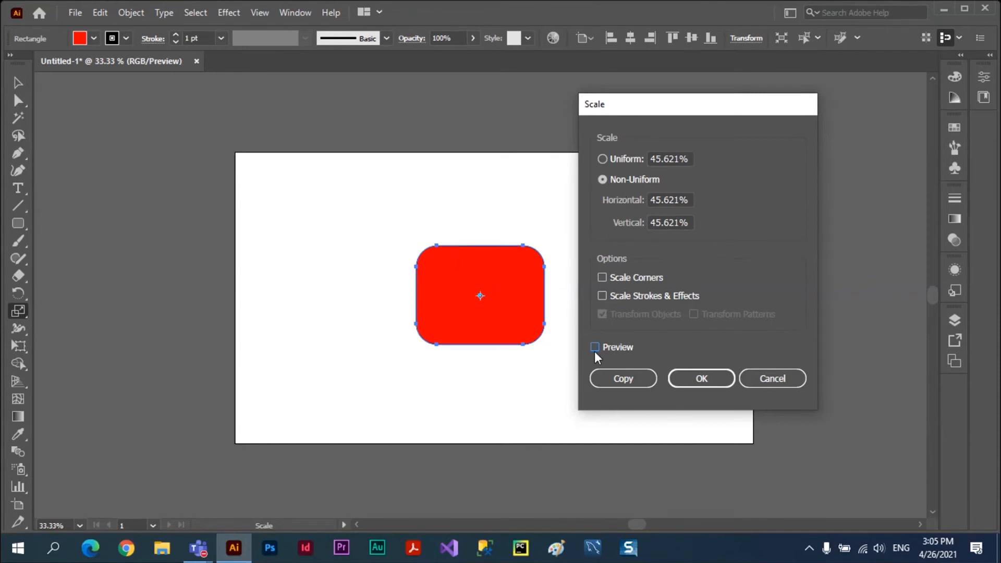
pyautogui.click(594, 351)
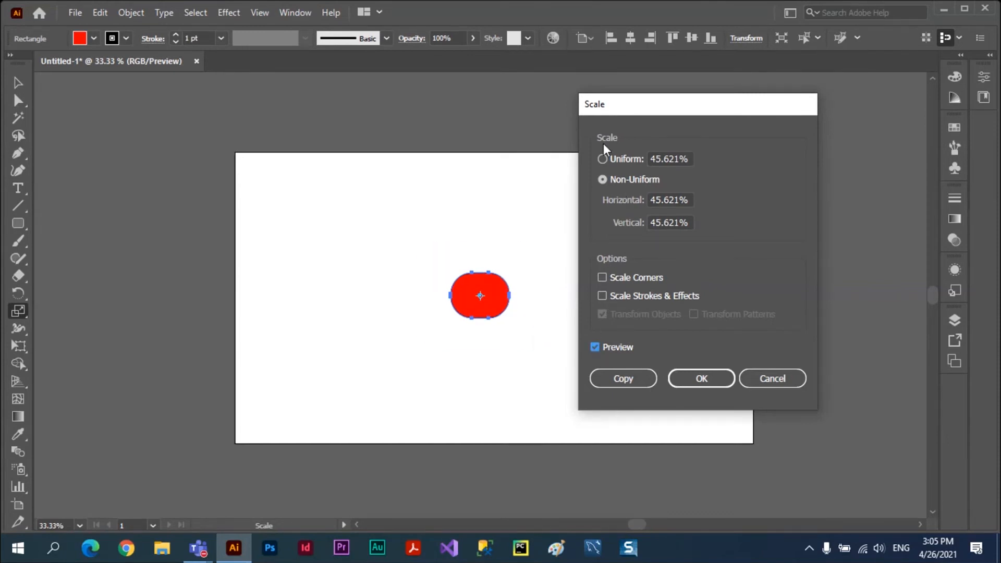
pyautogui.click(764, 381)
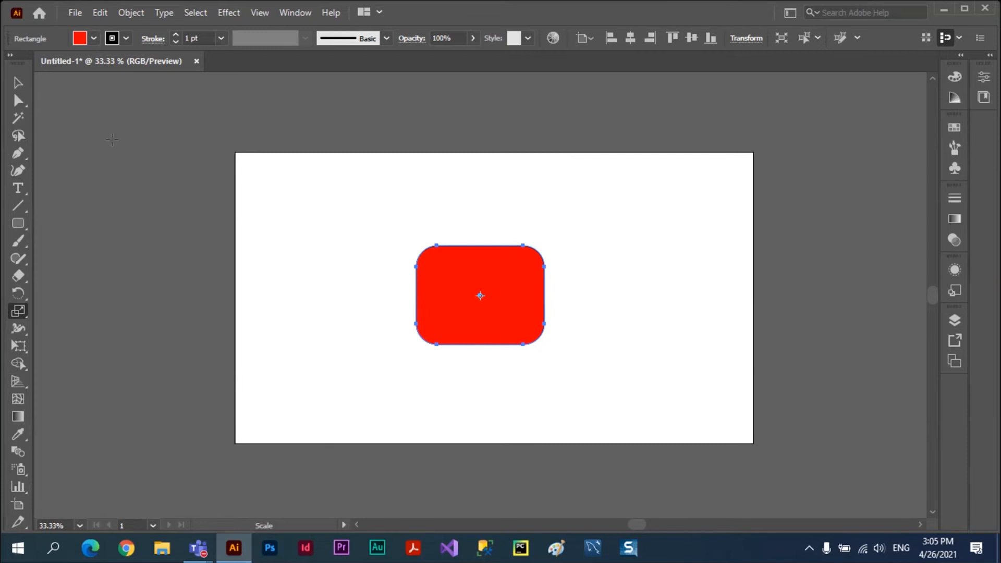
pyautogui.click(18, 82)
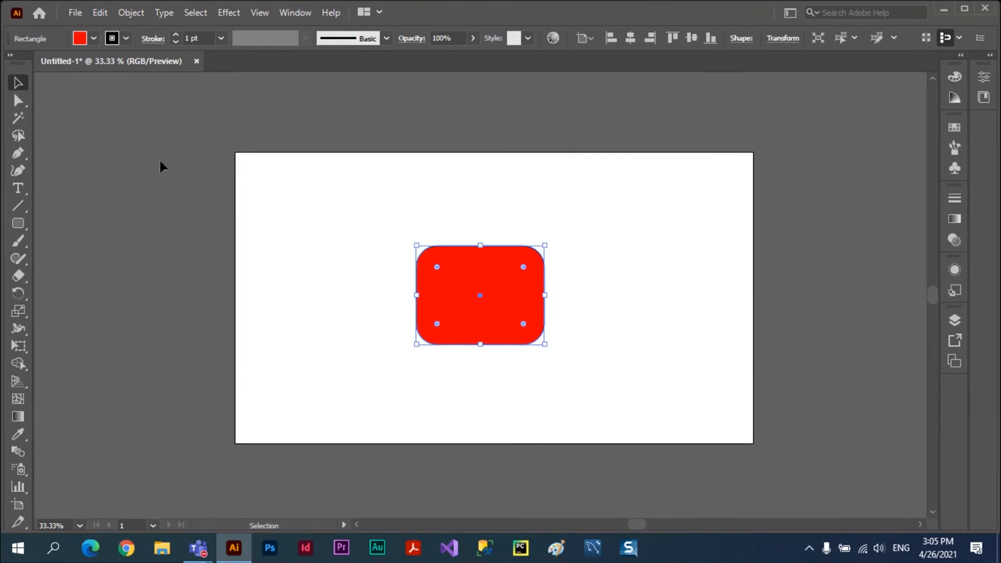
pyautogui.click(53, 84)
pyautogui.click(448, 288)
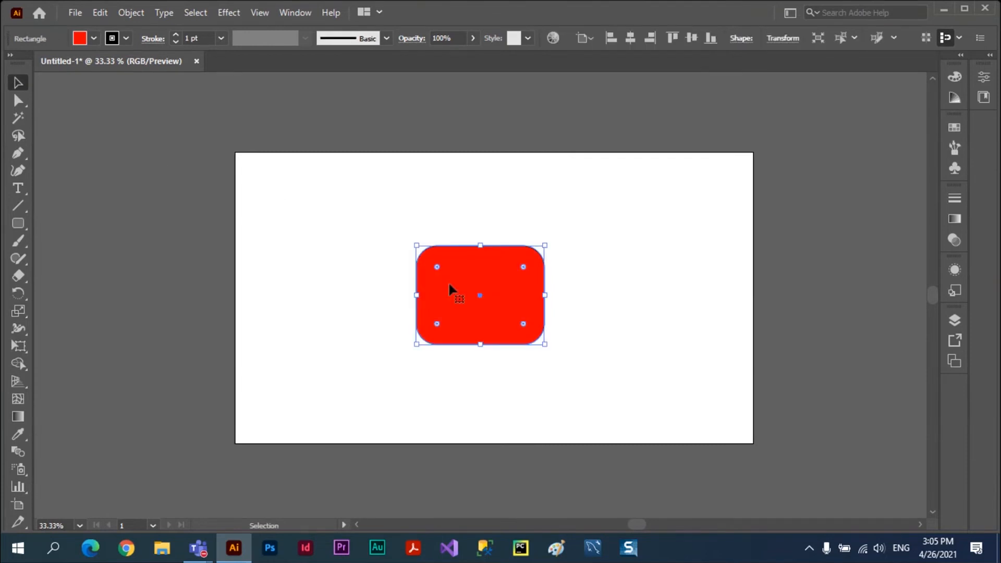
pyautogui.click(19, 313)
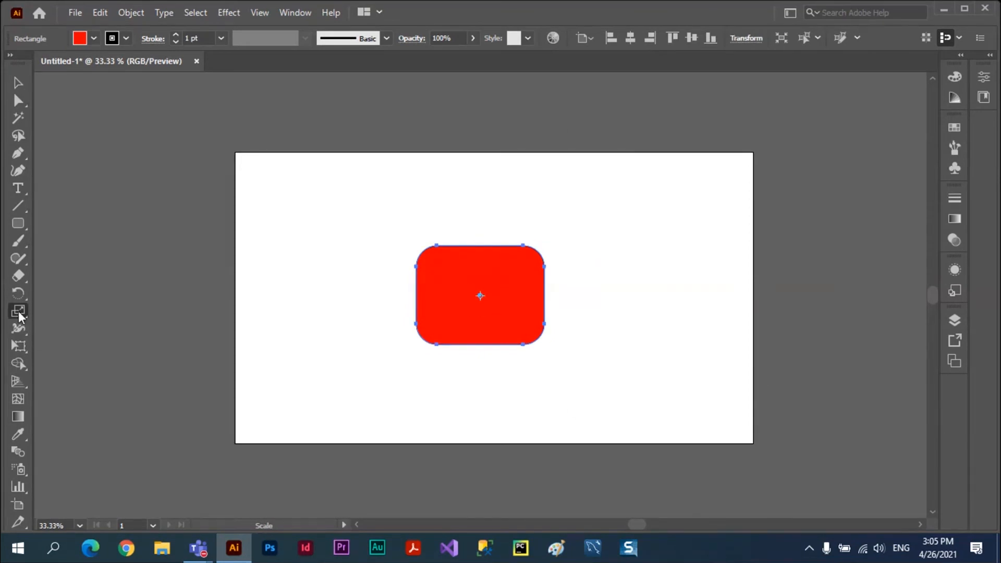
pyautogui.doubleClick(17, 311)
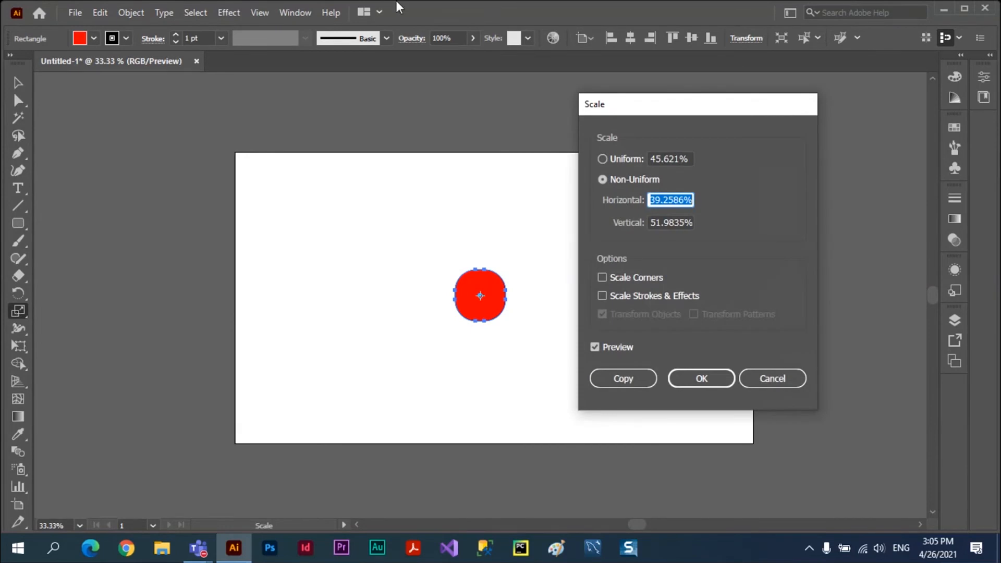
pyautogui.click(758, 380)
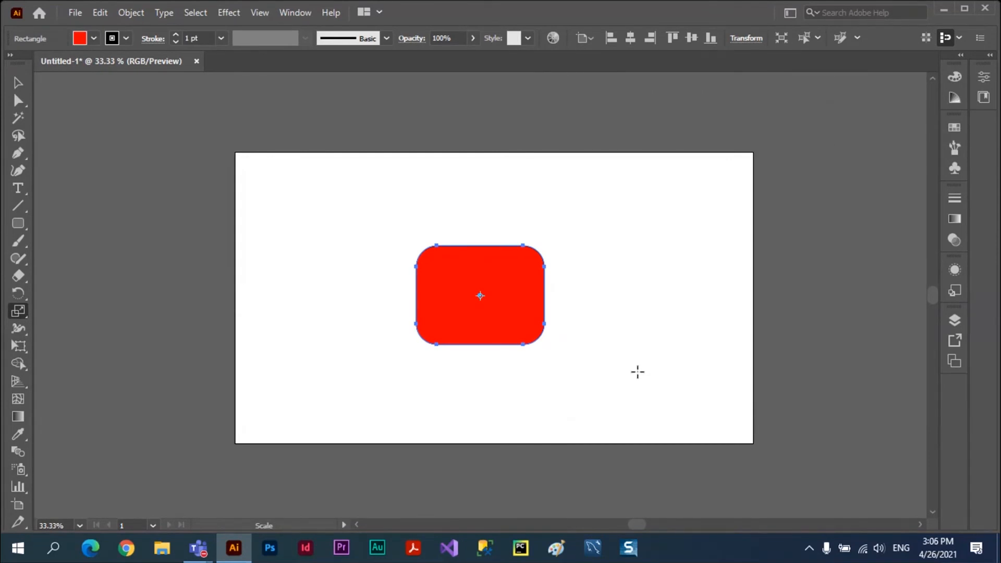
pyautogui.scroll(1, 636, 369)
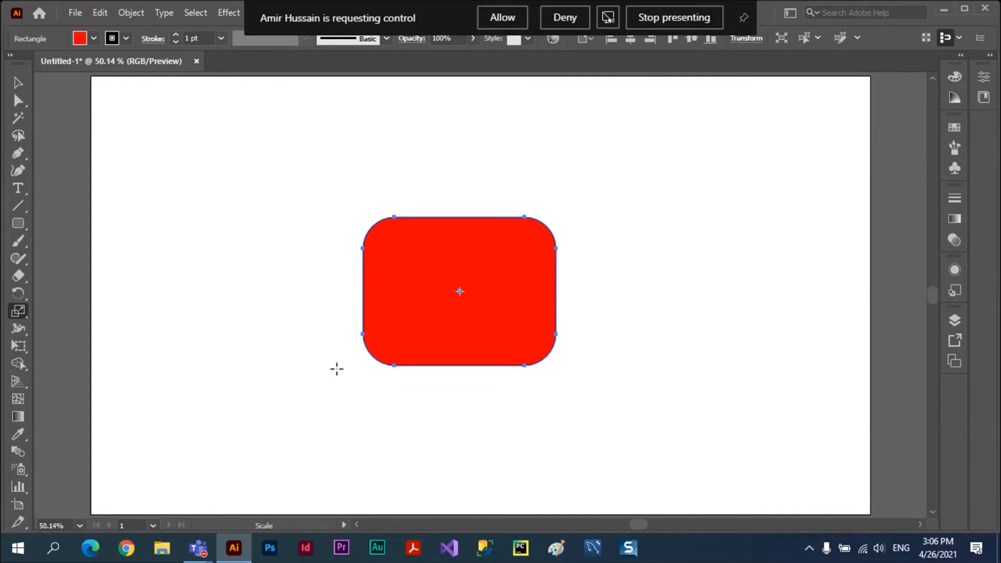
pyautogui.hotkey('alt', 'Tab')
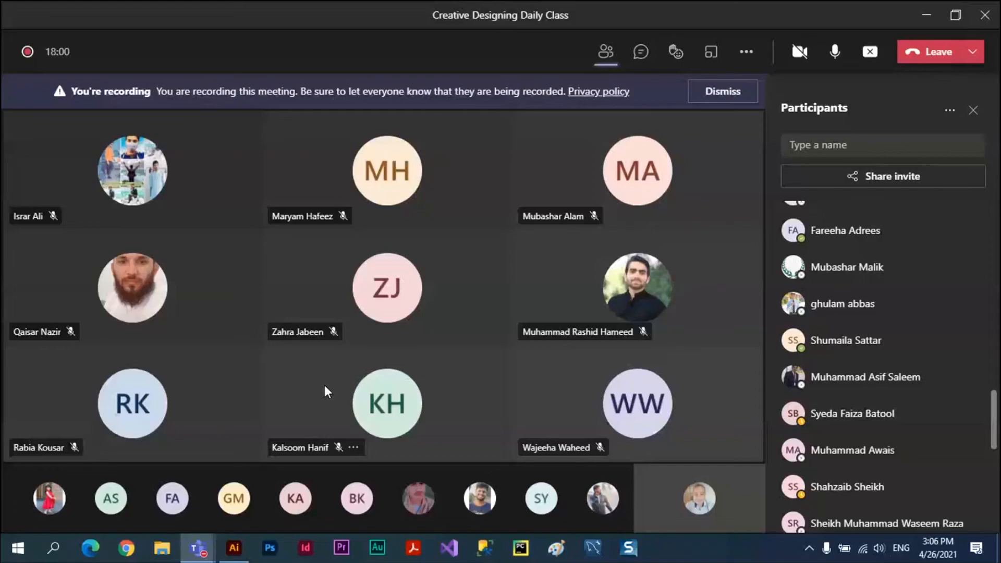
pyautogui.hotkey('alt', 'Tab')
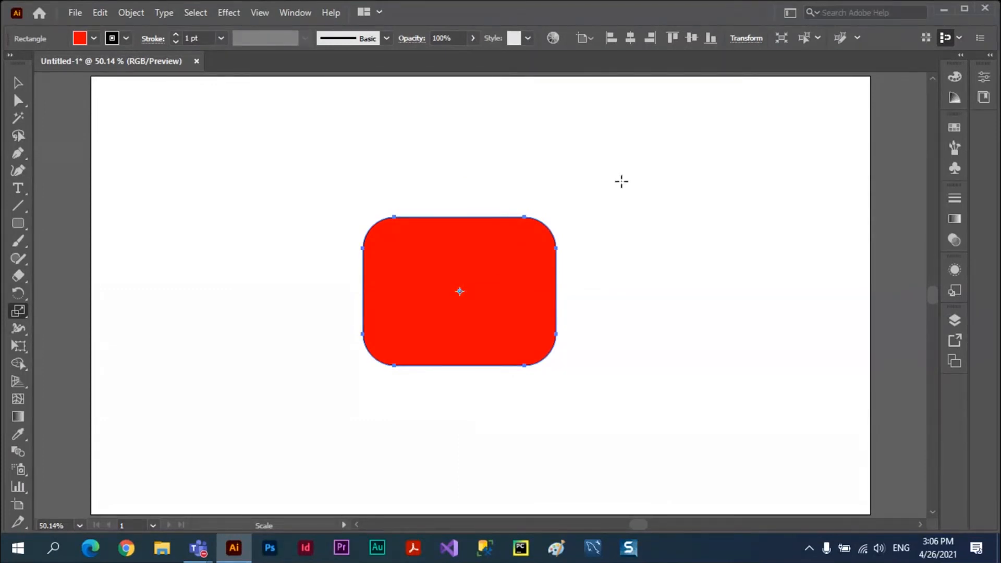
# Scale the rounded rectangle down freehand, place the scaling origin just outside its lower-left corner, and rescale it from that point.
pyautogui.moveTo(623, 179); pyautogui.dragTo(595, 203)
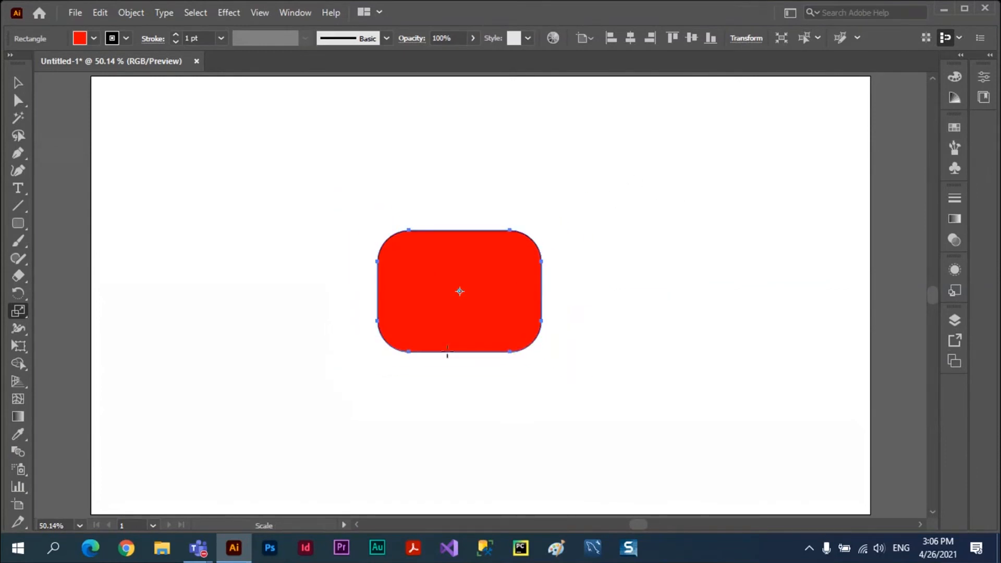
pyautogui.click(364, 349)
pyautogui.press('F7')
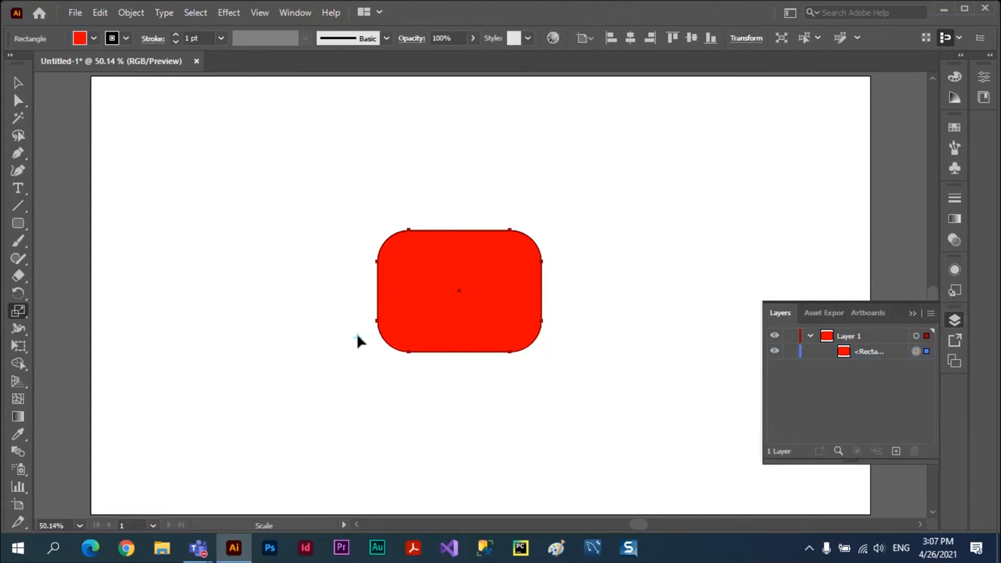
pyautogui.moveTo(574, 214); pyautogui.dragTo(608, 204)
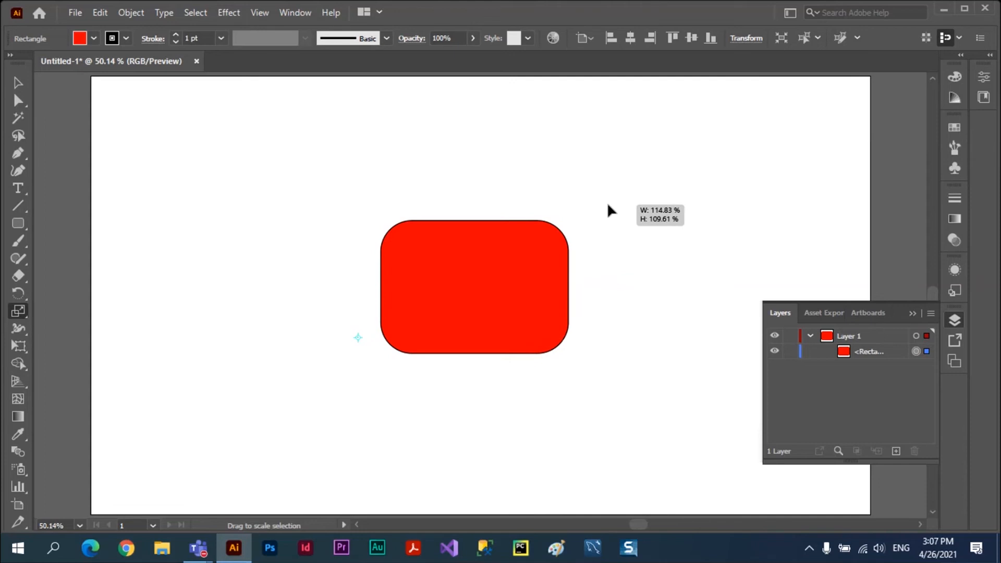
pyautogui.moveTo(608, 205); pyautogui.dragTo(128, 475)
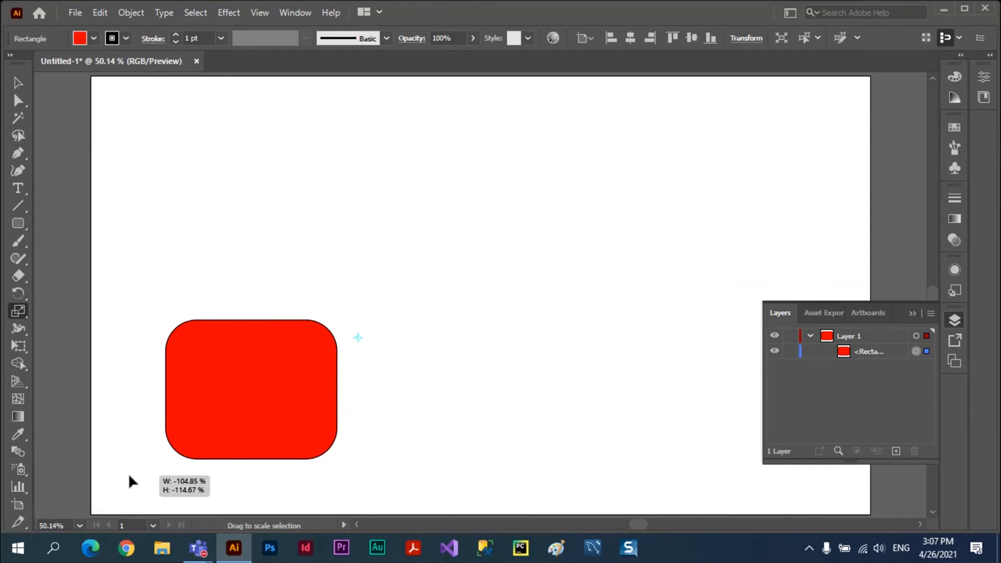
pyautogui.moveTo(129, 476); pyautogui.dragTo(532, 242)
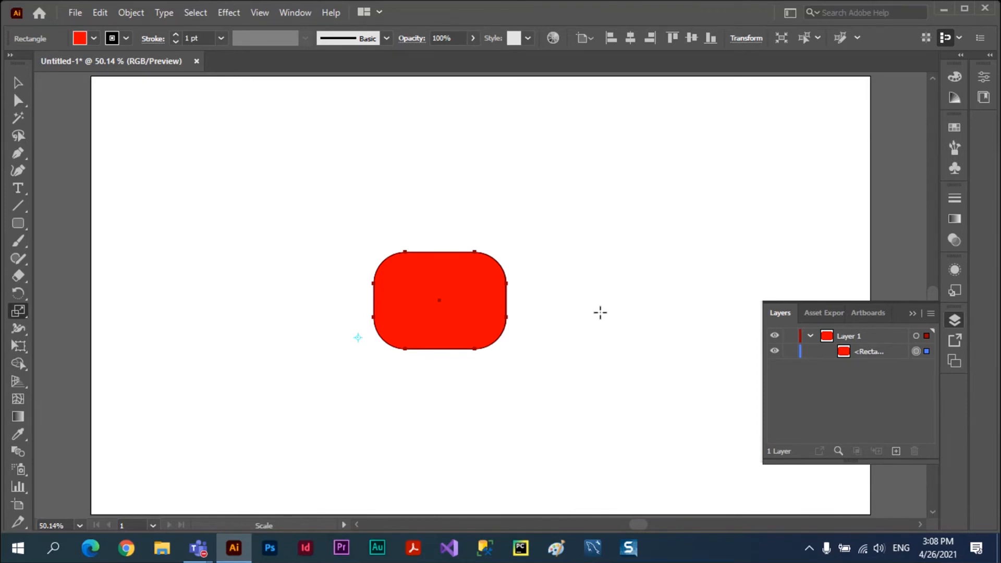
# Delete the red rounded rectangle from the artboard and hide the layer list.
pyautogui.press('Delete')
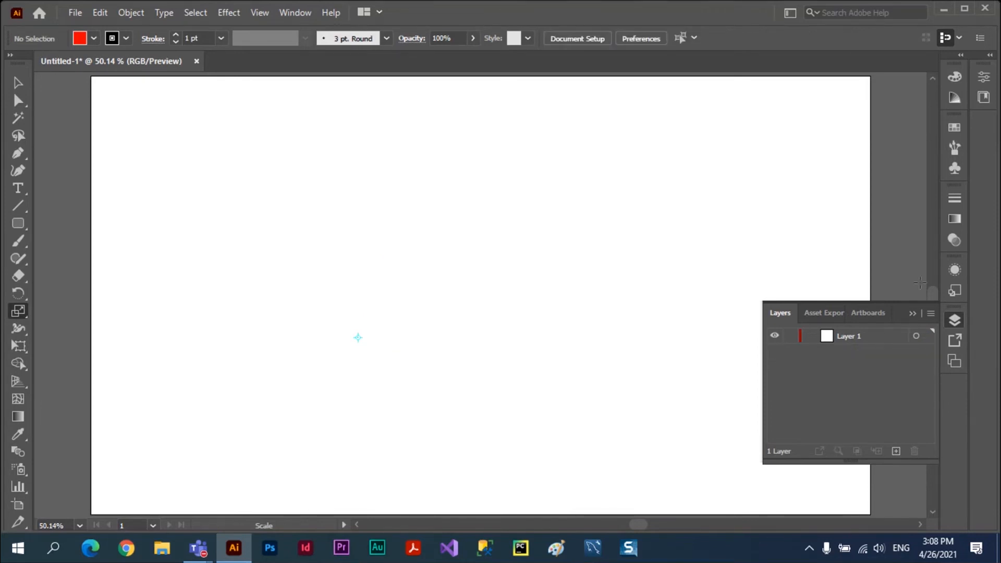
pyautogui.click(911, 313)
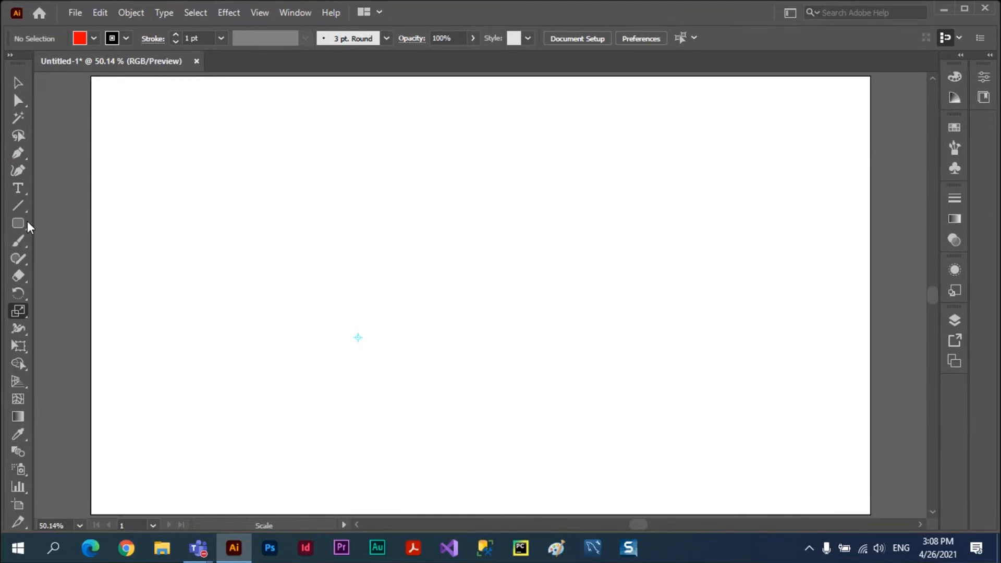
# Draw the outer outline of a two-legged frame with flared feet in the artboard's lower left using the Pen tool.
pyautogui.click(18, 152)
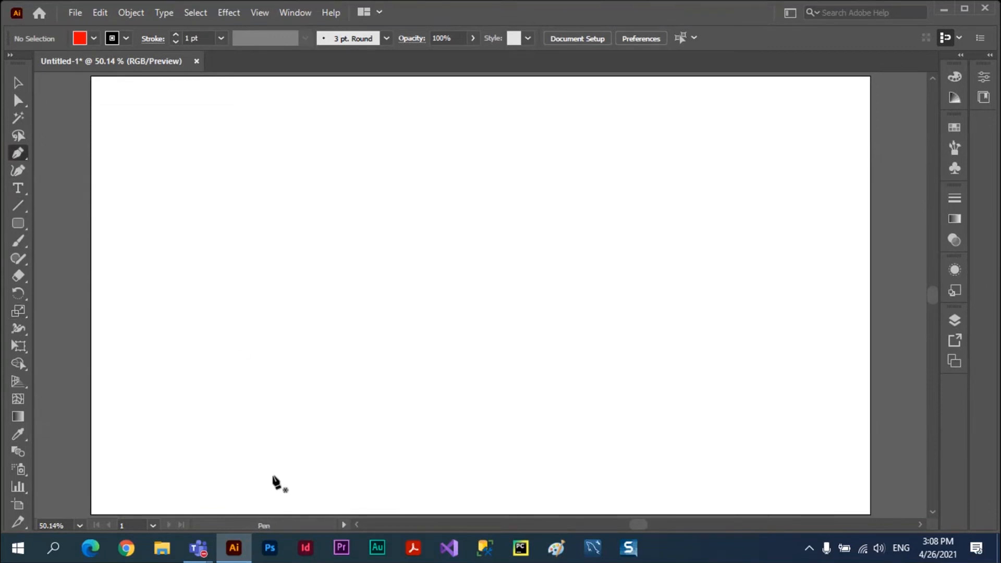
pyautogui.click(295, 476)
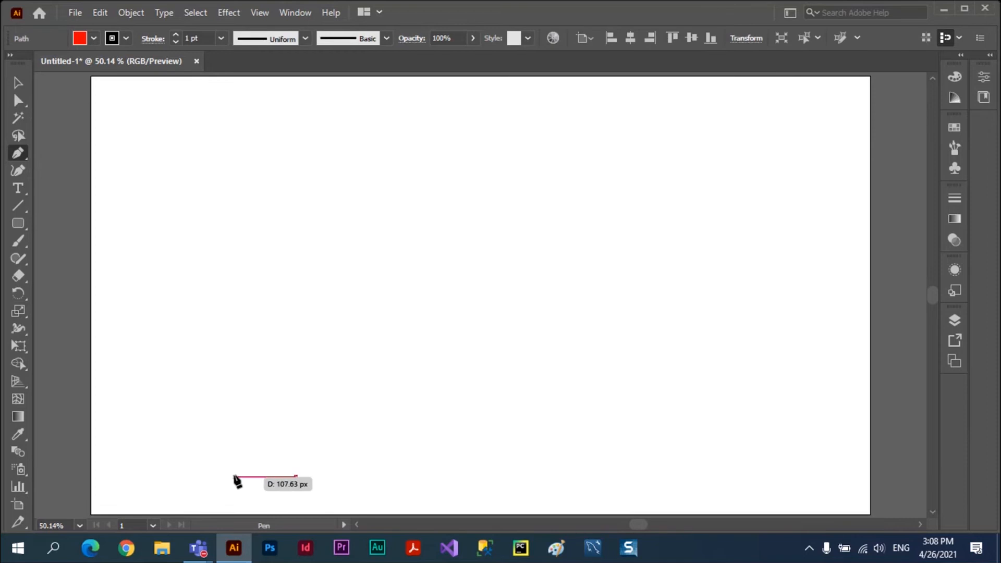
pyautogui.click(224, 476)
pyautogui.click(249, 455)
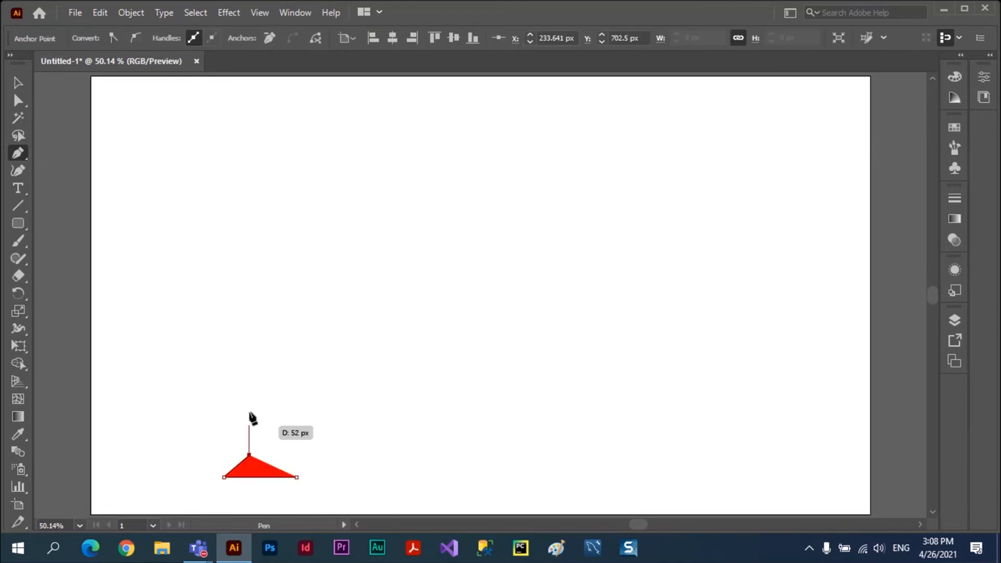
pyautogui.click(247, 333)
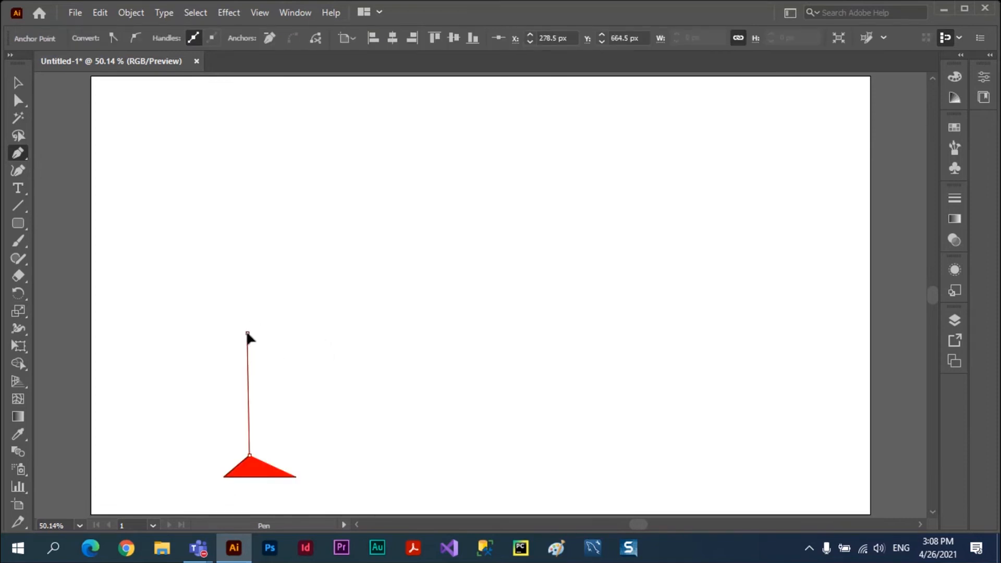
pyautogui.click(422, 332)
pyautogui.click(422, 459)
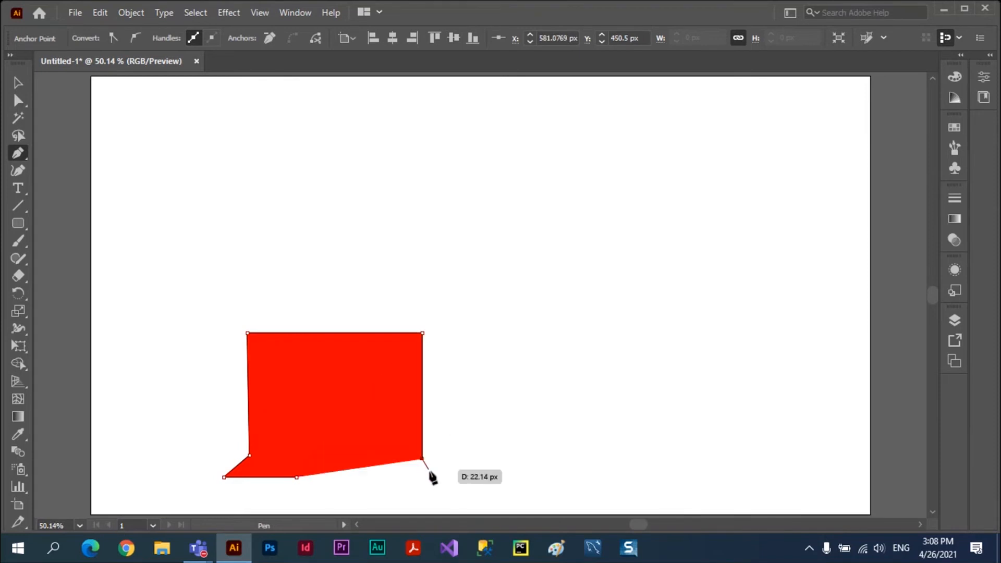
pyautogui.click(451, 480)
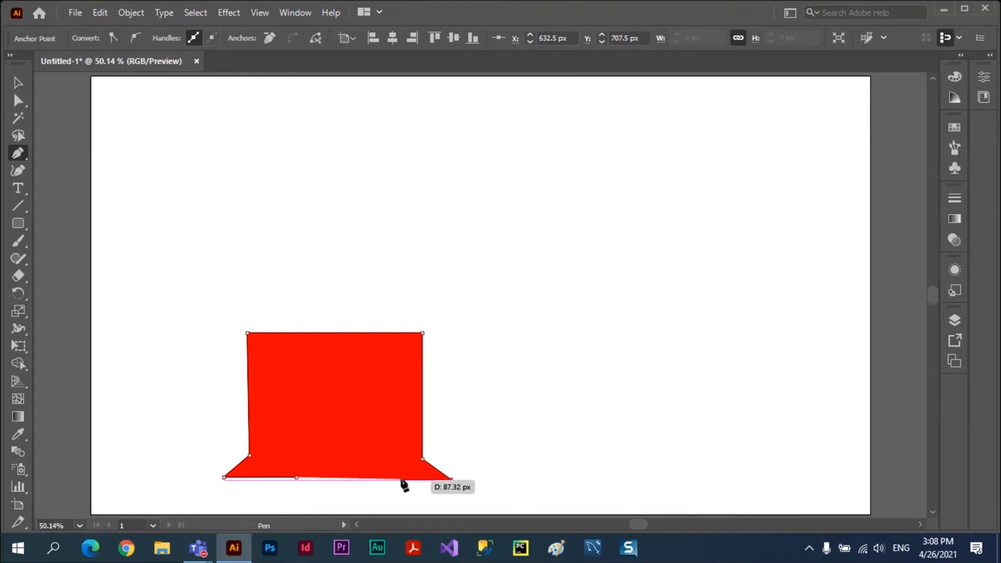
# Trace the right foot's underside and the frame's inner edges with straight segments, and close the path at its starting point.
pyautogui.click(389, 479)
pyautogui.click(412, 458)
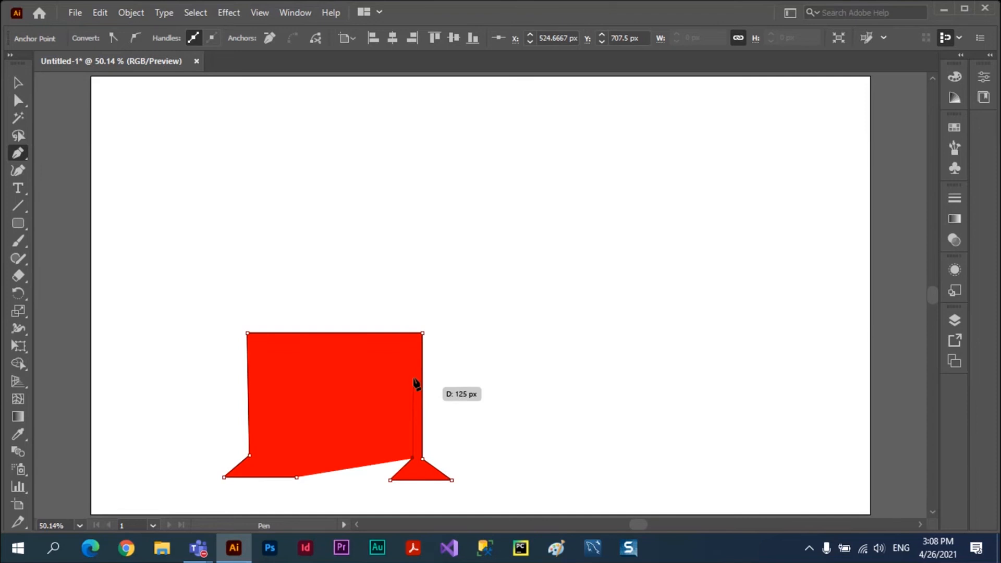
pyautogui.click(412, 347)
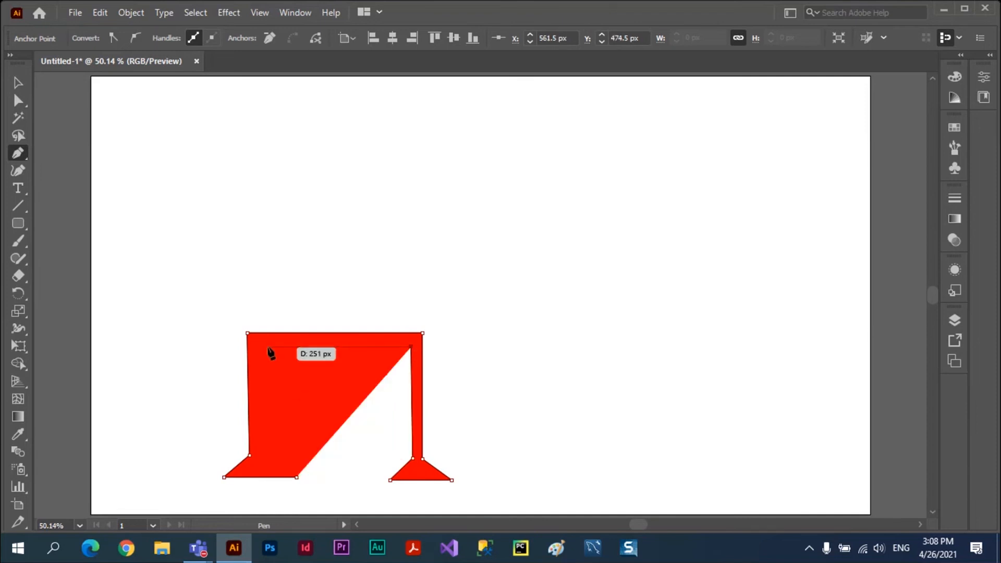
pyautogui.click(263, 347)
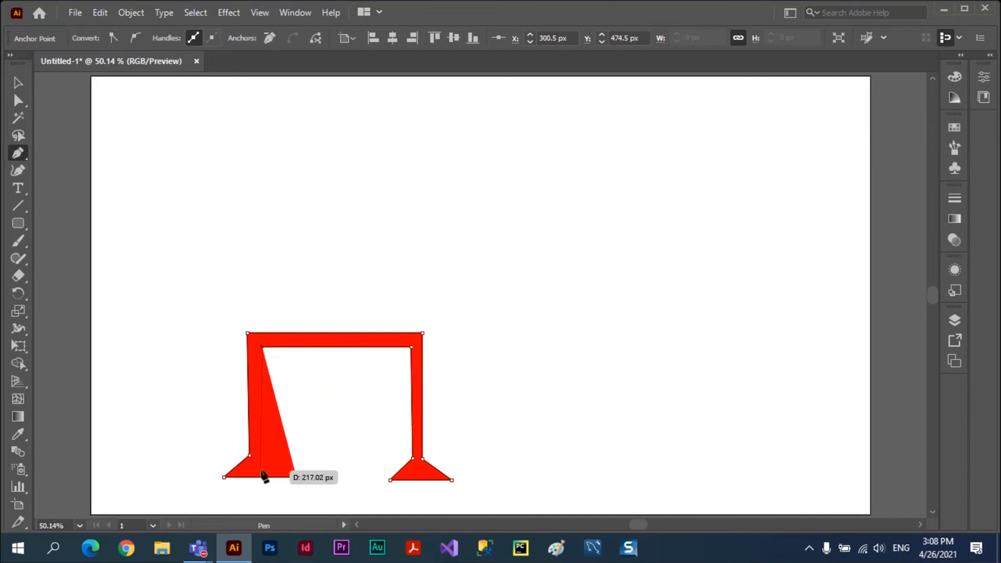
pyautogui.click(263, 452)
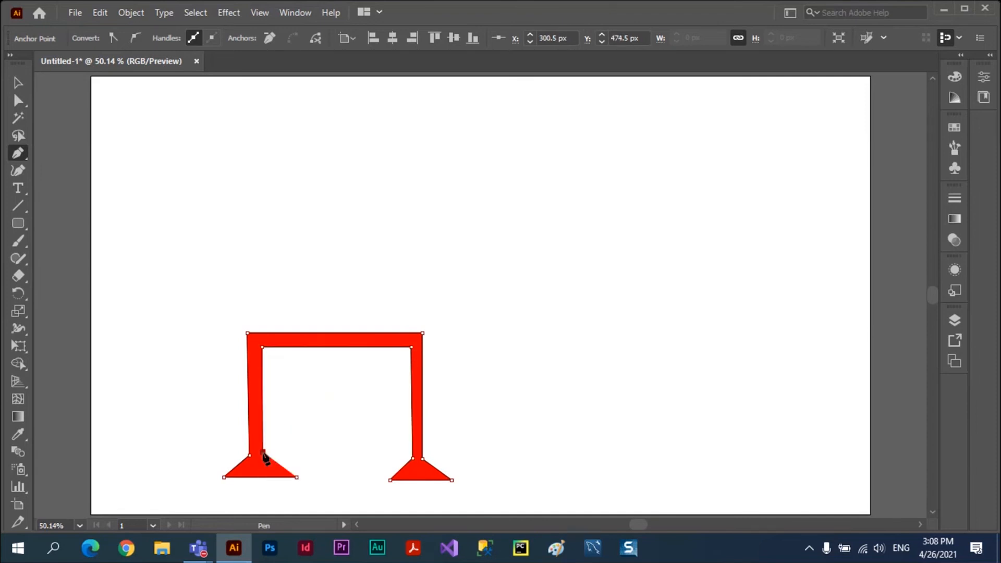
pyautogui.click(296, 477)
# Move the two-legged frame shape up and right, toward the middle of the artboard.
pyautogui.press('v')
pyautogui.moveTo(368, 347); pyautogui.dragTo(485, 320)
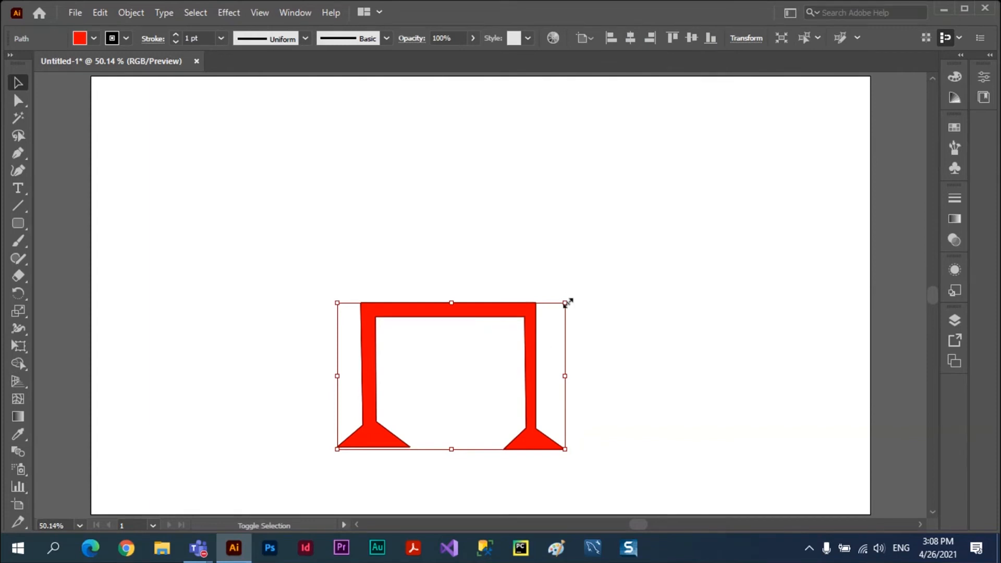
# Enlarge the two-legged frame to span more than half the artboard's width and position it near the artboard's centre.
pyautogui.moveTo(565, 303); pyautogui.dragTo(782, 161)
pyautogui.moveTo(701, 182); pyautogui.dragTo(635, 172)
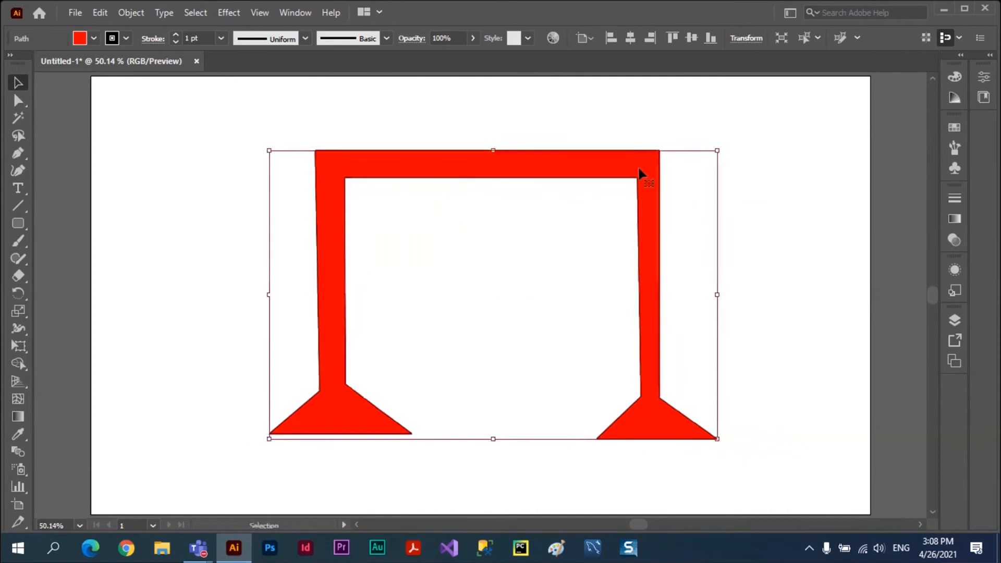
pyautogui.click(19, 312)
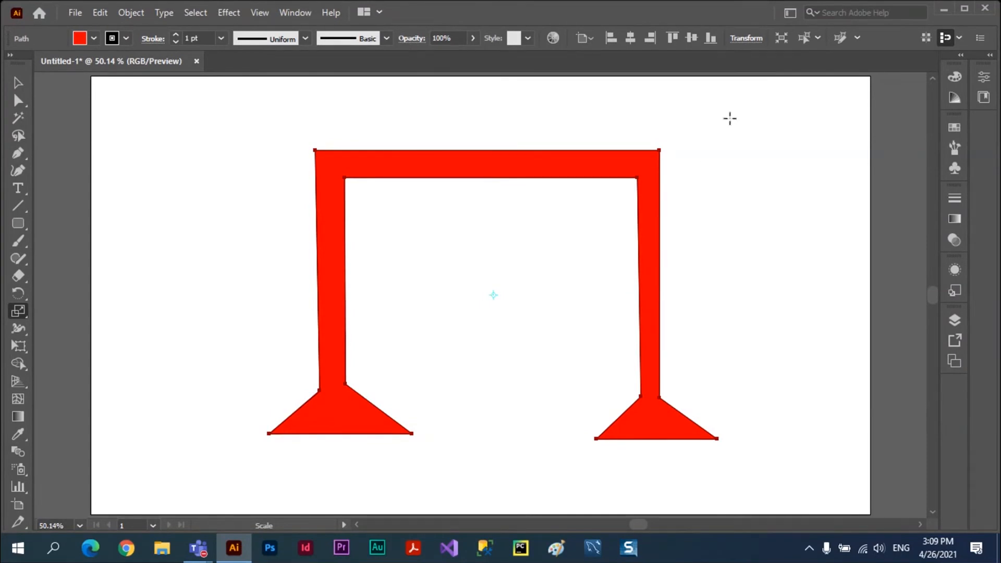
pyautogui.moveTo(715, 96); pyautogui.dragTo(707, 118)
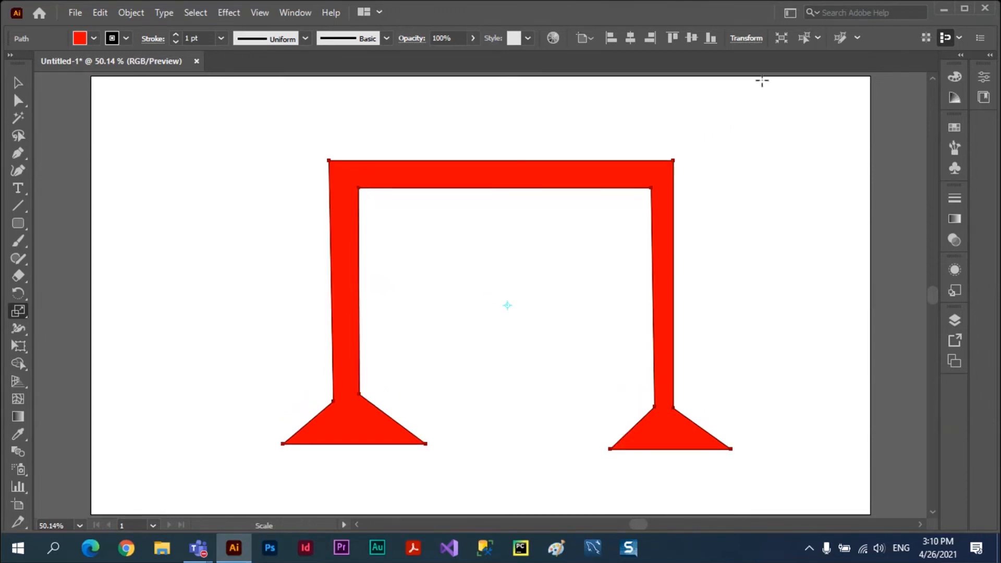
# Create a copy of the frame scaled to about 76% toward its centre, and repeat the transformation for a receding series of seven nested frames.
pyautogui.moveTo(763, 81); pyautogui.dragTo(703, 138)
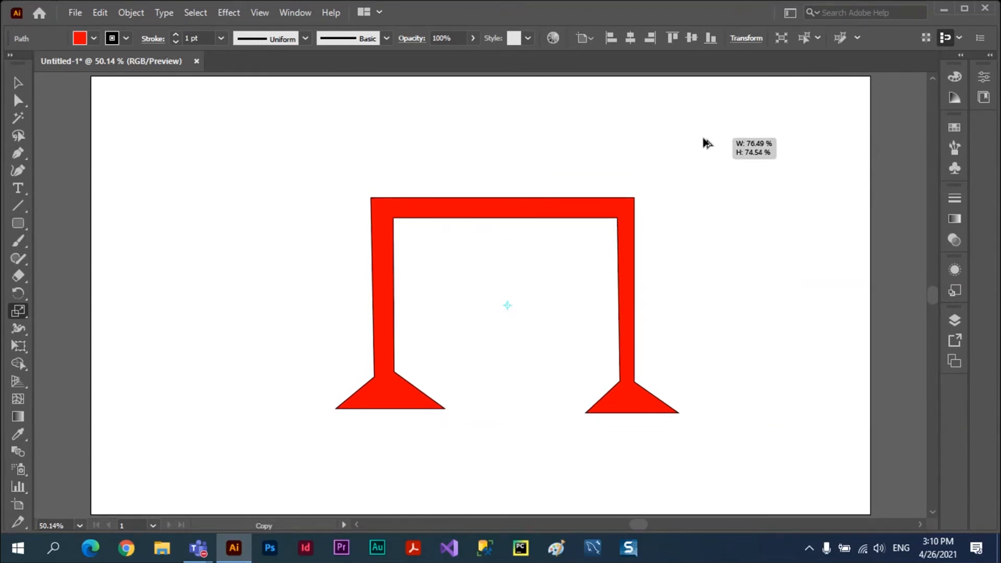
pyautogui.moveTo(703, 138); pyautogui.dragTo(701, 139)
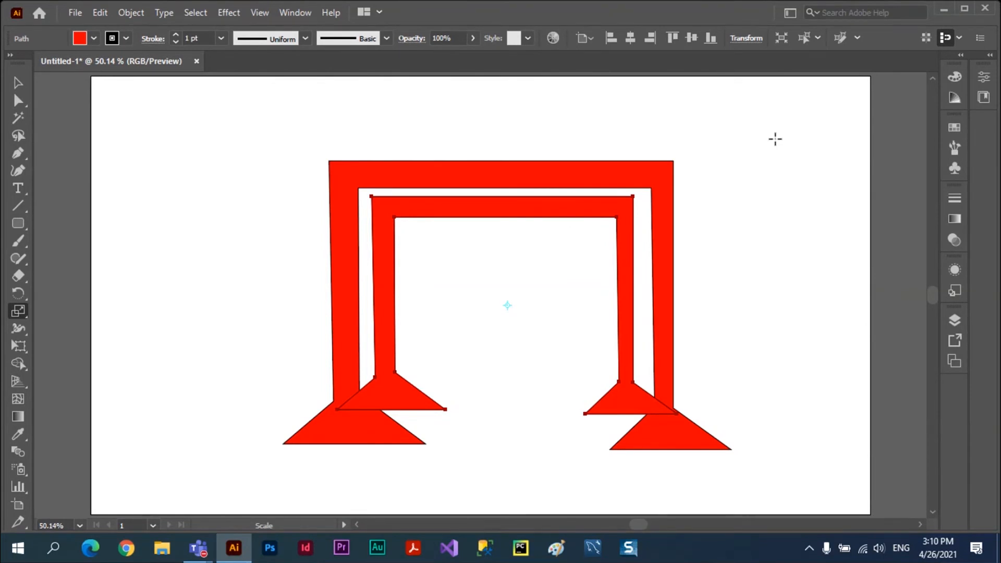
pyautogui.hotkey('ctrl', 'd')
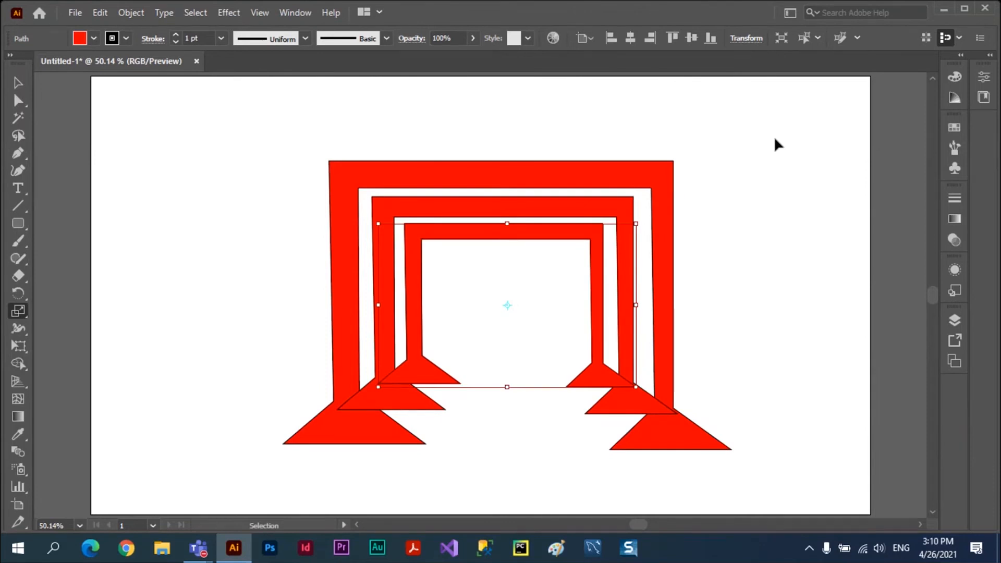
pyautogui.hotkey('ctrl', 'd')
pyautogui.hotkey('ctrl', 'd')
pyautogui.hotkey('ctrl', 'd')
pyautogui.hotkey('ctrl', 'd')
pyautogui.hotkey('ctrl', 'd')
pyautogui.hotkey('ctrl', 'd')
pyautogui.hotkey('ctrl', 'd')
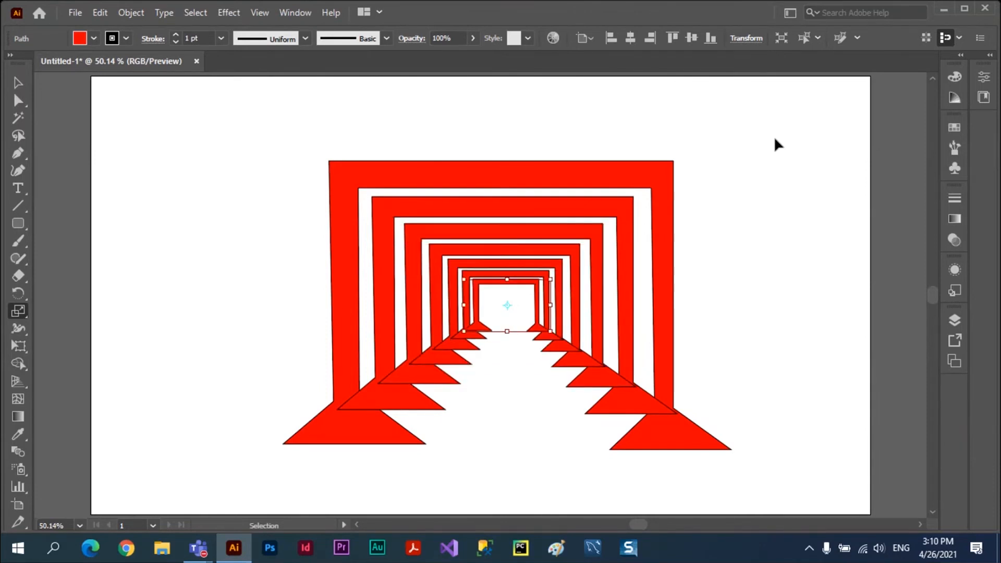
# Check how the nested frames overlap by selecting the outer ones one at a time, and clear the selection.
pyautogui.click(24, 88)
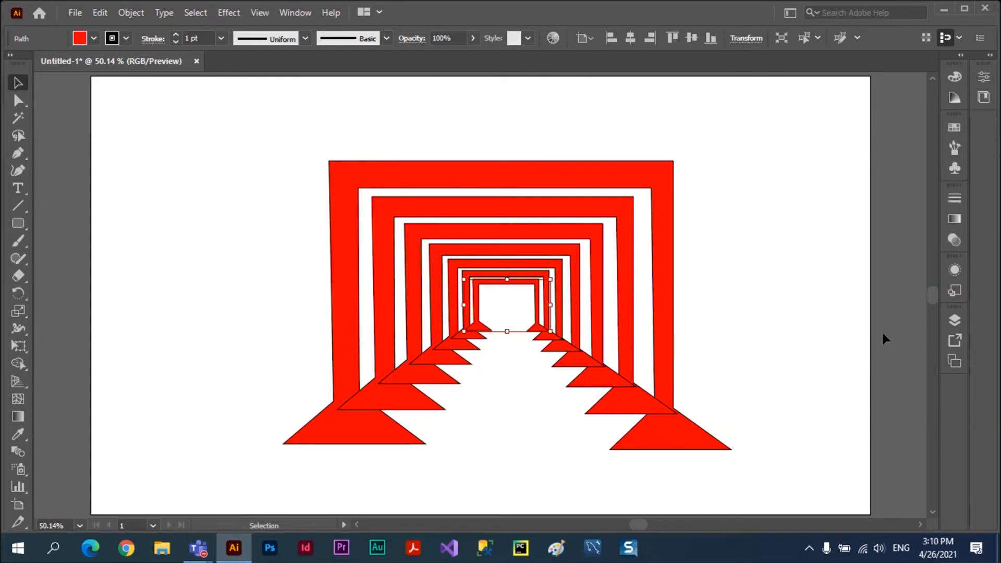
pyautogui.click(255, 201)
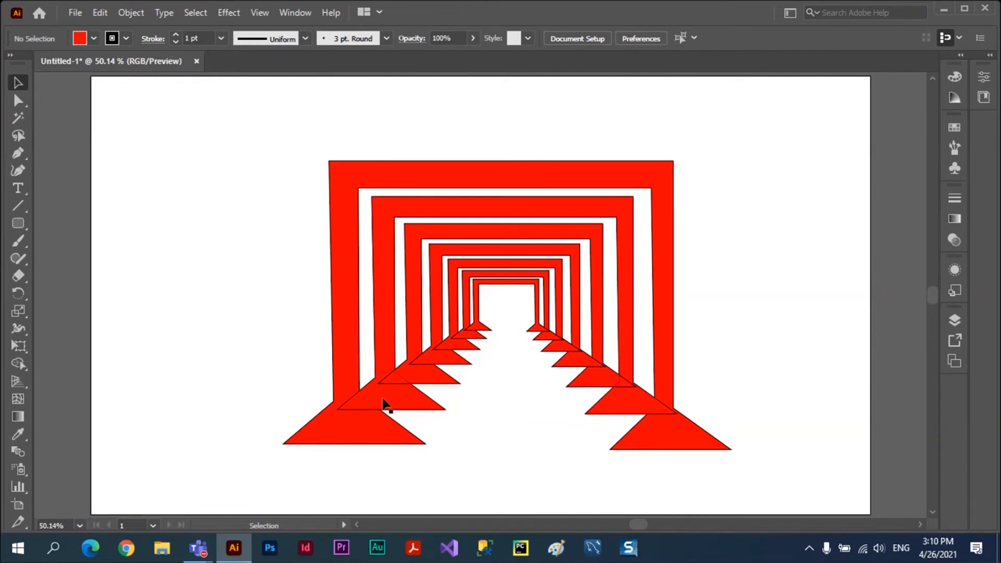
pyautogui.click(332, 425)
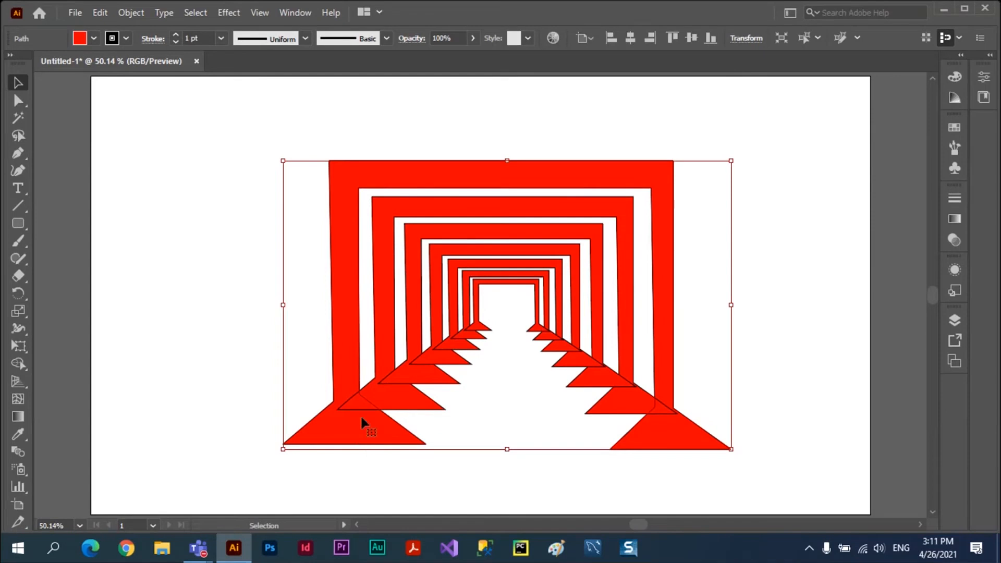
pyautogui.click(387, 397)
pyautogui.click(421, 375)
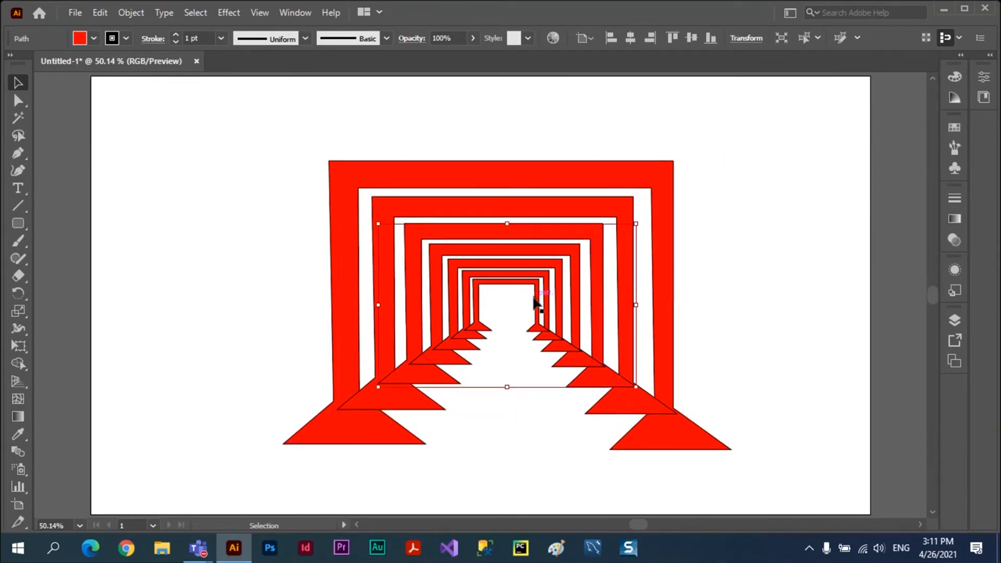
pyautogui.click(806, 181)
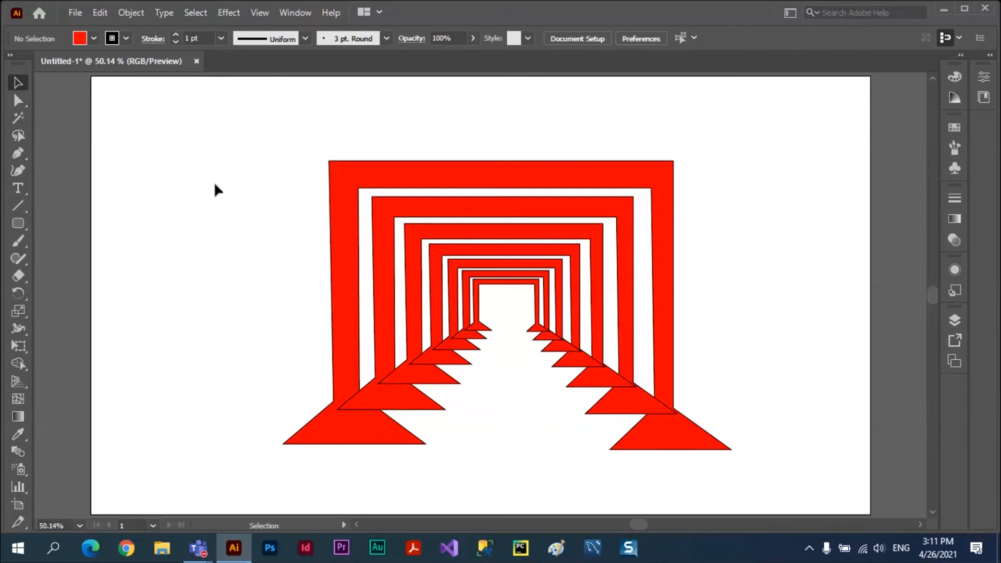
# Select all the nested frames and examine their paths in the layer list, enlarging the list to show every path.
pyautogui.moveTo(243, 180); pyautogui.dragTo(789, 485)
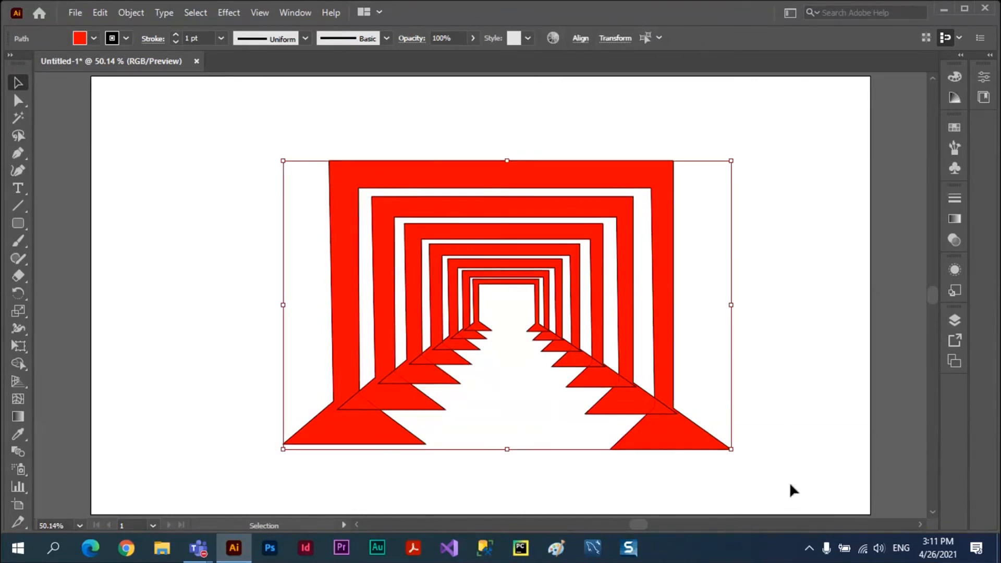
pyautogui.click(954, 320)
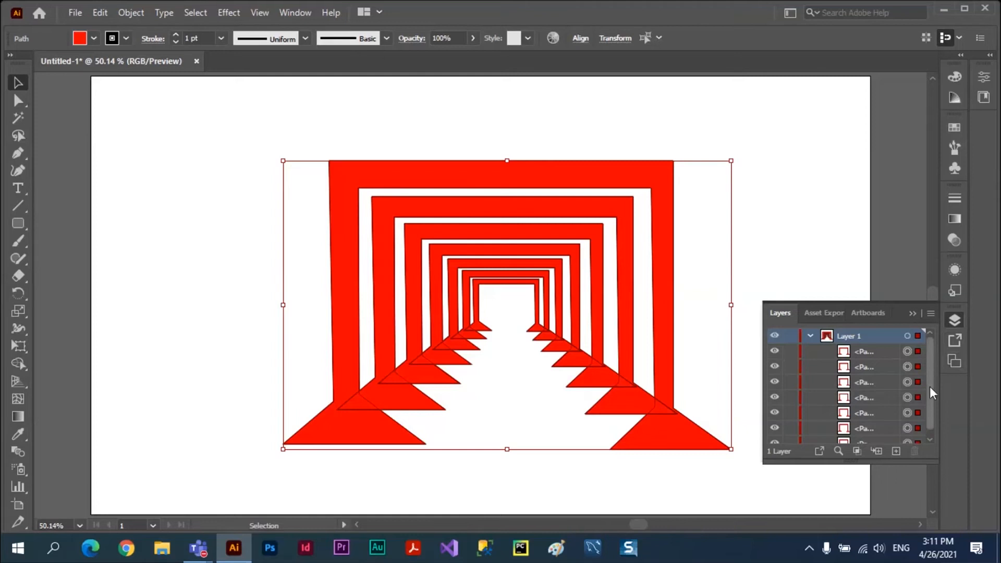
pyautogui.moveTo(931, 351); pyautogui.dragTo(930, 413)
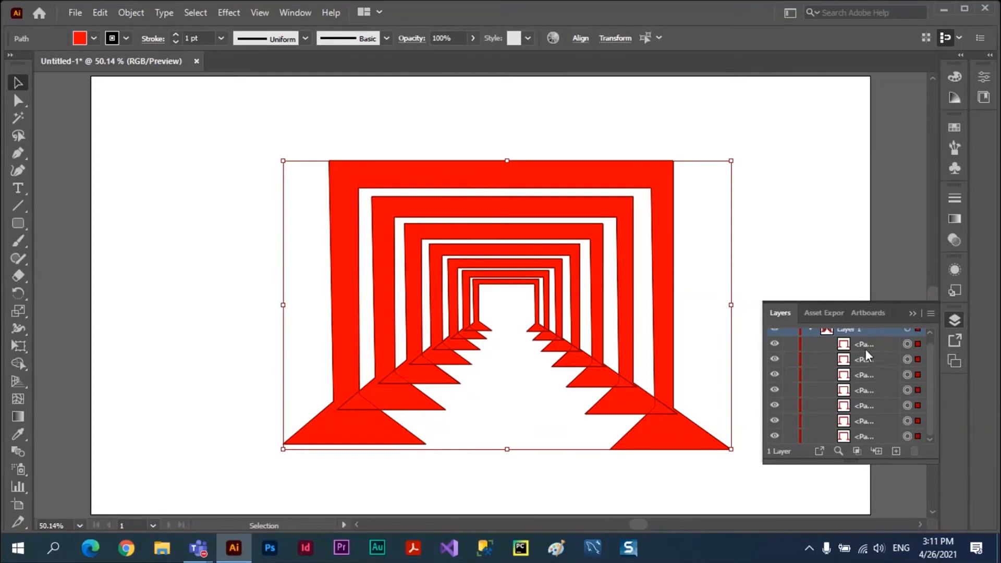
pyautogui.click(930, 313)
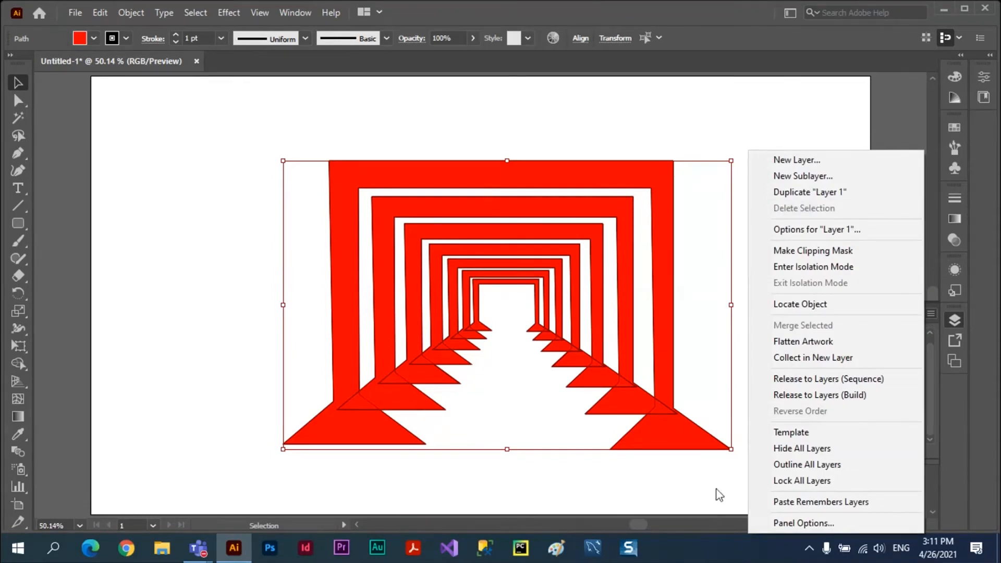
pyautogui.click(752, 483)
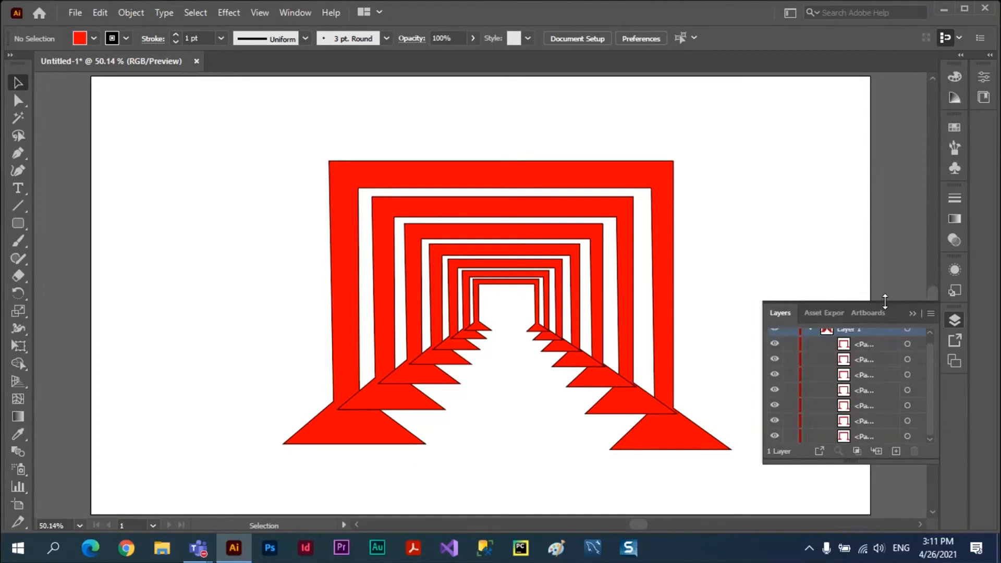
pyautogui.moveTo(885, 301); pyautogui.dragTo(887, 155)
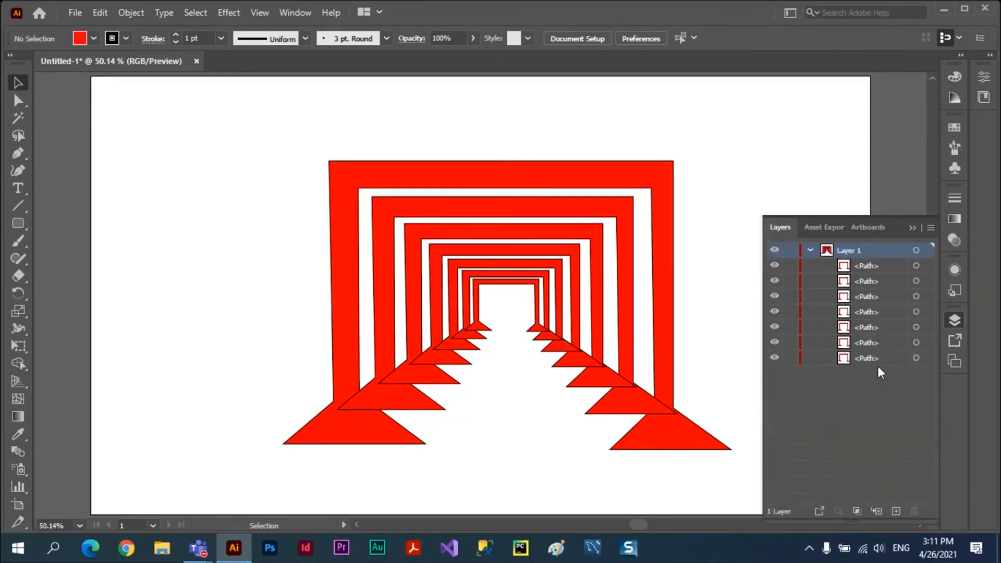
pyautogui.click(857, 411)
# Reverse the stacking order of all seven paths in Layer 1 and hide the layer list.
pyautogui.click(891, 267)
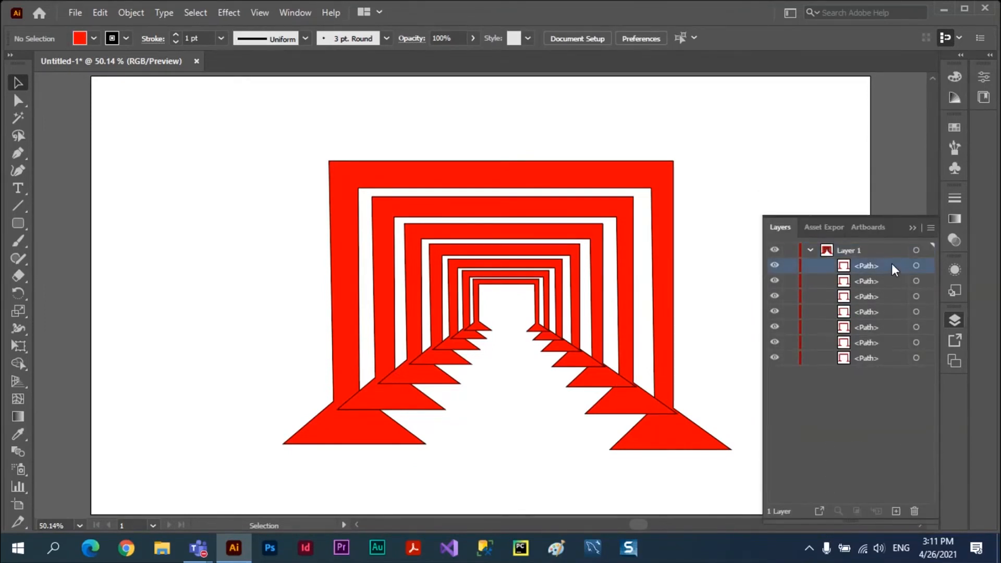
pyautogui.keyDown('shift'); pyautogui.click(888, 358); pyautogui.keyUp('shift')
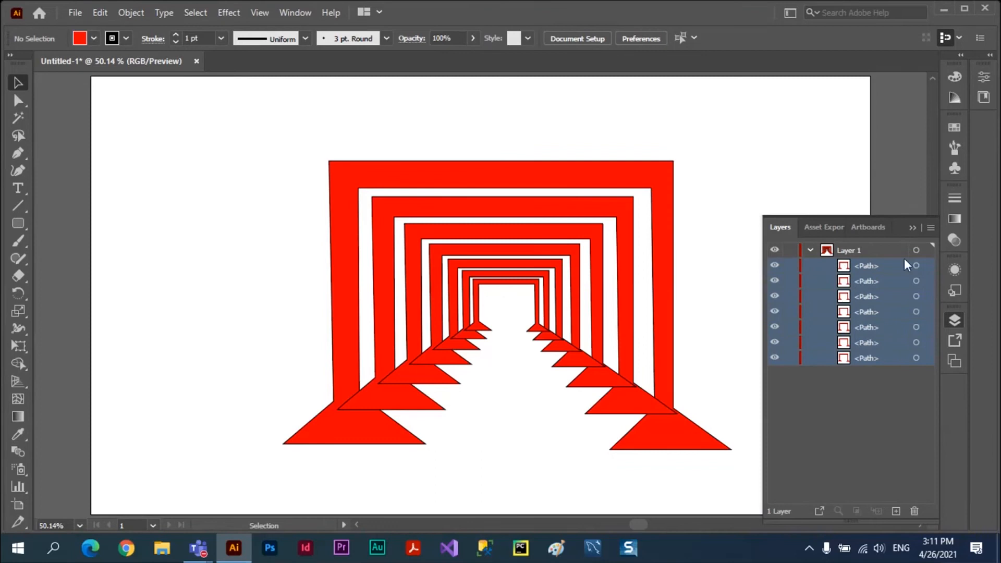
pyautogui.click(930, 227)
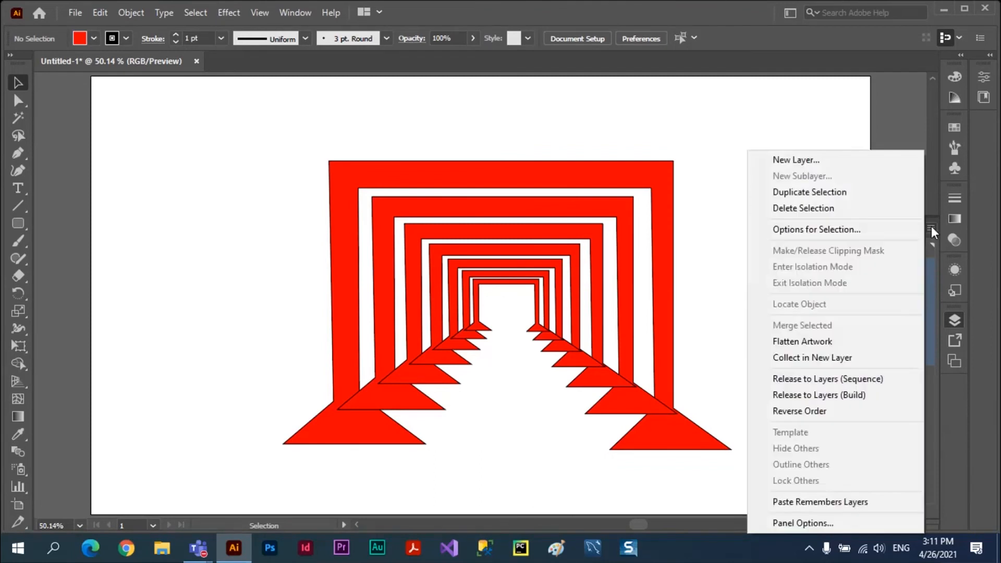
pyautogui.click(806, 415)
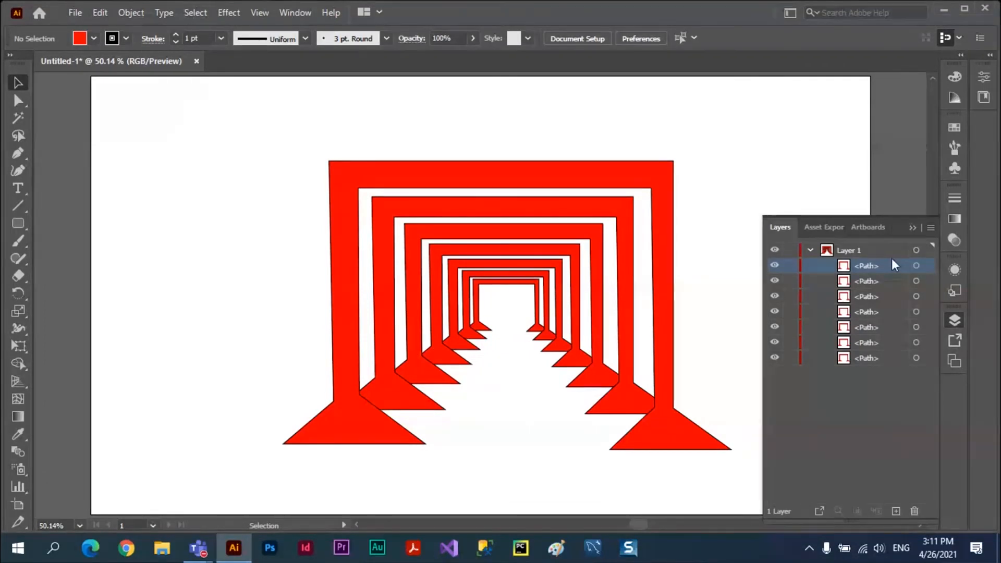
pyautogui.click(912, 227)
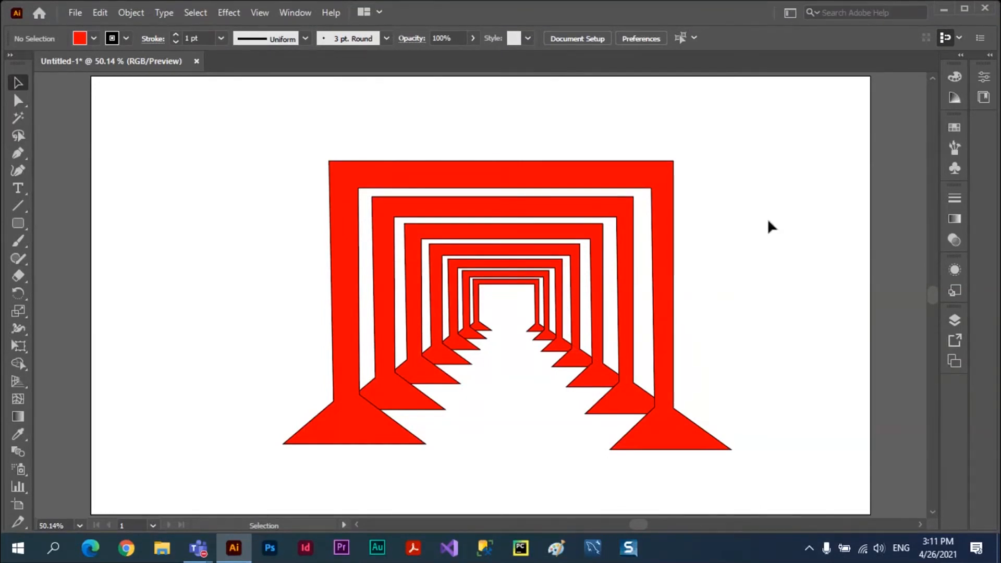
# Delete all the smaller frame copies one by one, keeping only the largest frame.
pyautogui.click(563, 216)
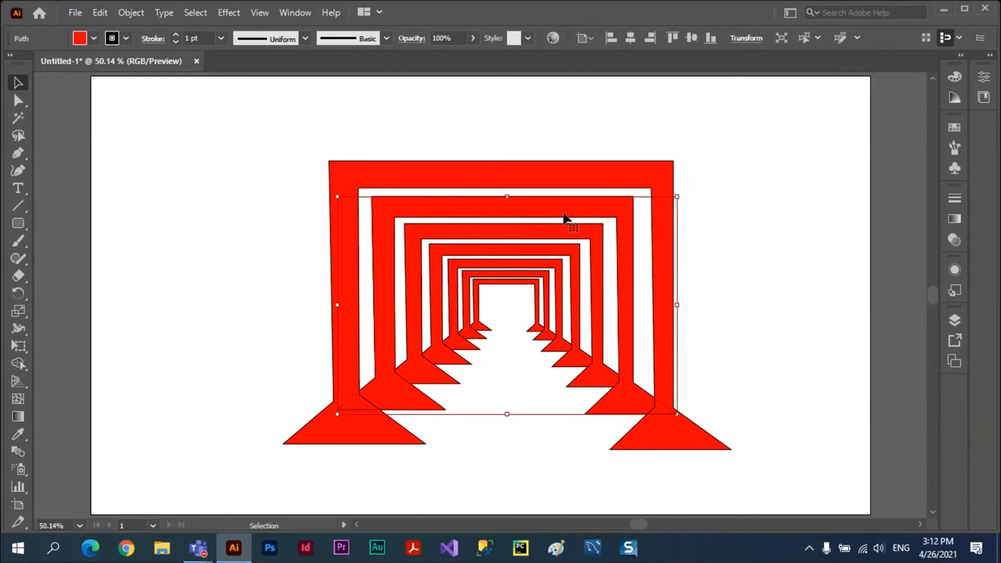
pyautogui.press('Delete')
pyautogui.click(560, 233)
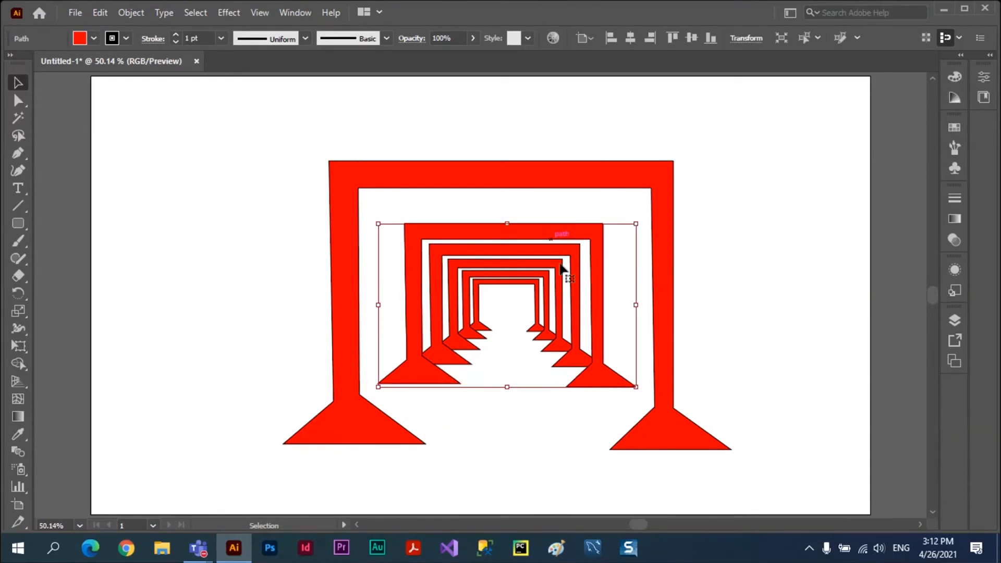
pyautogui.press('Delete')
pyautogui.click(548, 270)
pyautogui.press('Delete')
pyautogui.click(541, 272)
pyautogui.press('Delete')
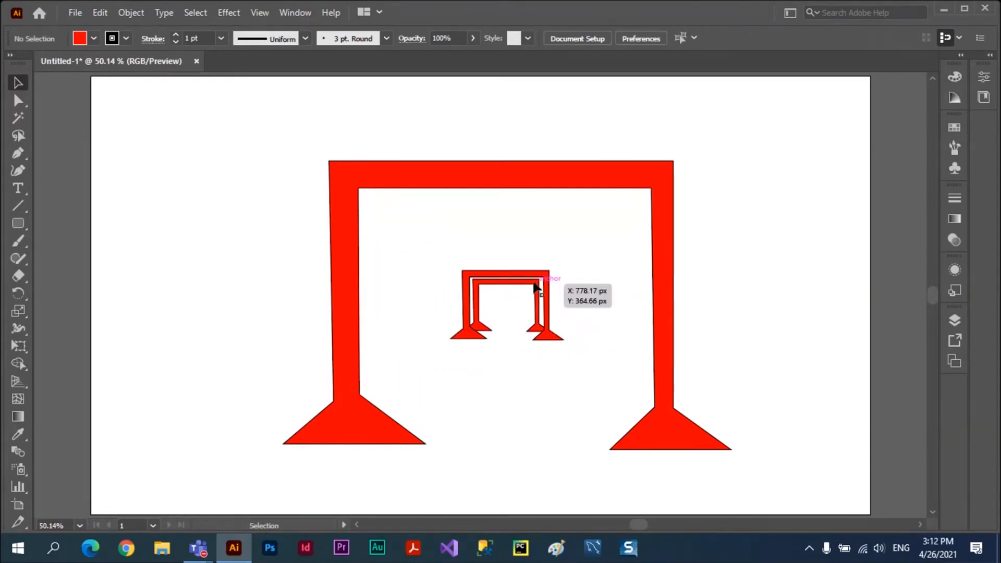
pyautogui.click(535, 287)
pyautogui.press('Delete')
pyautogui.click(532, 292)
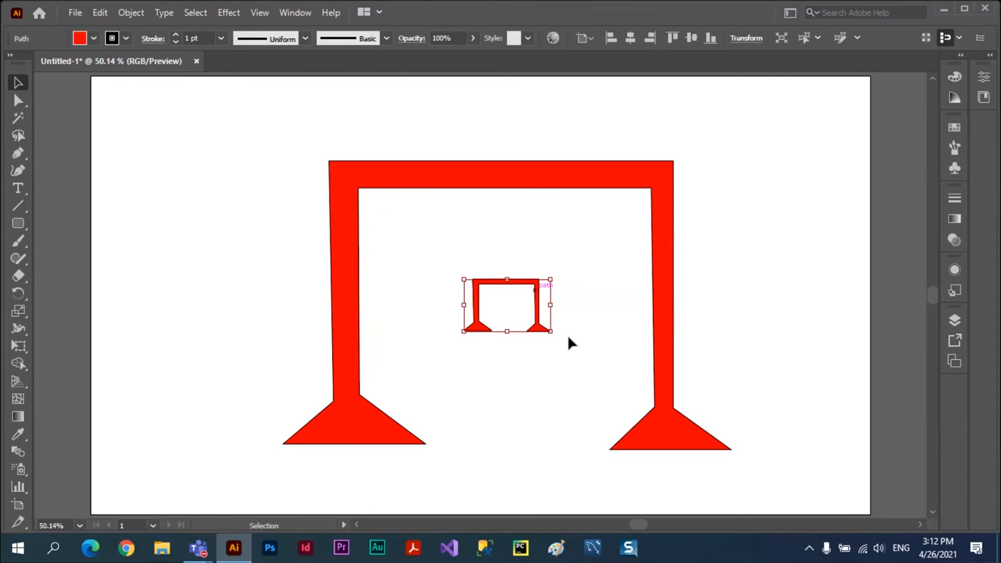
pyautogui.press('Delete')
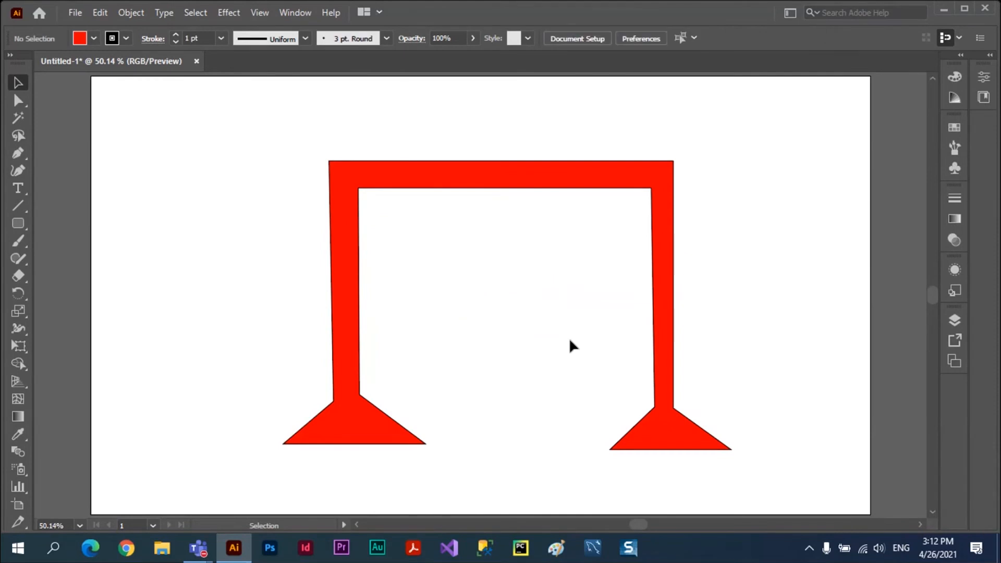
# Select the large frame and place the Scale tool's reference point just inside its upper-left inner corner.
pyautogui.click(21, 311)
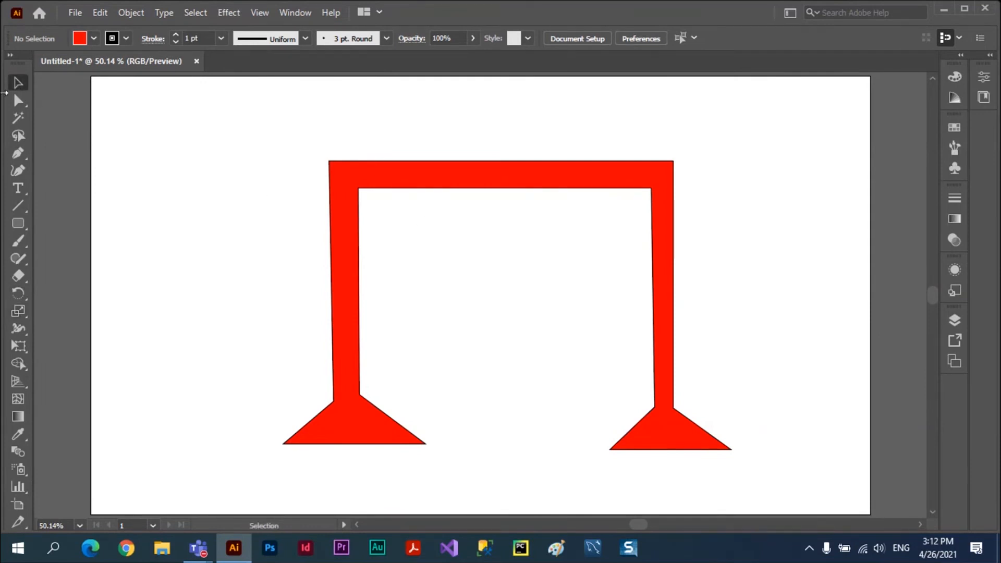
pyautogui.click(375, 179)
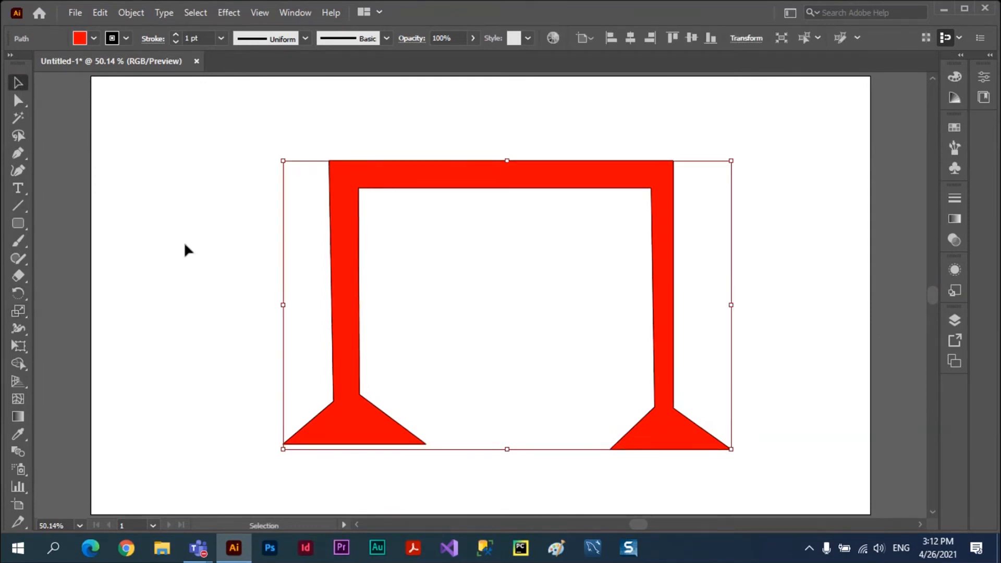
pyautogui.click(14, 313)
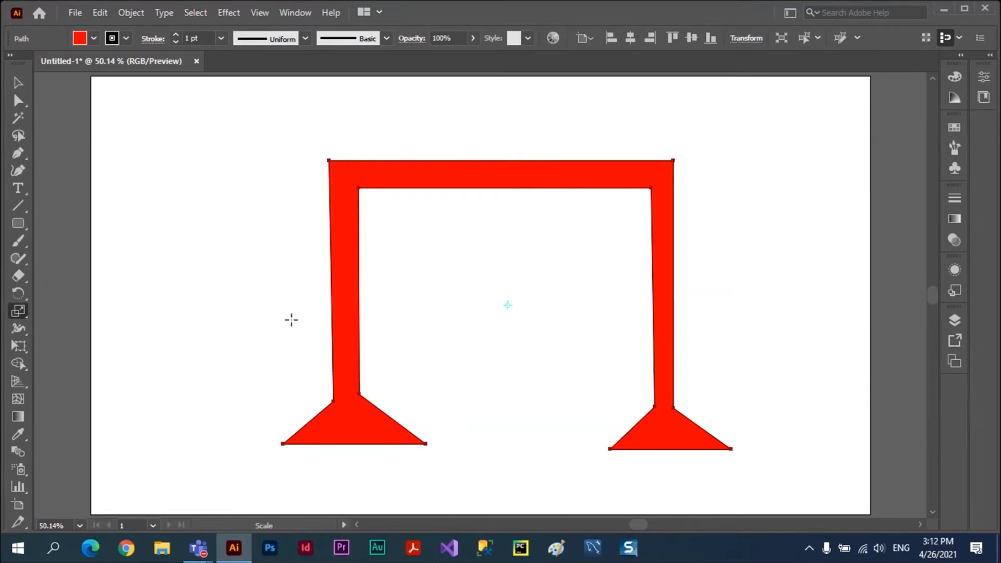
pyautogui.click(401, 204)
pyautogui.hotkey('ctrl', 'a')
pyautogui.hotkey('ctrl', '-')
pyautogui.press('s')
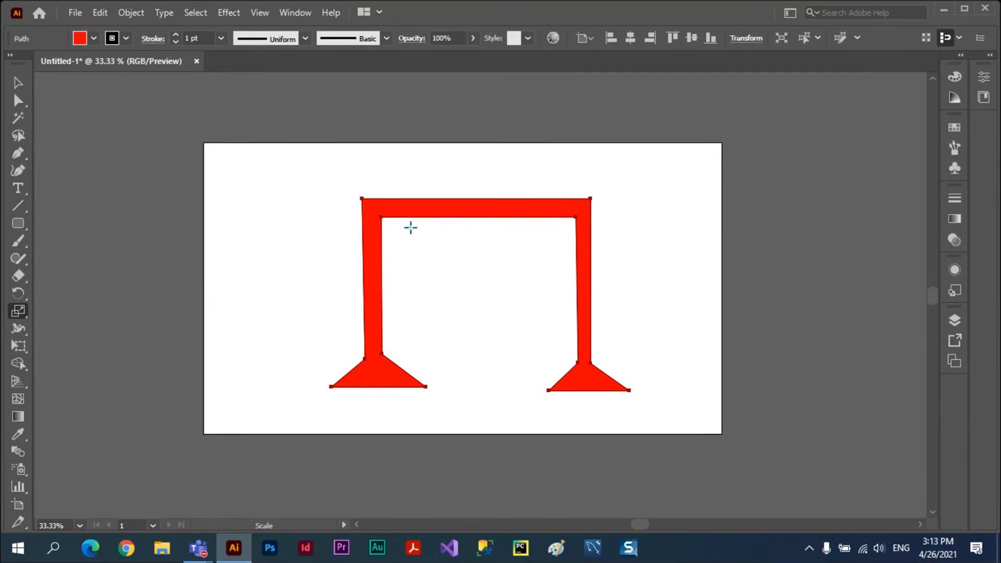
# Create a proportionally scaled copy of the frame at about 74% toward the off-centre reference point.
pyautogui.moveTo(640, 106); pyautogui.dragTo(589, 139)
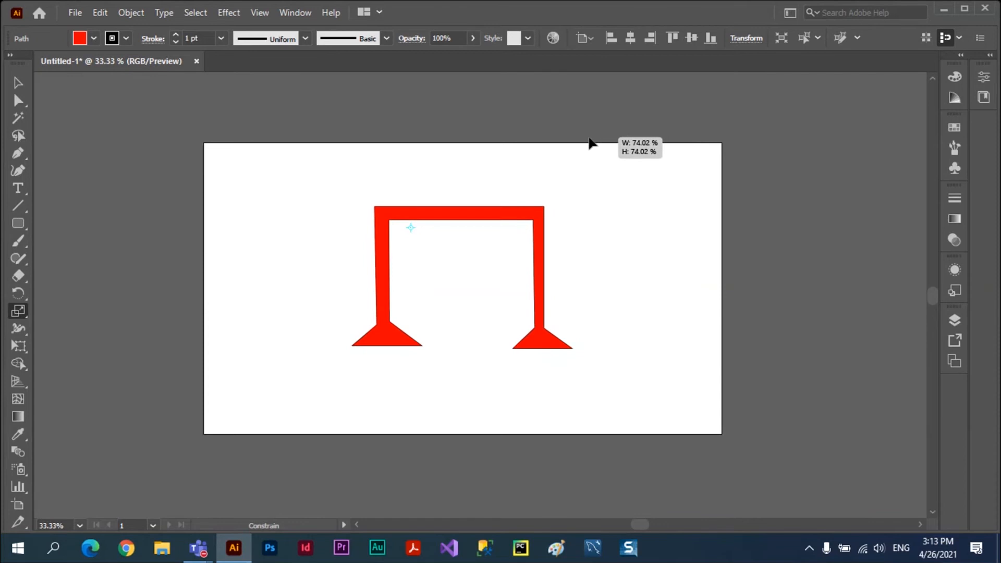
pyautogui.press('alt')
pyautogui.moveTo(590, 139); pyautogui.dragTo(590, 141)
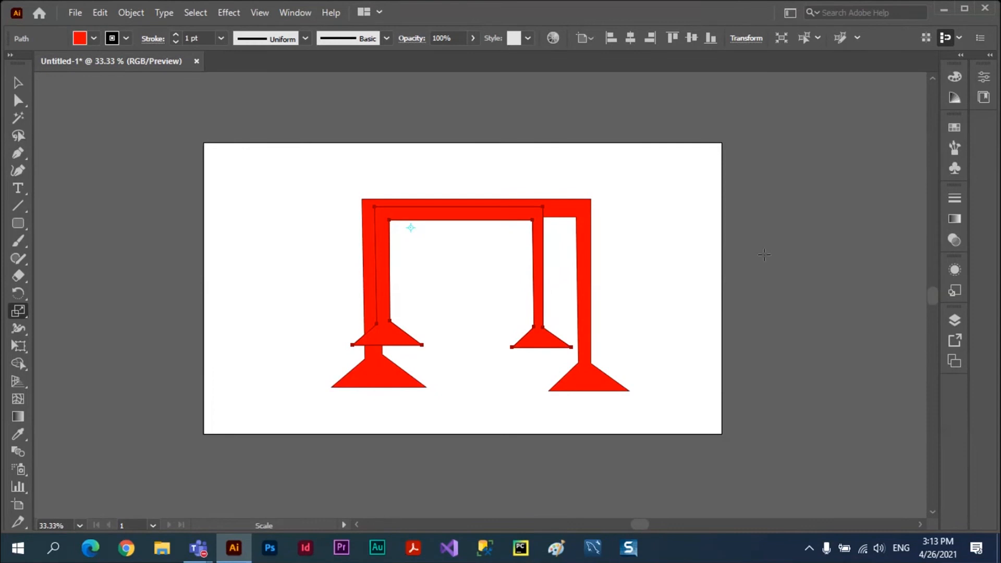
pyautogui.press('v')
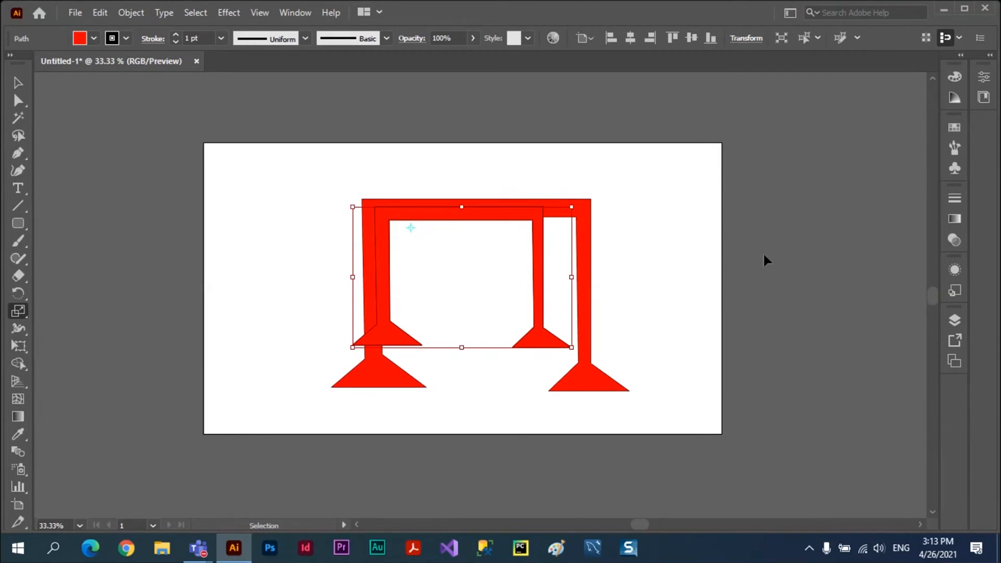
# Repeat the scaled copy until nine frames recede toward the off-centre reference point, and clear the selection.
pyautogui.hotkey('ctrl', 'd')
pyautogui.hotkey('ctrl', 'd')
pyautogui.hotkey('ctrl', 'd')
pyautogui.hotkey('ctrl', 'd')
pyautogui.hotkey('ctrl', 'd')
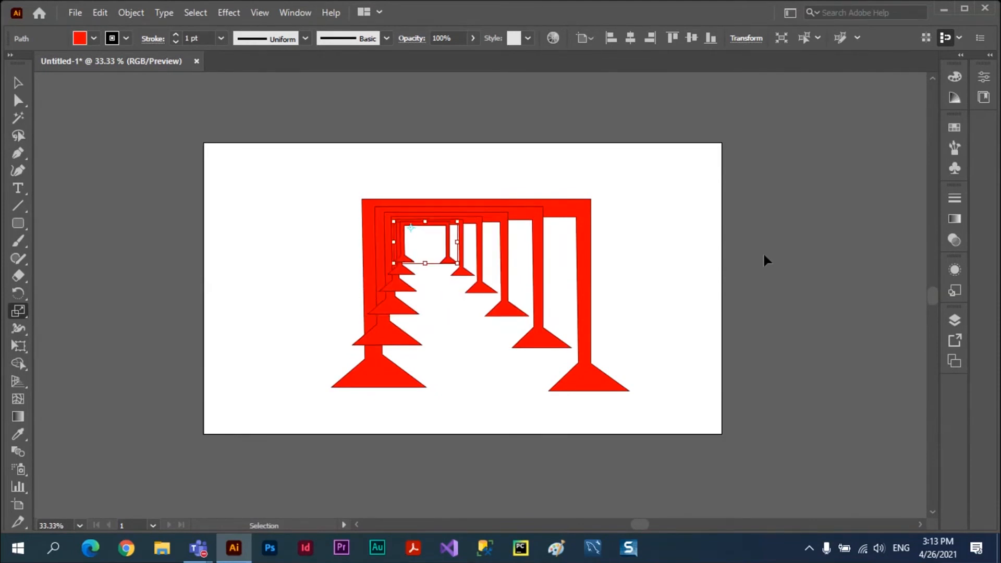
pyautogui.hotkey('ctrl', 'd')
pyautogui.hotkey('ctrl', 'd')
pyautogui.hotkey('ctrl', 'd')
pyautogui.hotkey('ctrl', 'd')
pyautogui.press('s')
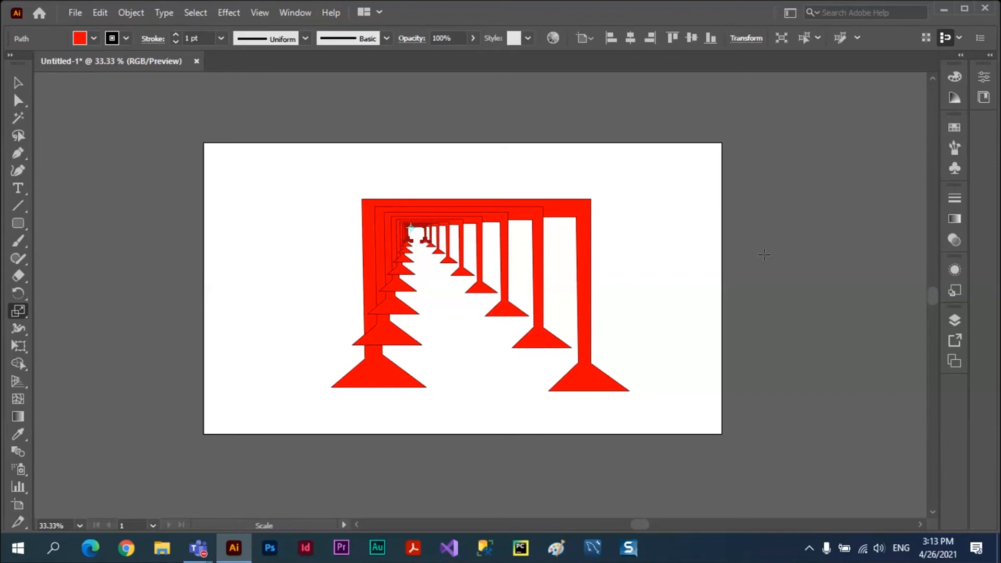
pyautogui.click(19, 82)
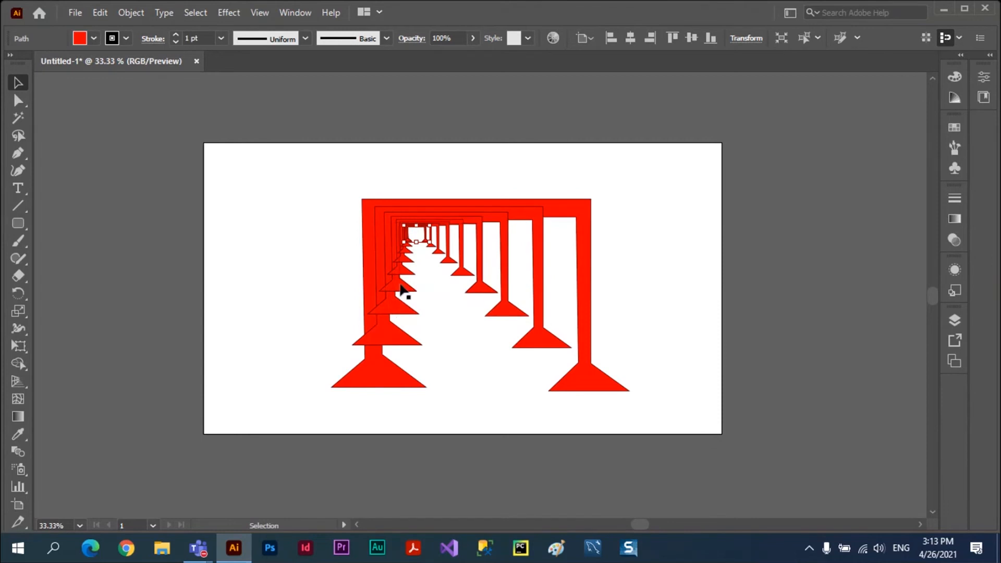
pyautogui.moveTo(279, 157); pyautogui.dragTo(658, 425)
pyautogui.click(709, 311)
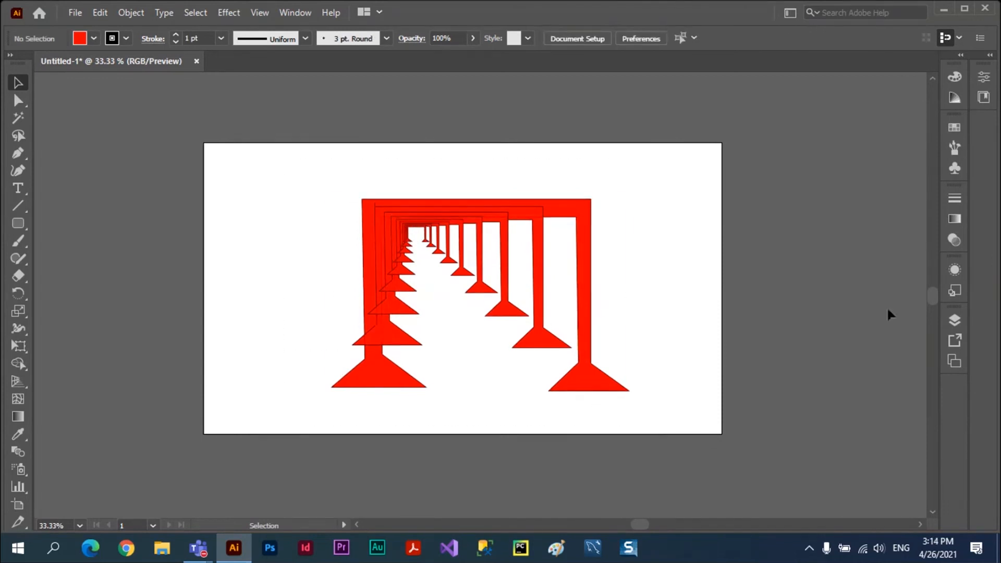
# Reverse the stacking order of all nine paths in Layer 1 so the largest frame is in front, and hide the layer list.
pyautogui.click(955, 322)
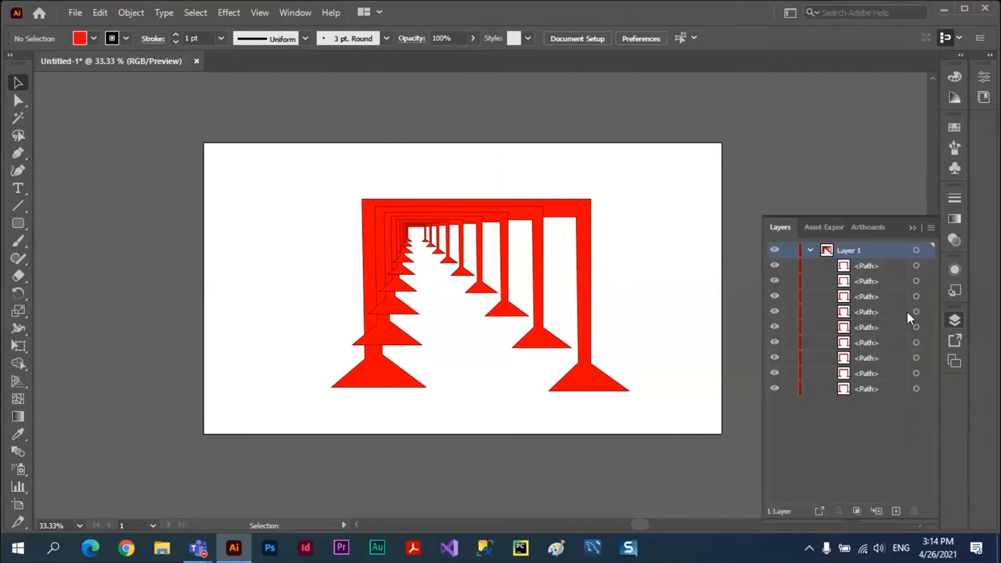
pyautogui.click(869, 266)
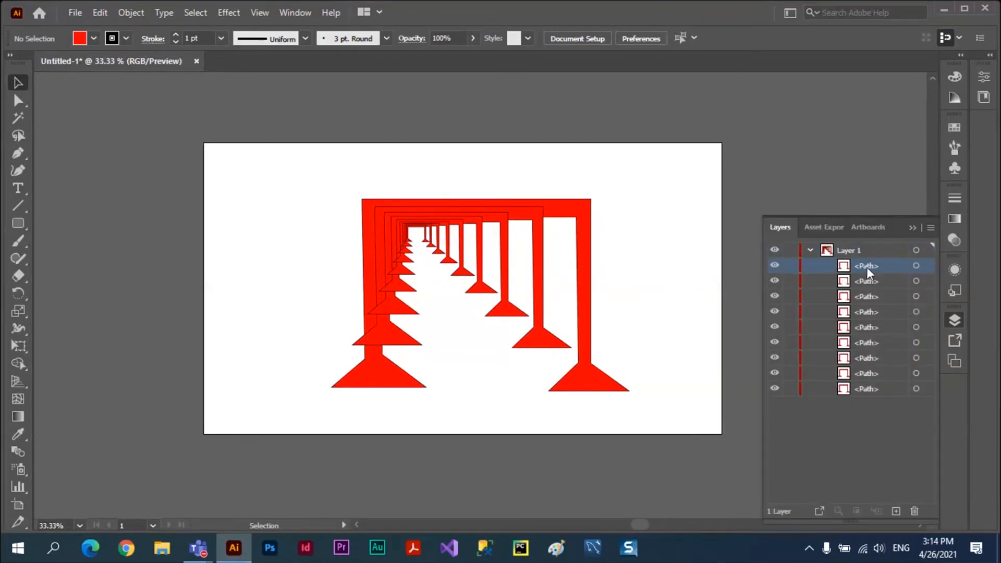
pyautogui.keyDown('shift'); pyautogui.click(885, 392); pyautogui.keyUp('shift')
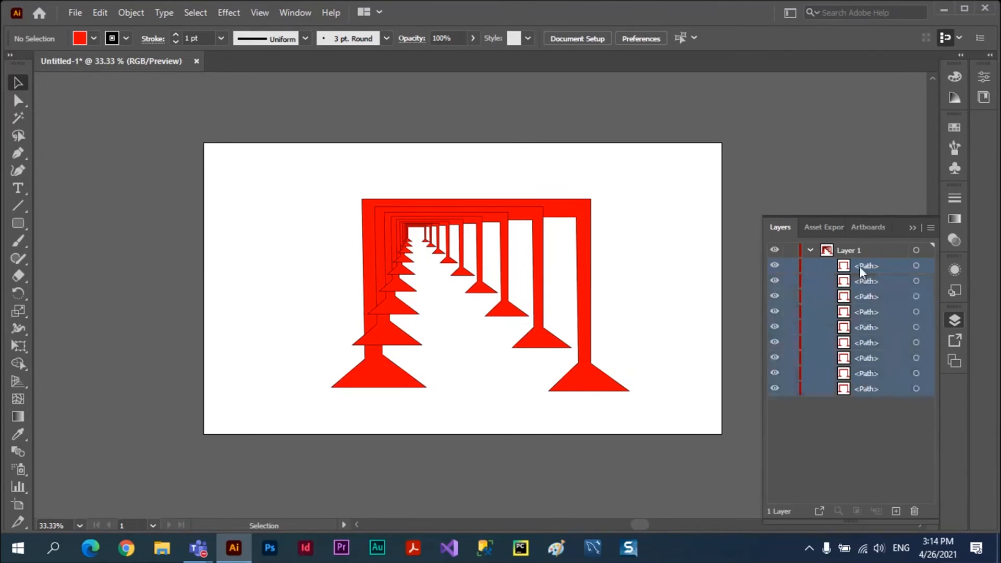
pyautogui.click(931, 228)
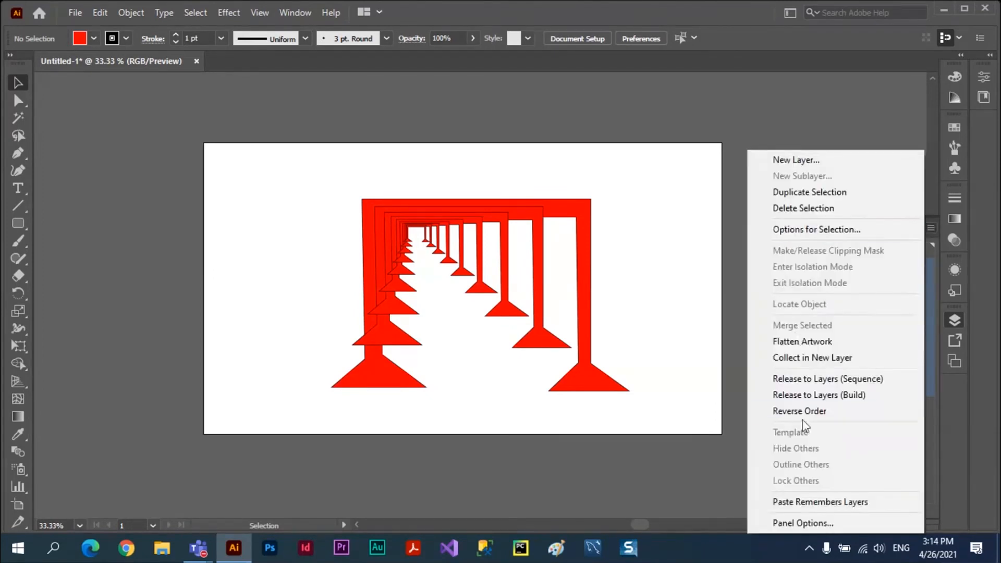
pyautogui.click(799, 411)
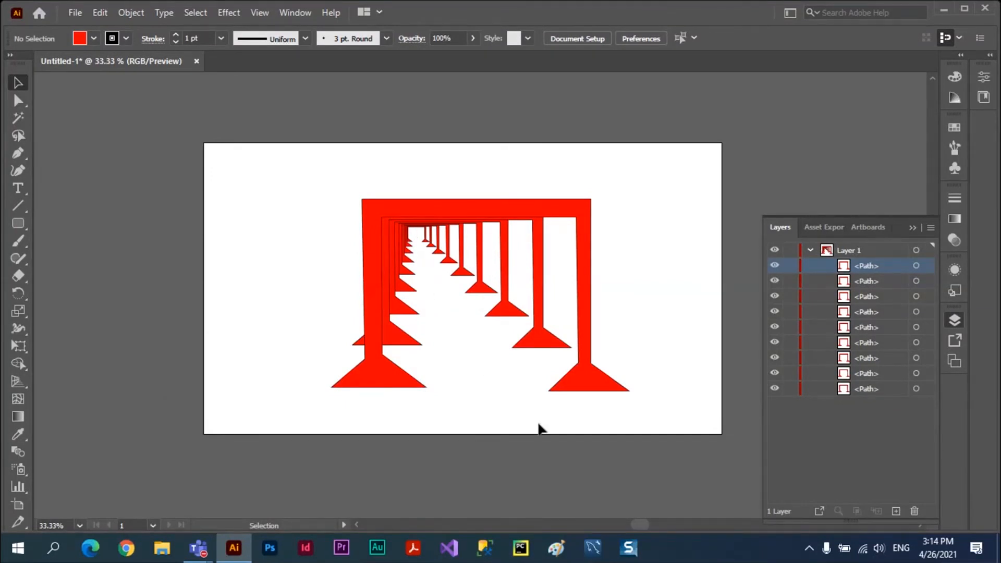
pyautogui.click(912, 227)
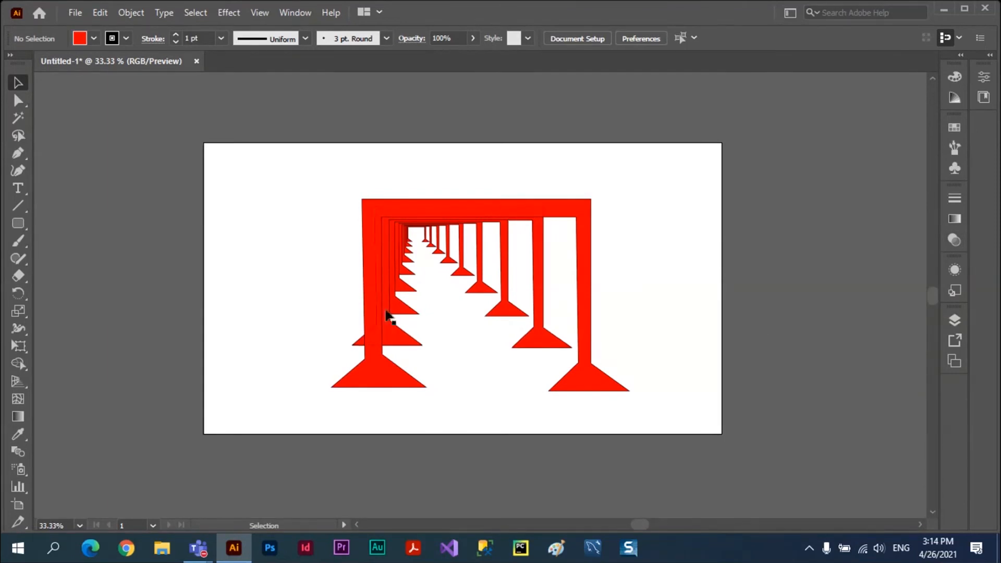
# Delete all the receding frame copies together, leaving out the largest frame in front.
pyautogui.moveTo(304, 162); pyautogui.dragTo(668, 471)
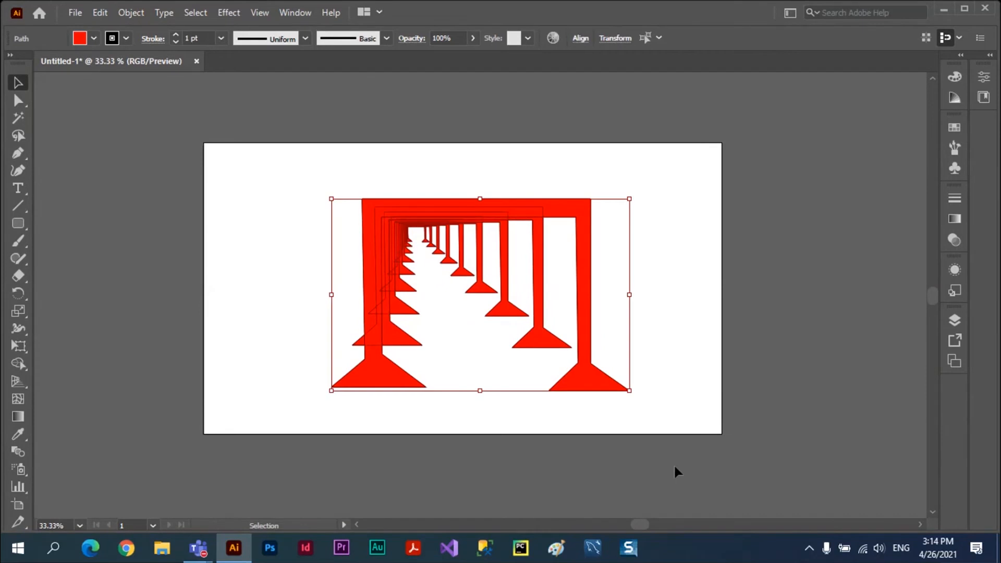
pyautogui.keyDown('shift'); pyautogui.click(587, 383); pyautogui.keyUp('shift')
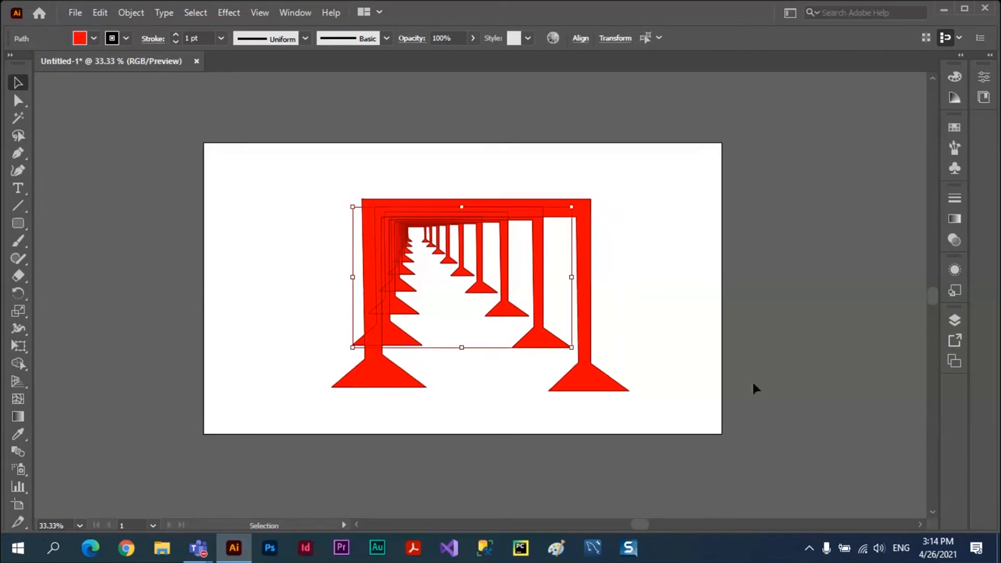
pyautogui.press('Delete')
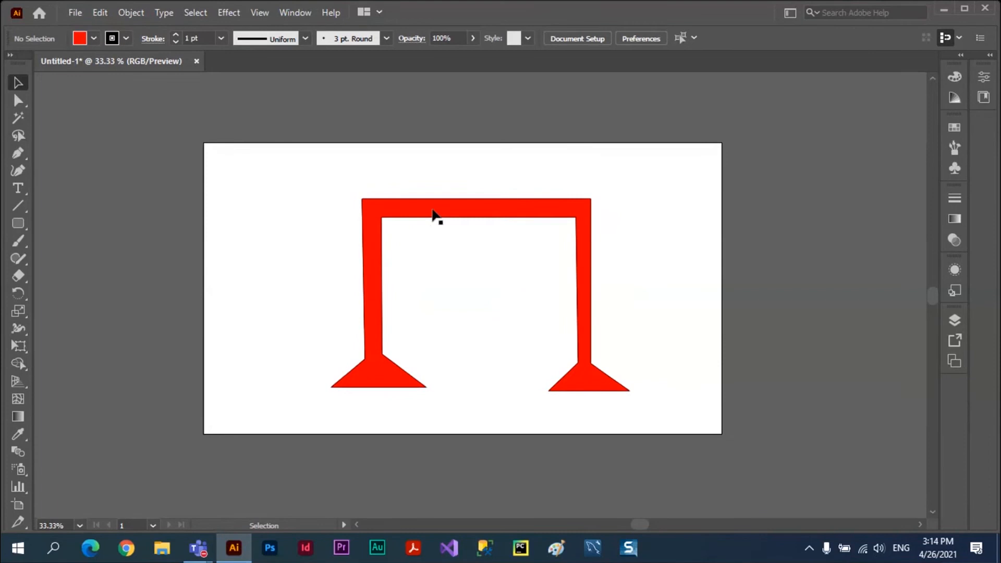
# Scale the remaining frame up to about 101.8% horizontally and 102.8% vertically around a reference point outside its left leg.
pyautogui.click(435, 215)
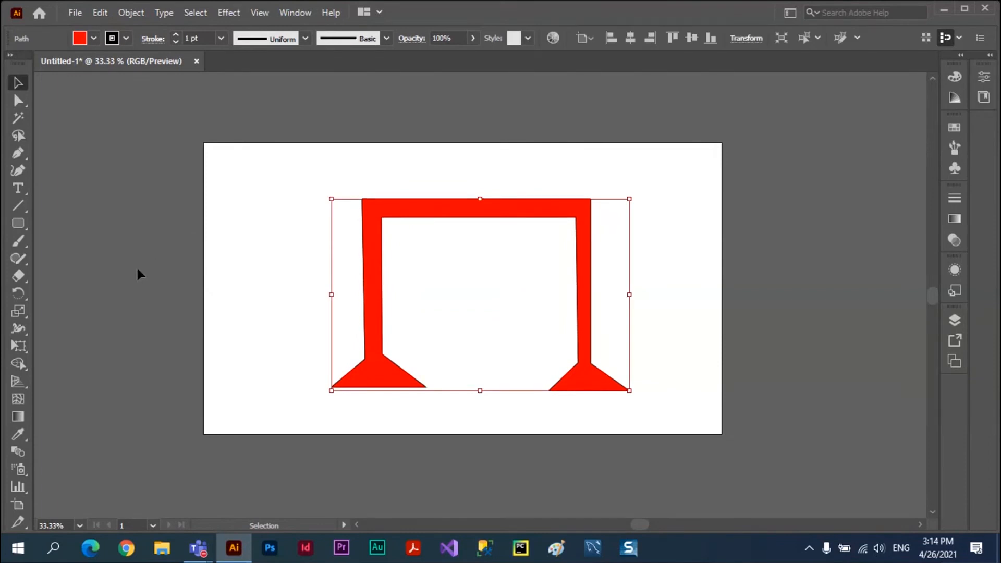
pyautogui.click(18, 311)
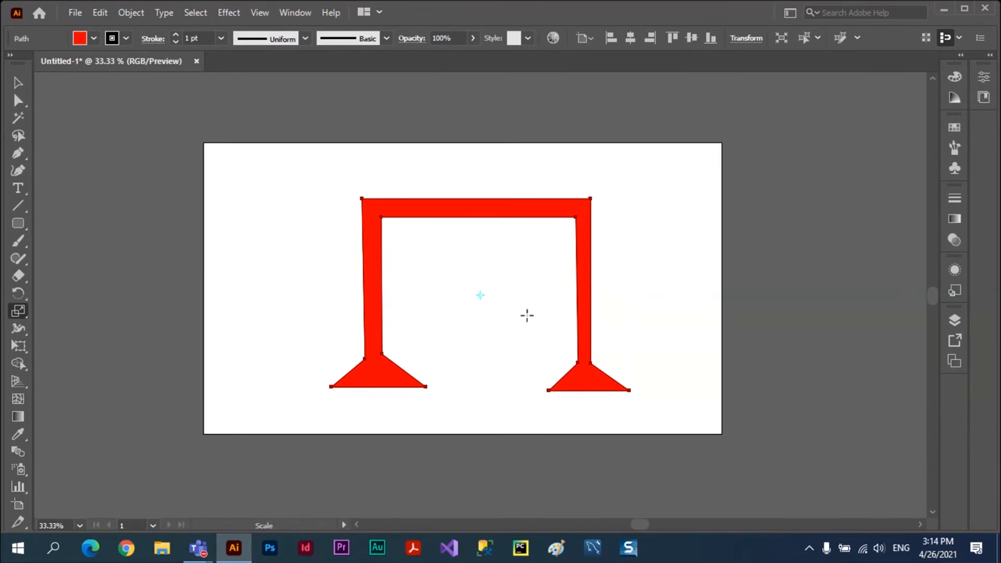
pyautogui.click(308, 240)
pyautogui.moveTo(650, 110)
pyautogui.mouseDown()
pyautogui.moveTo(599, 142)
pyautogui.moveTo(424, 172)
pyautogui.moveTo(334, 209)
pyautogui.moveTo(393, 204)
pyautogui.moveTo(607, 142)
pyautogui.moveTo(651, 107)
pyautogui.mouseUp()
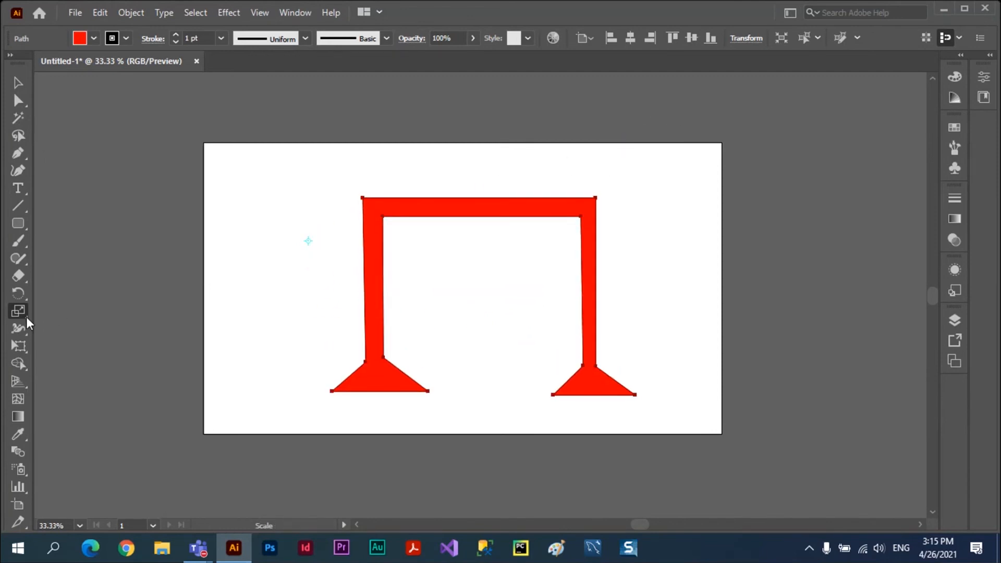
# Open the Scale options with the reference point left of the frame's upper-left corner and preview a uniform scale.
pyautogui.doubleClick(26, 317)
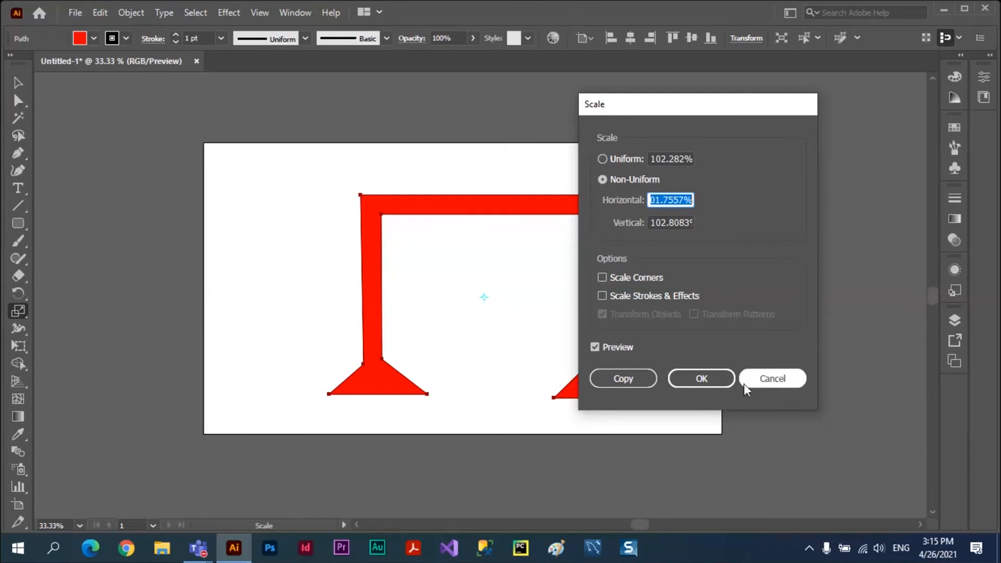
pyautogui.click(762, 379)
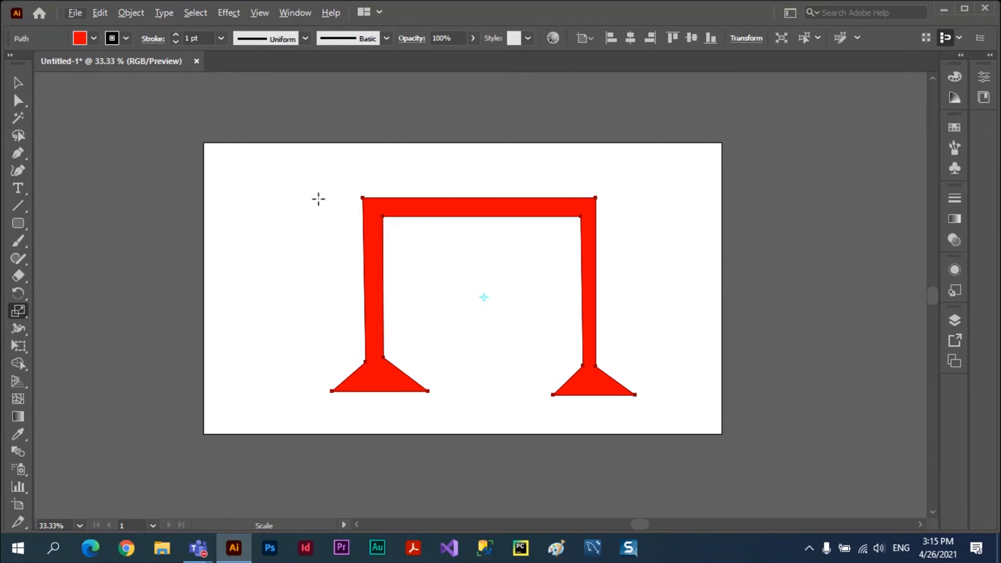
pyautogui.press('alt')
pyautogui.keyDown('alt'); pyautogui.click(318, 199); pyautogui.keyUp('alt')
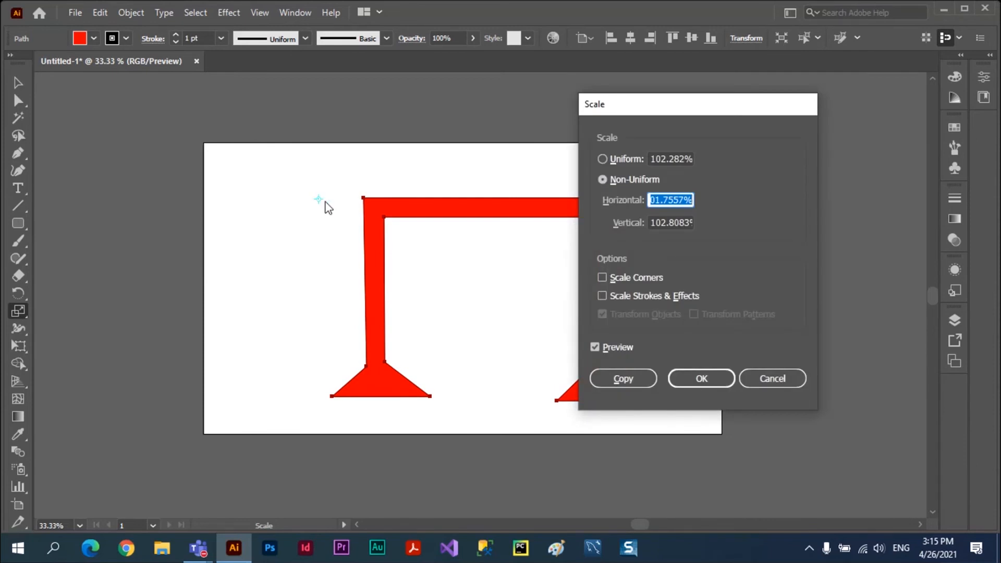
pyautogui.click(603, 159)
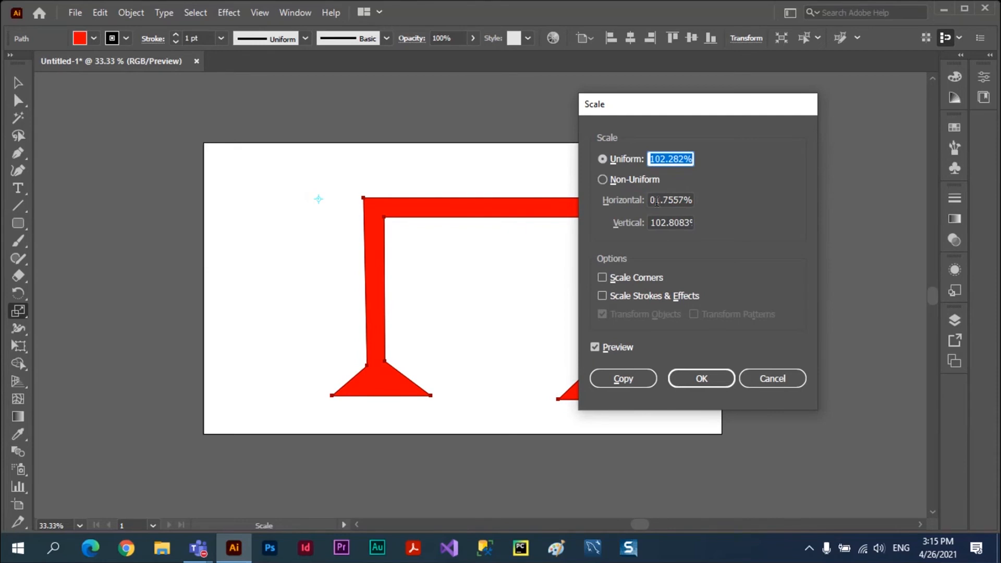
pyautogui.click(595, 347)
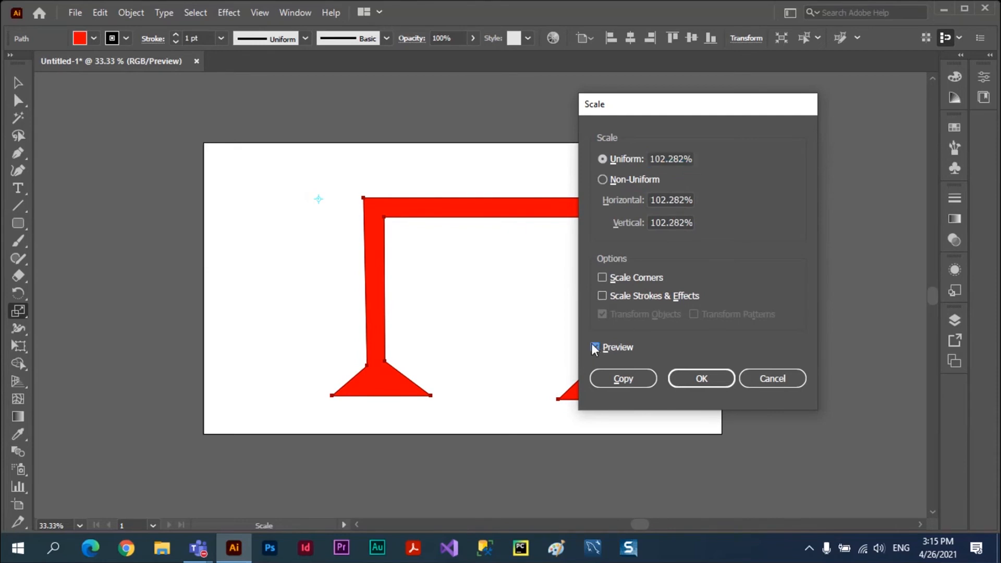
pyautogui.click(595, 347)
# Try a non-uniform scale of 80% horizontally and 80% vertically in the Scale options.
pyautogui.click(652, 200)
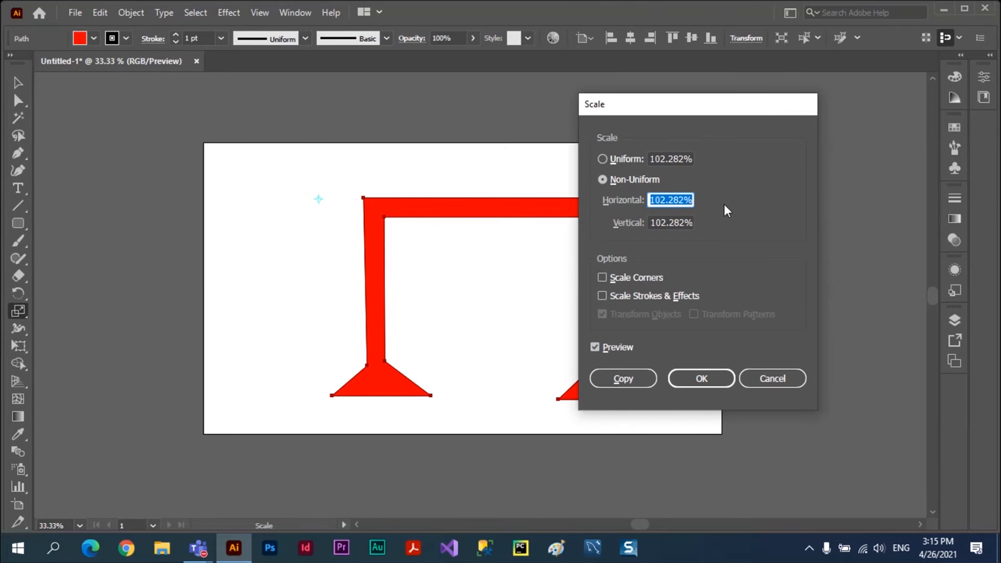
pyautogui.write('80')
pyautogui.click(603, 159)
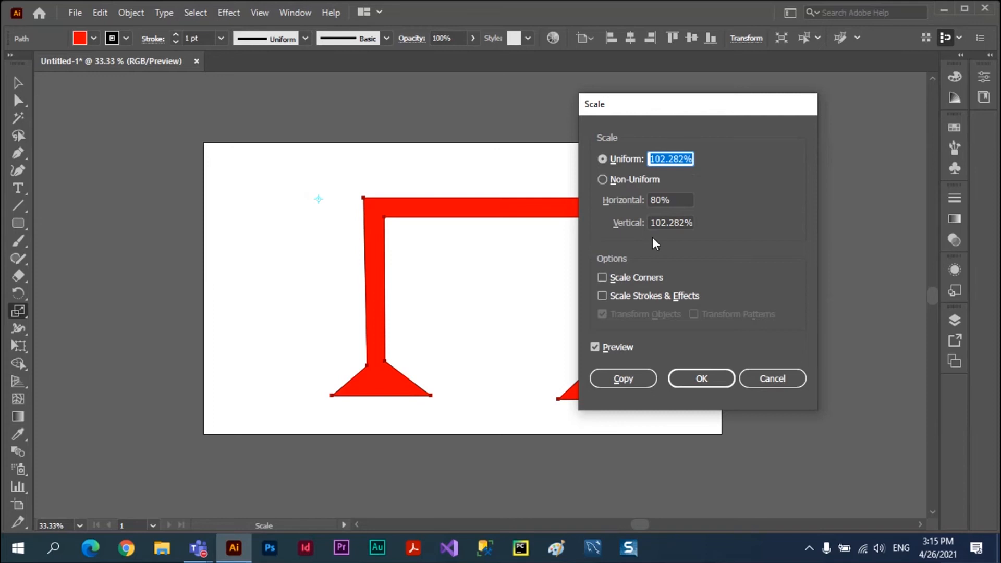
pyautogui.click(650, 223)
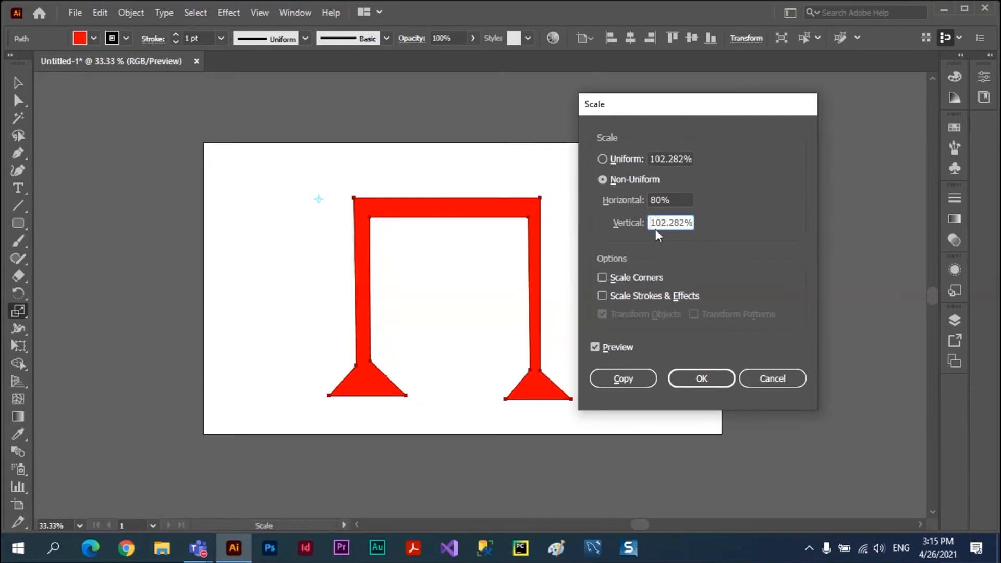
pyautogui.write('80')
# Create a copy of the frame scaled uniformly to 80% about the outside reference point, checking it in the preview first.
pyautogui.click(603, 159)
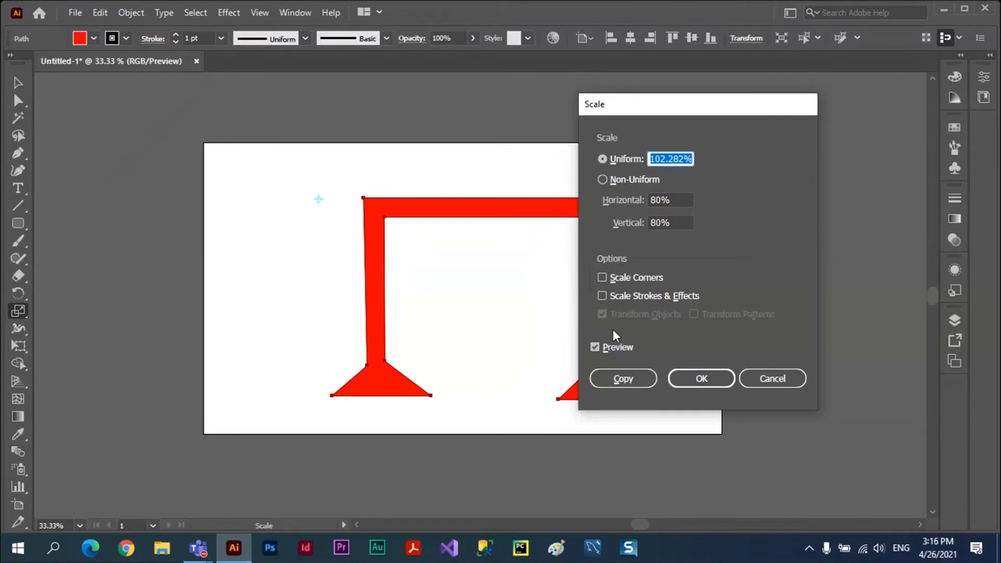
pyautogui.click(594, 348)
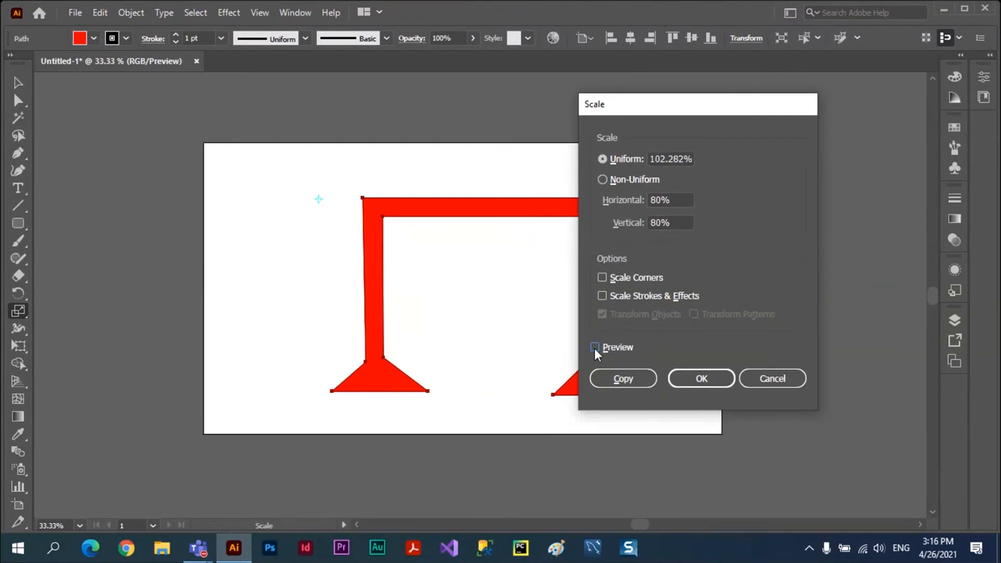
pyautogui.click(594, 347)
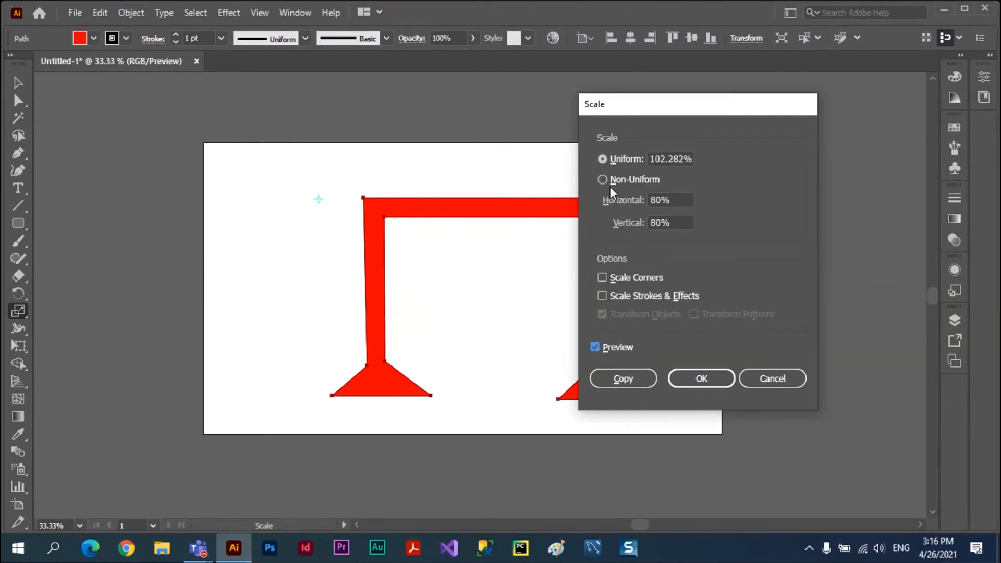
pyautogui.doubleClick(652, 158)
pyautogui.write('80')
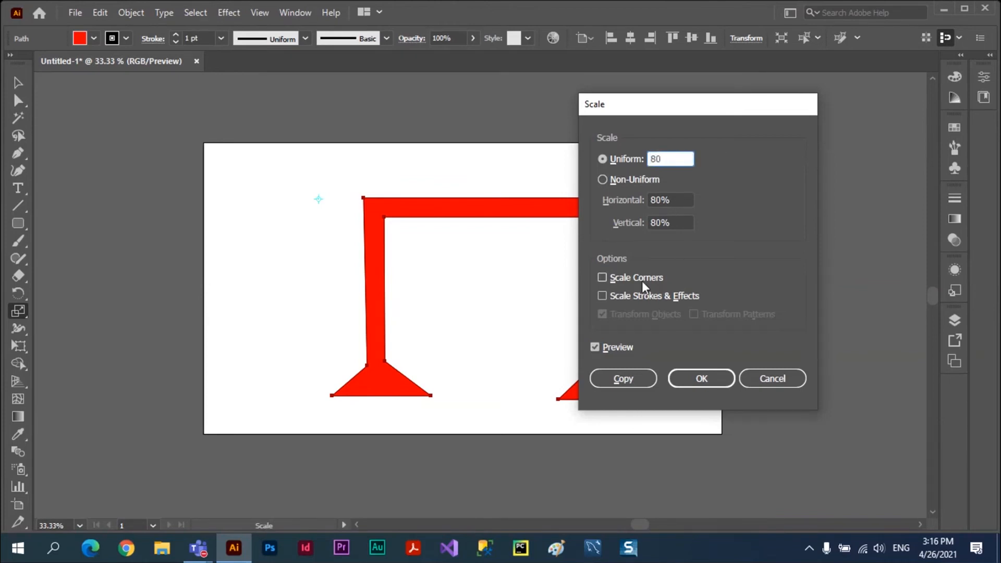
pyautogui.click(684, 199)
pyautogui.click(679, 158)
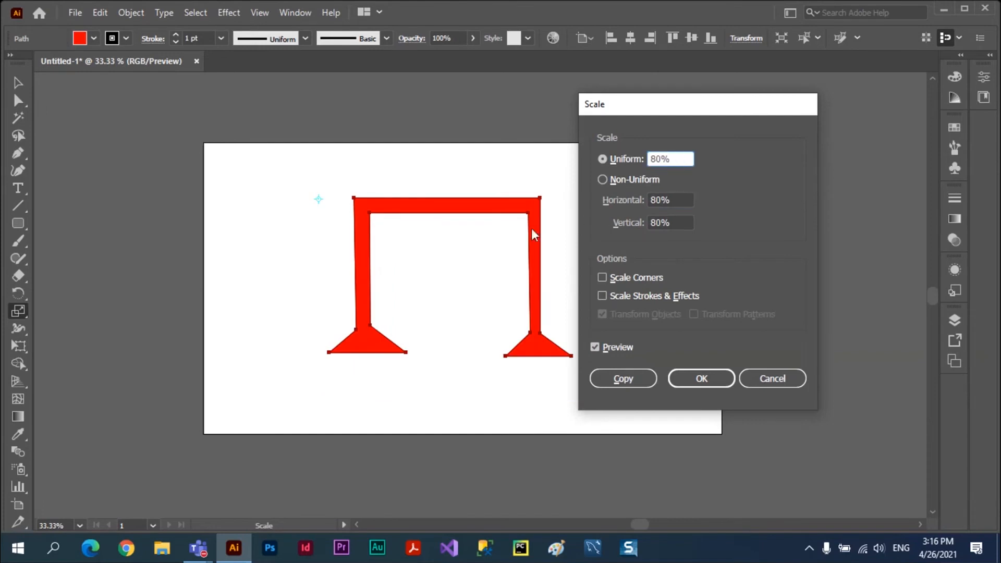
pyautogui.click(596, 346)
pyautogui.click(595, 347)
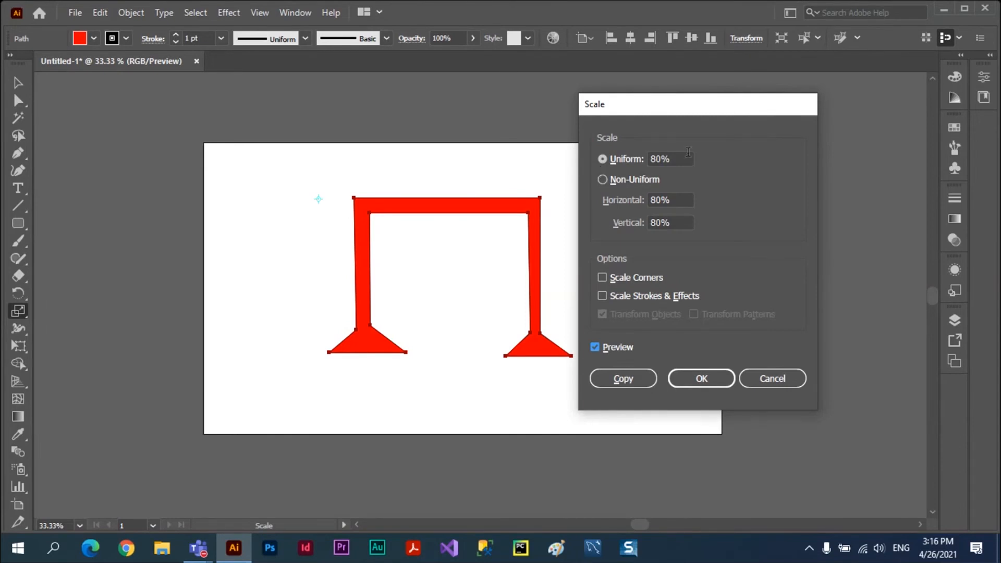
pyautogui.click(624, 379)
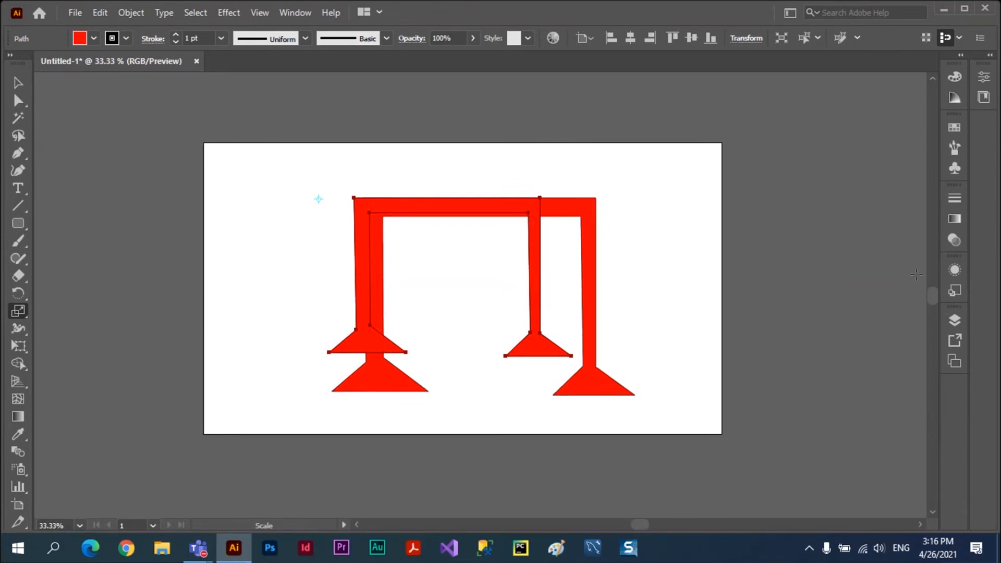
# Repeat the 80% scaled copy until eight frames recede toward the outside reference point, and fit the artboard in the window.
pyautogui.hotkey('ctrl', 'd')
pyautogui.hotkey('ctrl', 'd')
pyautogui.hotkey('ctrl', 'd')
pyautogui.hotkey('ctrl', 'd')
pyautogui.hotkey('ctrl', 'd')
pyautogui.hotkey('ctrl', 'd')
pyautogui.hotkey('ctrl', 'd')
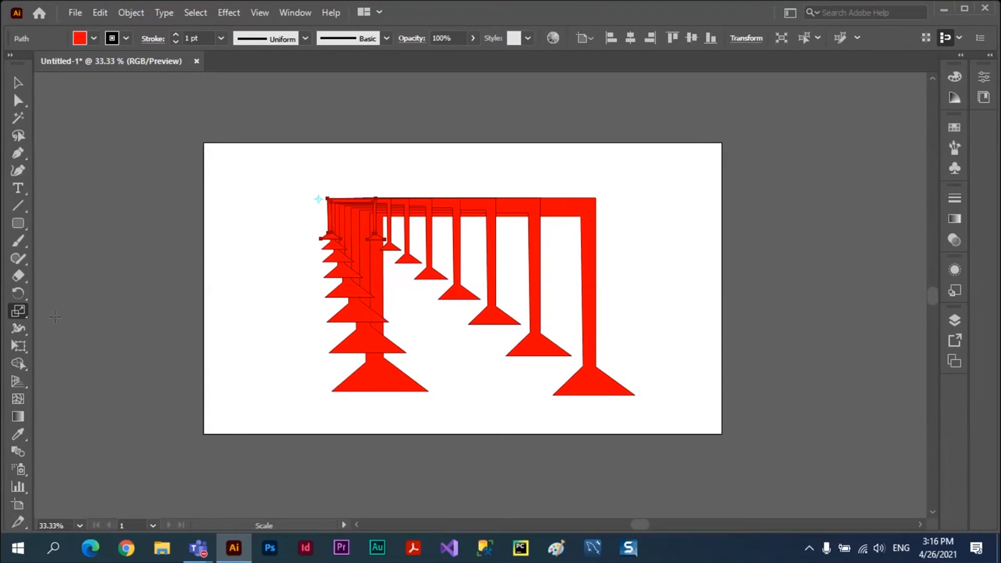
pyautogui.press('v')
pyautogui.hotkey('ctrl', '0')
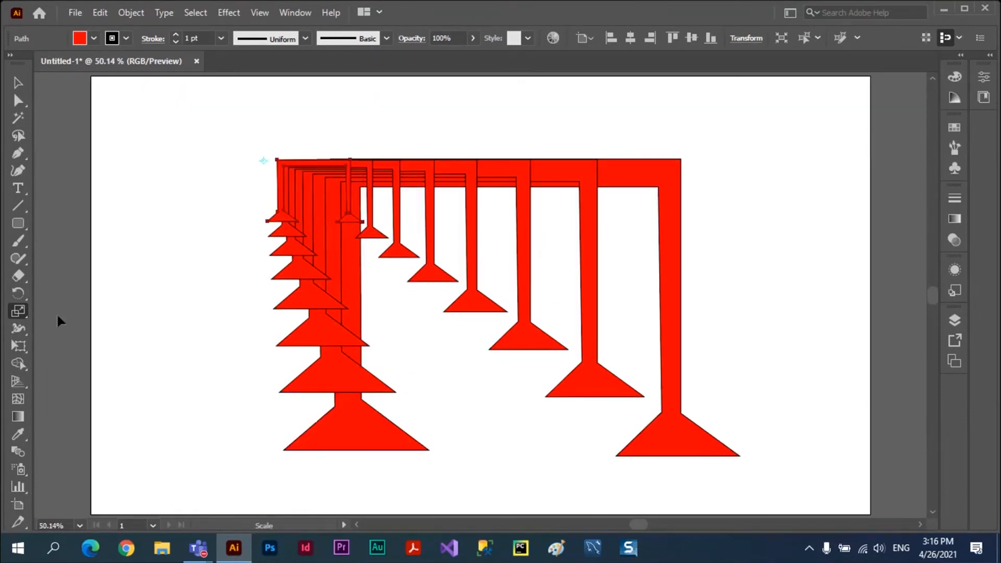
pyautogui.hotkey('ctrl', 'a')
pyautogui.press('Delete')
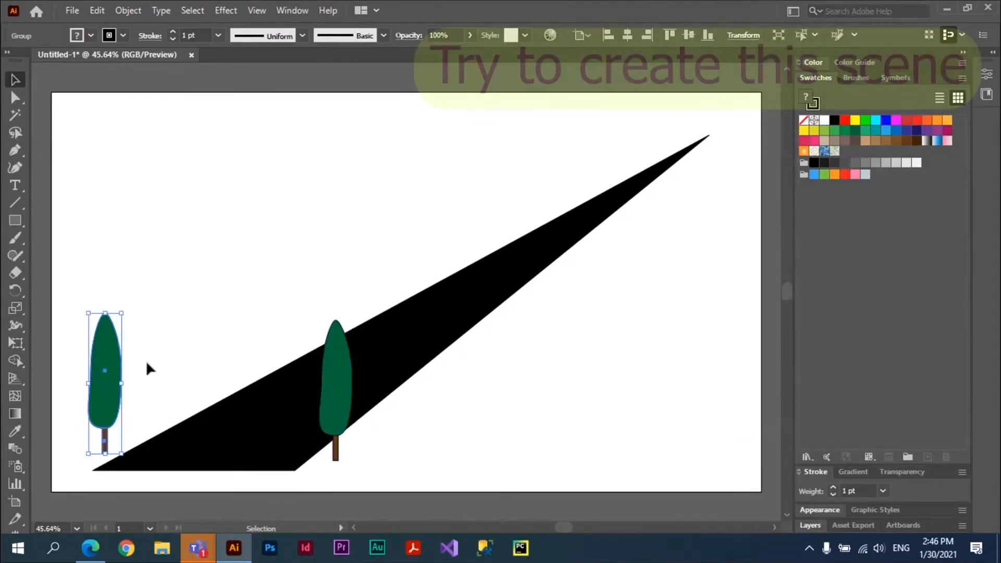
# Select both trees and create a slightly smaller scaled copy of them about a reference point just beyond the road's far tip.
pyautogui.keyDown('shift'); pyautogui.click(335, 380); pyautogui.keyUp('shift')
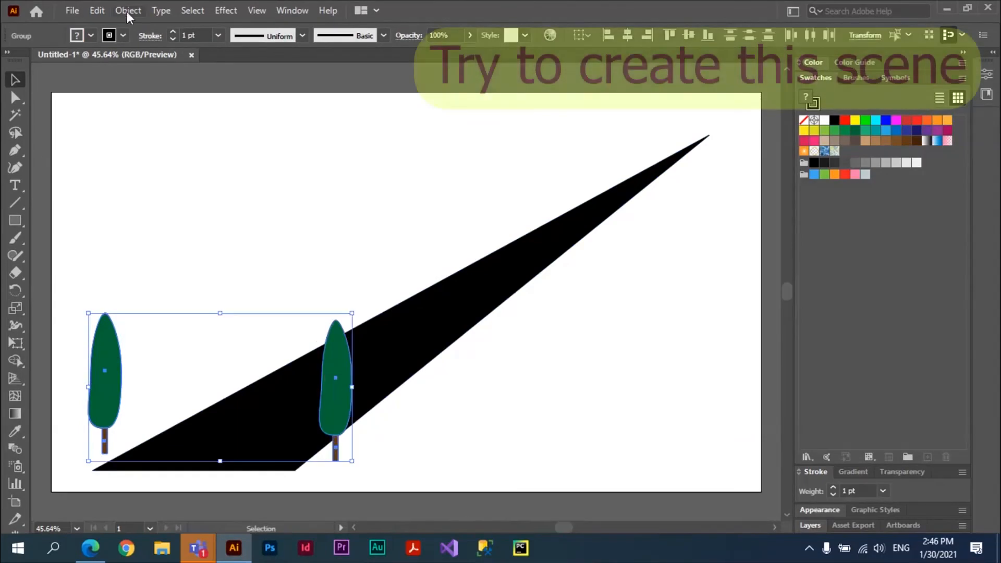
pyautogui.click(128, 10)
pyautogui.click(249, 79)
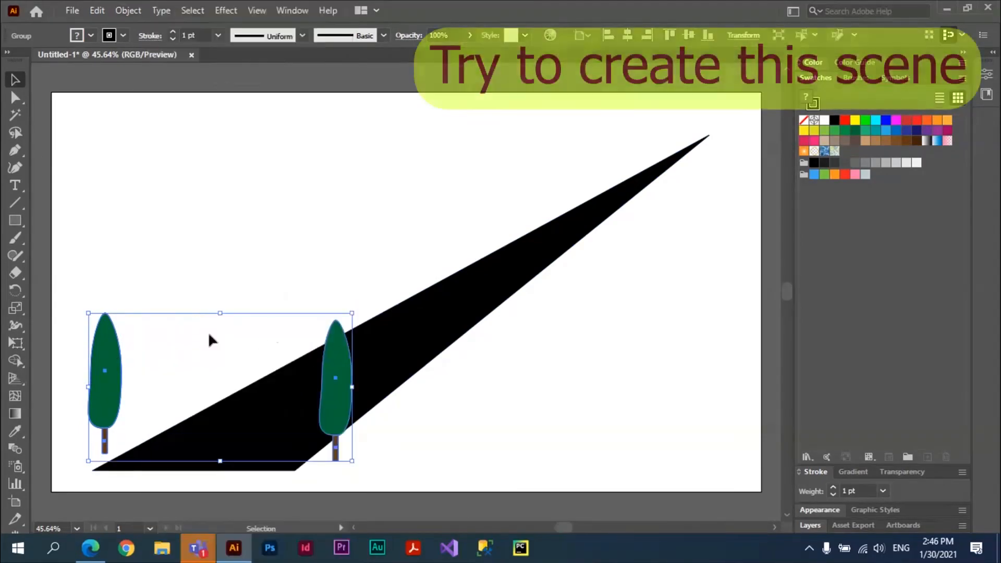
pyautogui.click(15, 308)
pyautogui.click(725, 120)
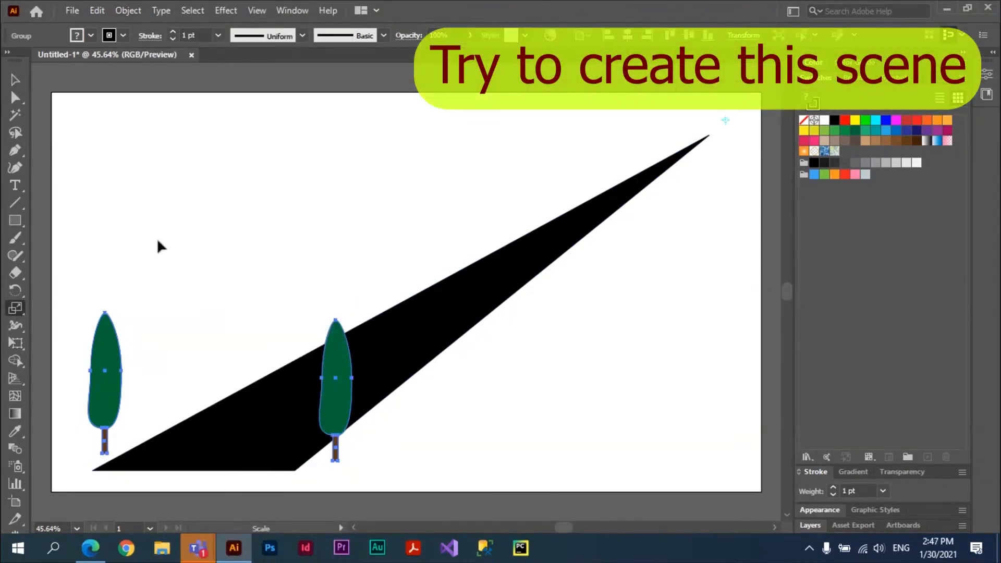
pyautogui.moveTo(164, 326); pyautogui.dragTo(198, 325)
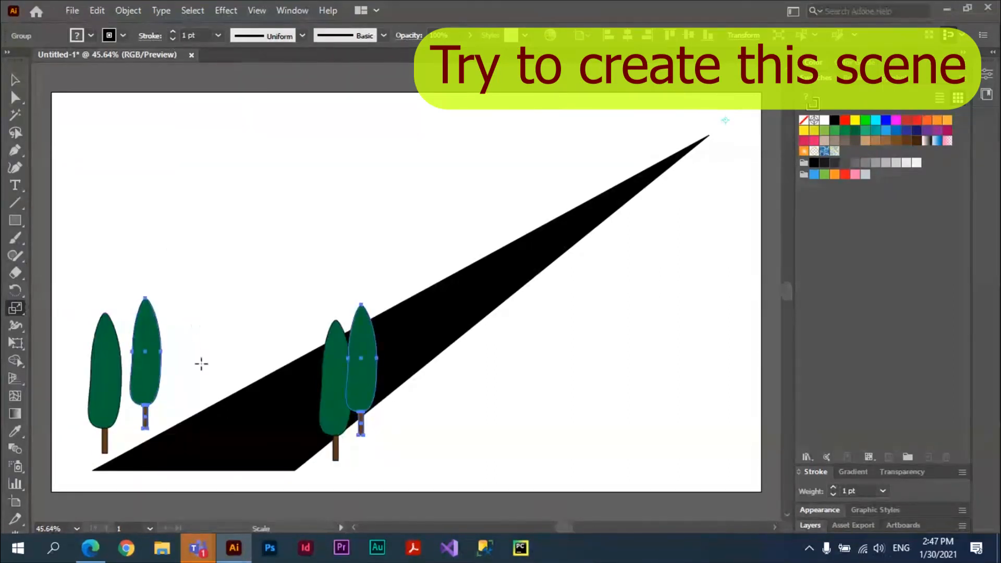
# Repeat the scaled tree copy until two rows of trees recede along both sides of the road into the distance.
pyautogui.press('v')
pyautogui.hotkey('ctrl', 'd')
pyautogui.hotkey('ctrl', 'd')
pyautogui.hotkey('ctrl', 'd')
pyautogui.hotkey('ctrl', 'd')
pyautogui.hotkey('ctrl', 'd')
pyautogui.hotkey('ctrl', 'd')
pyautogui.hotkey('ctrl', 'd')
pyautogui.hotkey('ctrl', 'd')
pyautogui.hotkey('ctrl', 'd')
pyautogui.hotkey('ctrl', 'd')
pyautogui.hotkey('ctrl', 'd')
pyautogui.hotkey('ctrl', 'd')
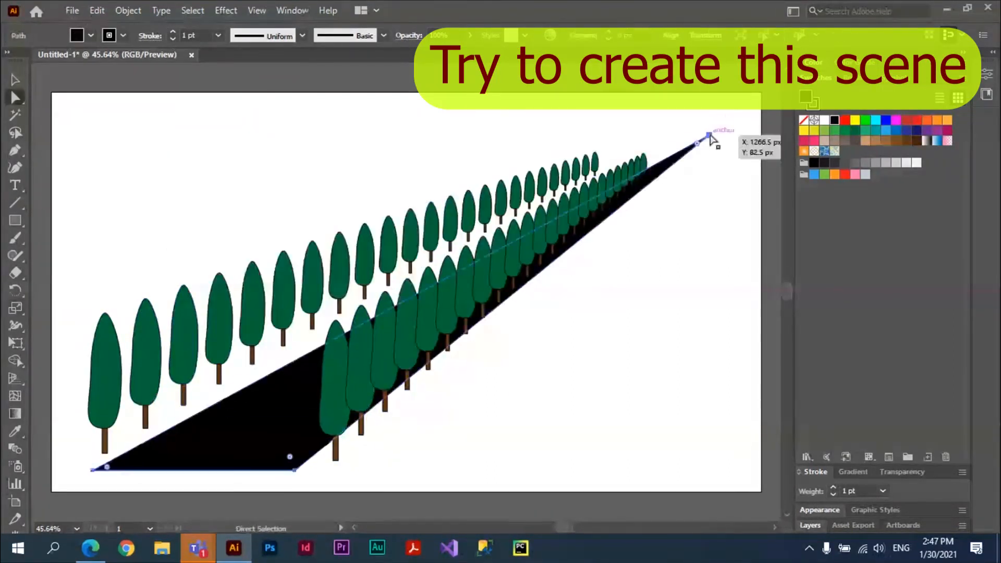
# Move the road's far tip back between the ends of the two tree rows.
pyautogui.moveTo(709, 137); pyautogui.dragTo(628, 151)
pyautogui.click(706, 166)
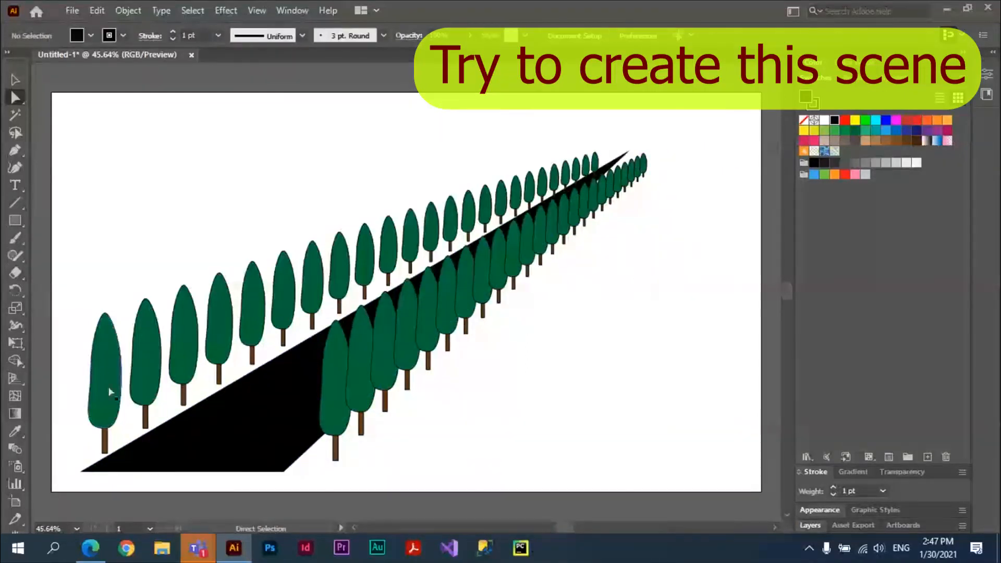
# Reverse the stacking order of all the tree groups so nearer trees overlap the farther ones, leaving the road at the back.
pyautogui.click(107, 390)
pyautogui.press('v')
pyautogui.click(336, 419)
pyautogui.click(364, 374)
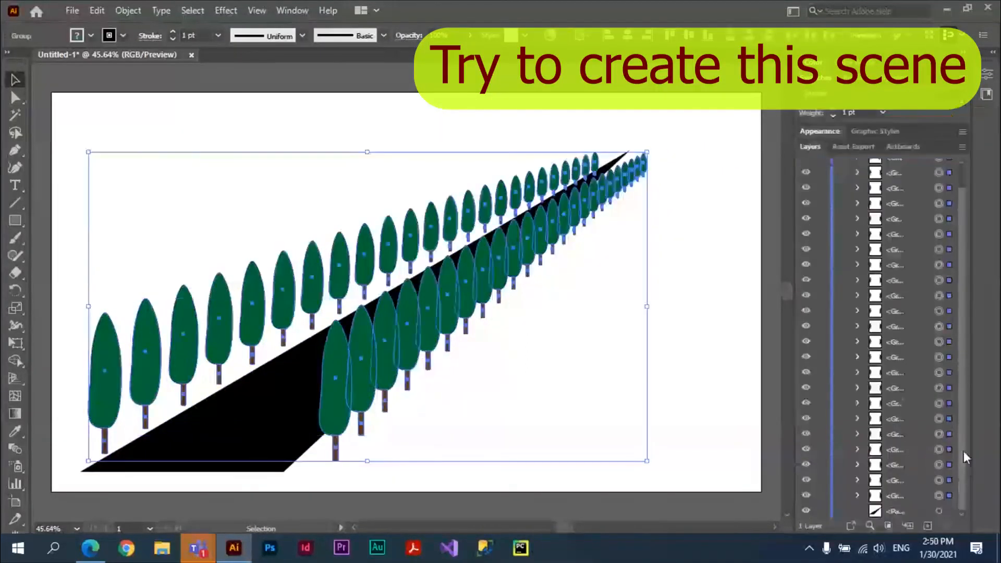
pyautogui.moveTo(963, 451); pyautogui.dragTo(962, 401)
pyautogui.click(704, 228)
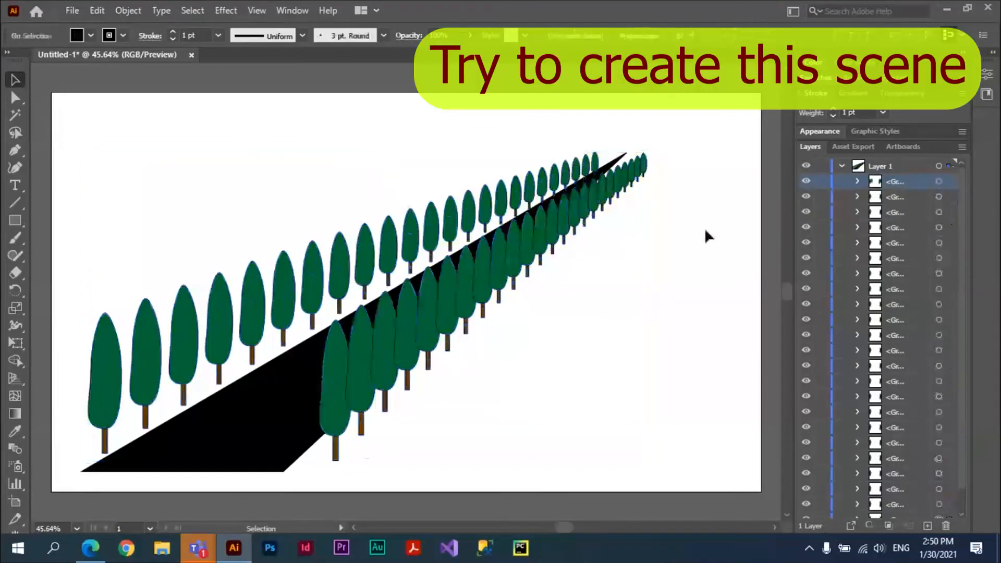
pyautogui.scroll(-5, 940, 205)
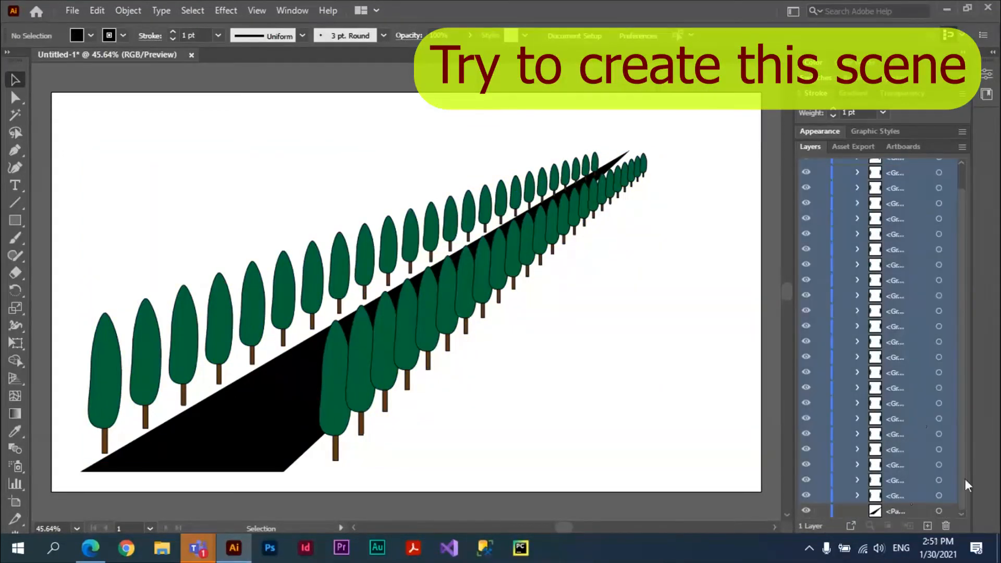
pyautogui.moveTo(964, 479); pyautogui.dragTo(968, 377)
pyautogui.click(963, 146)
pyautogui.click(842, 405)
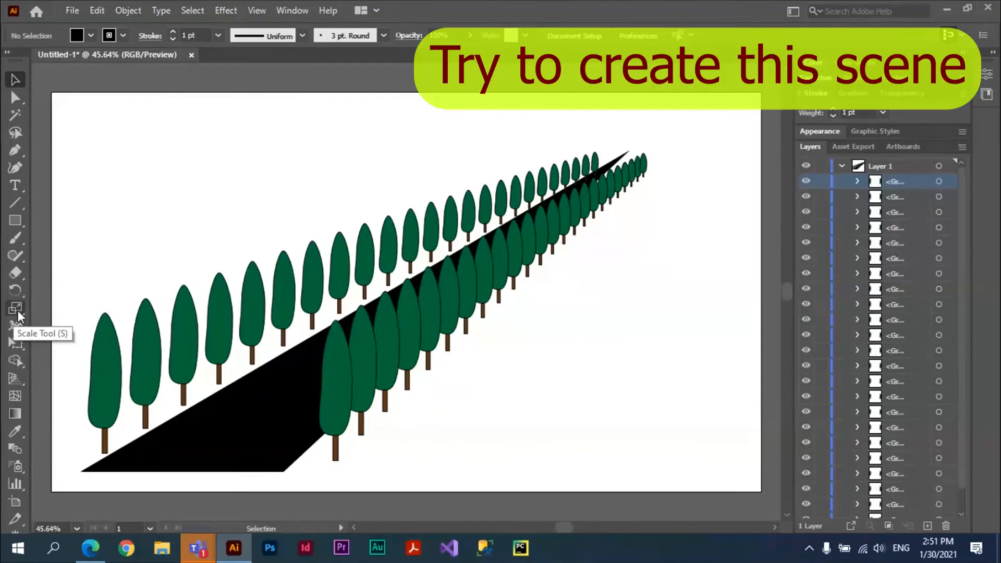
# Draw a closed mountain outline freehand with the Pencil tool above the upper tree row and fill it purple.
pyautogui.click(15, 220)
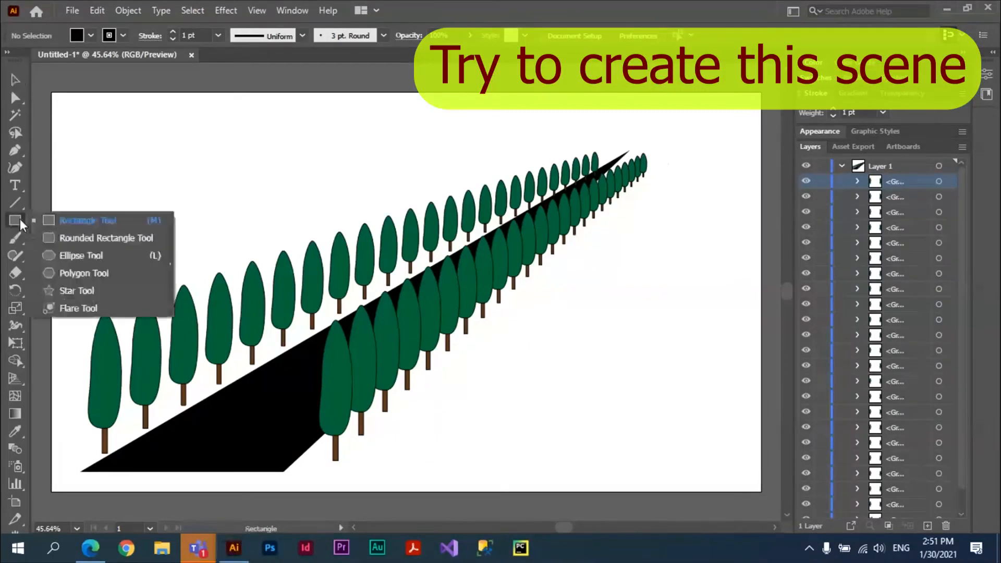
pyautogui.click(15, 255)
pyautogui.click(78, 273)
pyautogui.moveTo(95, 189)
pyautogui.mouseDown()
pyautogui.moveTo(240, 129)
pyautogui.moveTo(482, 149)
pyautogui.moveTo(96, 190)
pyautogui.mouseUp()
pyautogui.doubleClick(805, 148)
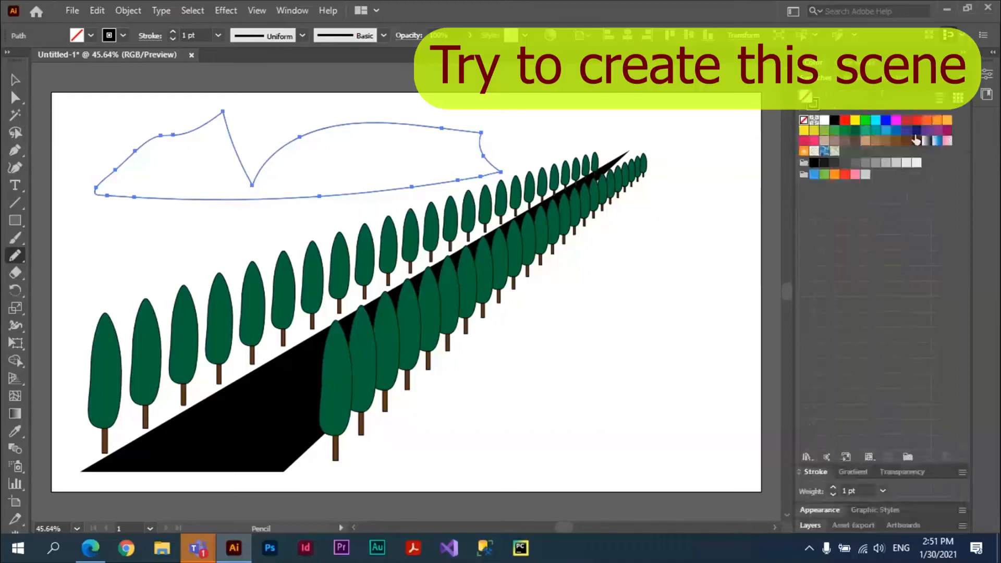
pyautogui.click(926, 131)
# Draw a small circle as the sun in the artboard's upper-left corner and fill it yellow.
pyautogui.click(15, 220)
pyautogui.click(73, 255)
pyautogui.moveTo(81, 107); pyautogui.dragTo(116, 141)
pyautogui.click(855, 121)
pyautogui.click(855, 121)
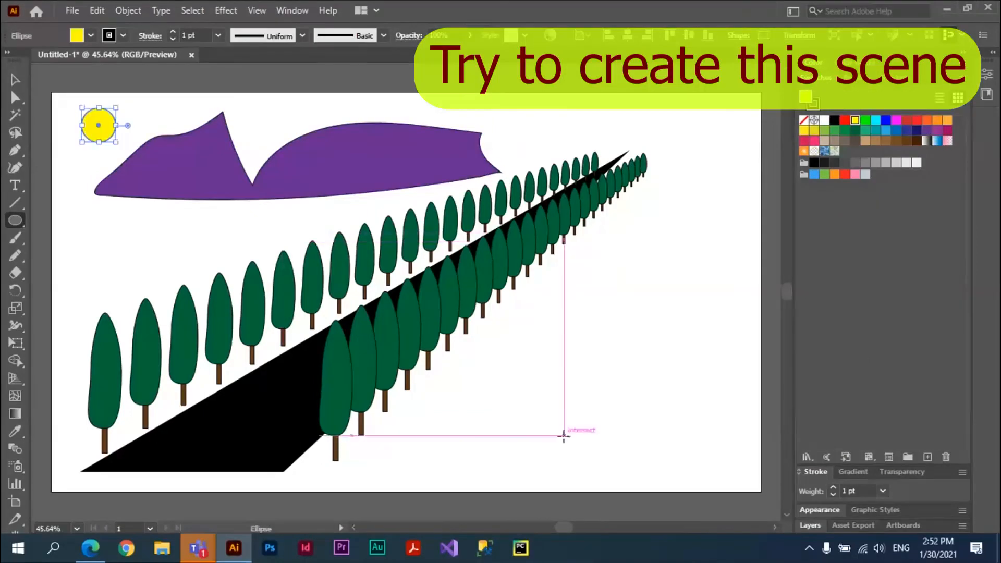
# Draw a flat yellow ellipse at the artboard's lower right and create a scaled copy about a point right of the trees' far end.
pyautogui.moveTo(524, 417); pyautogui.dragTo(638, 440)
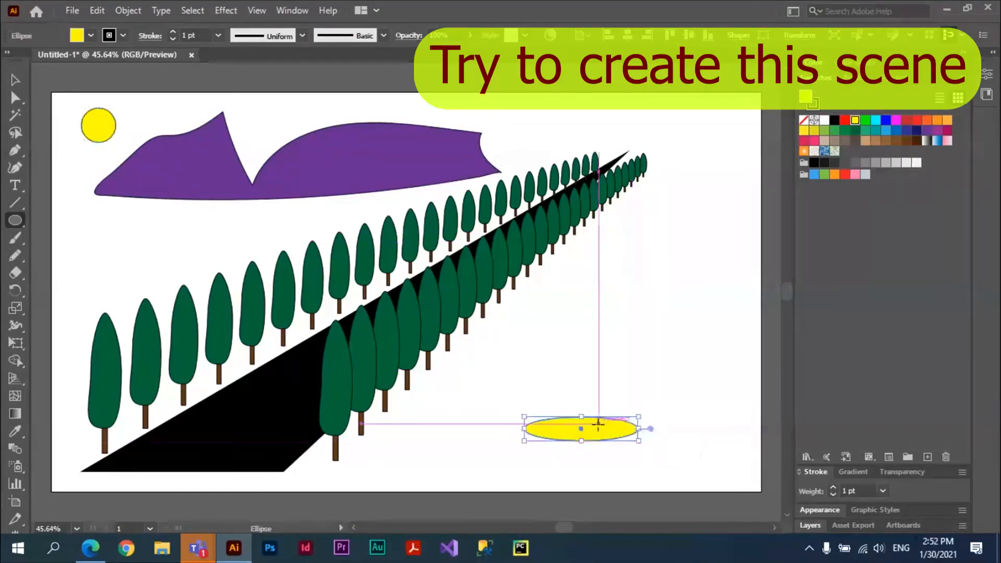
pyautogui.press('s')
pyautogui.click(693, 172)
pyautogui.moveTo(521, 404); pyautogui.dragTo(533, 374)
# Repeat the scaled ellipse copy to form a line of yellow ellipses shrinking toward the reference point.
pyautogui.hotkey('ctrl', 'd')
pyautogui.hotkey('ctrl', 'd')
pyautogui.hotkey('ctrl', 'd')
pyautogui.hotkey('ctrl', 'd')
pyautogui.hotkey('ctrl', 'd')
pyautogui.hotkey('ctrl', 'd')
pyautogui.hotkey('ctrl', 'd')
pyautogui.hotkey('ctrl', 'd')
pyautogui.hotkey('ctrl', 'd')
pyautogui.hotkey('ctrl', 'd')
pyautogui.hotkey('ctrl', 'd')
pyautogui.hotkey('ctrl', 'd')
pyautogui.hotkey('ctrl', 'd')
pyautogui.hotkey('ctrl', 'd')
pyautogui.hotkey('ctrl', 'd')
pyautogui.hotkey('ctrl', 'd')
pyautogui.hotkey('ctrl', 'd')
pyautogui.hotkey('ctrl', 'd')
pyautogui.hotkey('ctrl', 'd')
pyautogui.hotkey('ctrl', 'd')
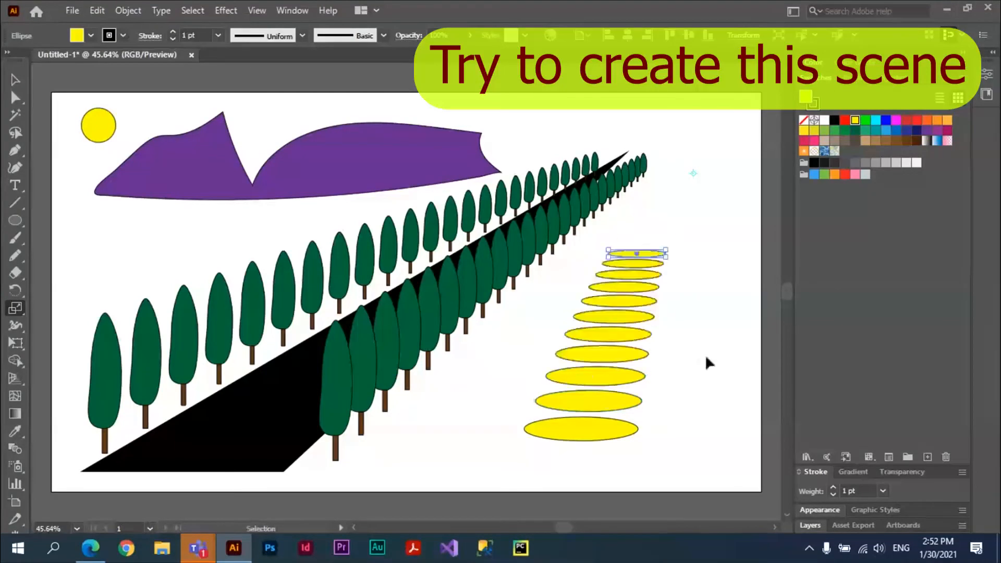
pyautogui.press('v')
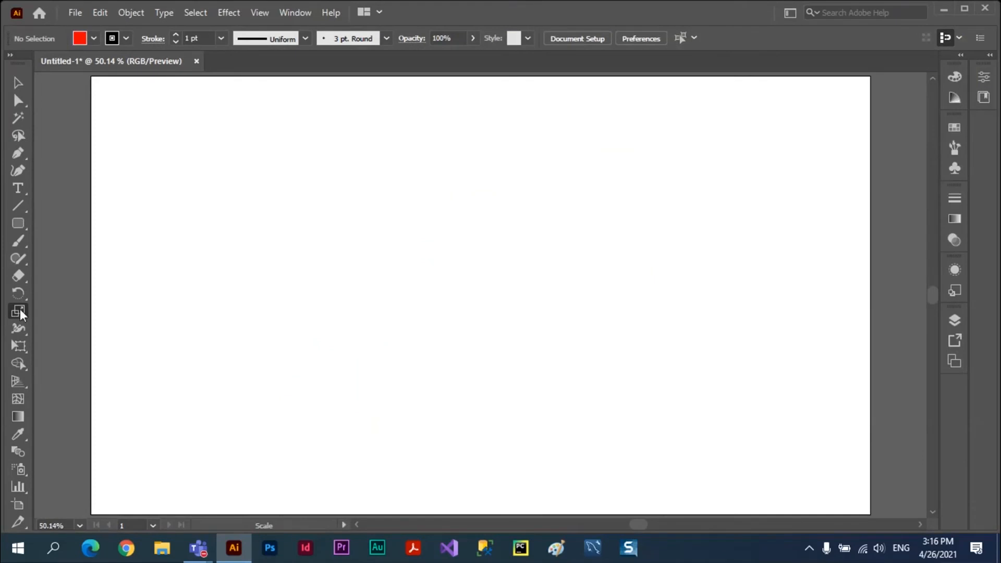
pyautogui.click(20, 309)
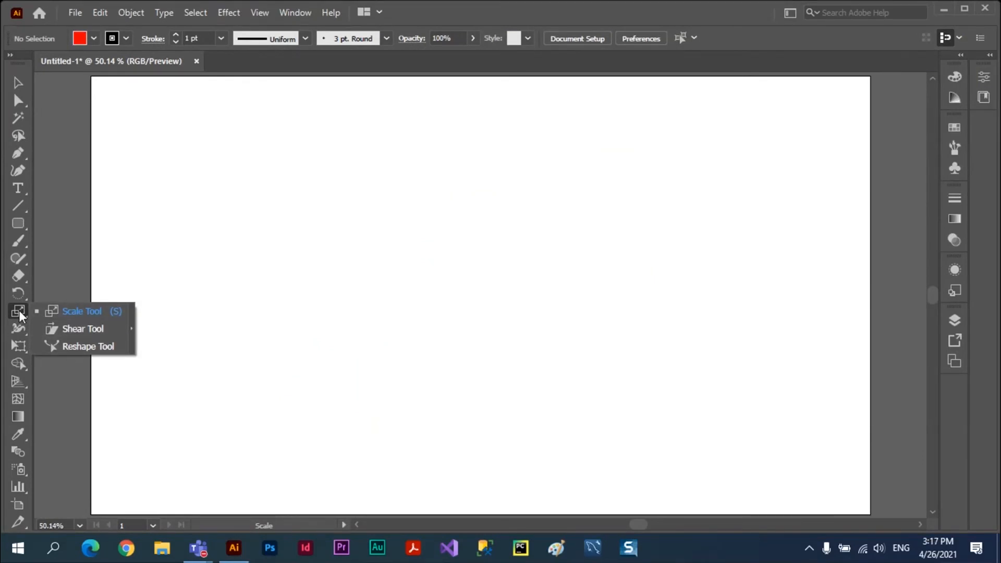
pyautogui.click(17, 291)
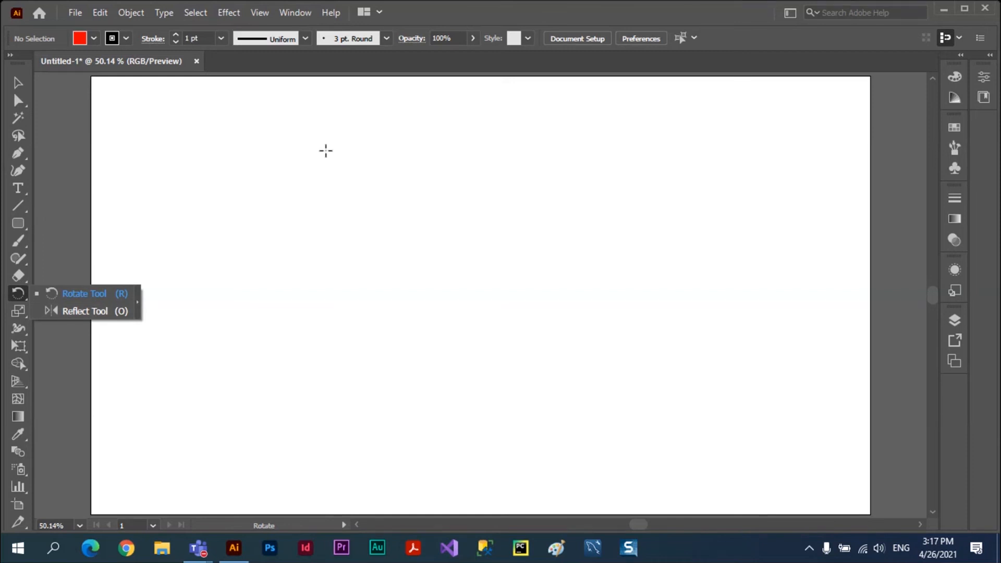
# Show the rulers around the blank artboard and fit the artboard in the window.
pyautogui.click(261, 14)
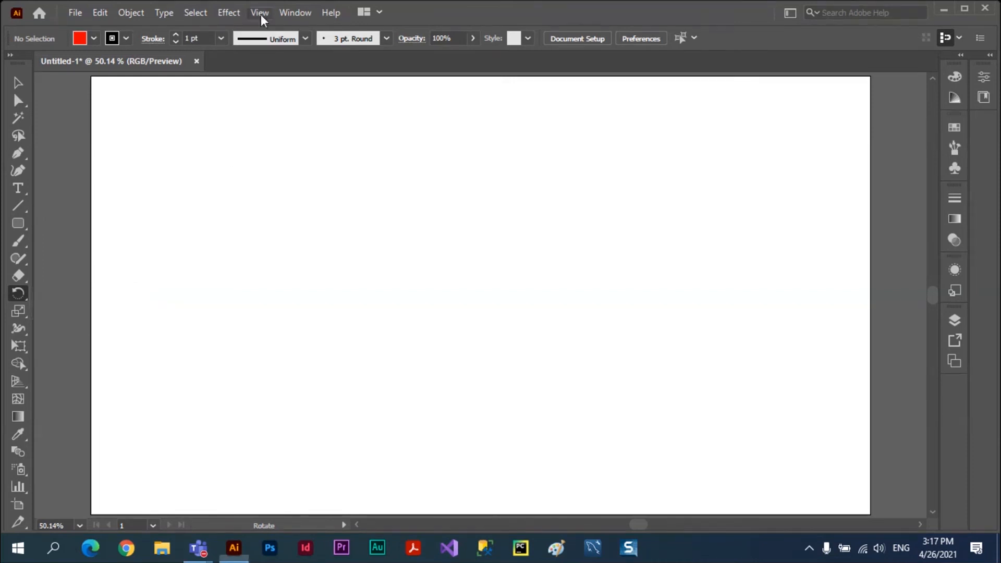
pyautogui.click(260, 14)
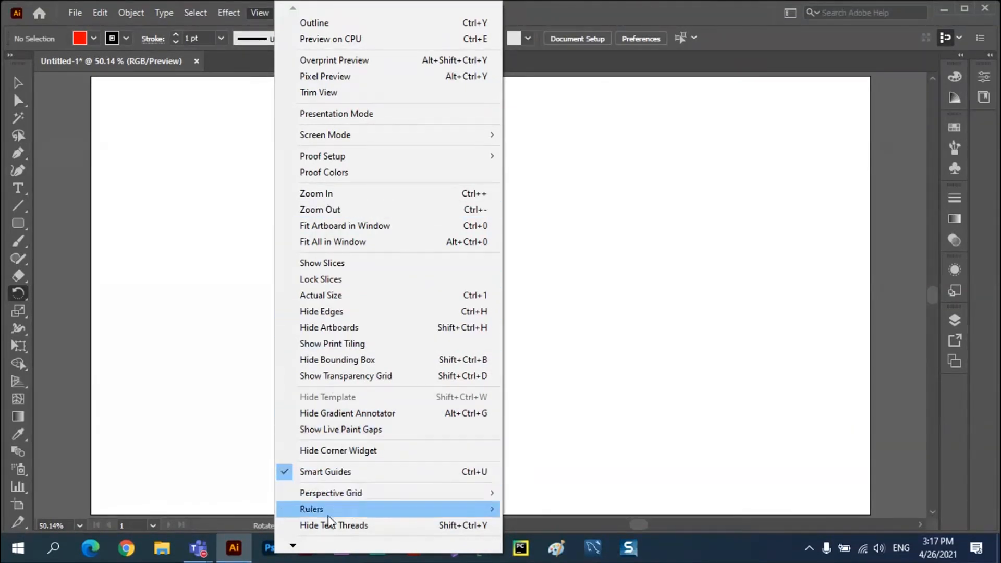
pyautogui.moveTo(293, 546)
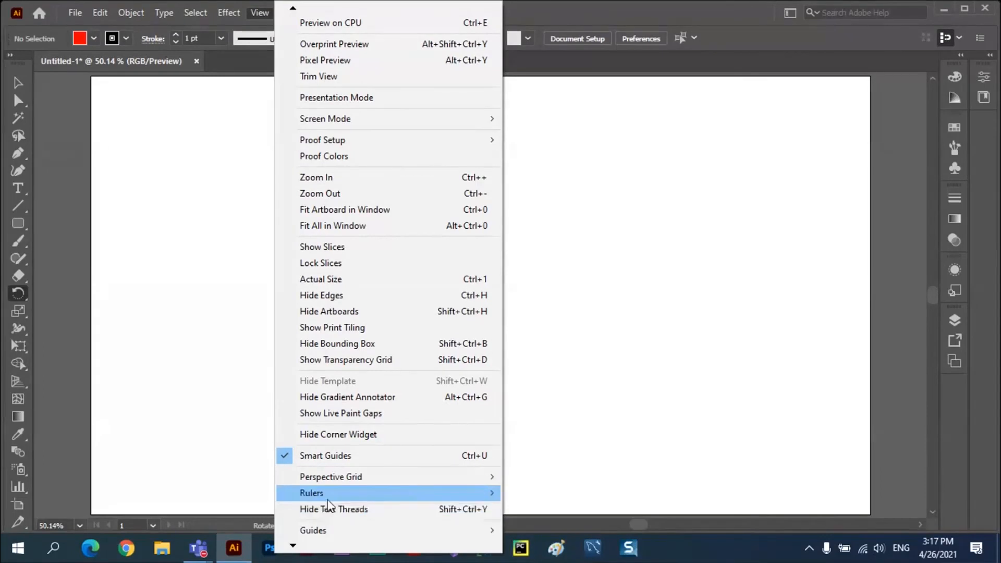
pyautogui.moveTo(332, 495)
pyautogui.click(547, 492)
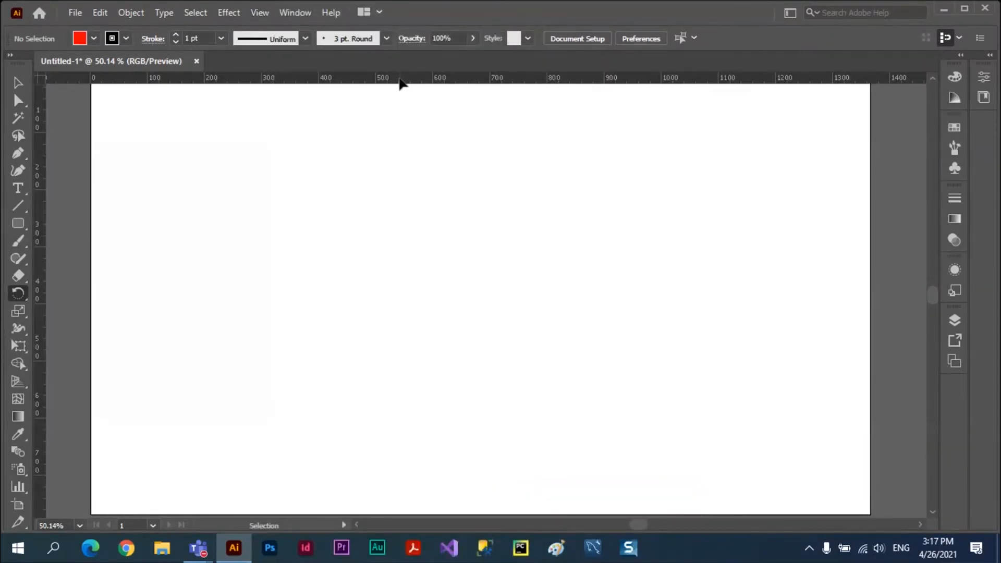
pyautogui.hotkey('ctrl', '0')
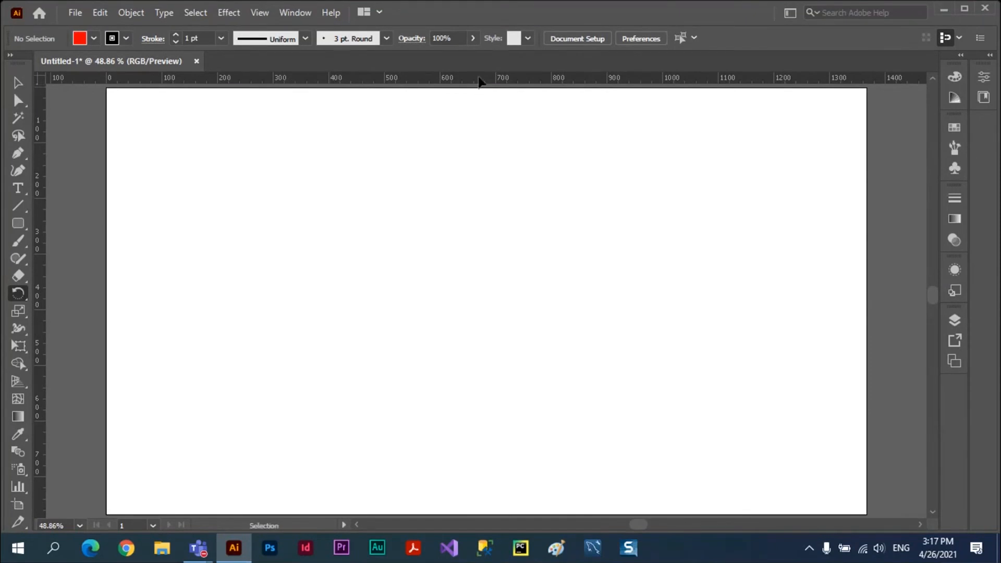
# Place a horizontal and a vertical ruler guide near the artboard's middle and unlock the guides.
pyautogui.moveTo(479, 90); pyautogui.dragTo(472, 285)
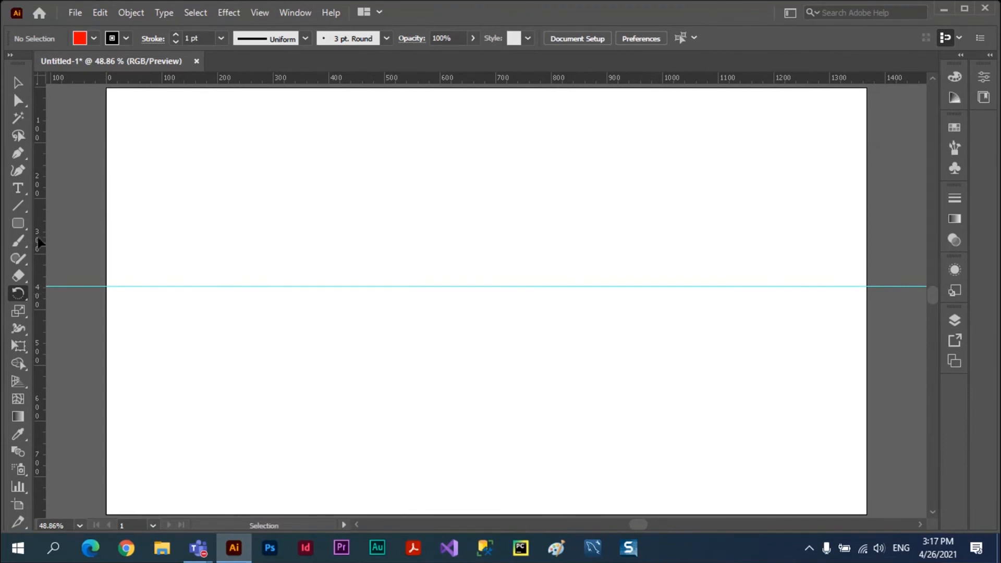
pyautogui.moveTo(46, 243); pyautogui.dragTo(476, 281)
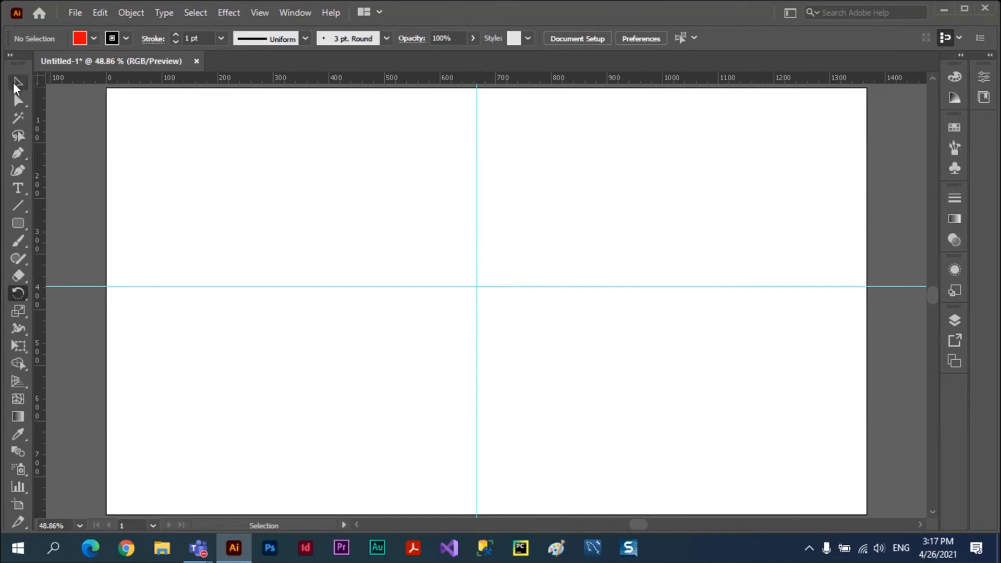
pyautogui.click(17, 83)
pyautogui.click(260, 13)
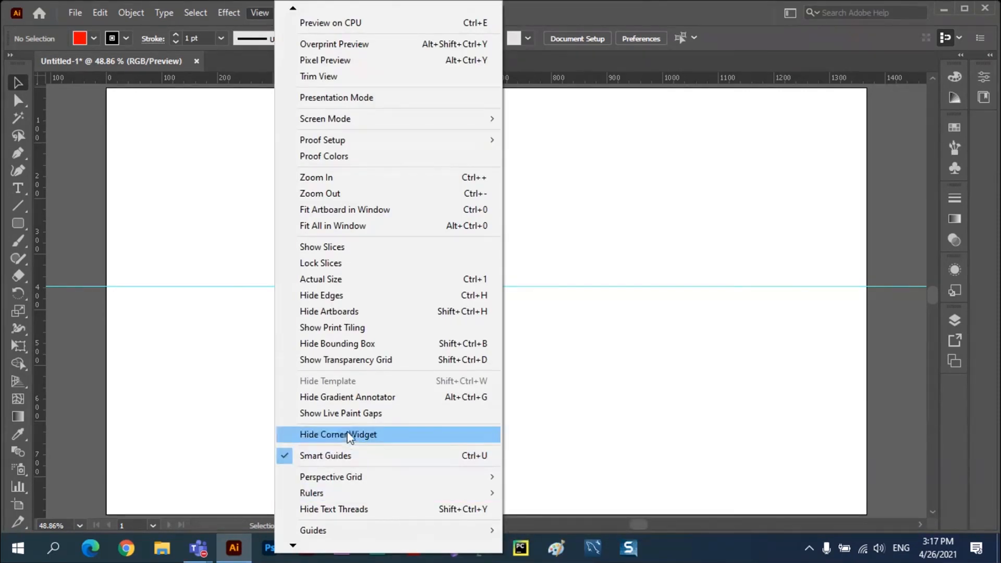
pyautogui.moveTo(465, 531)
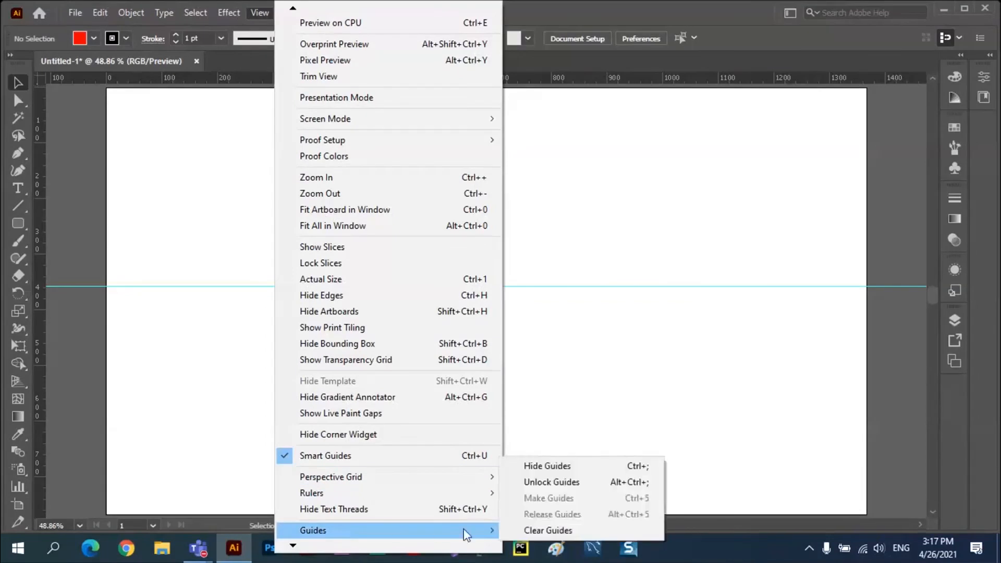
pyautogui.click(557, 485)
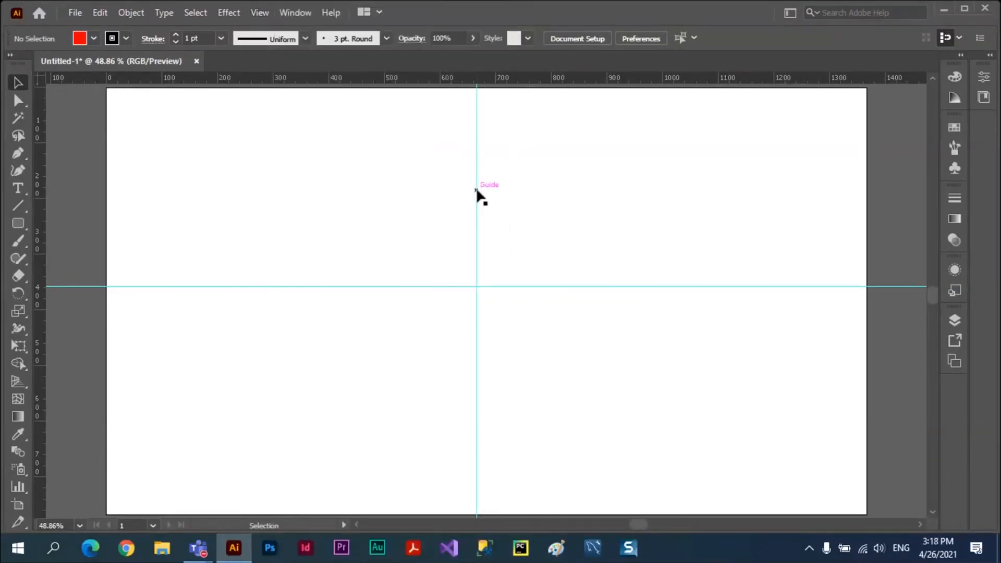
# Center the vertical guide horizontally and the horizontal guide vertically on the artboard using the align options.
pyautogui.click(477, 192)
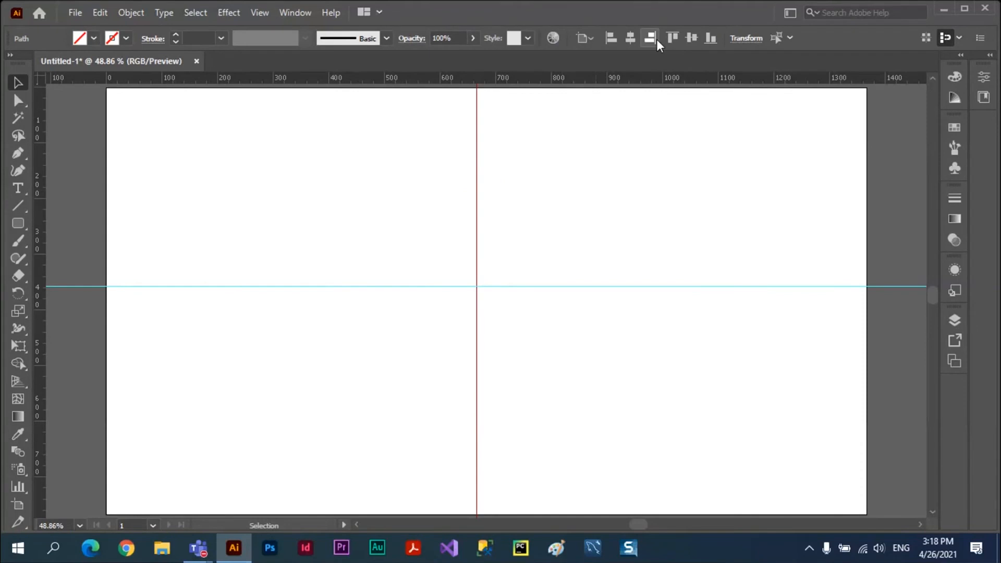
pyautogui.click(630, 38)
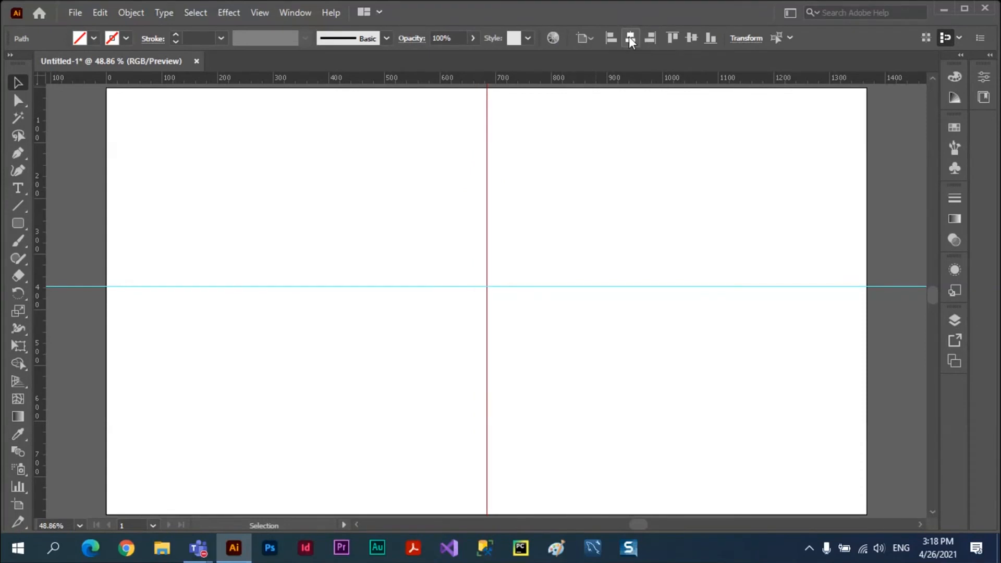
pyautogui.click(557, 285)
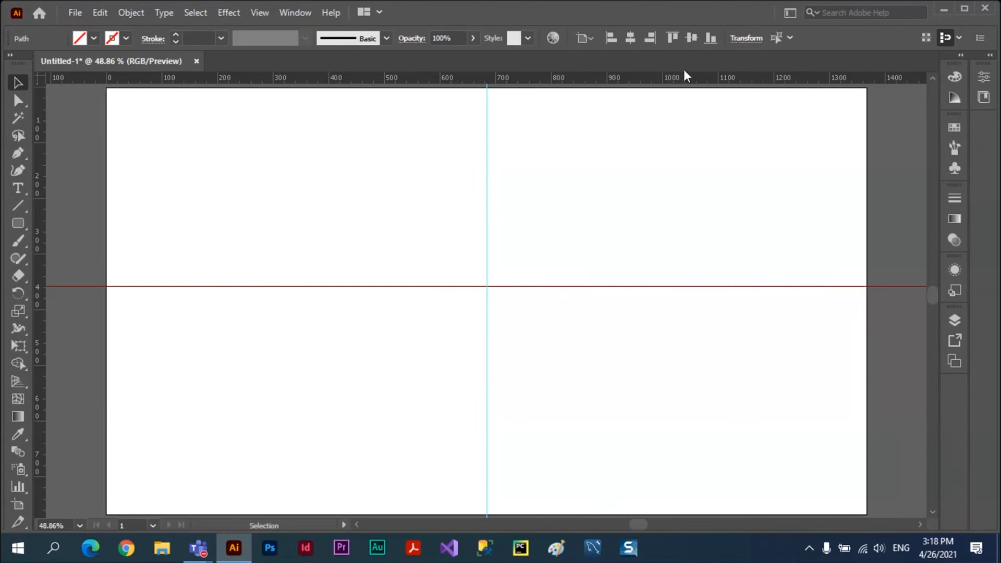
pyautogui.click(691, 38)
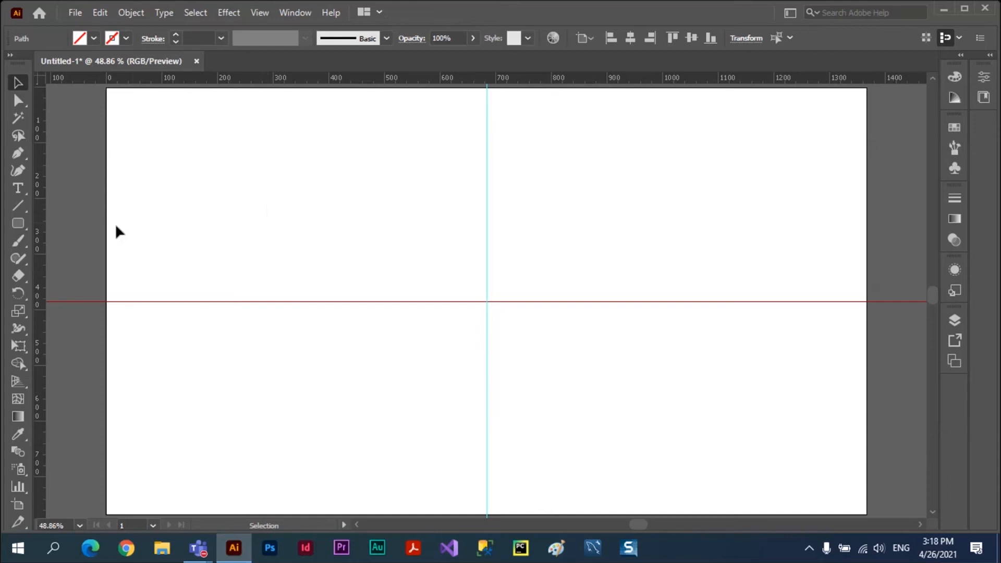
# Draw a small horizontal ellipse in the artboard's upper-left quadrant and fill it with RGB Red.
pyautogui.moveTo(16, 222); pyautogui.dragTo(71, 255)
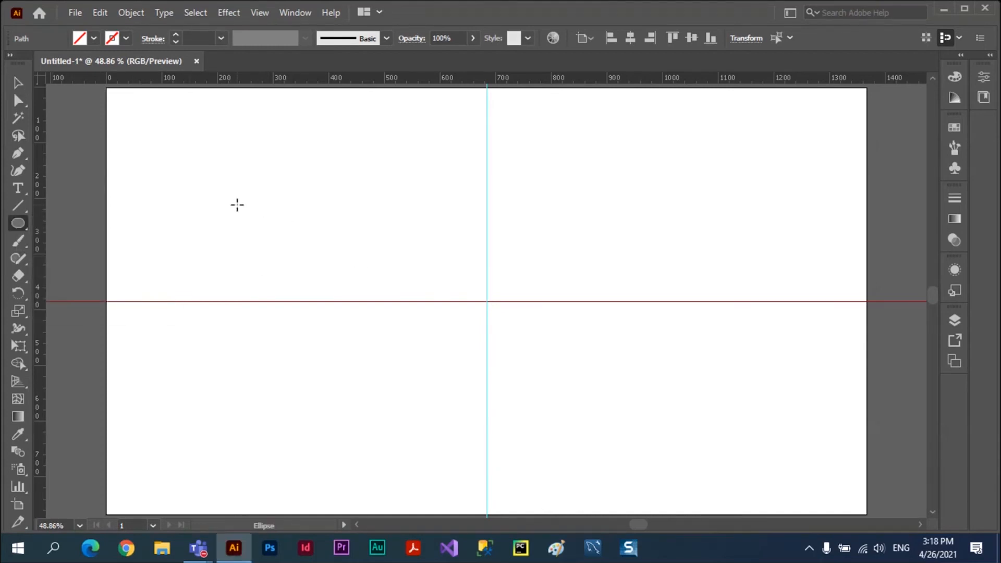
pyautogui.moveTo(238, 204); pyautogui.dragTo(310, 253)
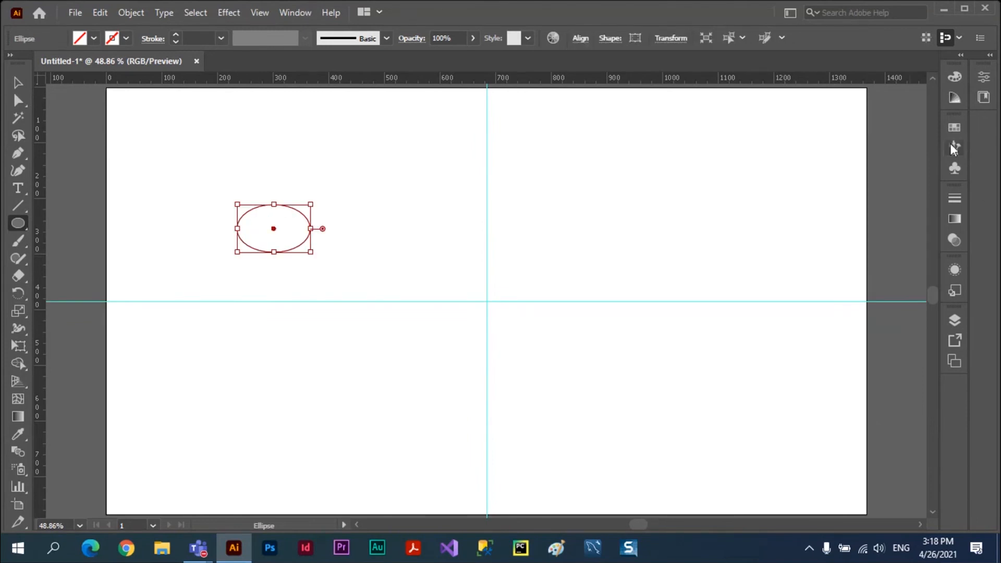
pyautogui.click(952, 127)
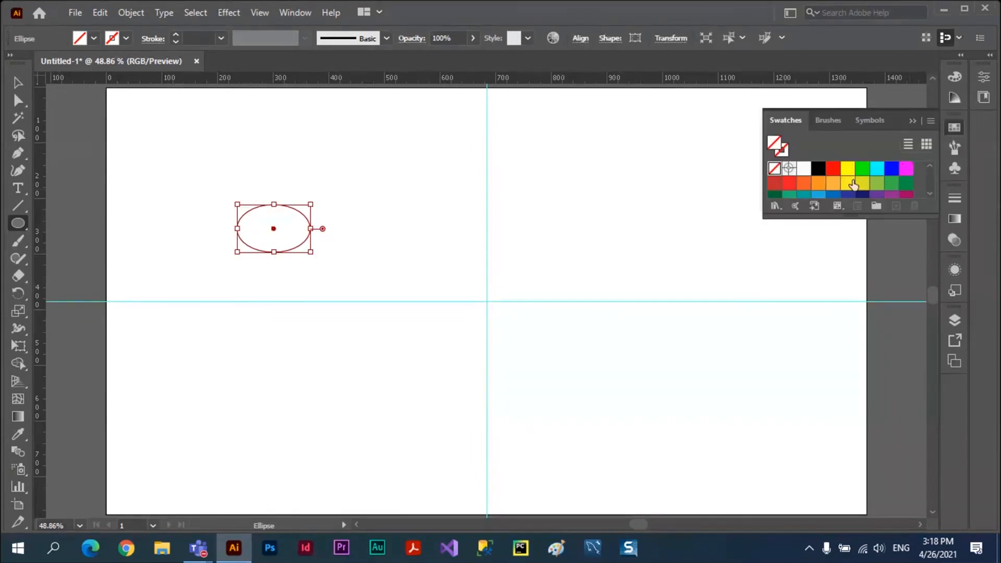
pyautogui.click(831, 169)
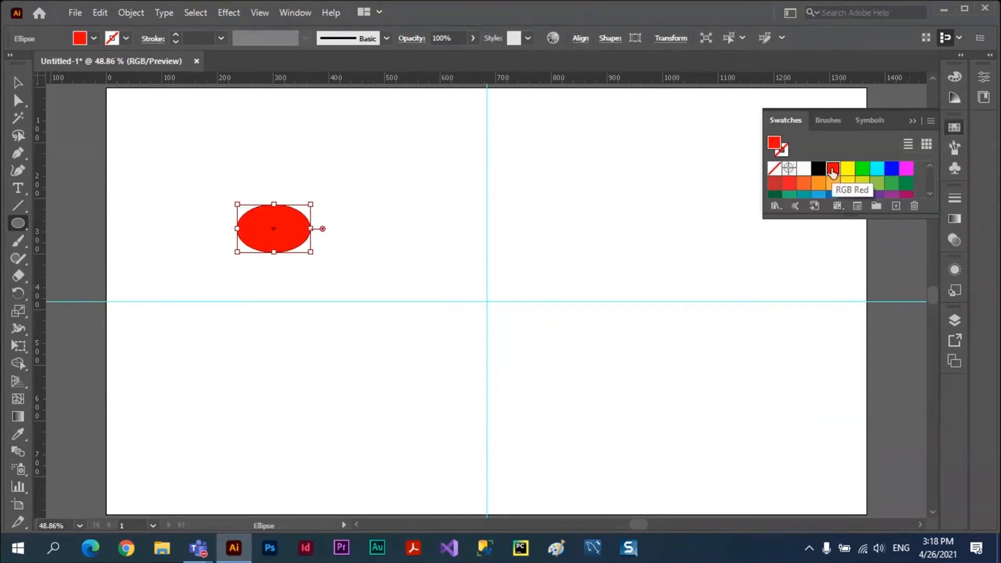
pyautogui.click(913, 120)
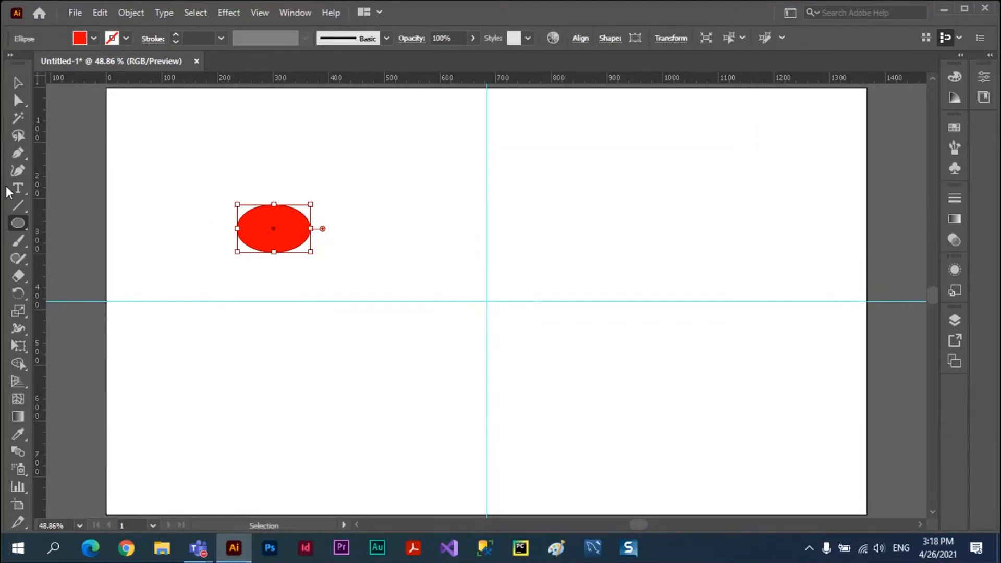
# Convert the ellipse's left and right anchor points to corners with the Curvature tool to form a leaf shape.
pyautogui.click(17, 170)
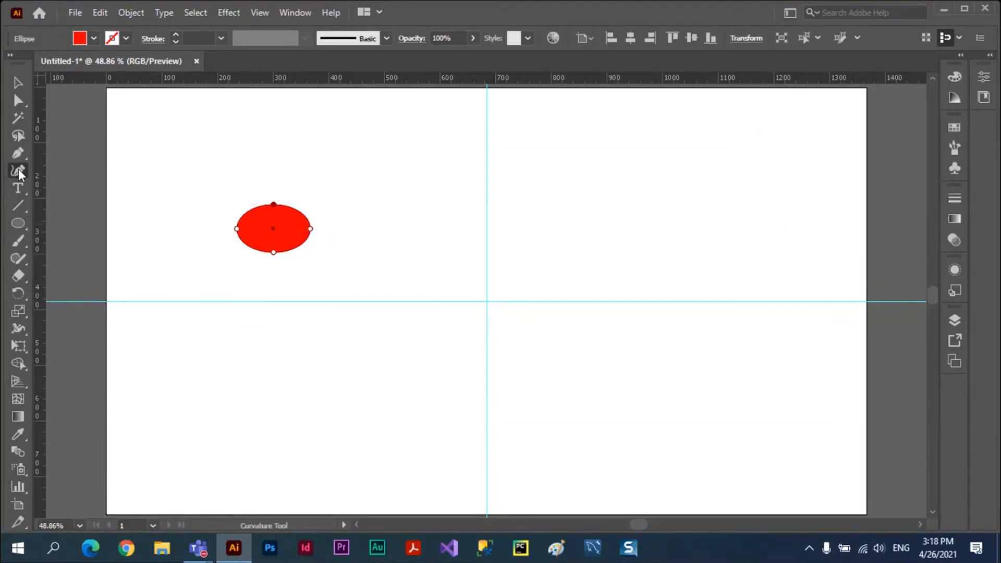
pyautogui.click(310, 228)
pyautogui.doubleClick(310, 229)
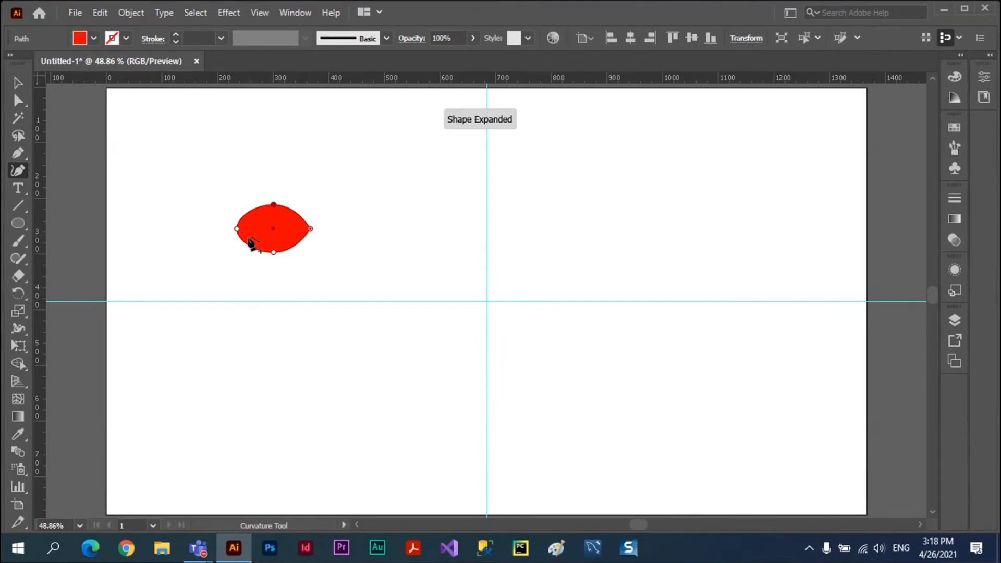
pyautogui.click(237, 228)
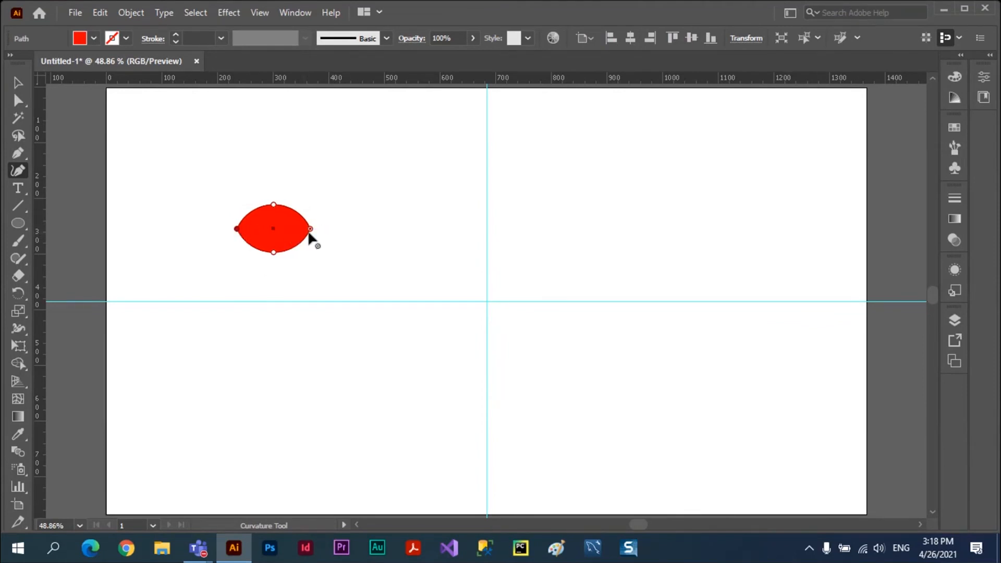
# Fill the leaf shape with the dark green swatch and deselect it.
pyautogui.click(951, 131)
pyautogui.click(775, 195)
pyautogui.click(18, 82)
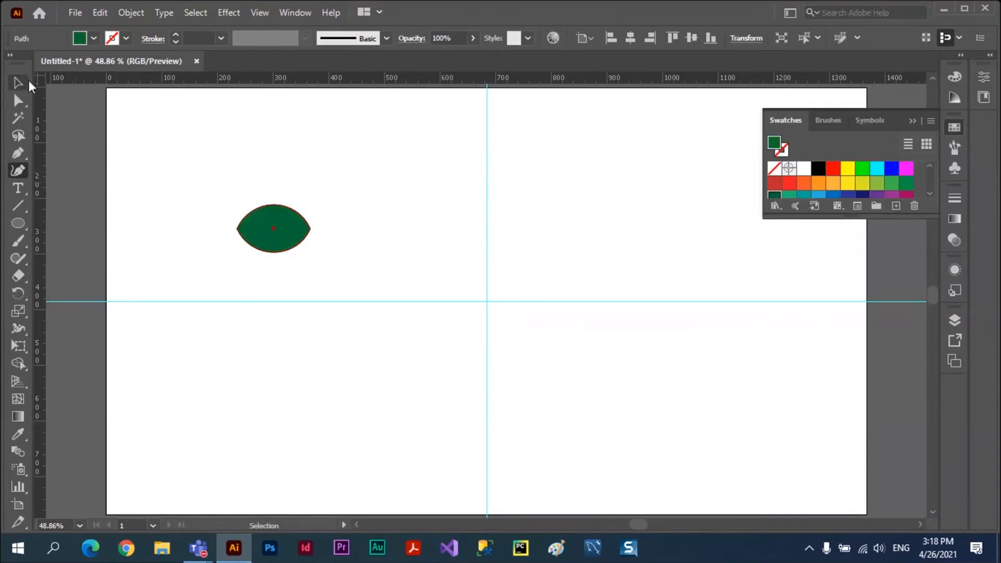
pyautogui.click(169, 215)
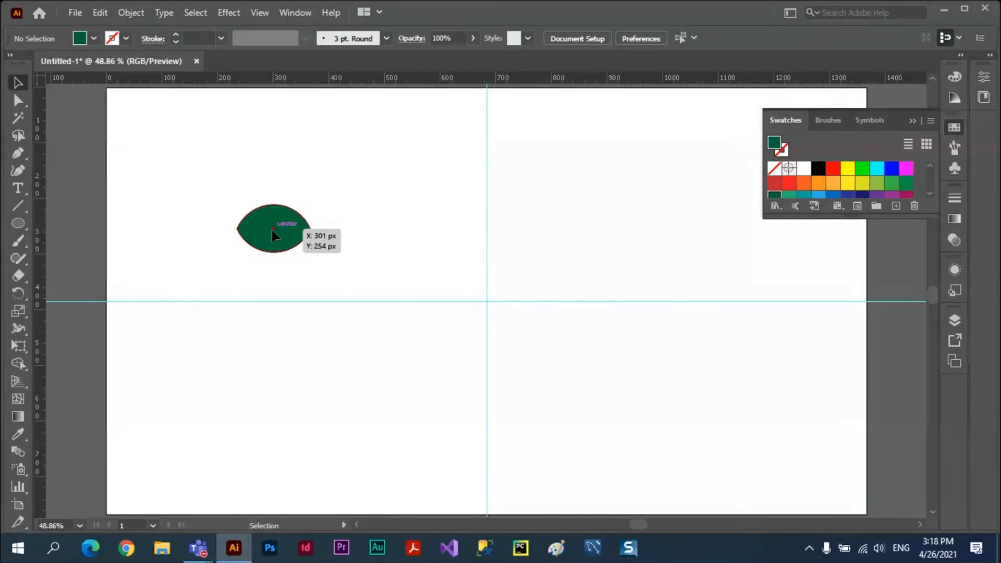
# Move the leaf onto the horizontal guide, a little left of the vertical guide, and keep it selected.
pyautogui.moveTo(272, 229); pyautogui.dragTo(385, 312)
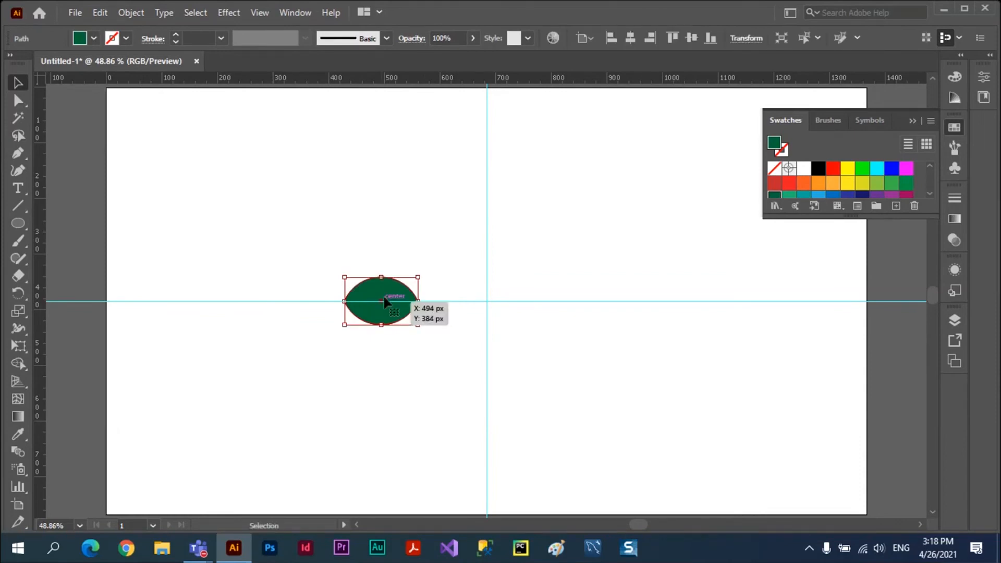
pyautogui.click(375, 212)
pyautogui.click(387, 299)
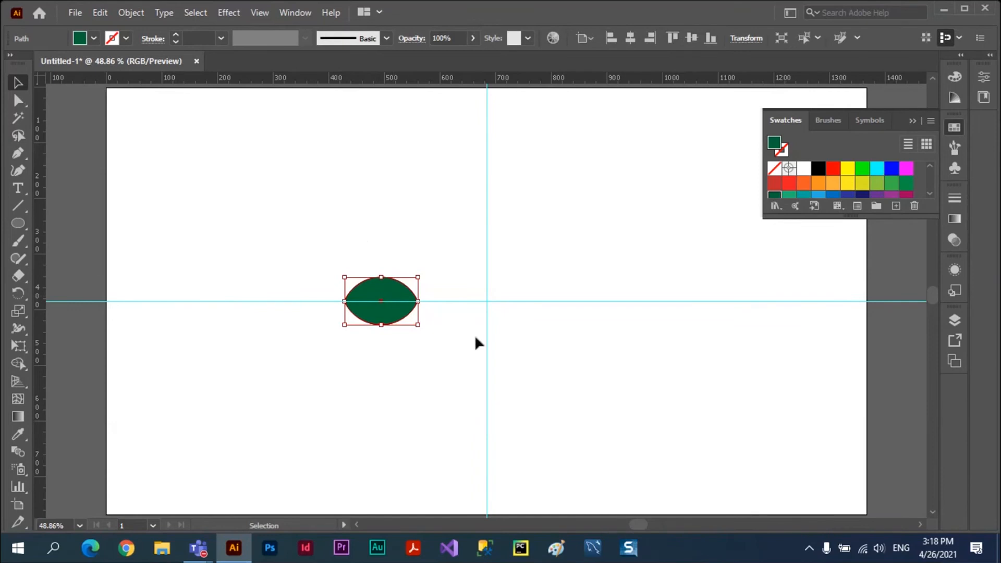
pyautogui.click(368, 184)
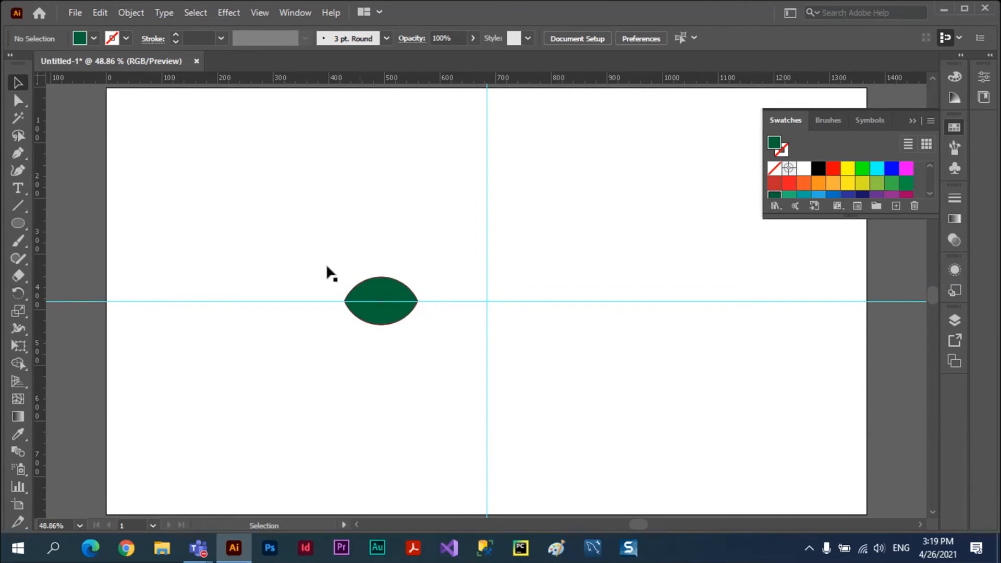
pyautogui.click(376, 286)
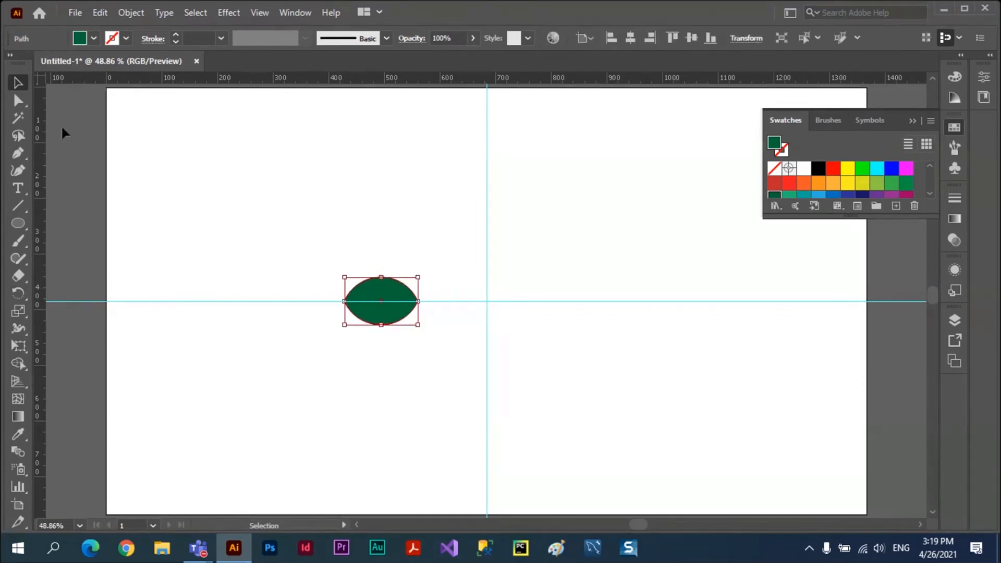
# Try a slight freehand clockwise rotation of the leaf about its own center and undo it.
pyautogui.click(17, 294)
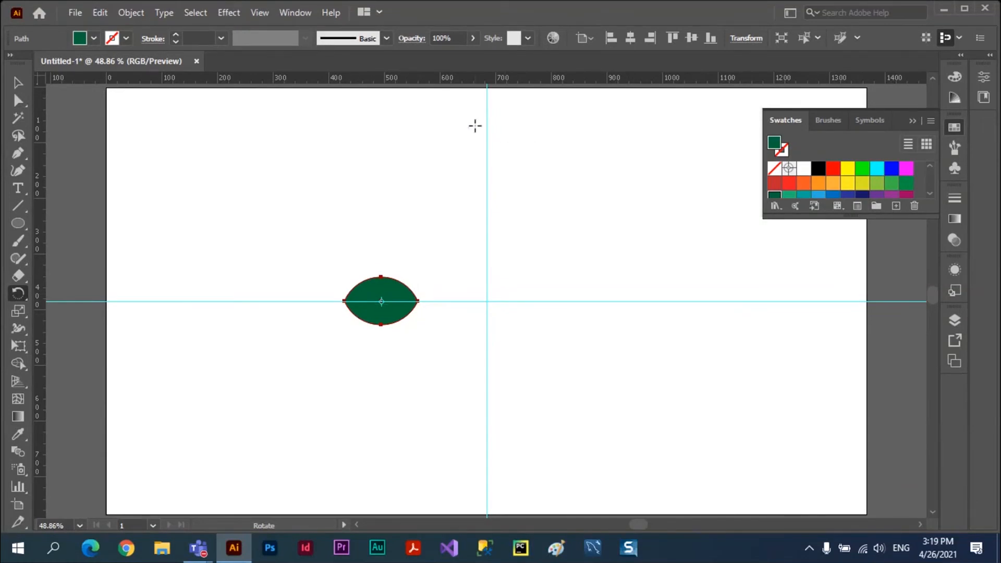
pyautogui.moveTo(474, 125); pyautogui.dragTo(530, 212)
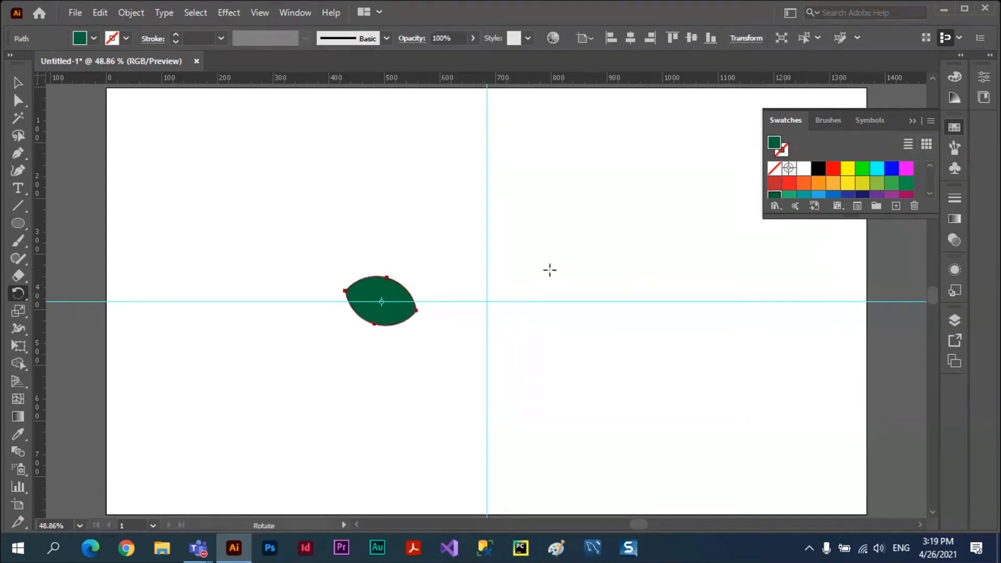
pyautogui.hotkey('ctrl', 'z')
pyautogui.hotkey('ctrl', 'shift', 'a')
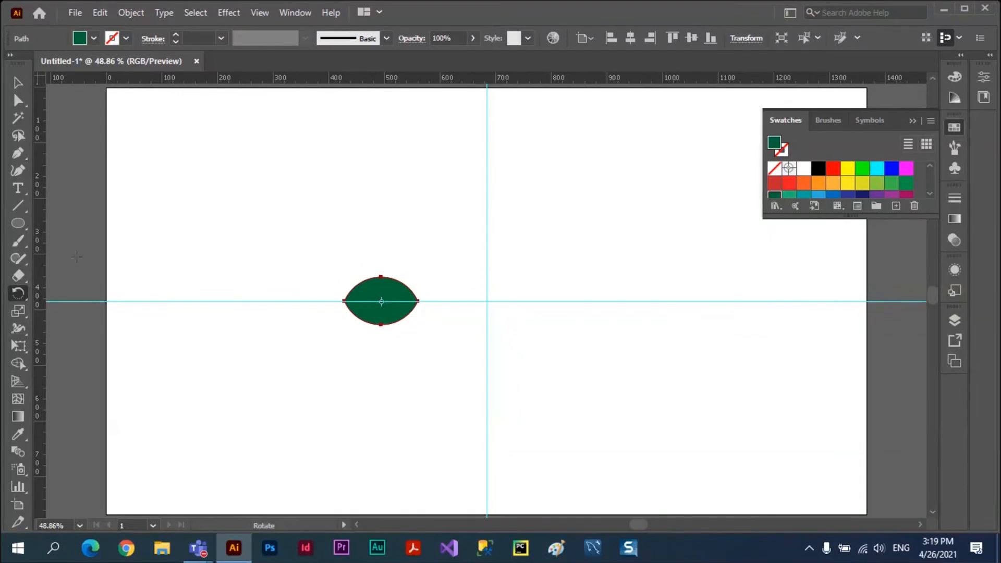
# Examine the Rotate tool's angle, preview and copy options for the leaf and close them without changes.
pyautogui.doubleClick(14, 293)
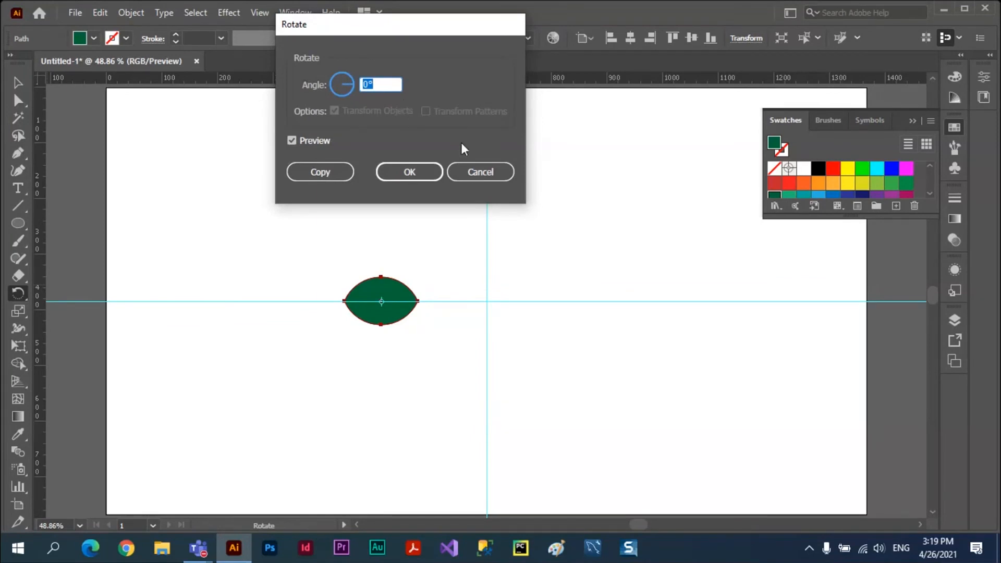
pyautogui.click(480, 174)
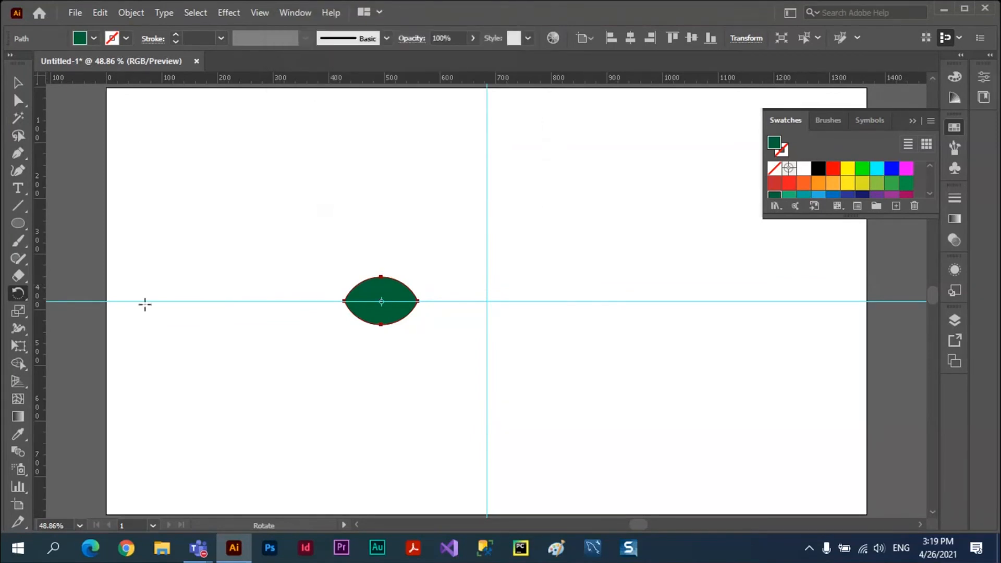
pyautogui.doubleClick(20, 296)
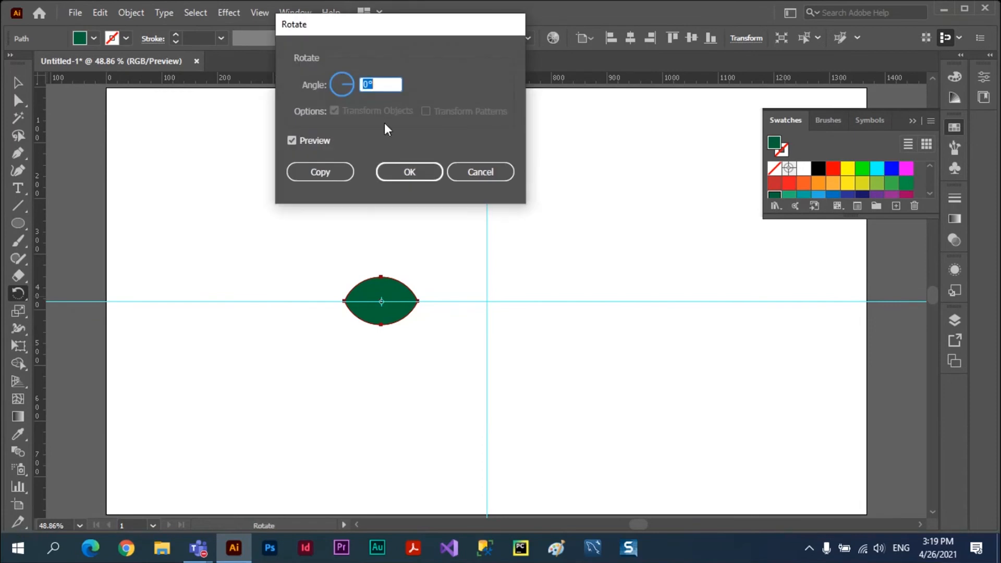
pyautogui.click(477, 172)
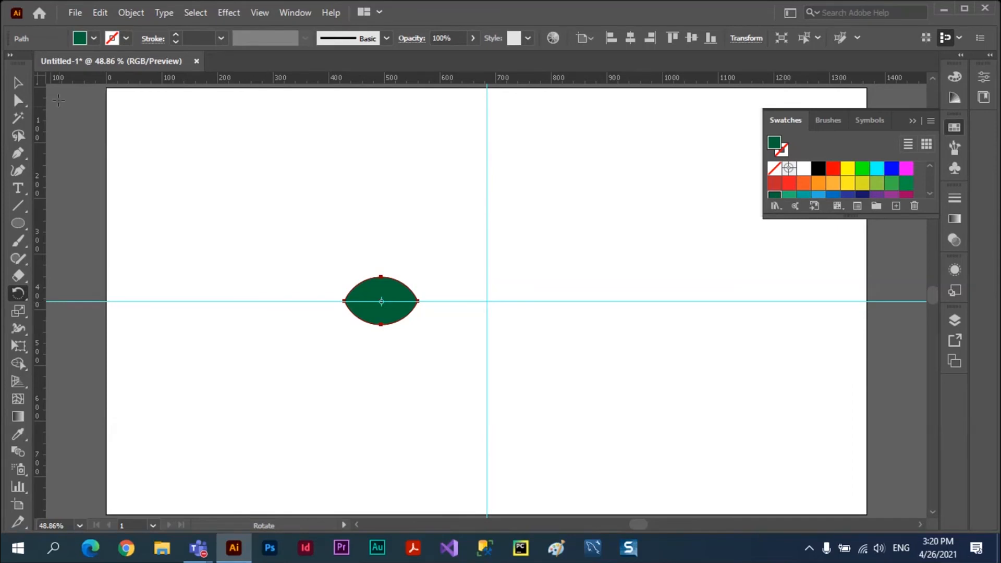
# Move the leaf farther left along the horizontal guide and set its rotation pivot at the guide intersection.
pyautogui.click(18, 83)
pyautogui.moveTo(384, 292); pyautogui.dragTo(241, 292)
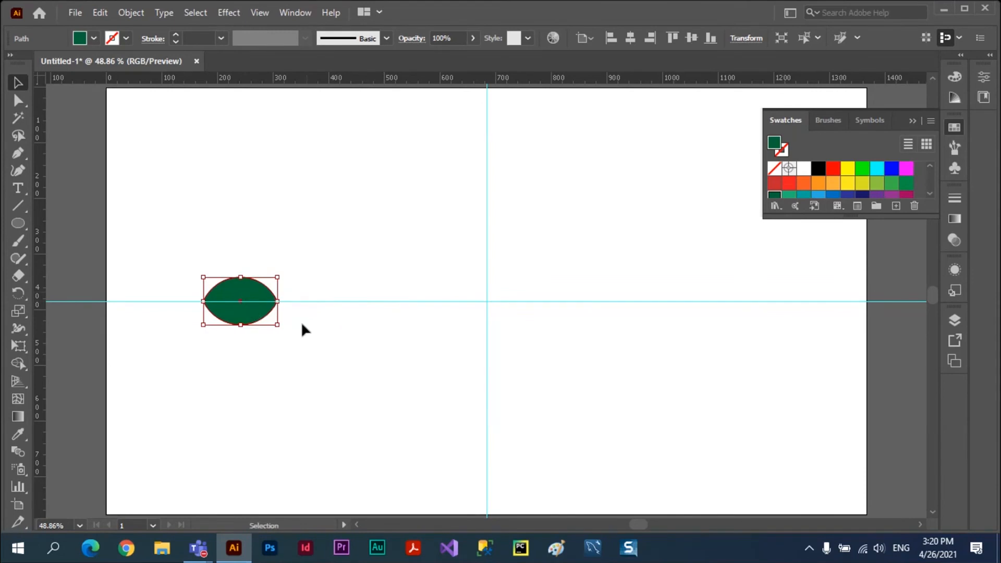
pyautogui.click(19, 293)
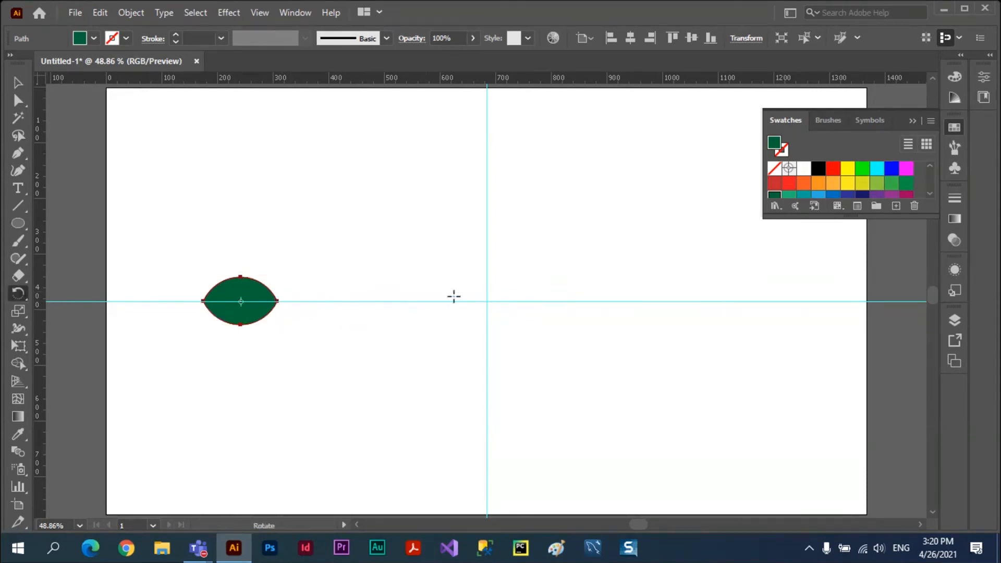
pyautogui.click(486, 300)
# Rotate a copy of the leaf slightly clockwise about the guide intersection and repeat it most of the way around a ring.
pyautogui.moveTo(196, 198); pyautogui.dragTo(241, 172)
pyautogui.press('alt')
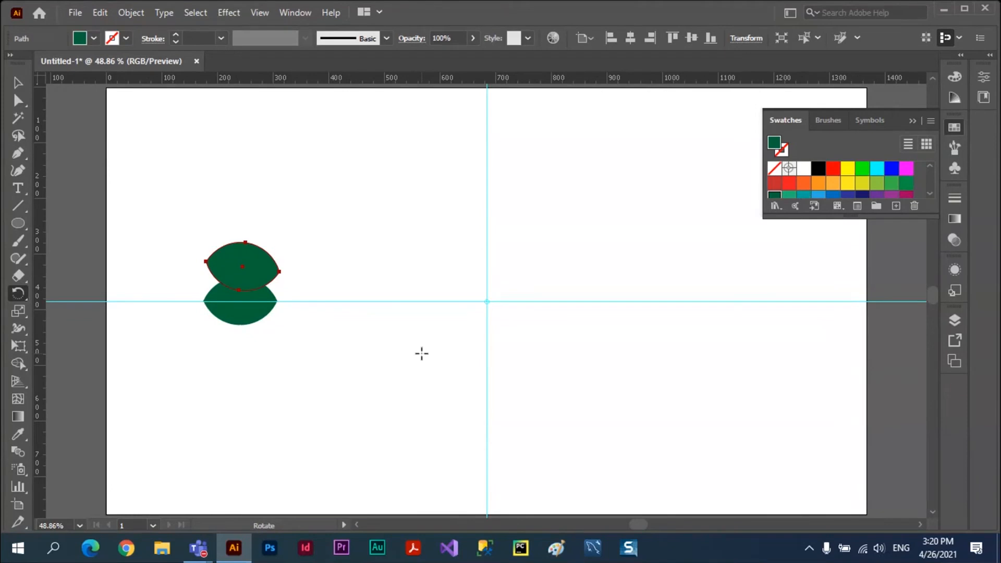
pyautogui.hotkey('ctrl', 'd')
pyautogui.hotkey('ctrl', 'd')
pyautogui.hotkey('ctrl', 'd')
pyautogui.hotkey('ctrl', 'd')
pyautogui.hotkey('ctrl', 'd')
pyautogui.hotkey('ctrl', 'd')
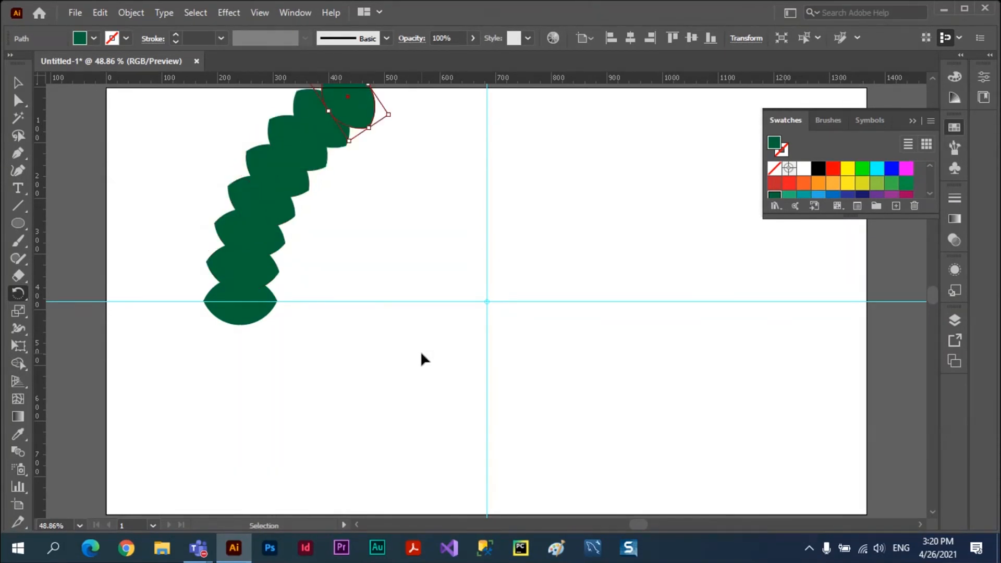
pyautogui.hotkey('ctrl', 'd')
pyautogui.hotkey('ctrl', 'd')
pyautogui.hotkey('ctrl', 'd')
pyautogui.hotkey('ctrl', 'd')
pyautogui.hotkey('ctrl', 'd')
pyautogui.hotkey('ctrl', 'd')
pyautogui.hotkey('ctrl', 'd')
pyautogui.hotkey('ctrl', 'd')
pyautogui.hotkey('ctrl', 'd')
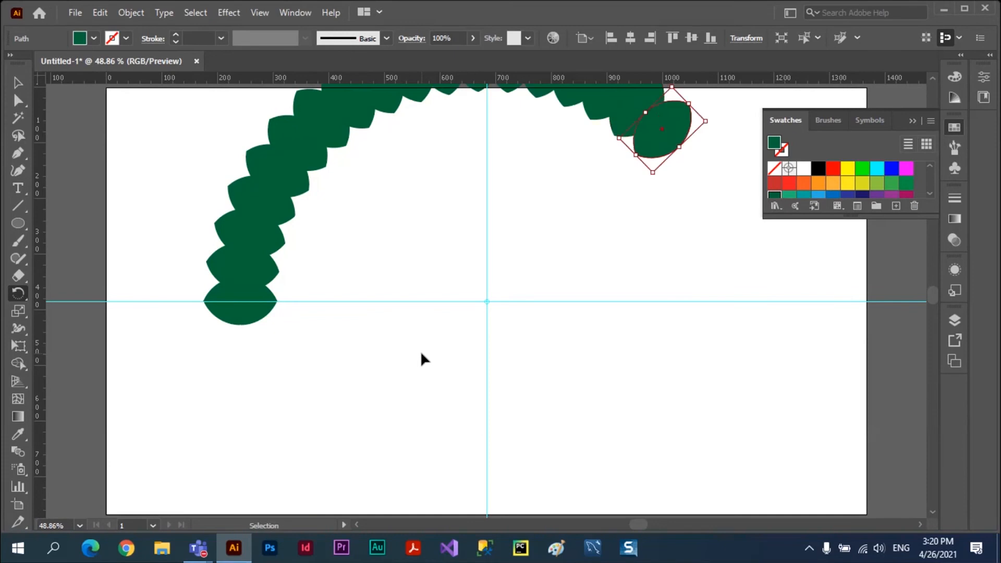
pyautogui.hotkey('ctrl', 'd')
pyautogui.hotkey('ctrl', 'd')
pyautogui.hotkey('ctrl', 'd')
pyautogui.hotkey('ctrl', 'd')
pyautogui.hotkey('ctrl', 'd')
pyautogui.hotkey('ctrl', 'd')
pyautogui.hotkey('ctrl', 'd')
pyautogui.hotkey('ctrl', 'd')
pyautogui.hotkey('ctrl', 'd')
pyautogui.hotkey('ctrl', 'd')
pyautogui.hotkey('ctrl', 'd')
pyautogui.hotkey('ctrl', 'd')
pyautogui.hotkey('ctrl', 'd')
pyautogui.hotkey('ctrl', 'd')
pyautogui.hotkey('ctrl', 'd')
pyautogui.hotkey('ctrl', 'd')
pyautogui.hotkey('ctrl', 'd')
pyautogui.hotkey('ctrl', 'd')
pyautogui.hotkey('ctrl', 'd')
pyautogui.hotkey('ctrl', 'd')
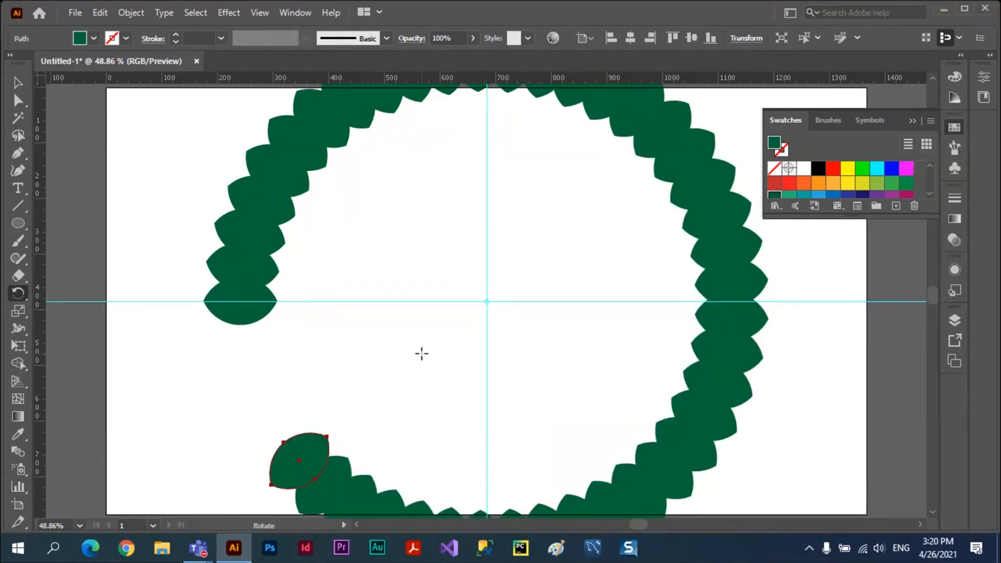
# Undo all the rotated copies back to the single original leaf and keep the Rotate tool active.
pyautogui.press('v')
pyautogui.hotkey('ctrl', 'z')
pyautogui.hotkey('ctrl', 'z')
pyautogui.hotkey('ctrl', 'z')
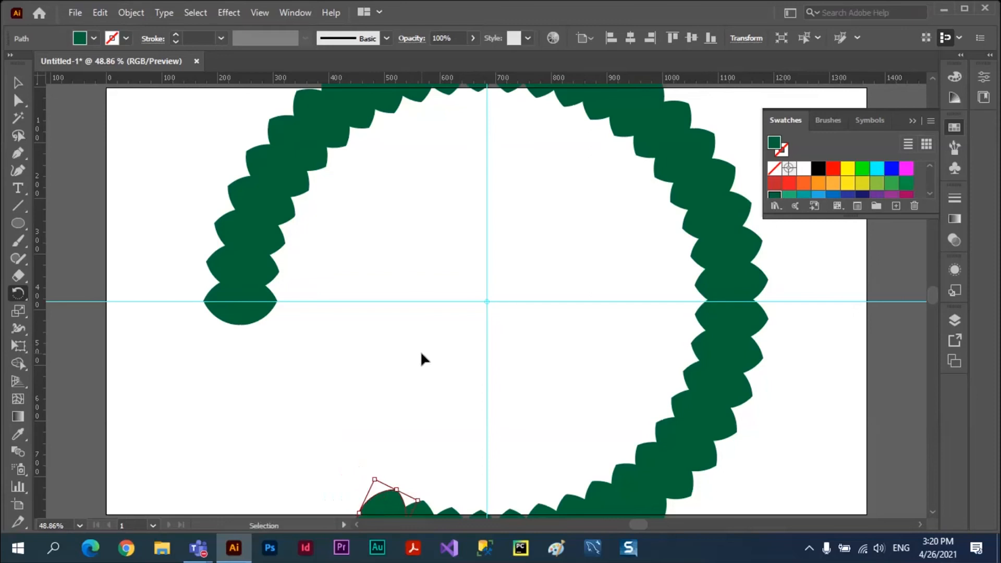
pyautogui.hotkey('ctrl', 'z')
pyautogui.hotkey('ctrl', 'z')
pyautogui.hotkey('ctrl', 'z')
pyautogui.hotkey('ctrl', 'z')
pyautogui.hotkey('ctrl', 'z')
pyautogui.hotkey('ctrl', 'z')
pyautogui.hotkey('ctrl', 'z')
pyautogui.hotkey('ctrl', 'z')
pyautogui.hotkey('ctrl', 'z')
pyautogui.hotkey('ctrl', 'z')
pyautogui.hotkey('ctrl', 'z')
pyautogui.hotkey('ctrl', 'z')
pyautogui.hotkey('ctrl', 'z')
pyautogui.hotkey('ctrl', 'z')
pyautogui.hotkey('ctrl', 'z')
pyautogui.hotkey('ctrl', 'z')
pyautogui.hotkey('ctrl', 'z')
pyautogui.hotkey('ctrl', 'z')
pyautogui.hotkey('ctrl', 'z')
pyautogui.hotkey('ctrl', 'z')
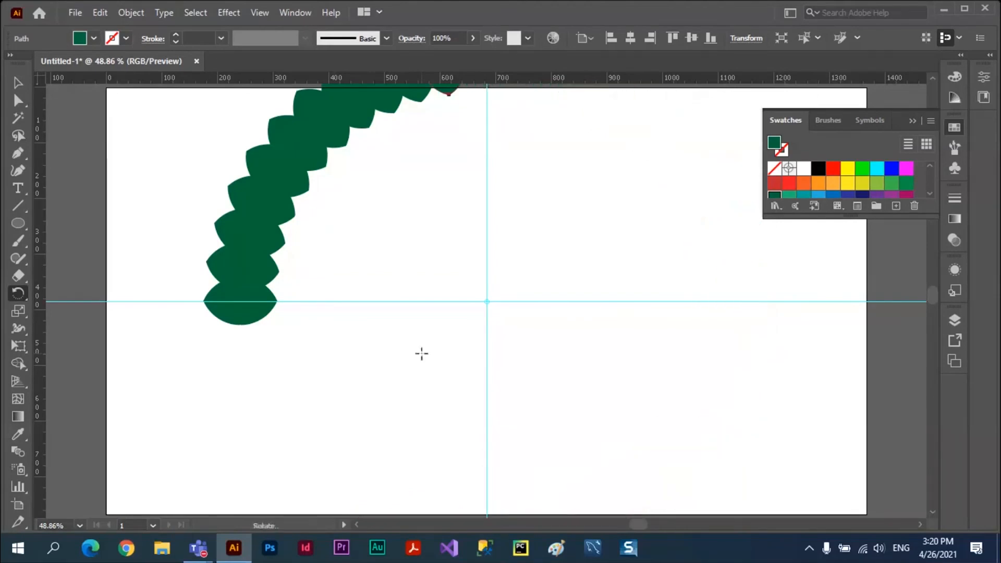
pyautogui.hotkey('ctrl', 'z')
pyautogui.hotkey('ctrl', 'z')
pyautogui.hotkey('ctrl', 'z')
pyautogui.hotkey('ctrl', 'z')
pyautogui.hotkey('ctrl', 'z')
pyautogui.hotkey('ctrl', 'z')
pyautogui.hotkey('ctrl', 'z')
pyautogui.hotkey('ctrl', 'z')
pyautogui.hotkey('ctrl', 'z')
pyautogui.hotkey('ctrl', 'z')
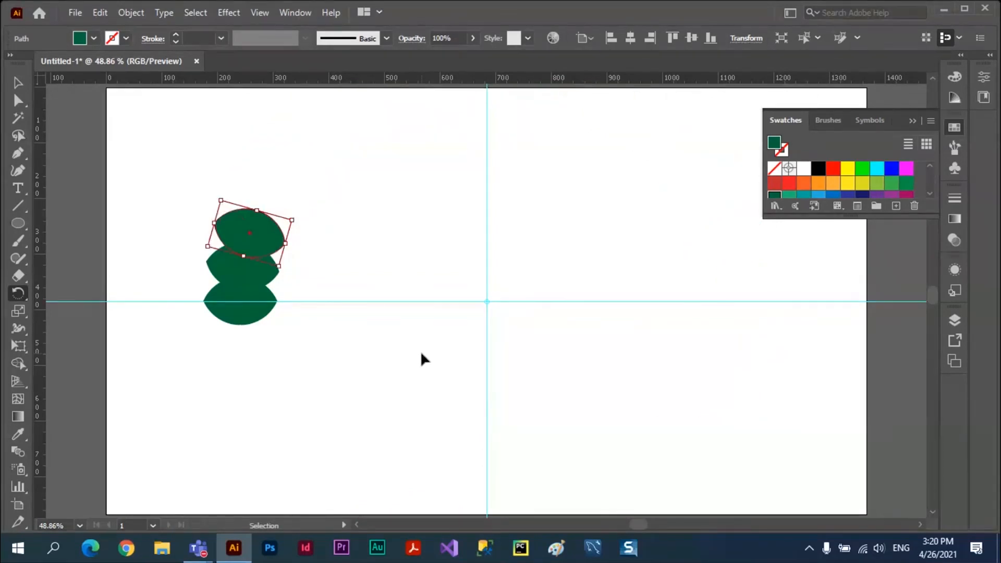
pyautogui.press('r')
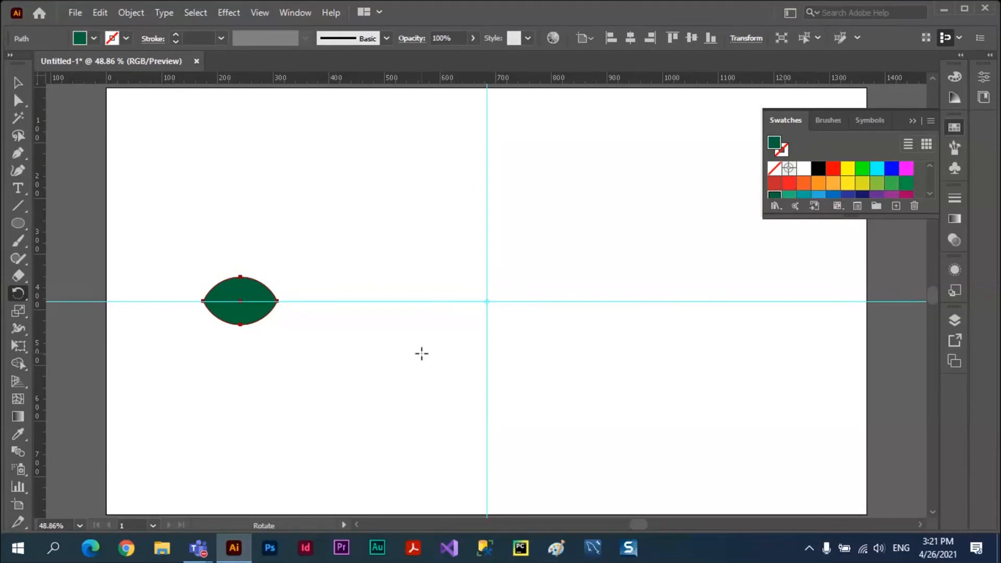
# Rotate a copy of the leaf about the guide intersection by an angle of 360/12.
pyautogui.hotkey('ctrl', '-')
pyautogui.hotkey('ctrl', '0')
pyautogui.hotkey('ctrl', '-')
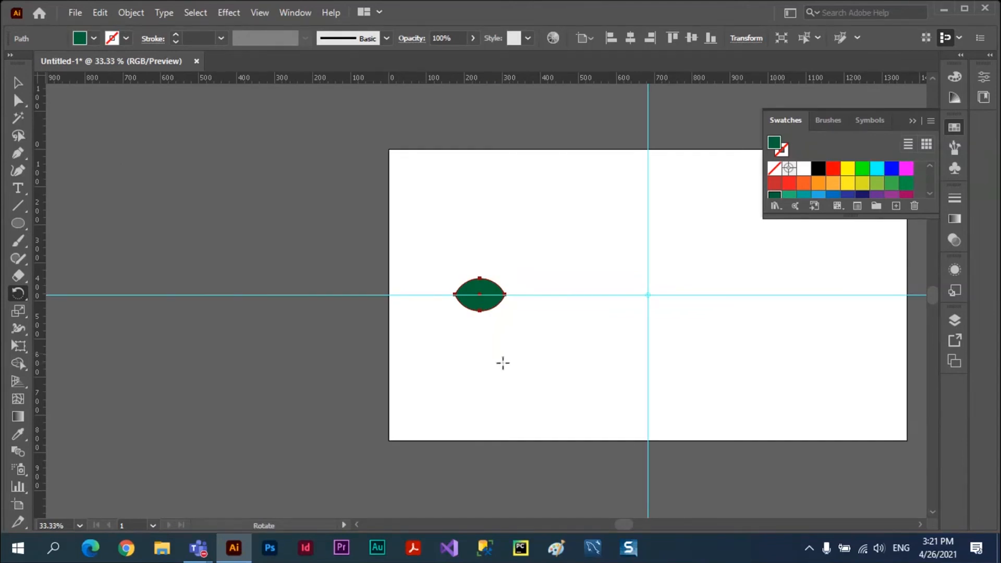
pyautogui.moveTo(662, 293); pyautogui.dragTo(473, 284)
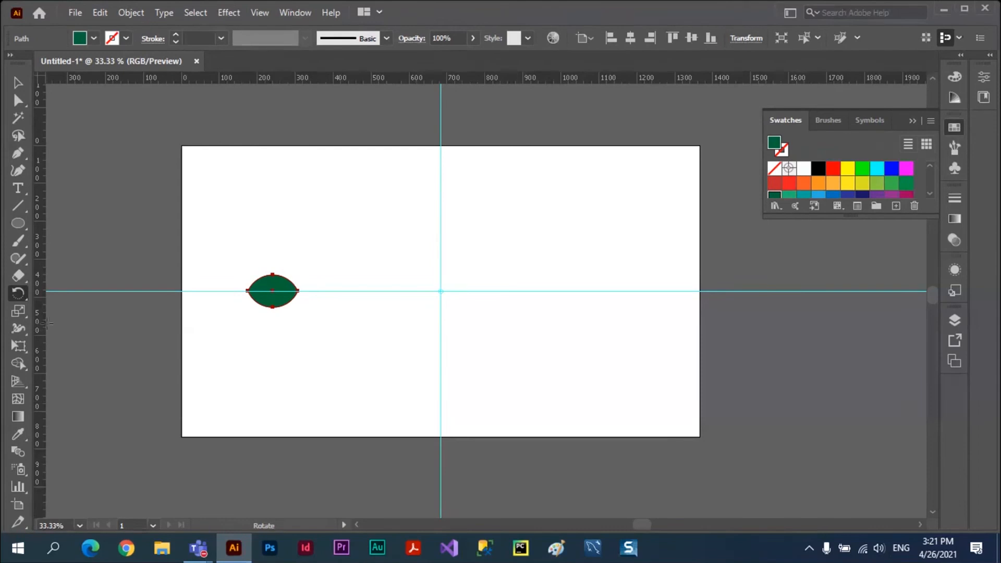
pyautogui.press('ctrl')
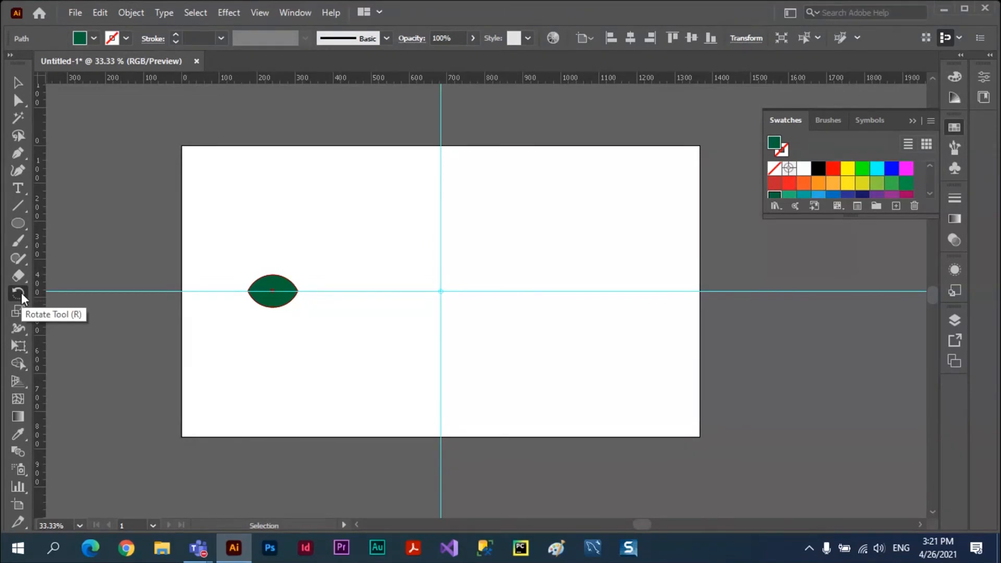
pyautogui.click(19, 292)
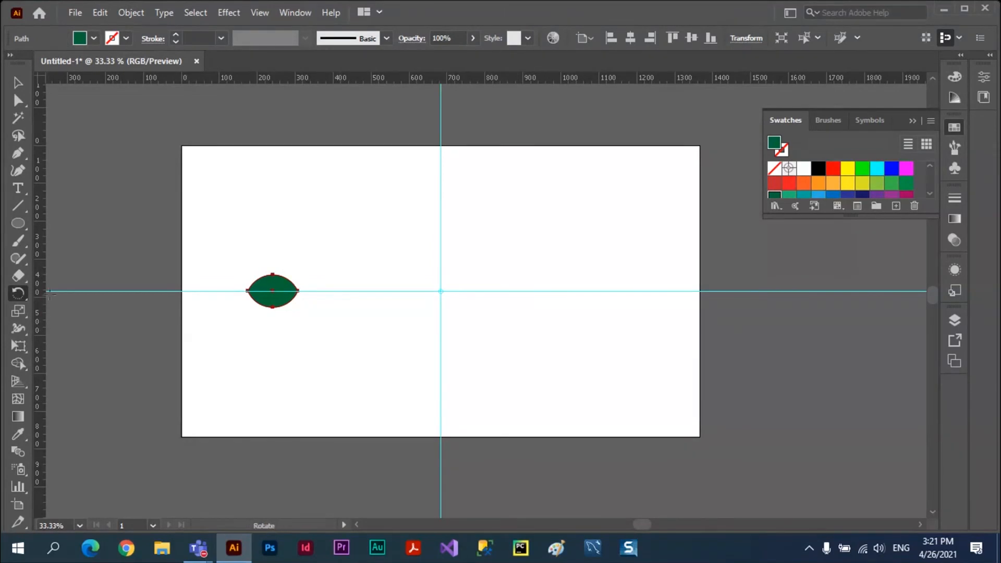
pyautogui.keyDown('alt'); pyautogui.click(440, 291); pyautogui.keyUp('alt')
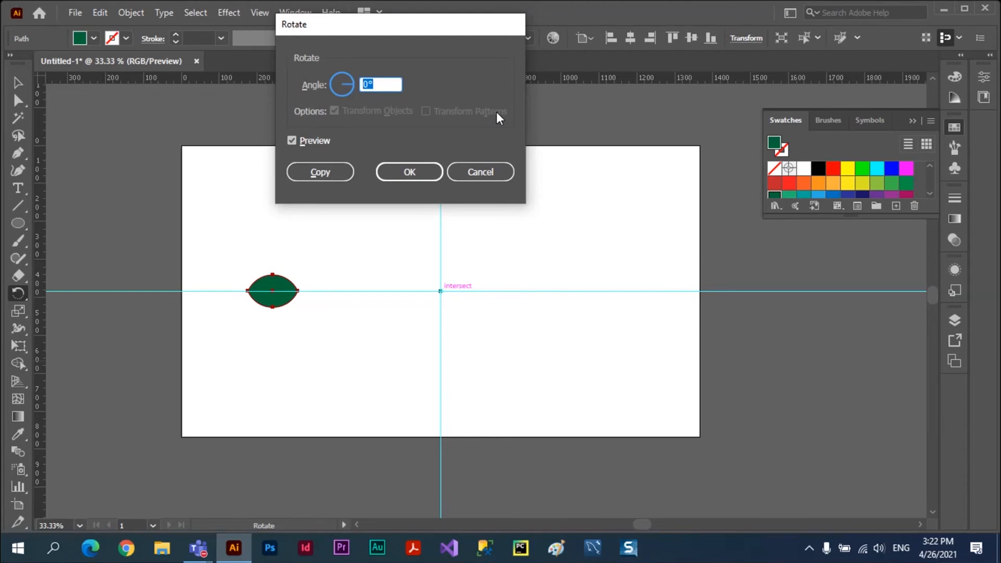
pyautogui.write('360/12')
pyautogui.click(319, 172)
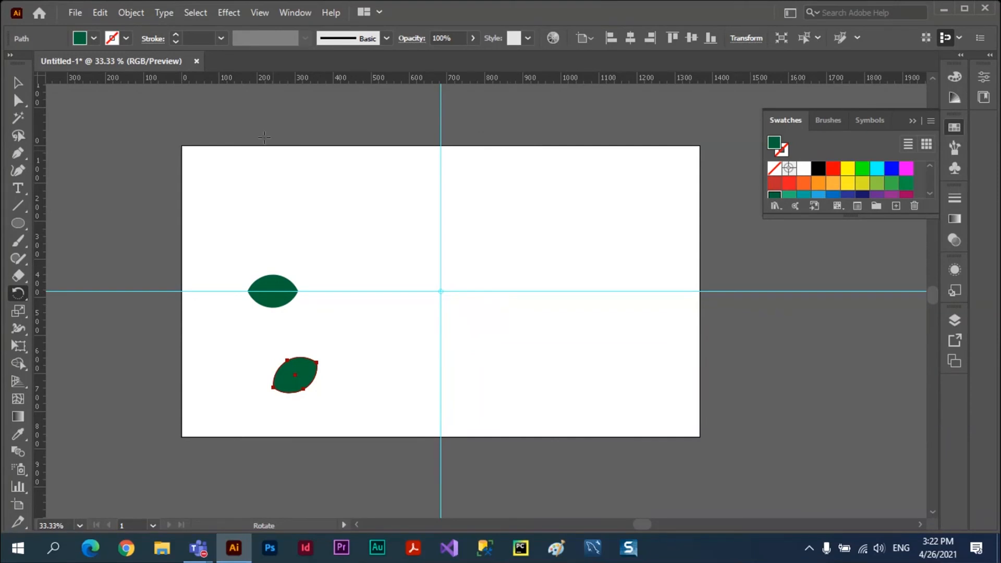
# Repeat the rotated copy with Transform Again until twelve leaves form a full ring around the guide intersection.
pyautogui.click(131, 13)
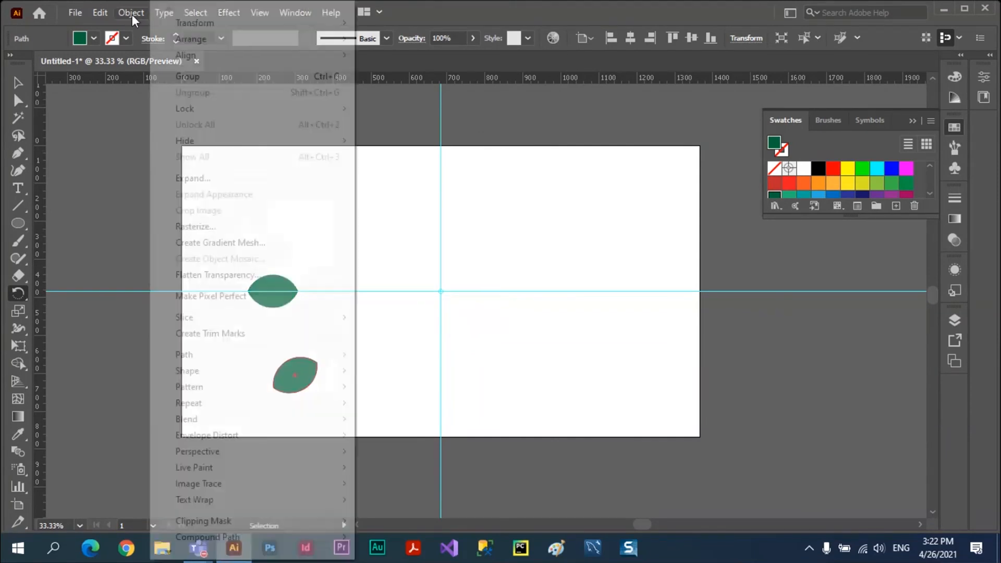
pyautogui.moveTo(243, 27)
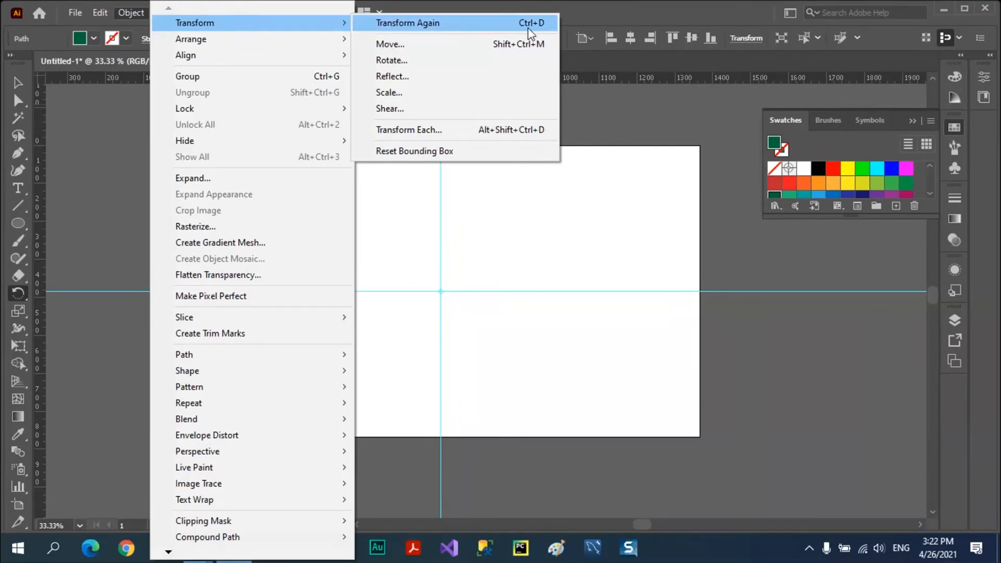
pyautogui.click(423, 24)
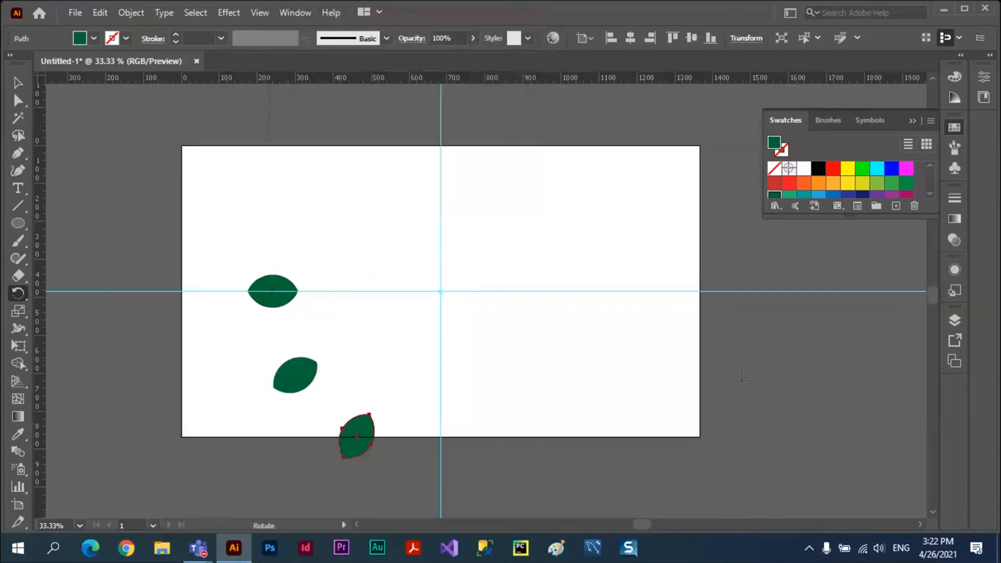
pyautogui.hotkey('ctrl', 'd')
pyautogui.hotkey('ctrl', 'd')
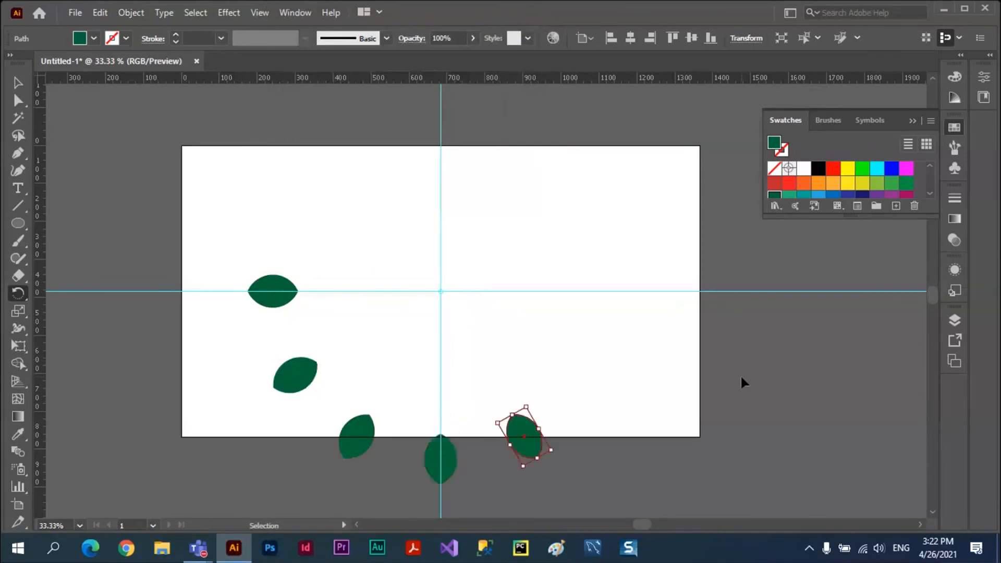
pyautogui.hotkey('ctrl', 'd')
pyautogui.hotkey('ctrl', 'd')
pyautogui.hotkey('ctrl', 'd')
pyautogui.hotkey('ctrl', 'd')
pyautogui.hotkey('ctrl', 'd')
pyautogui.hotkey('ctrl', 'd')
pyautogui.hotkey('ctrl', 'd')
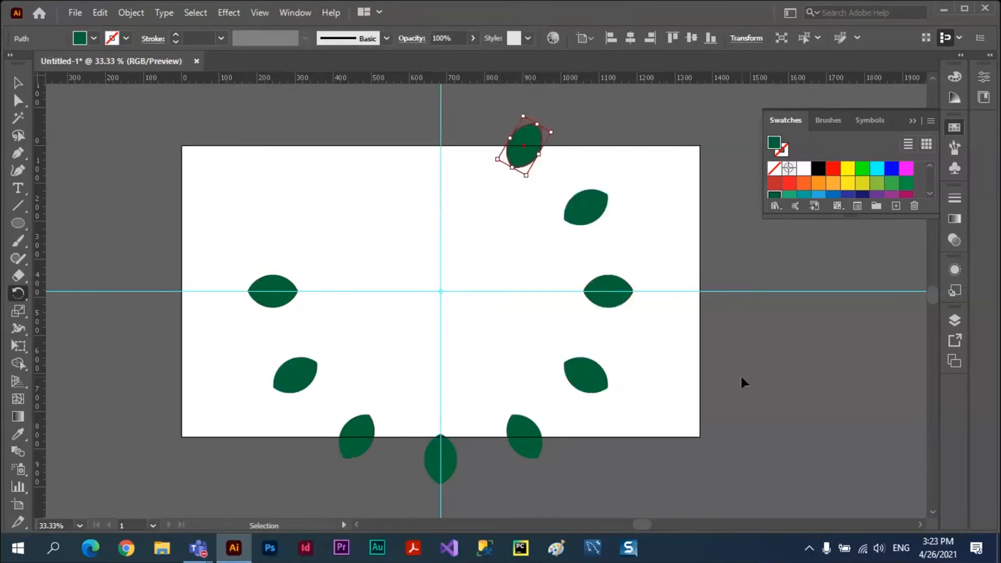
pyautogui.press('r')
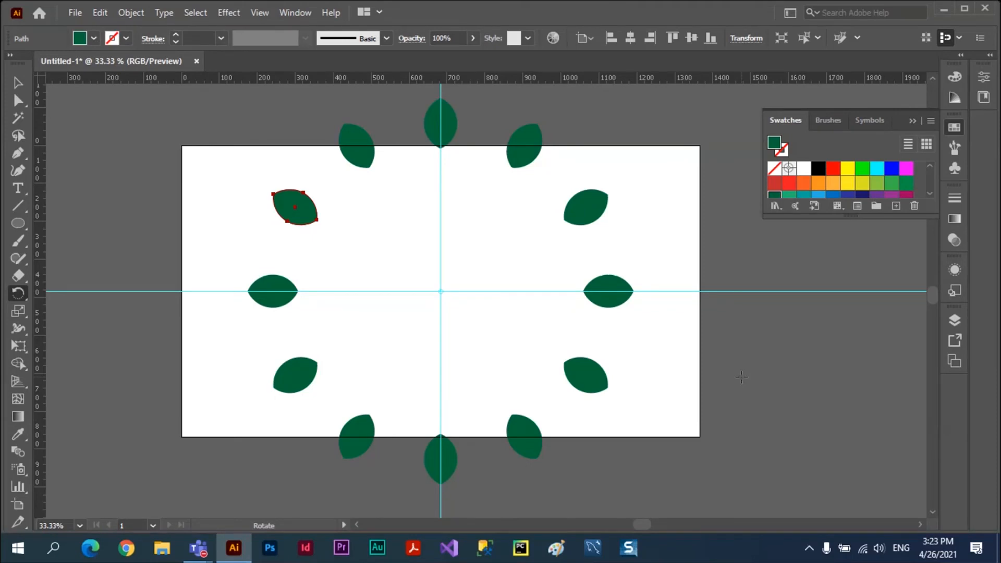
# Delete all the leaves and both guides to clear the artboard.
pyautogui.press('v')
pyautogui.hotkey('ctrl', 'a')
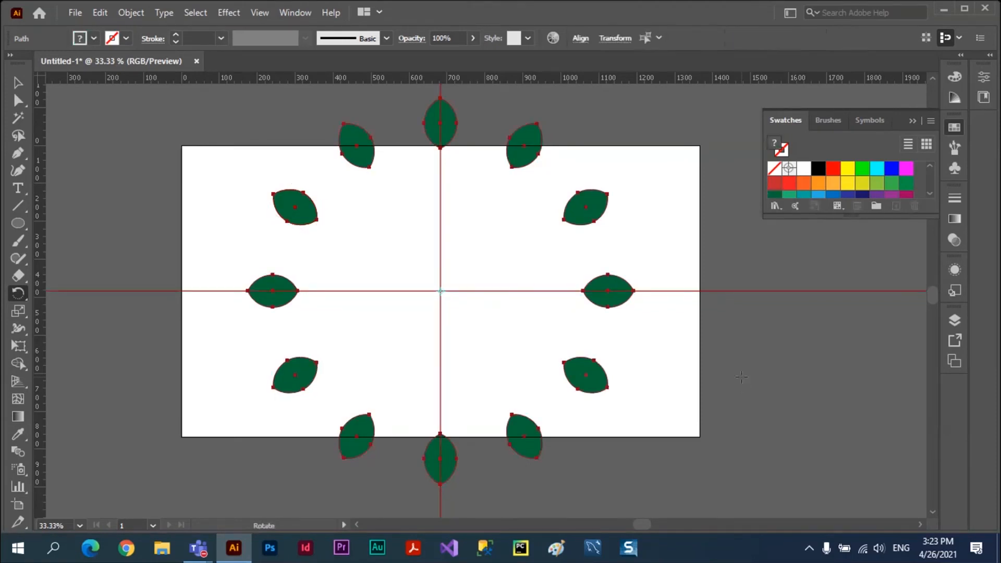
pyautogui.press('Delete')
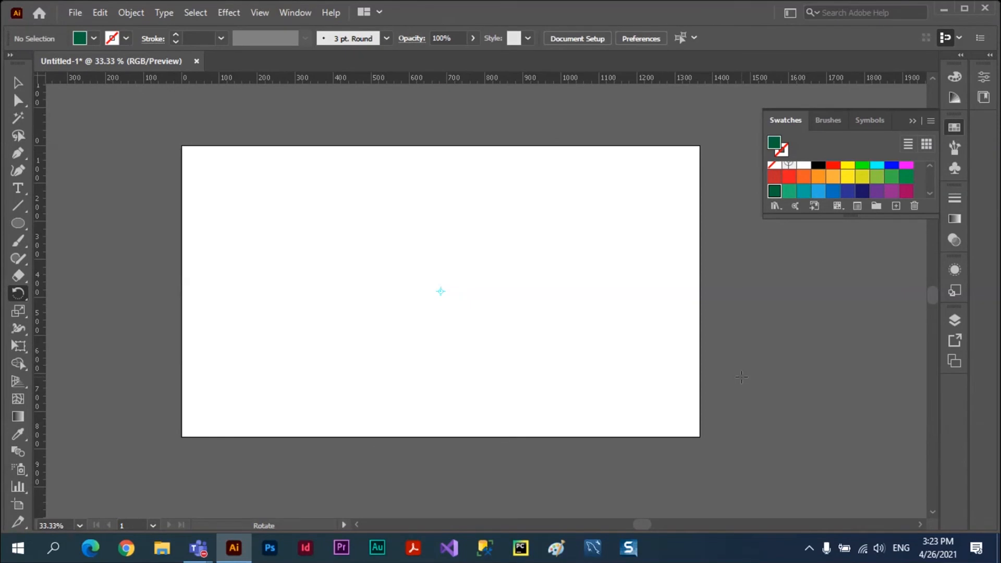
pyautogui.press('v')
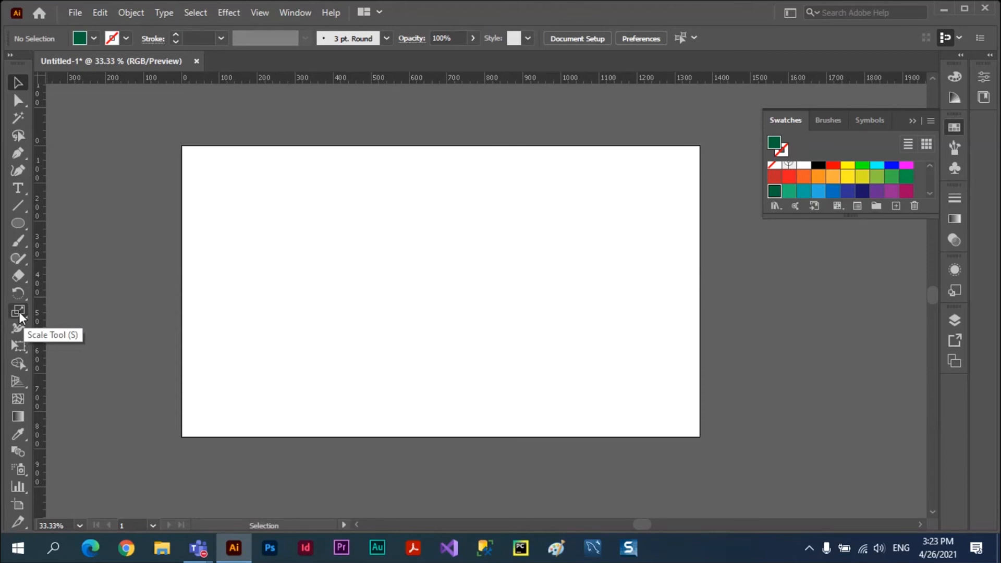
pyautogui.click(19, 295)
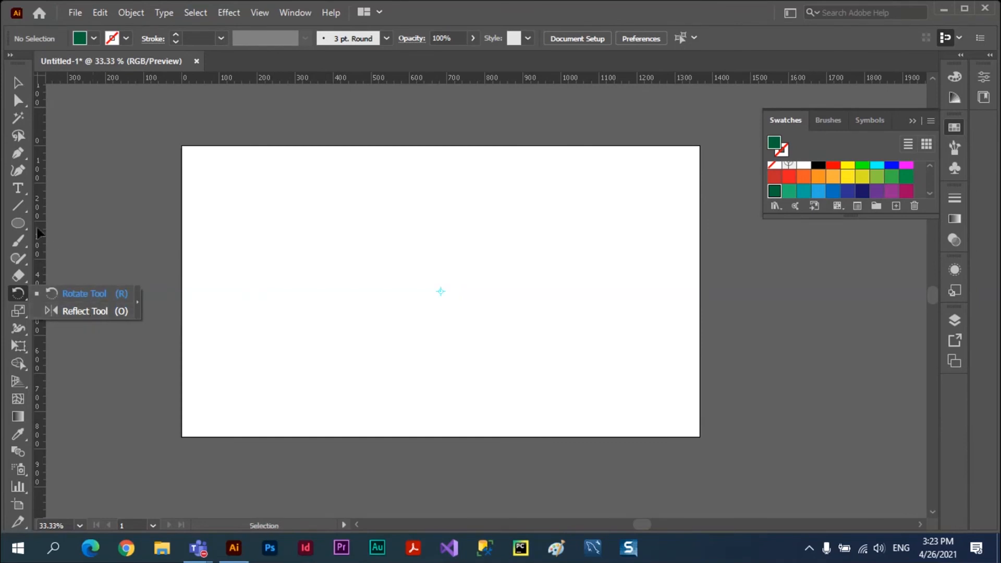
# Add the point text THANK, enlarge it to about 130 pt and place it above the artboard's center.
pyautogui.click(20, 193)
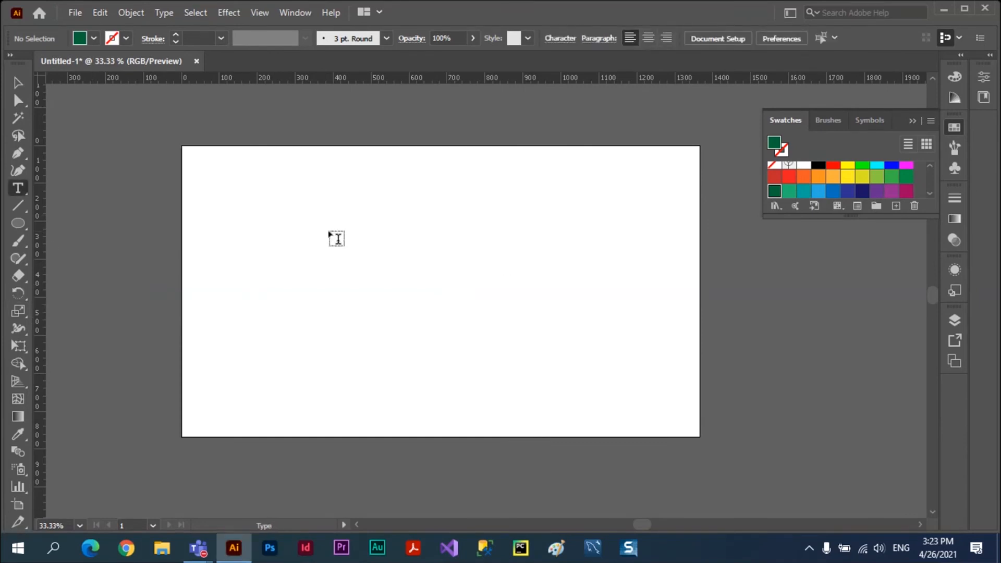
pyautogui.moveTo(329, 232); pyautogui.dragTo(332, 244)
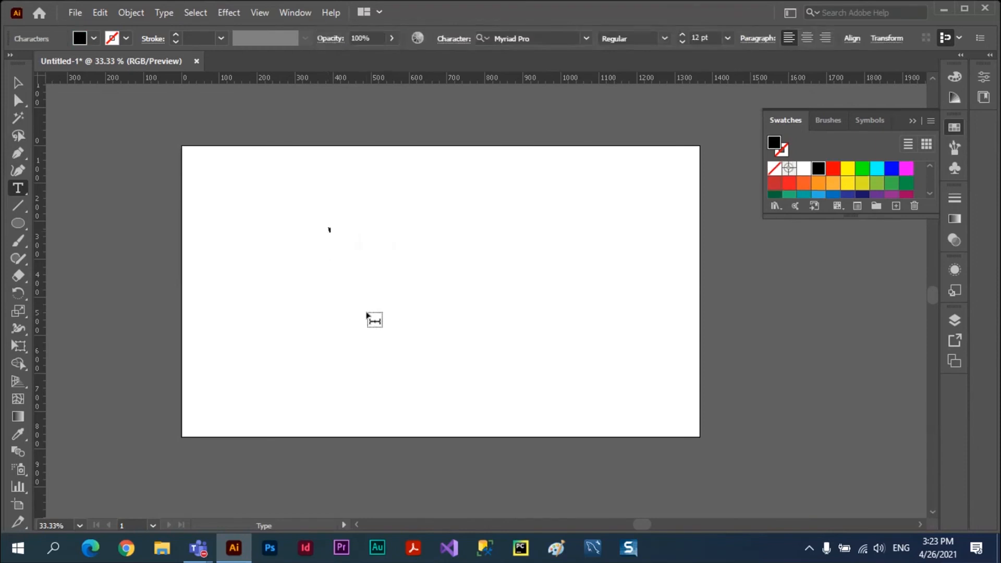
pyautogui.write('THANK')
pyautogui.click(17, 82)
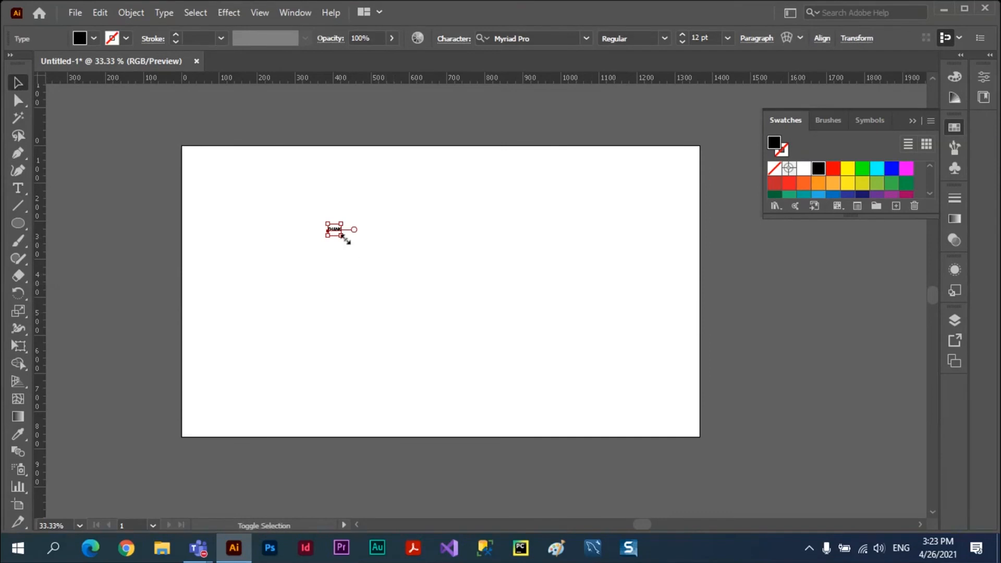
pyautogui.moveTo(342, 236); pyautogui.dragTo(587, 351)
pyautogui.moveTo(458, 257); pyautogui.dragTo(493, 245)
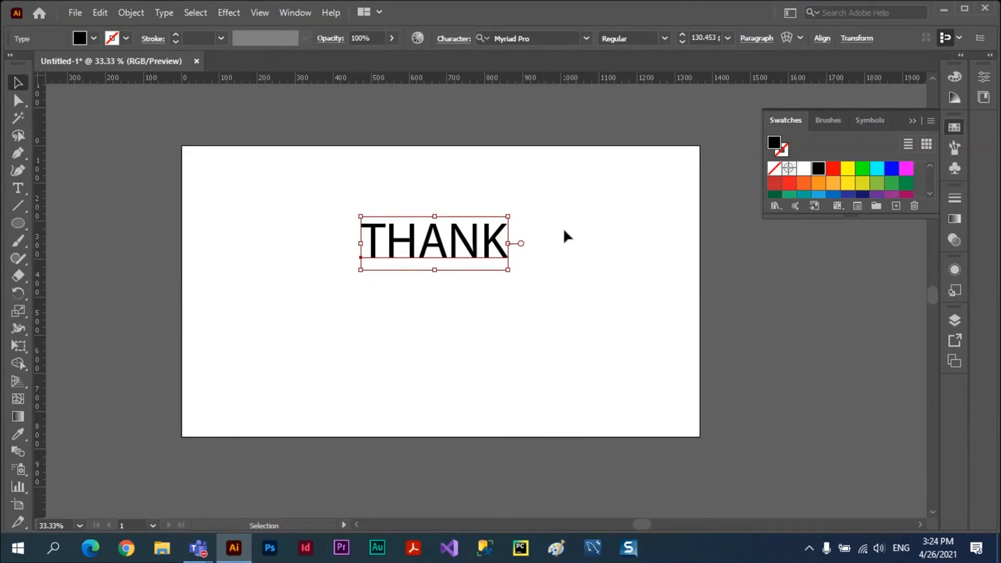
# Fill the THANK text with the bright red swatch and keep it selected.
pyautogui.click(832, 167)
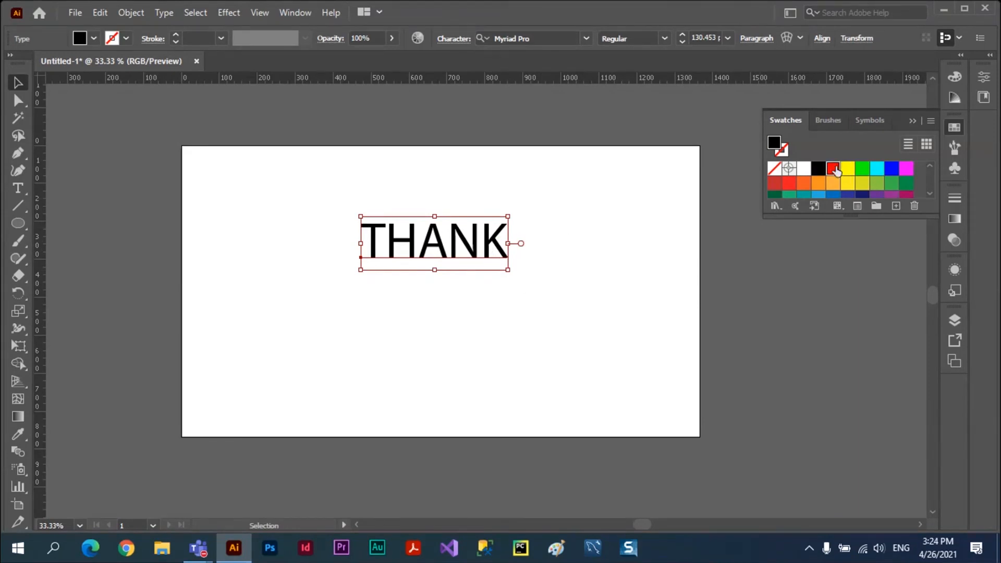
pyautogui.click(694, 212)
pyautogui.click(477, 255)
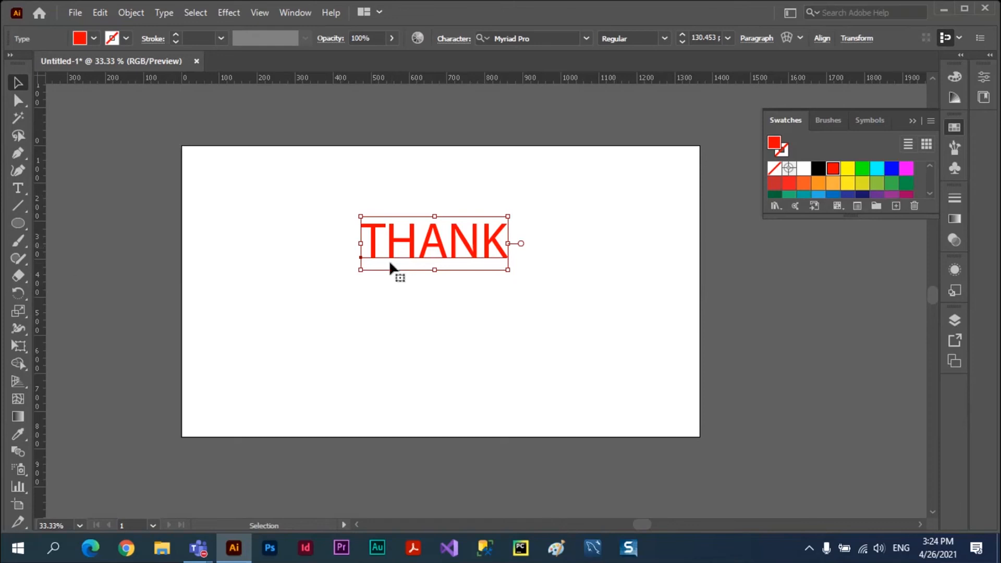
# Try the Reflect tool by mirroring a copy of THANK downward about a point just below it, and undo the copy.
pyautogui.click(18, 301)
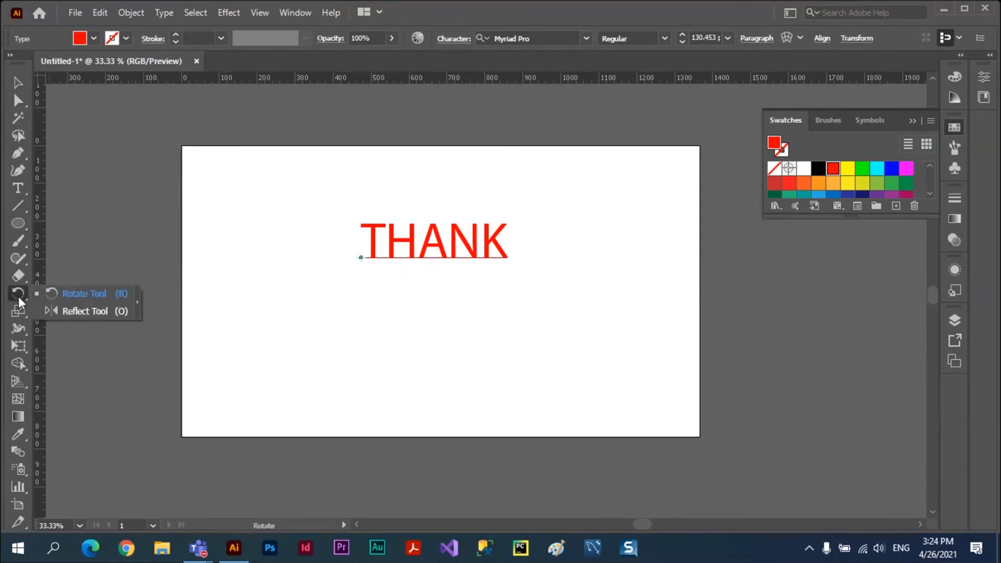
pyautogui.click(85, 310)
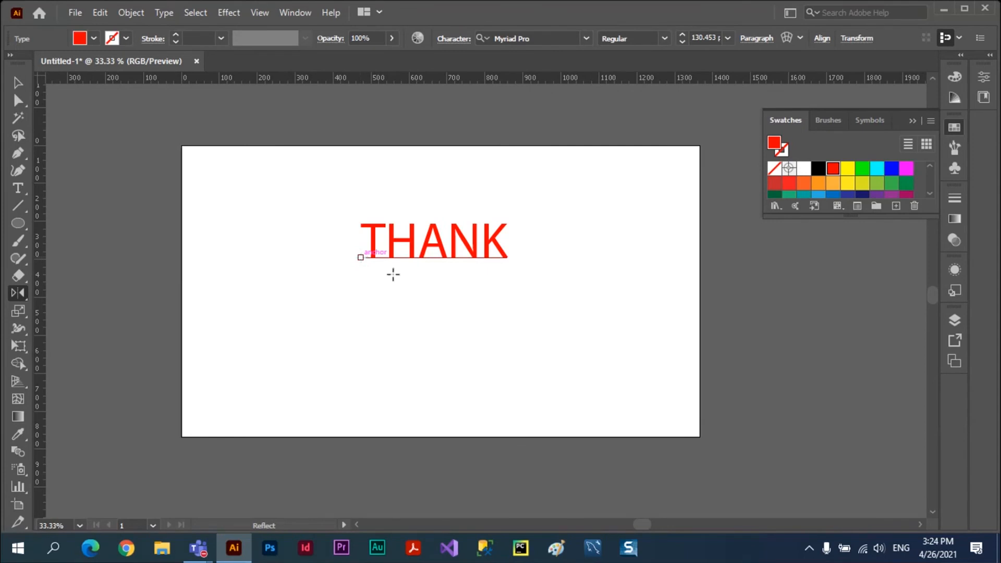
pyautogui.click(433, 287)
pyautogui.moveTo(589, 147); pyautogui.dragTo(549, 393)
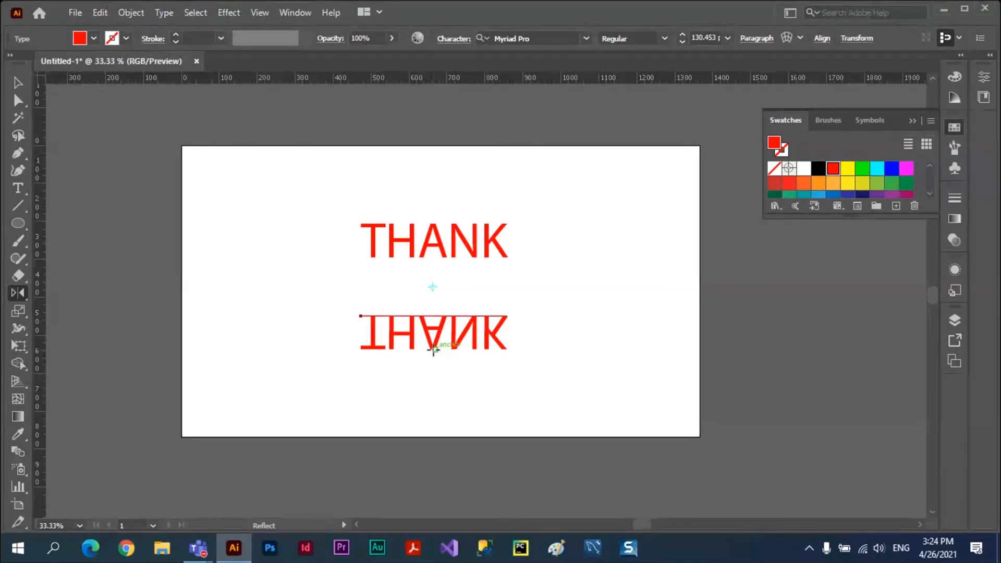
pyautogui.hotkey('ctrl', 'z')
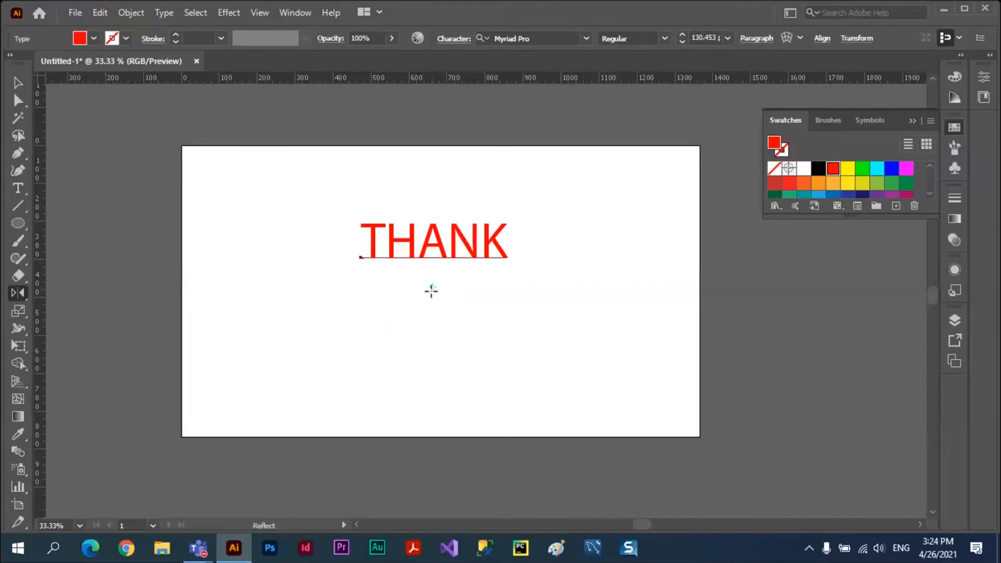
# Try reflecting a copy of THANK freely about a point to its right, cancel the reflect options and undo the copy.
pyautogui.moveTo(431, 291); pyautogui.dragTo(574, 254)
pyautogui.press('alt')
pyautogui.keyDown('alt'); pyautogui.click(574, 254); pyautogui.keyUp('alt')
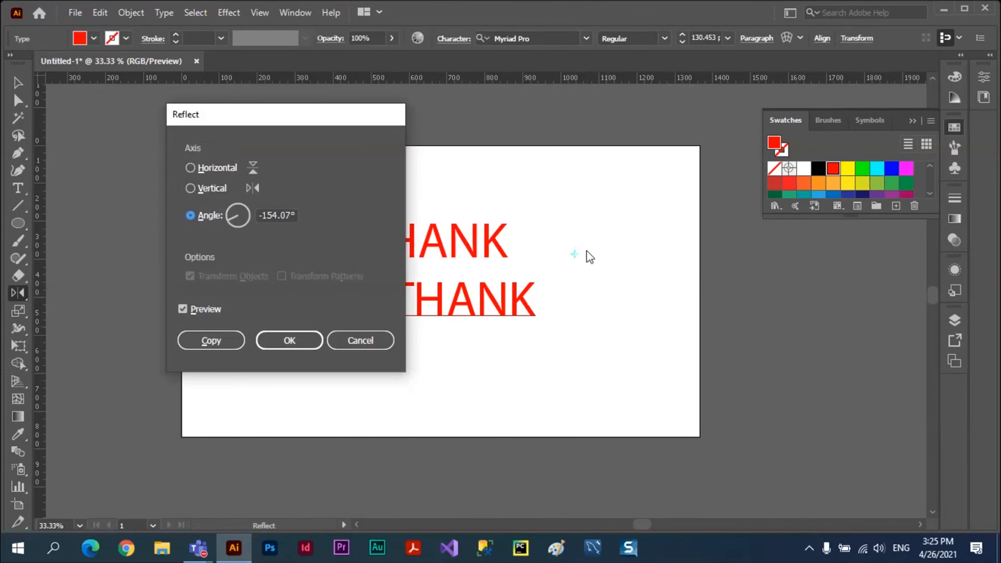
pyautogui.click(357, 346)
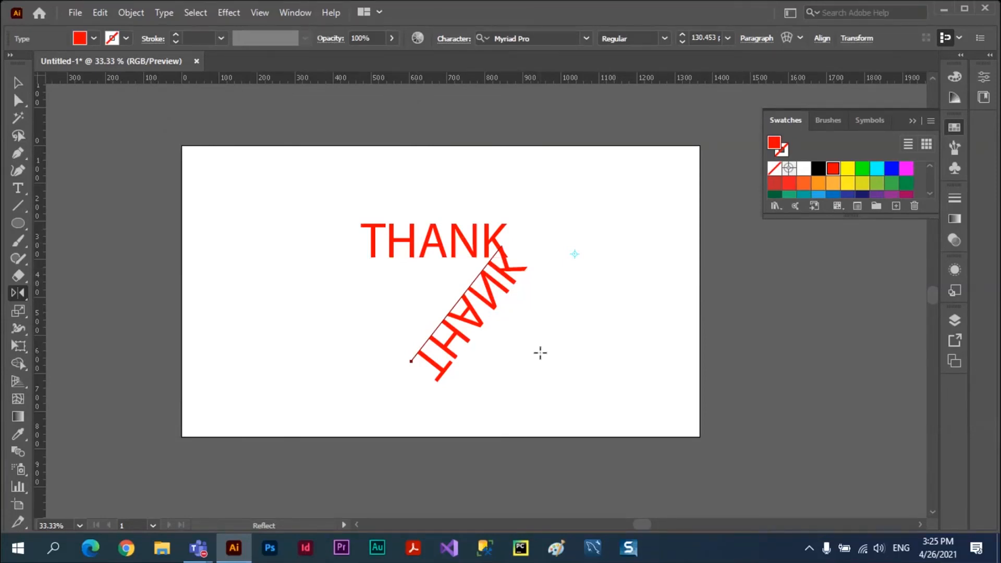
pyautogui.hotkey('ctrl', 'z')
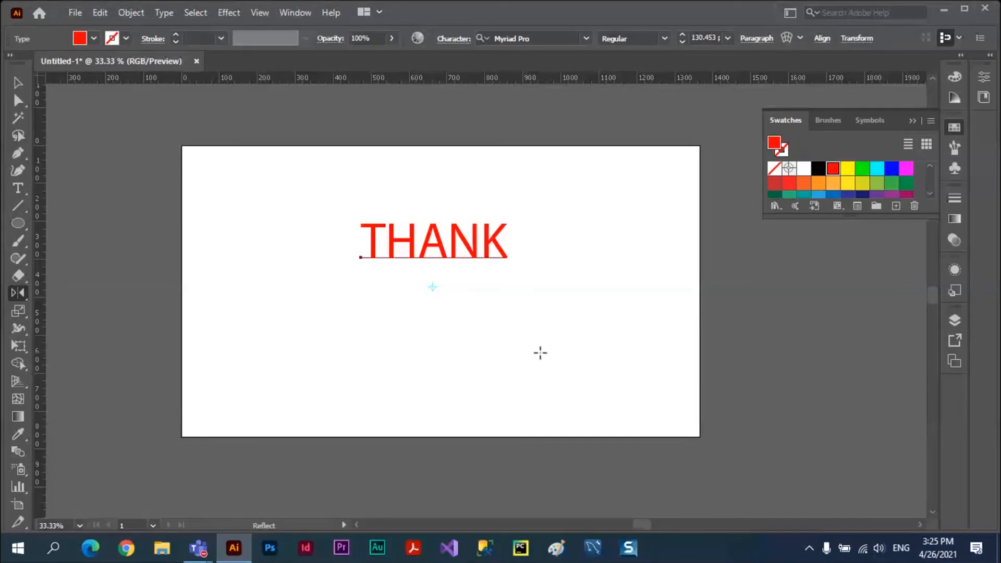
# Reflect a copy of THANK across a vertical axis just to the right of the word.
pyautogui.keyDown('alt'); pyautogui.click(542, 240); pyautogui.keyUp('alt')
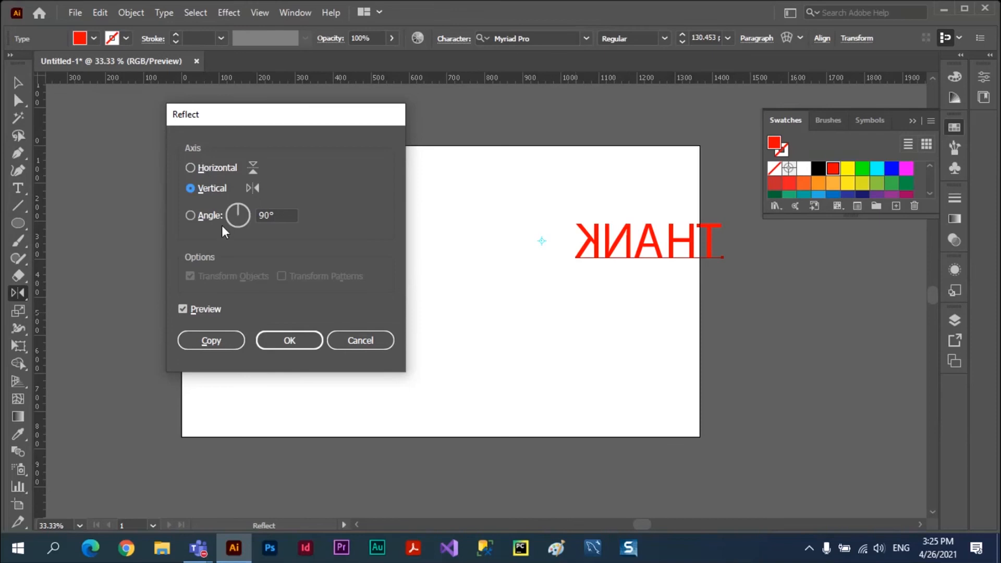
pyautogui.click(196, 166)
pyautogui.click(191, 188)
pyautogui.click(214, 342)
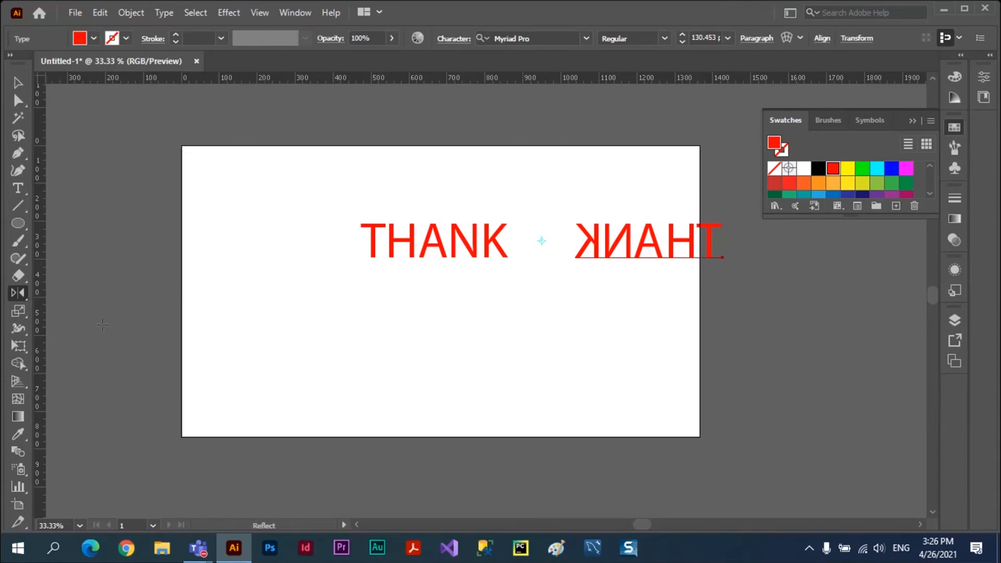
# View the Scale and Reflect tool variants and select the original THANK text with the Selection tool.
pyautogui.click(21, 314)
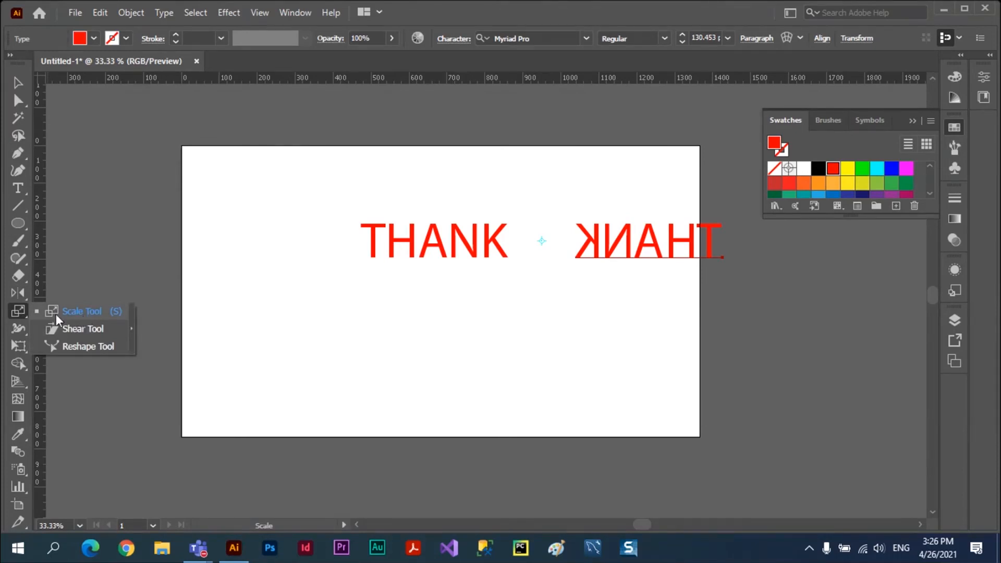
pyautogui.click(18, 298)
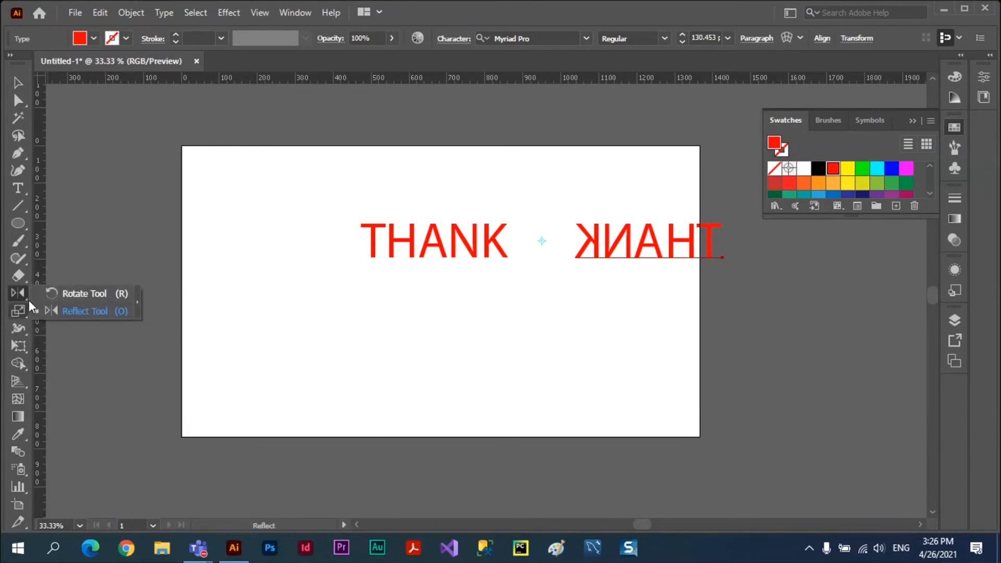
pyautogui.click(18, 82)
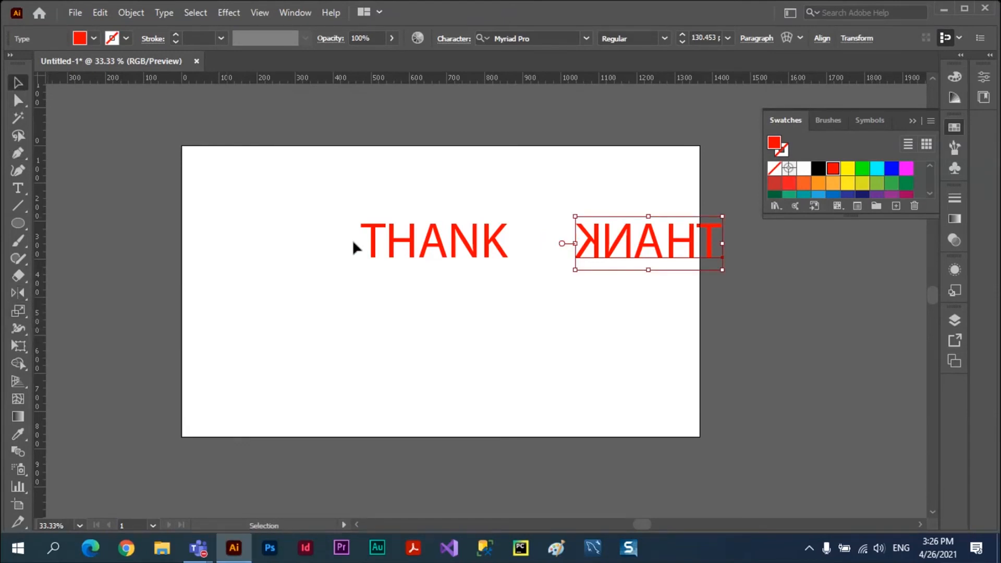
pyautogui.click(367, 244)
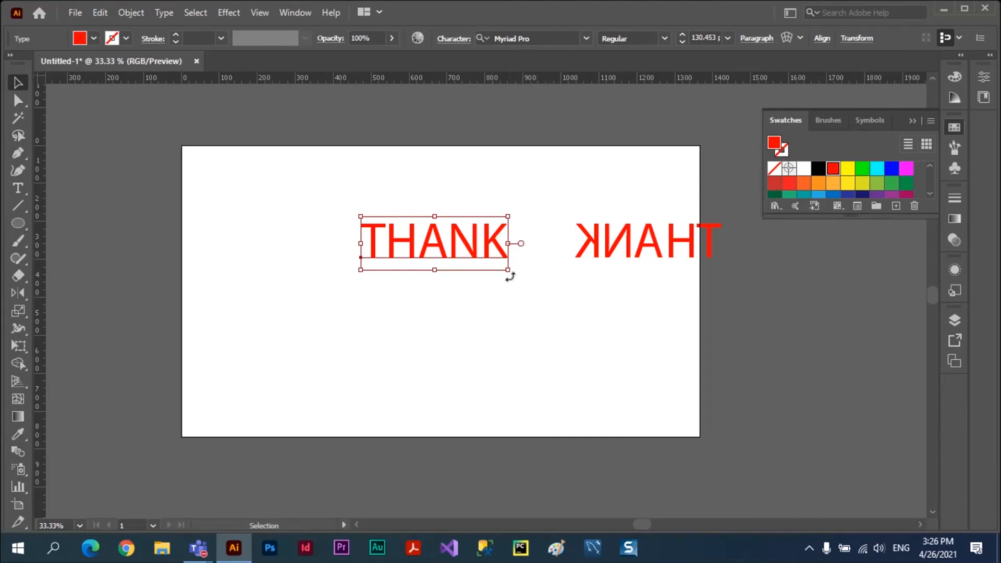
# Enlarge the upright THANK text to about 240 pt near the middle of the artboard and delete the mirrored copy.
pyautogui.moveTo(523, 284); pyautogui.dragTo(588, 313)
pyautogui.moveTo(542, 284); pyautogui.dragTo(493, 298)
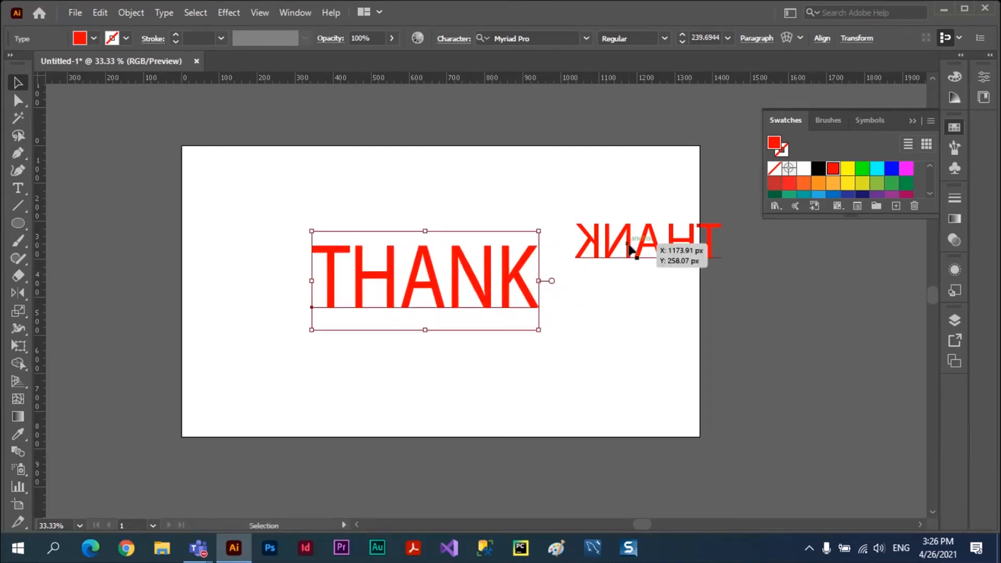
pyautogui.click(640, 251)
pyautogui.press('Delete')
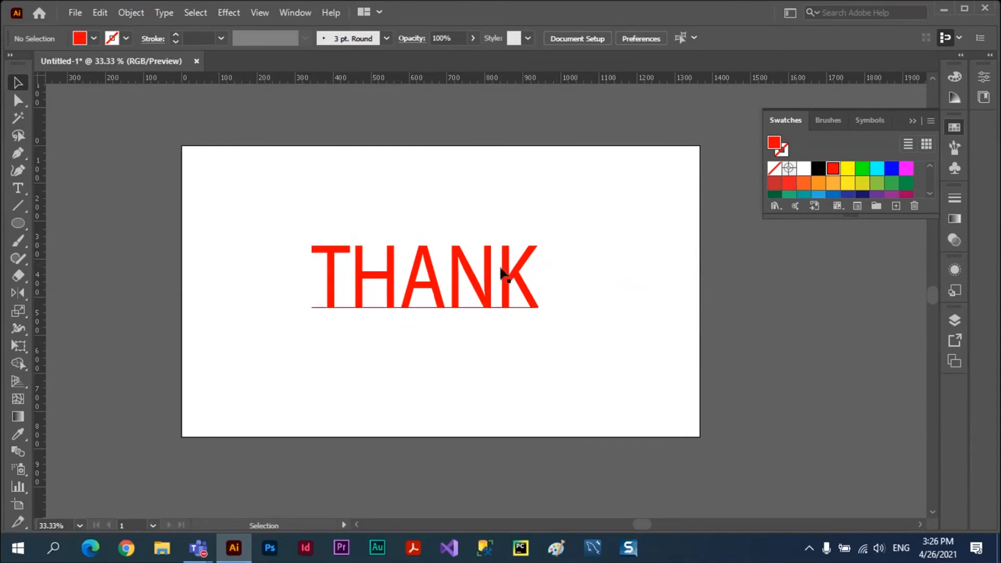
# Try shearing the THANK text freehand with the Shear tool about a point below its centre, and undo the distortion.
pyautogui.click(19, 311)
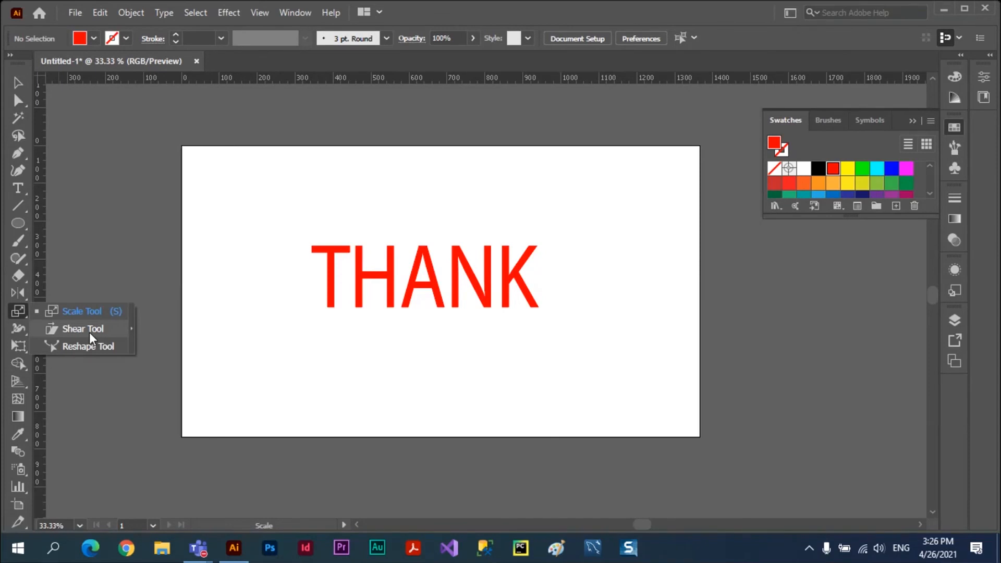
pyautogui.click(17, 83)
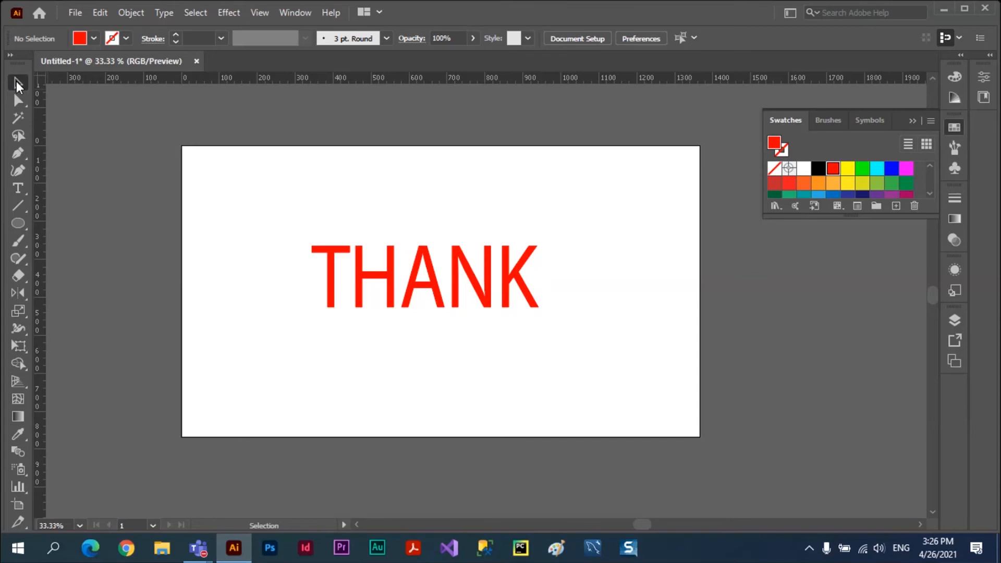
pyautogui.hotkey('ctrl', 'a')
pyautogui.click(21, 308)
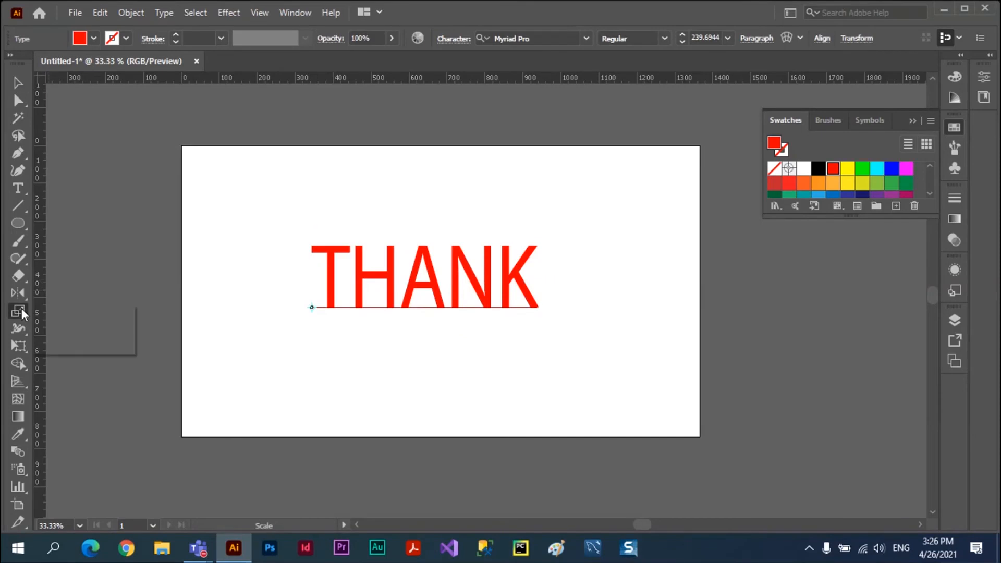
pyautogui.click(74, 330)
pyautogui.click(424, 313)
pyautogui.moveTo(419, 169); pyautogui.dragTo(400, 232)
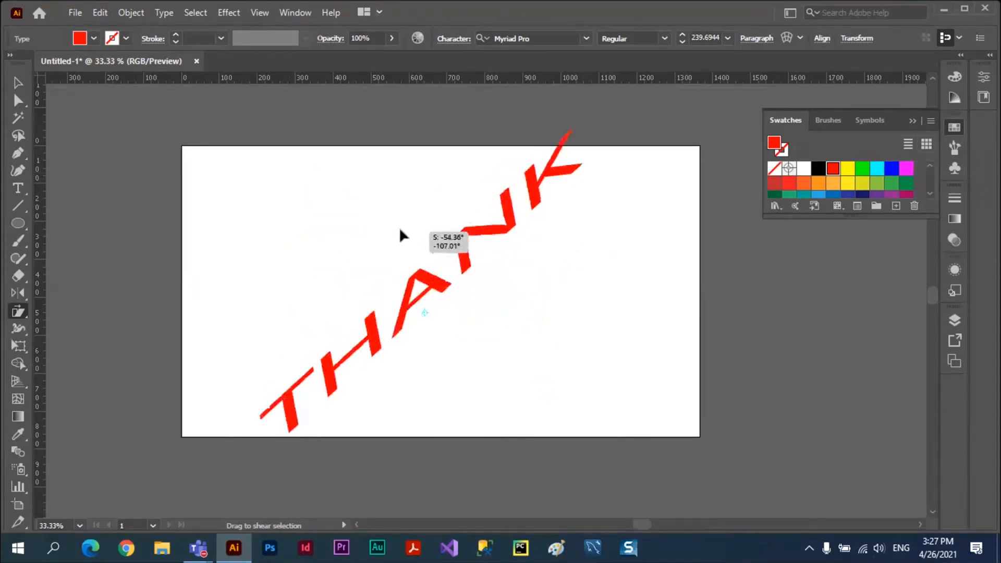
pyautogui.moveTo(400, 234); pyautogui.dragTo(595, 290)
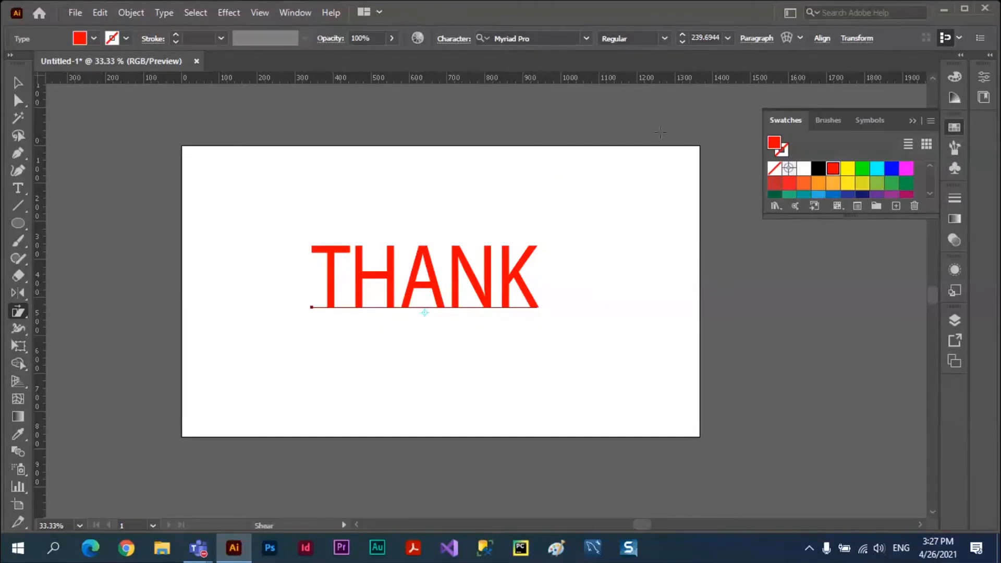
pyautogui.moveTo(664, 131); pyautogui.dragTo(666, 226)
pyautogui.hotkey('ctrl', 'z')
pyautogui.hotkey('ctrl', 'shift', 'a')
pyautogui.press('v')
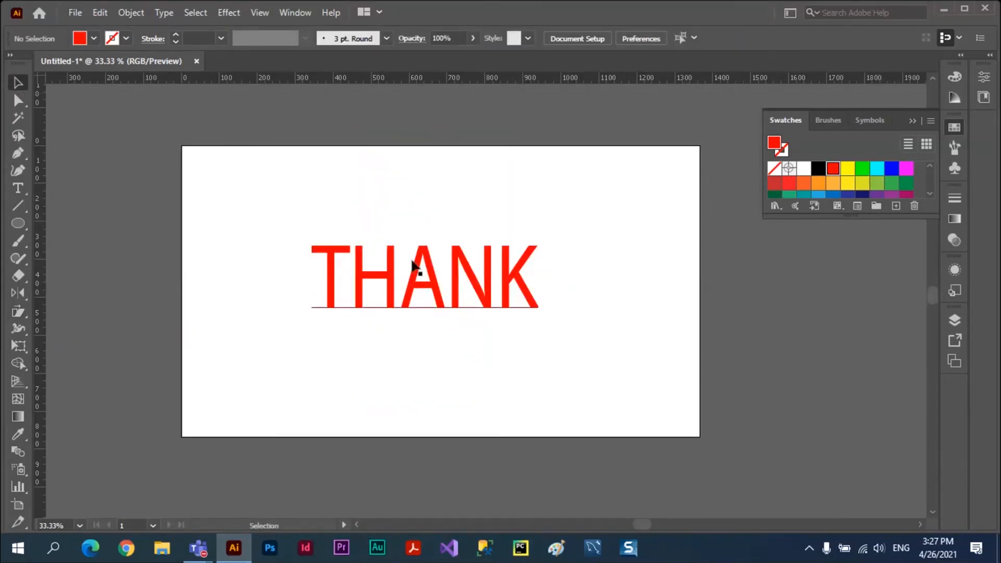
# Shift the THANK text slightly down and right, and create a copy of it sheared 40° along the horizontal axis.
pyautogui.moveTo(415, 264); pyautogui.dragTo(430, 271)
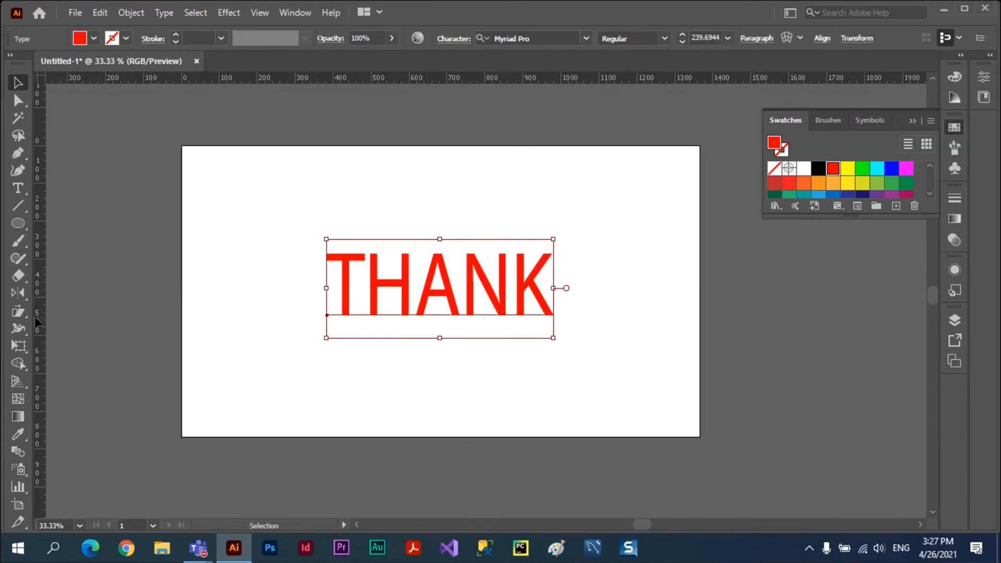
pyautogui.click(18, 311)
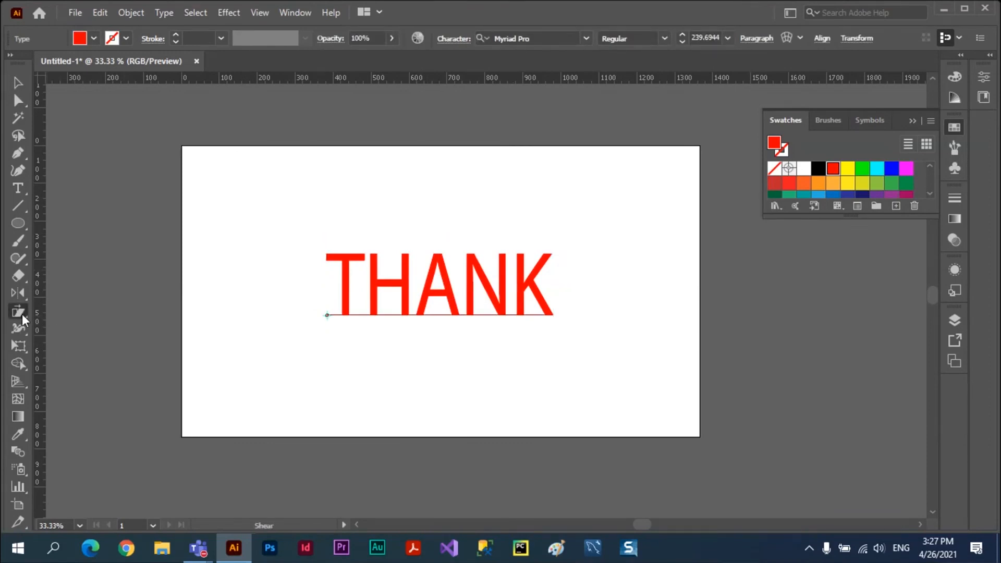
pyautogui.doubleClick(18, 311)
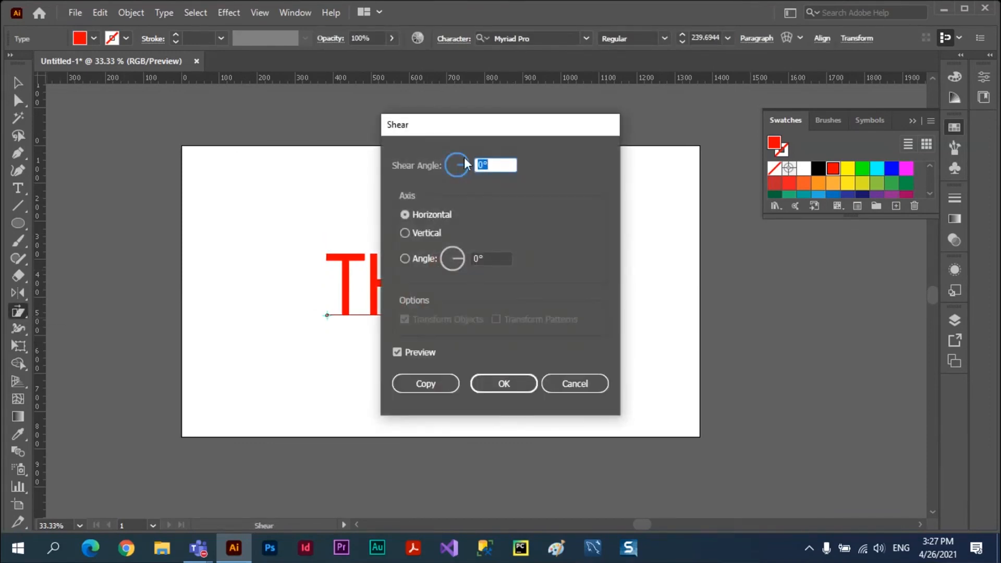
pyautogui.moveTo(487, 125); pyautogui.dragTo(682, 140)
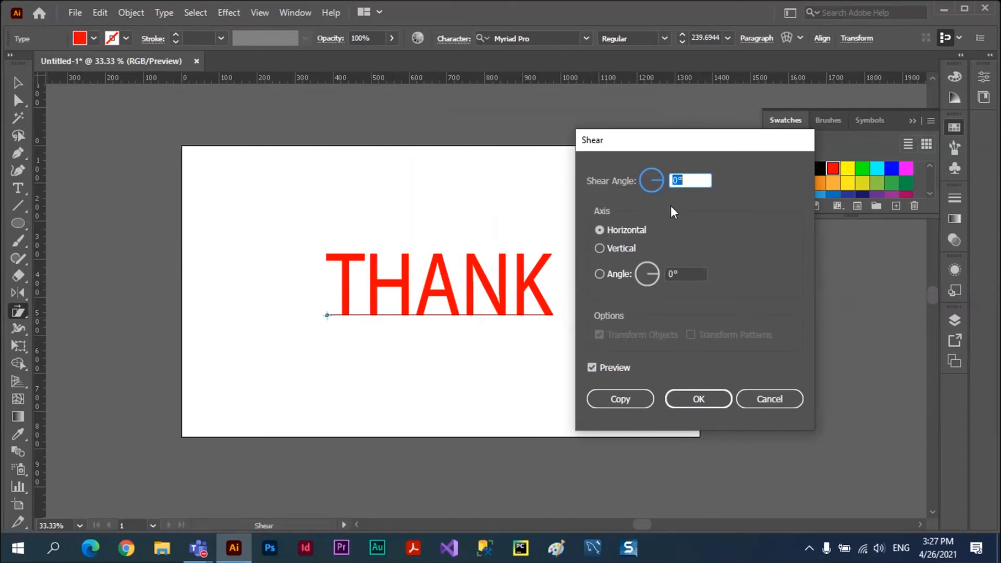
pyautogui.click(661, 174)
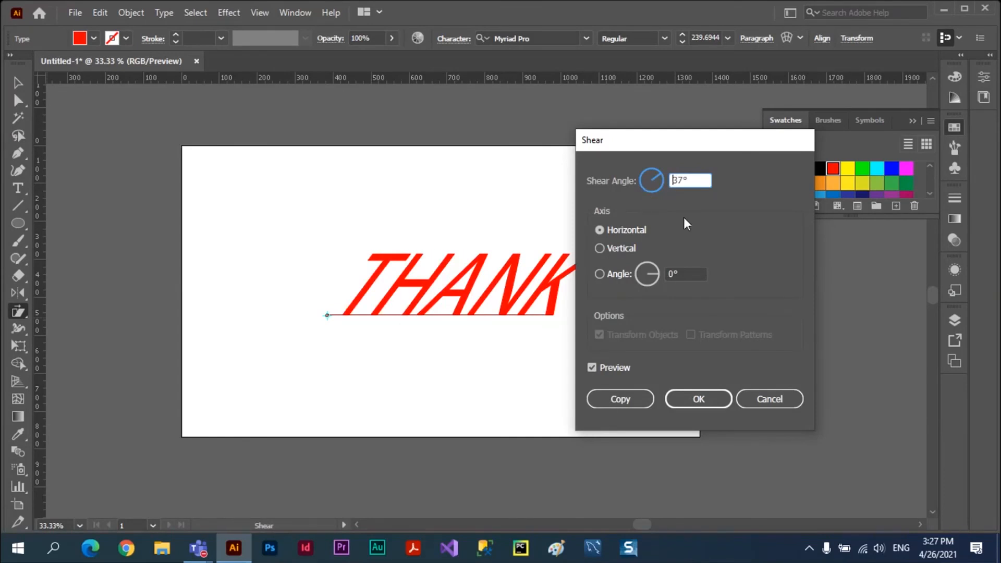
pyautogui.click(658, 171)
pyautogui.click(652, 171)
pyautogui.click(653, 176)
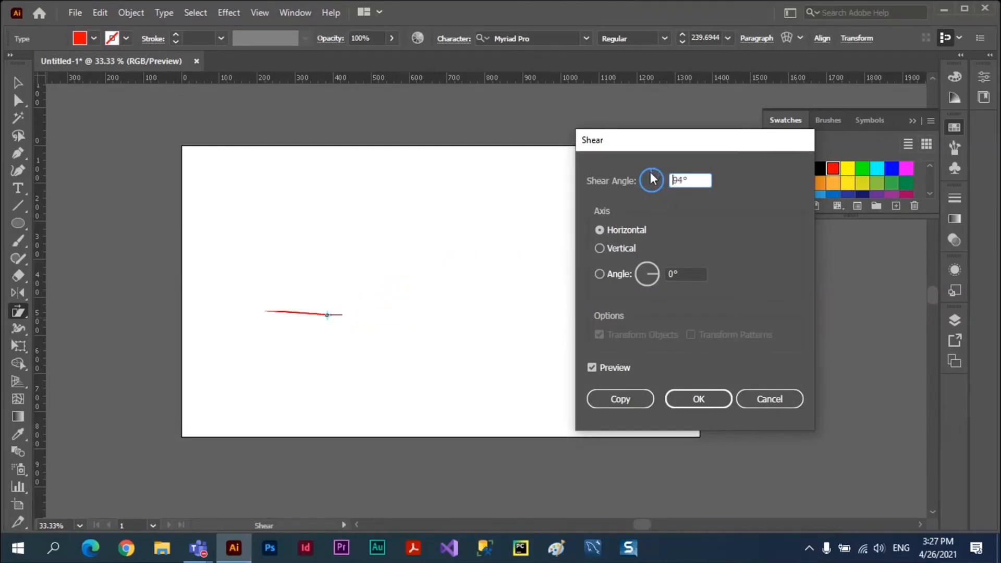
pyautogui.click(645, 179)
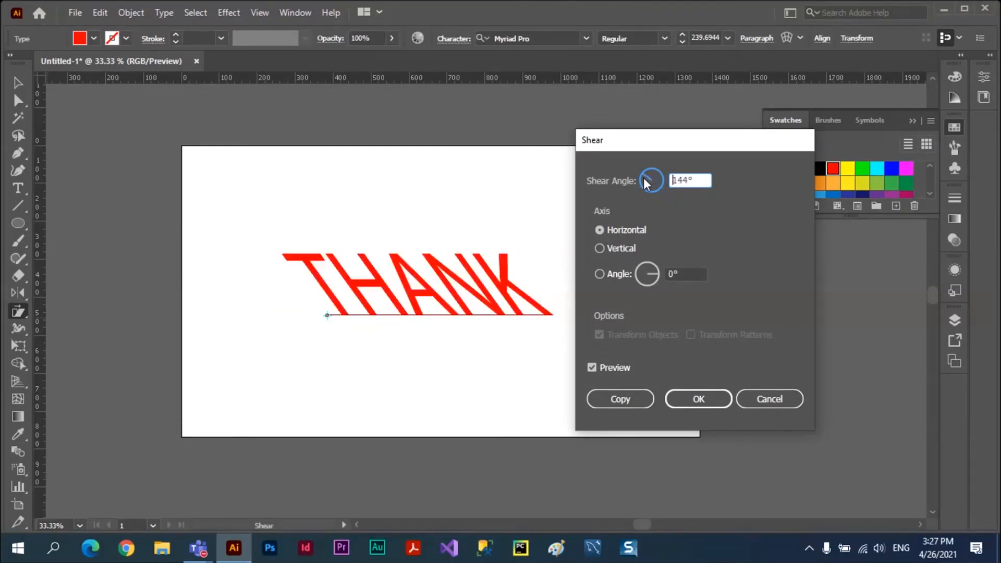
pyautogui.click(642, 180)
pyautogui.click(654, 191)
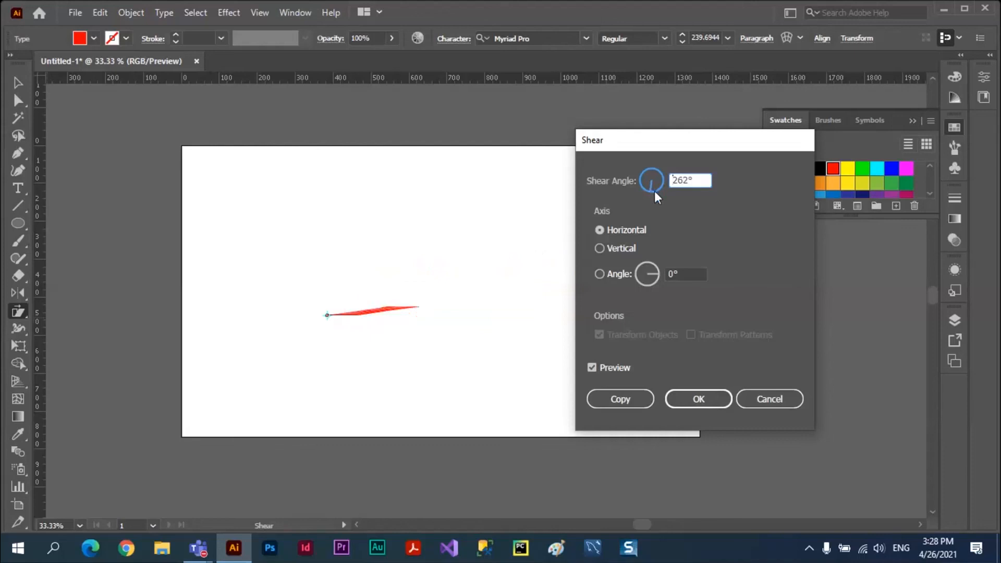
pyautogui.moveTo(654, 190); pyautogui.dragTo(661, 173)
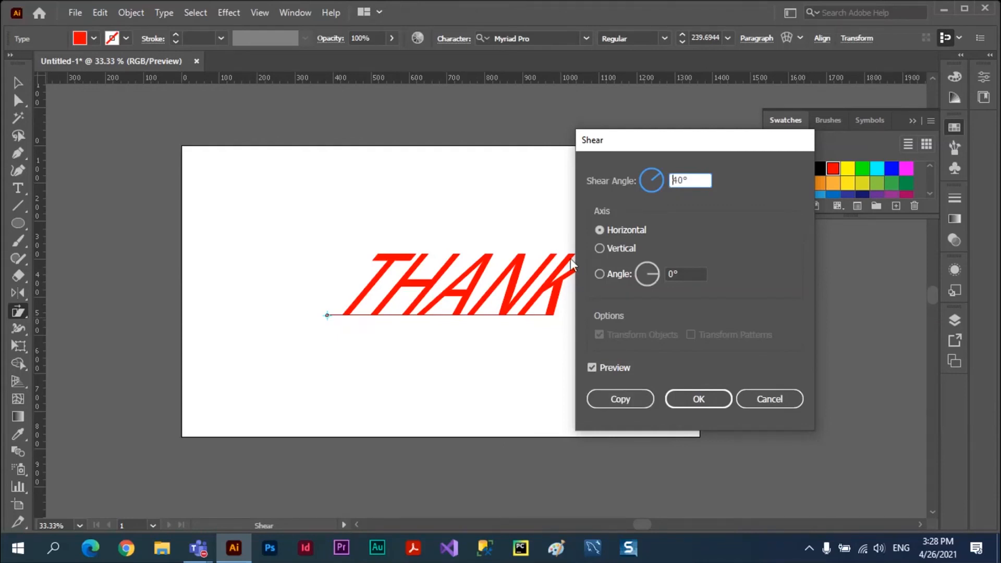
pyautogui.click(623, 397)
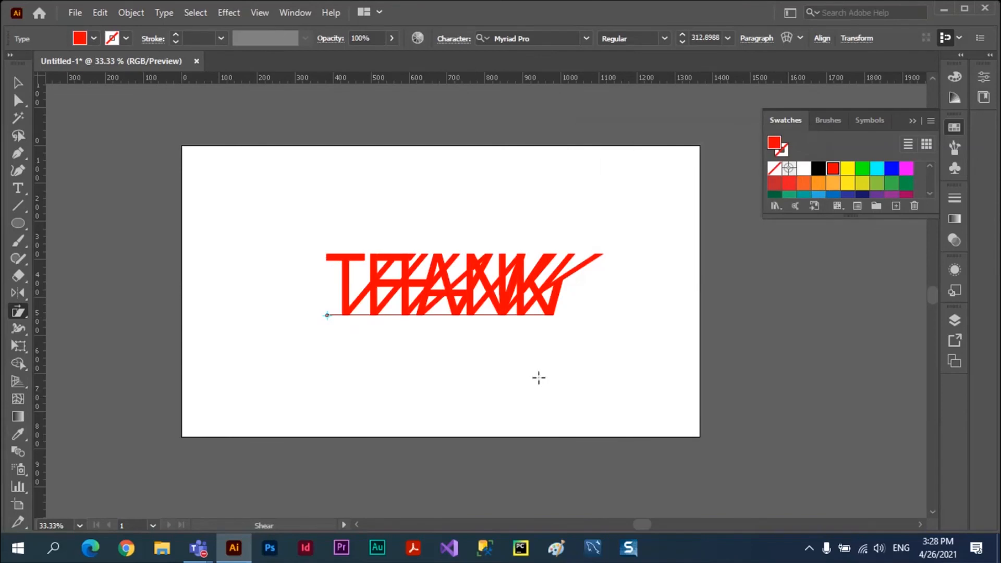
# Fill the original THANK text with blue and the sheared copy with black.
pyautogui.press('v')
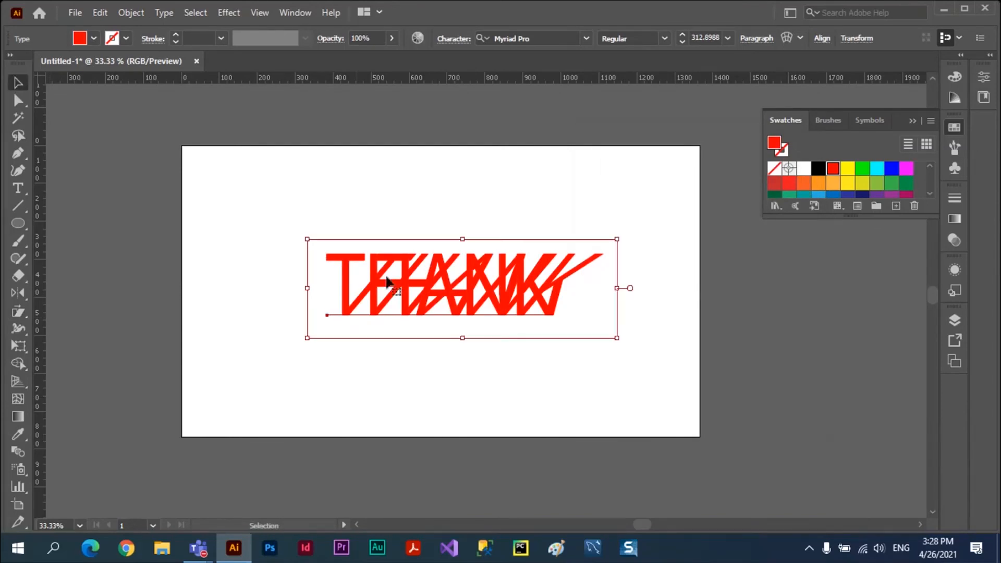
pyautogui.click(353, 250)
pyautogui.click(350, 260)
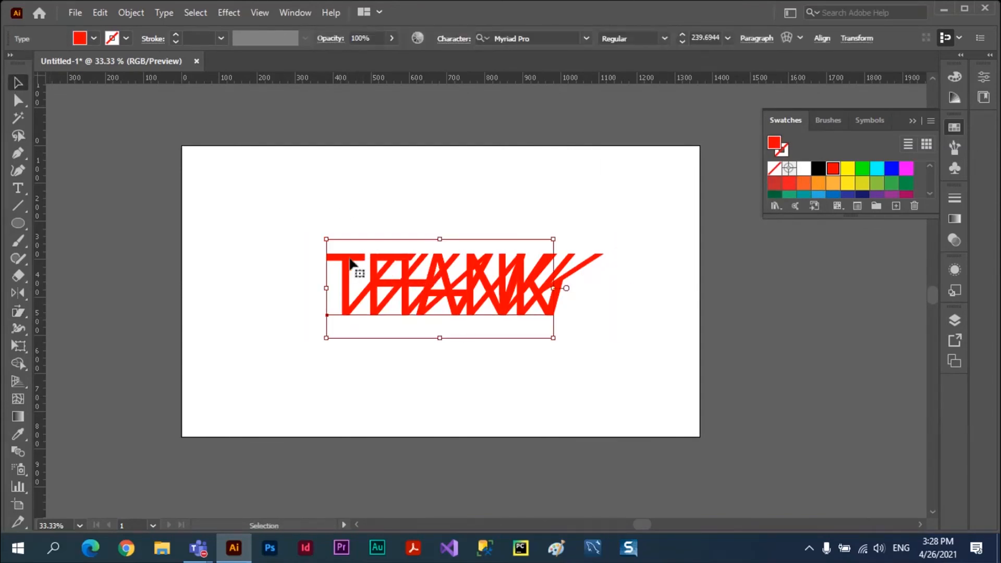
pyautogui.click(891, 172)
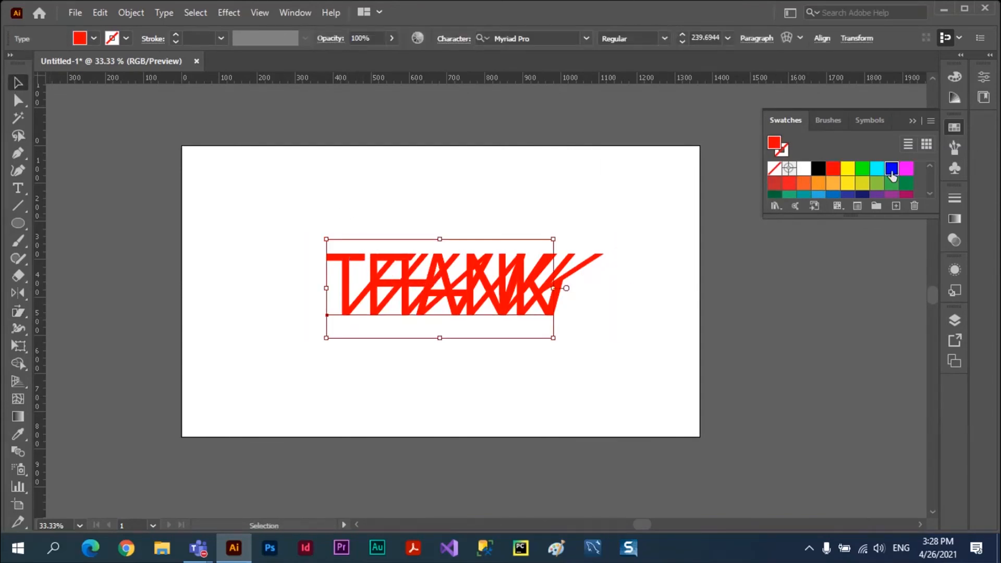
pyautogui.click(640, 307)
pyautogui.click(589, 267)
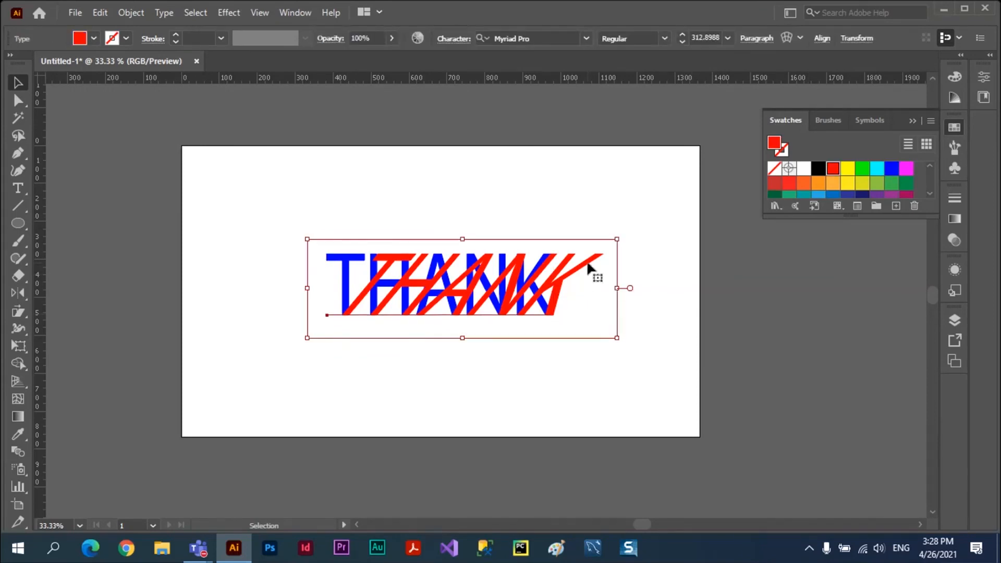
pyautogui.click(818, 174)
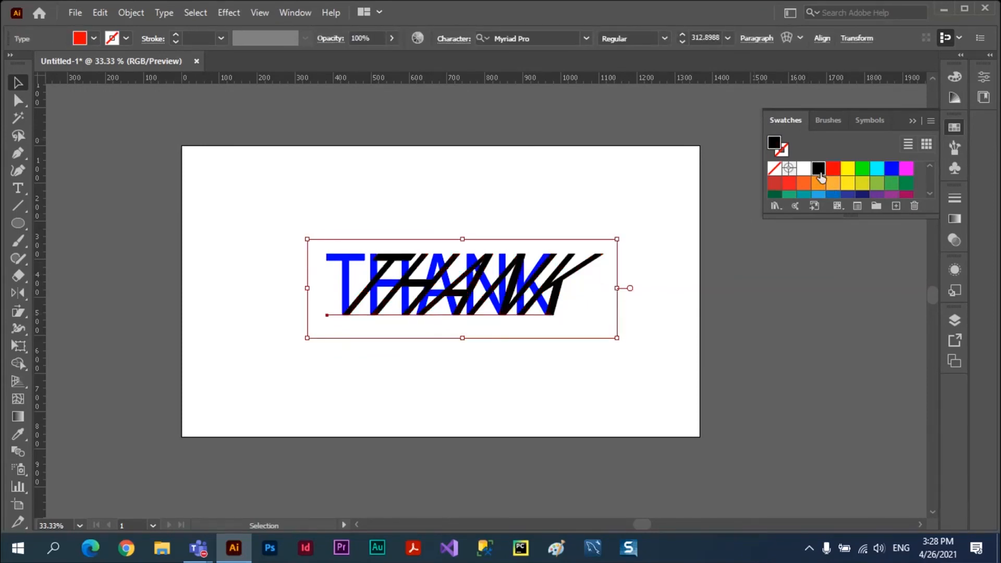
pyautogui.click(646, 310)
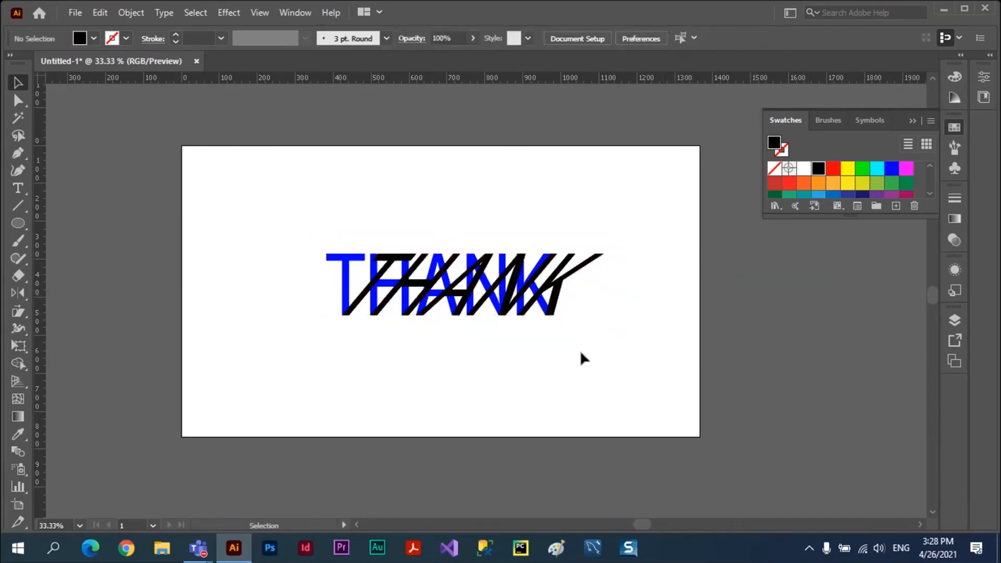
# Send the black sheared copy behind the blue THANK text and deselect it.
pyautogui.click(560, 285)
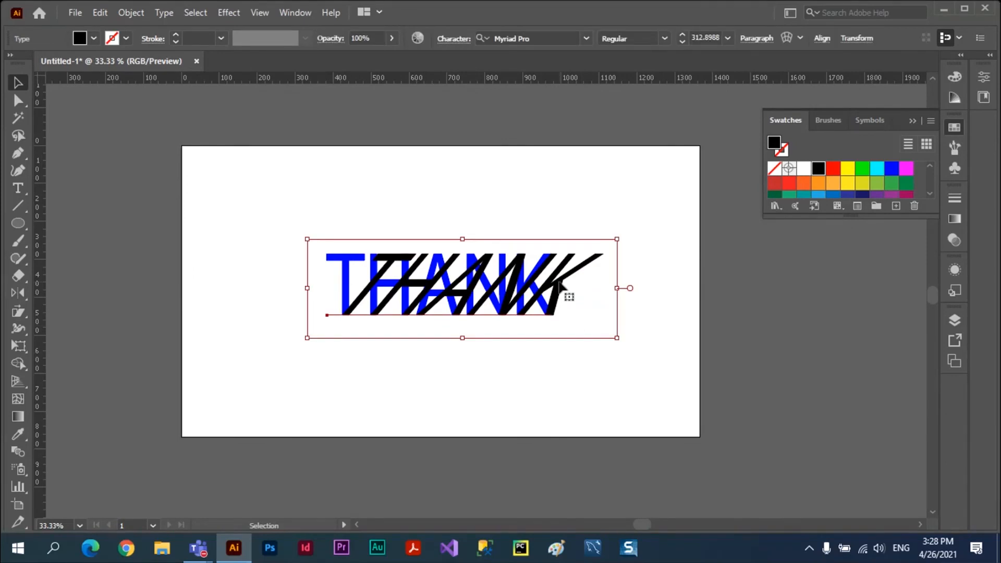
pyautogui.press('a')
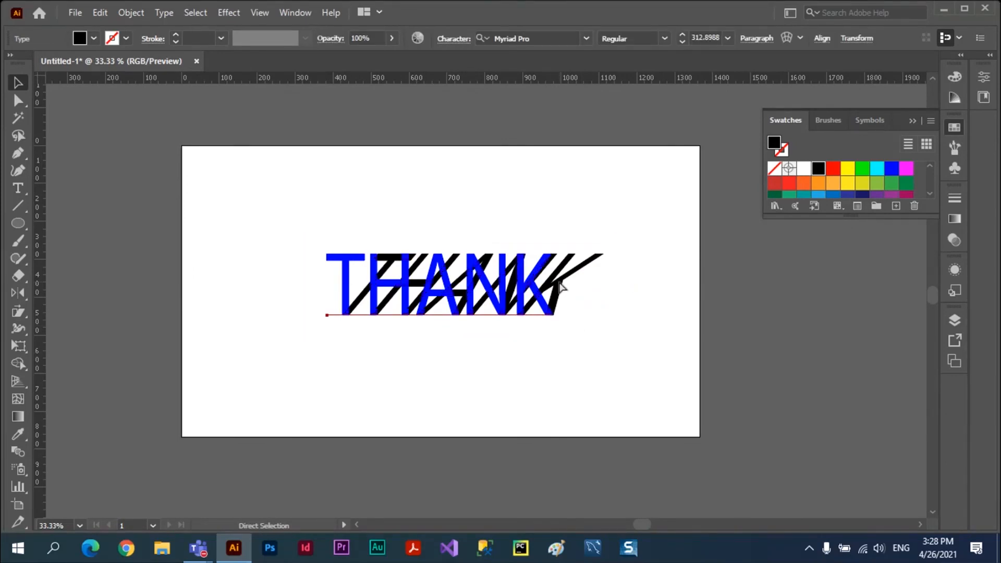
pyautogui.press('v')
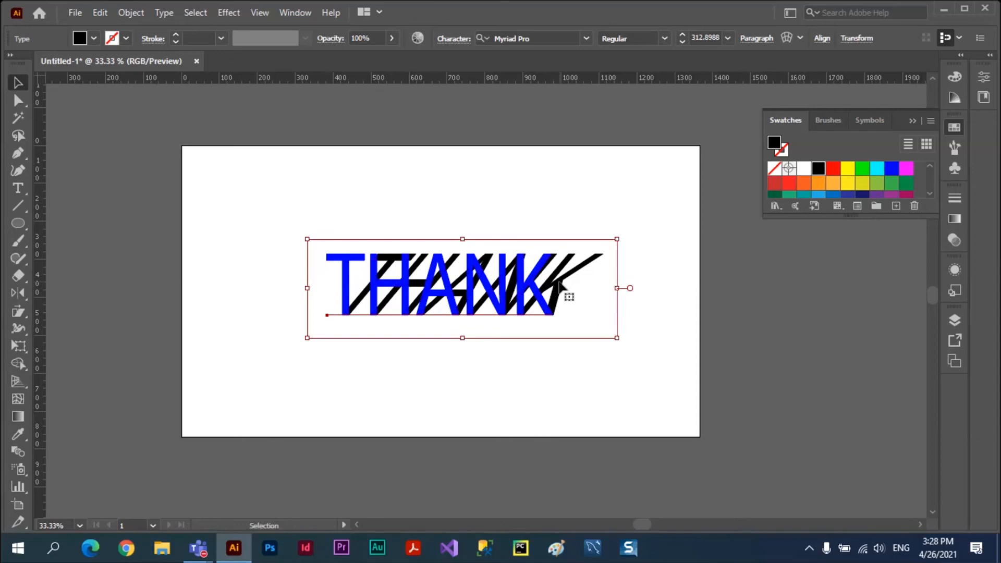
pyautogui.click(476, 347)
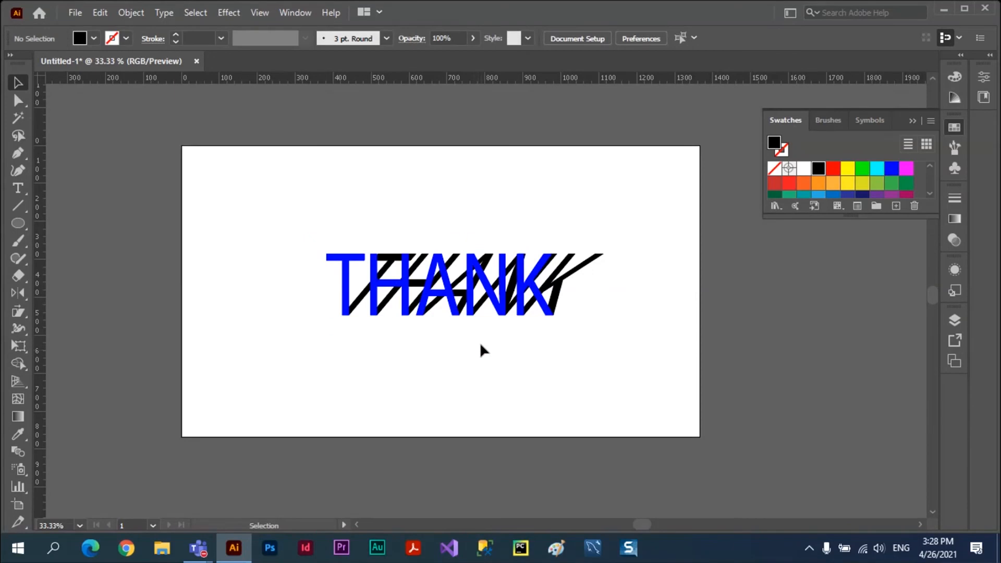
# Delete the blue THANK text and its black sheared copy from the artboard.
pyautogui.click(476, 303)
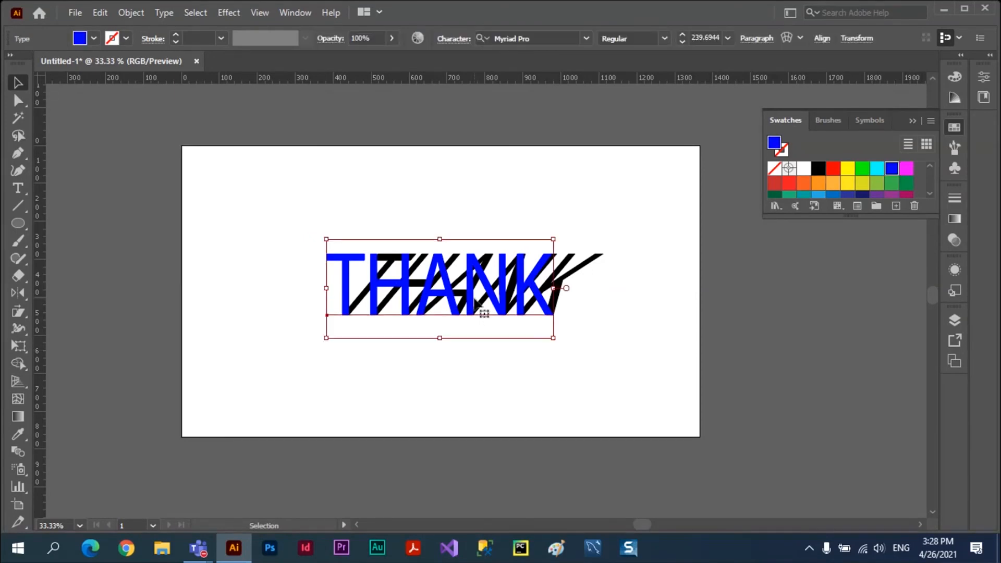
pyautogui.press('Delete')
pyautogui.click(475, 303)
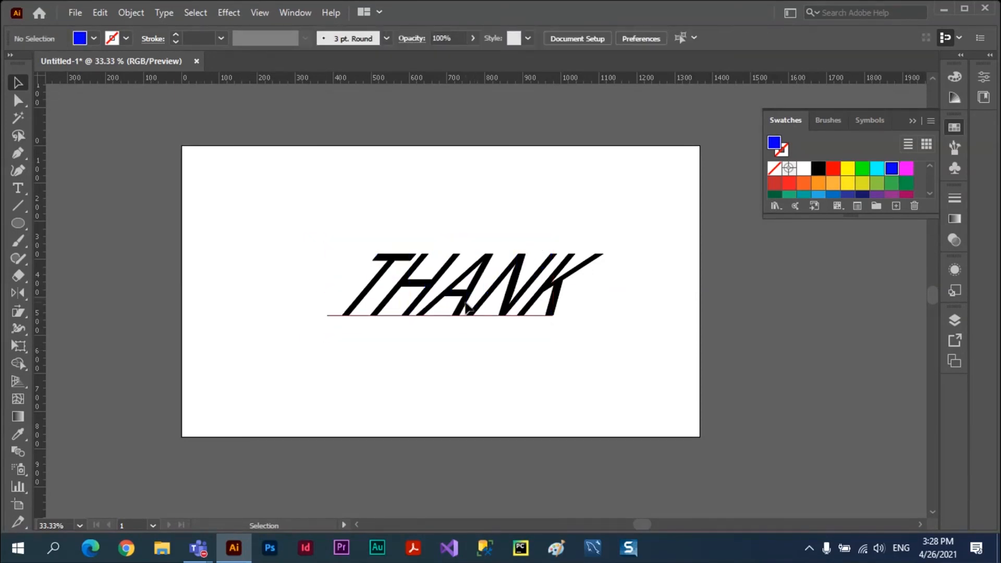
pyautogui.press('Delete')
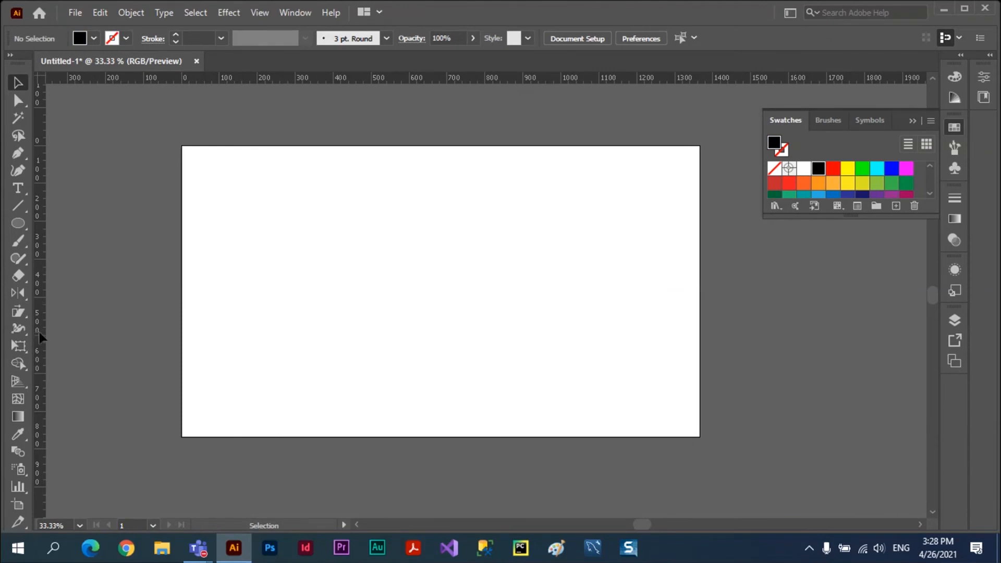
# Draw a spiral about 400 px wide in the left half of the empty artboard with the Spiral tool.
pyautogui.click(19, 314)
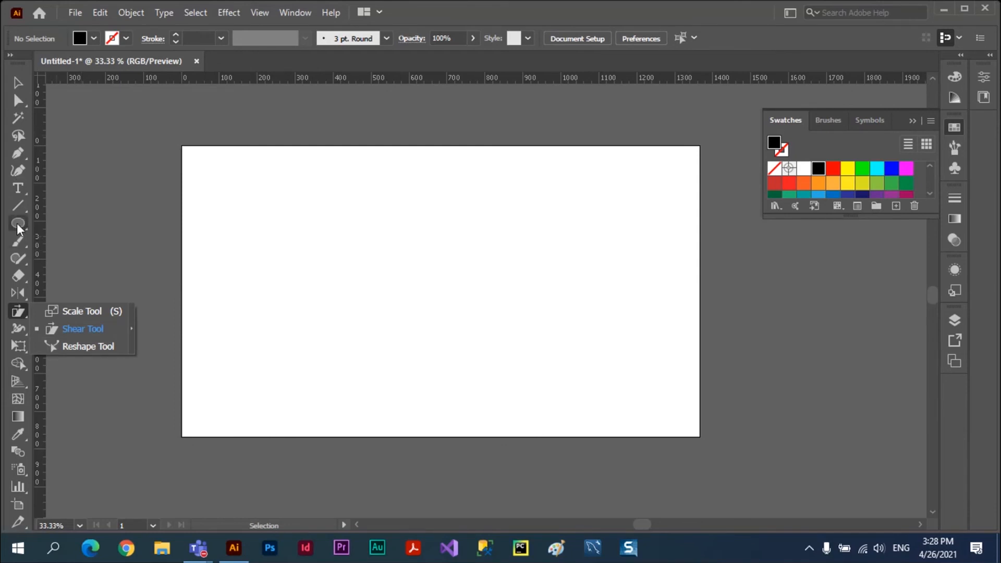
pyautogui.click(17, 205)
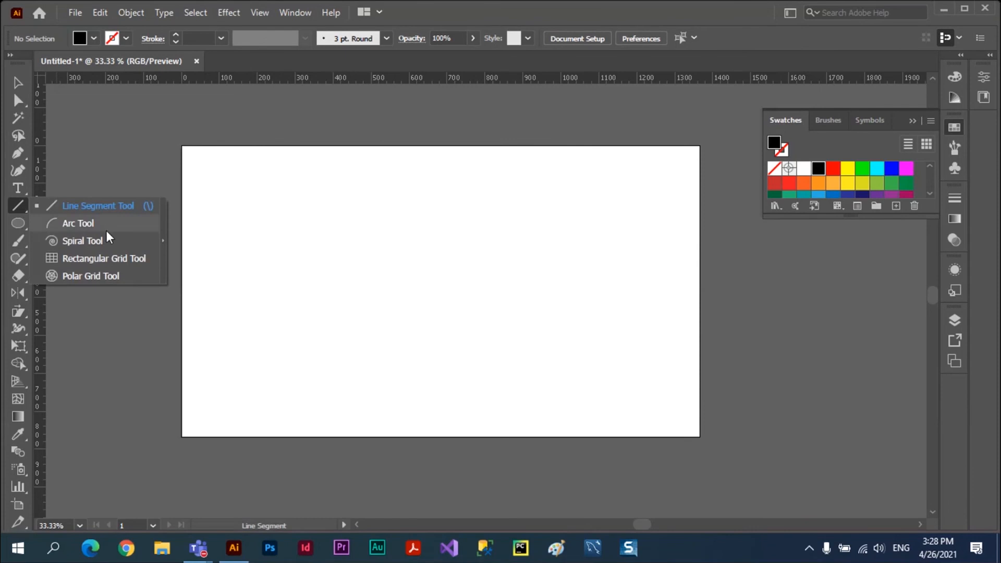
pyautogui.click(73, 241)
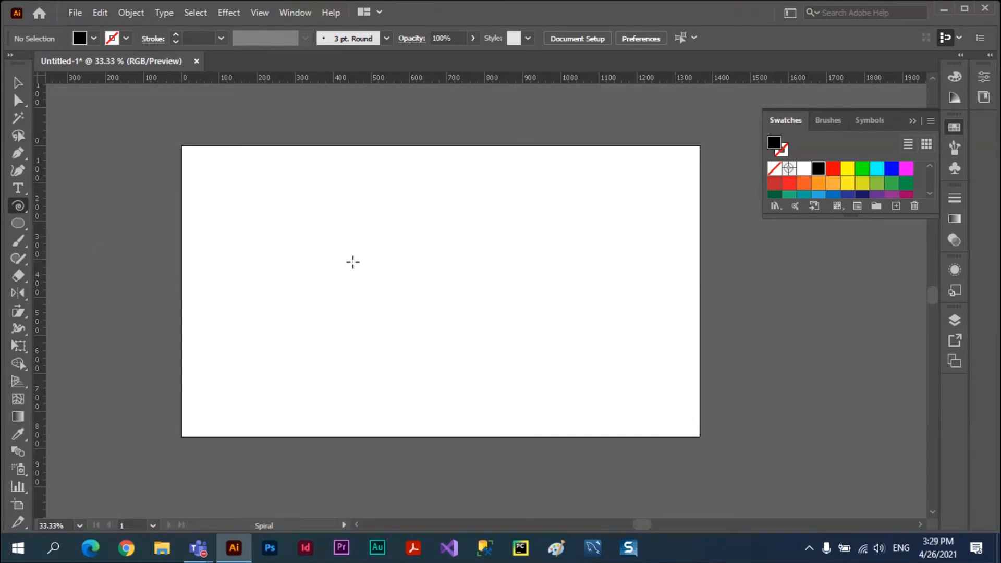
pyautogui.moveTo(348, 260); pyautogui.dragTo(436, 279)
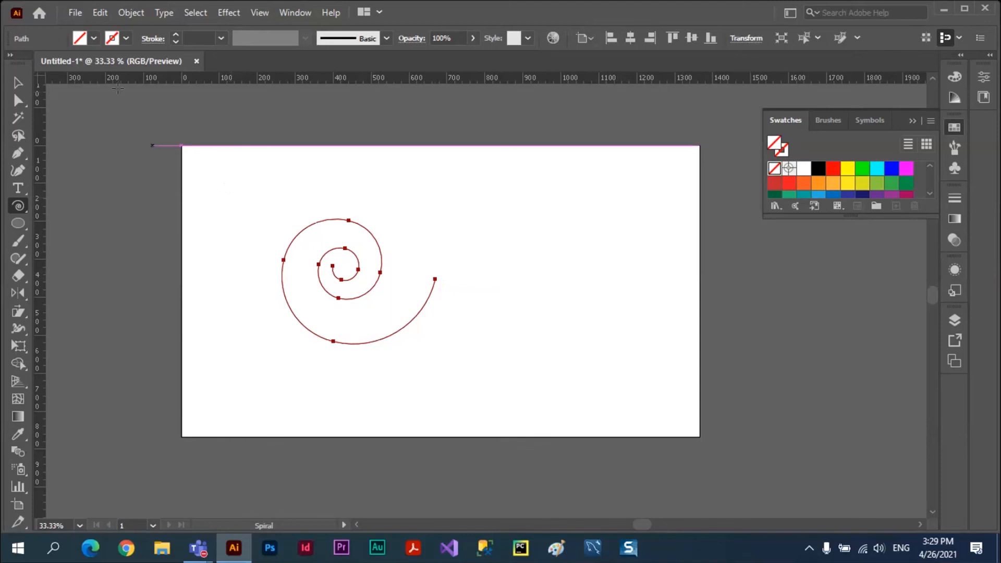
# Give the spiral a red stroke and set its weight to 10 pt.
pyautogui.click(126, 38)
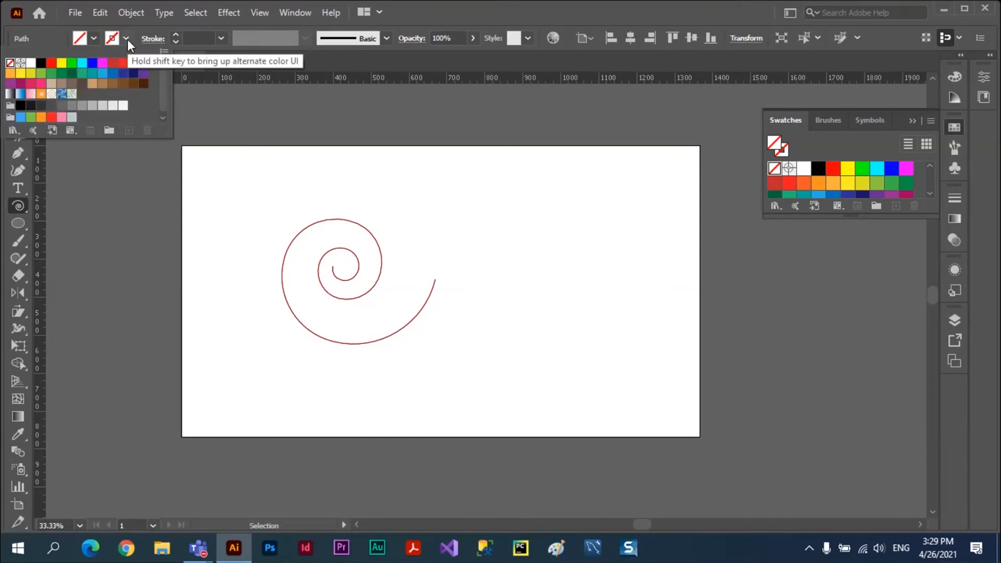
pyautogui.click(51, 63)
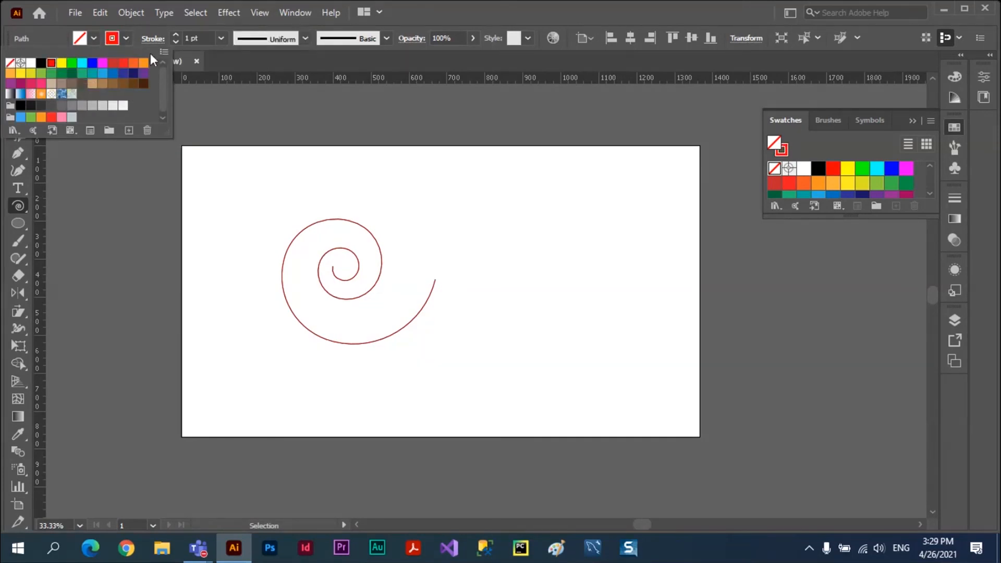
pyautogui.click(176, 33)
pyautogui.click(176, 33)
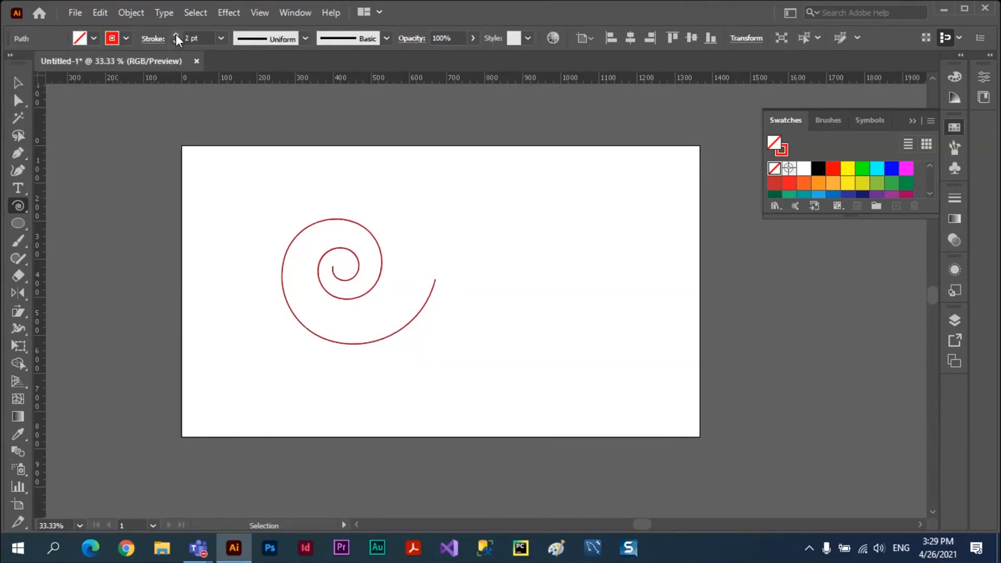
pyautogui.click(176, 34)
pyautogui.click(176, 33)
pyautogui.click(176, 33)
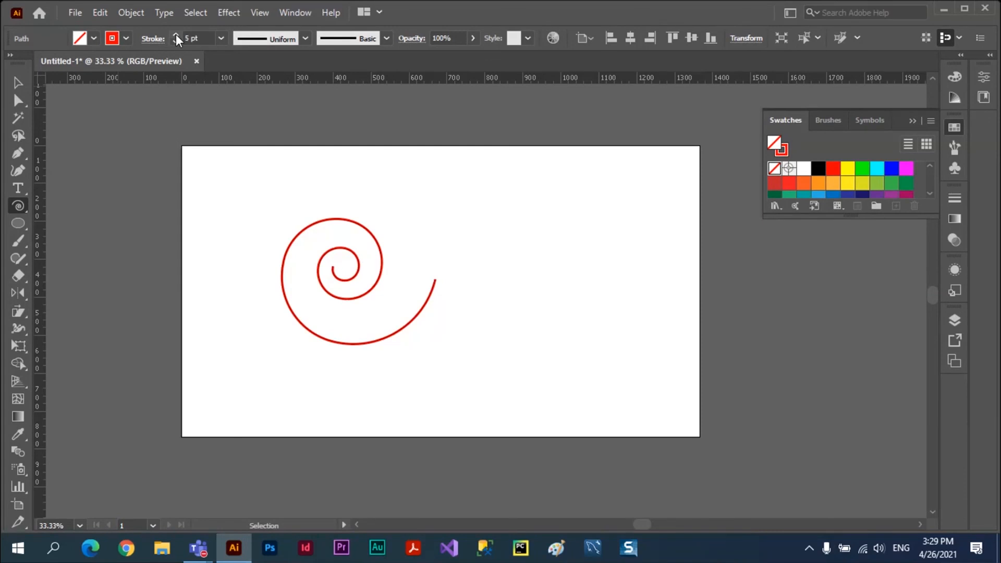
pyautogui.click(176, 34)
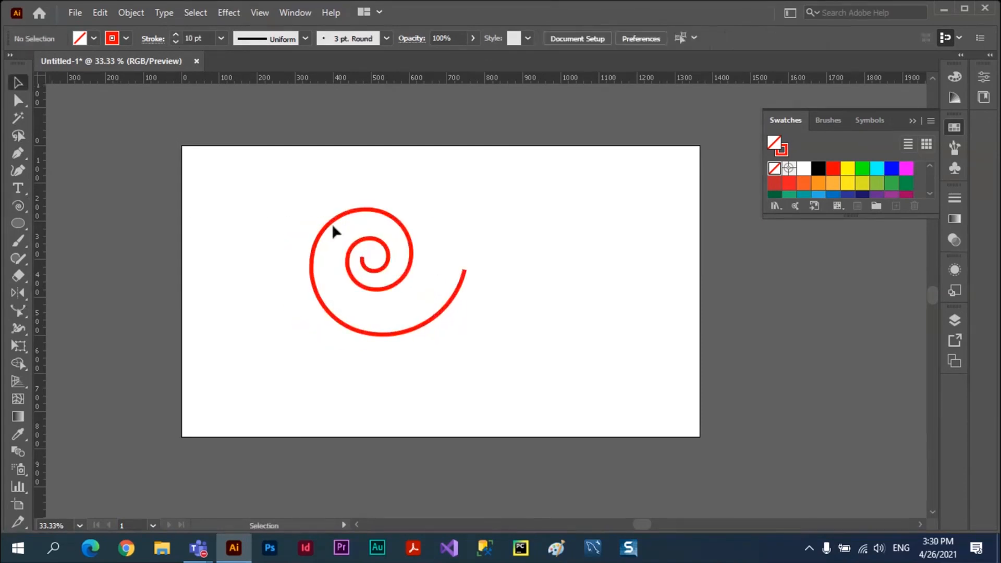
# Reshape the spiral with the Reshape tool by pulling its inner end up and to the right.
pyautogui.click(331, 223)
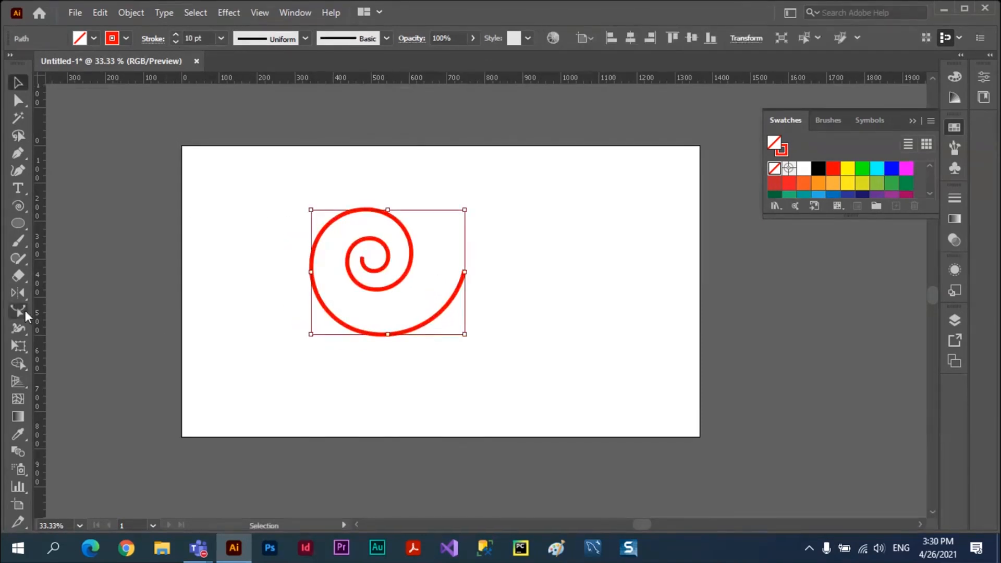
pyautogui.click(23, 310)
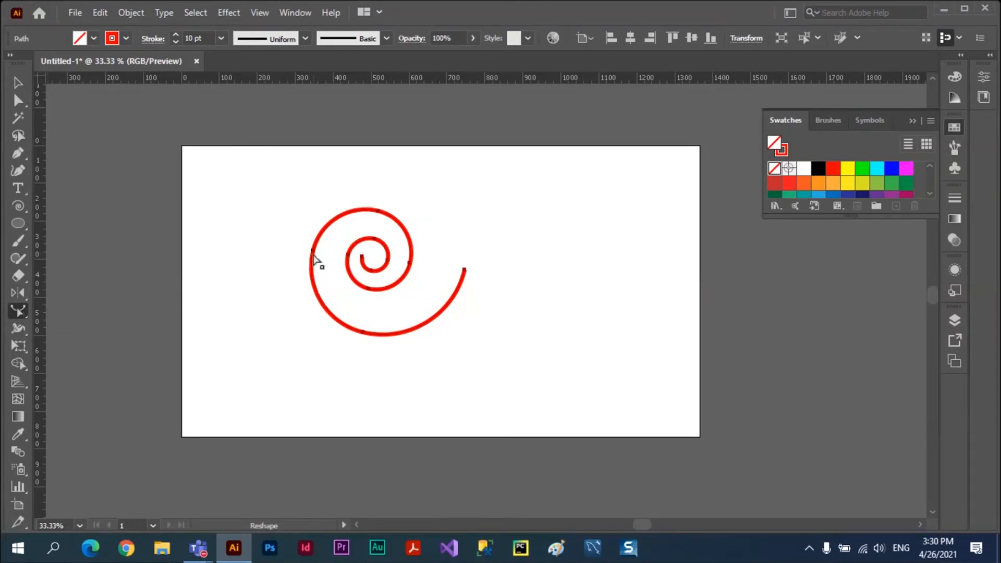
pyautogui.moveTo(313, 255); pyautogui.dragTo(279, 262)
pyautogui.hotkey('ctrl', 'z')
pyautogui.moveTo(363, 259); pyautogui.dragTo(399, 239)
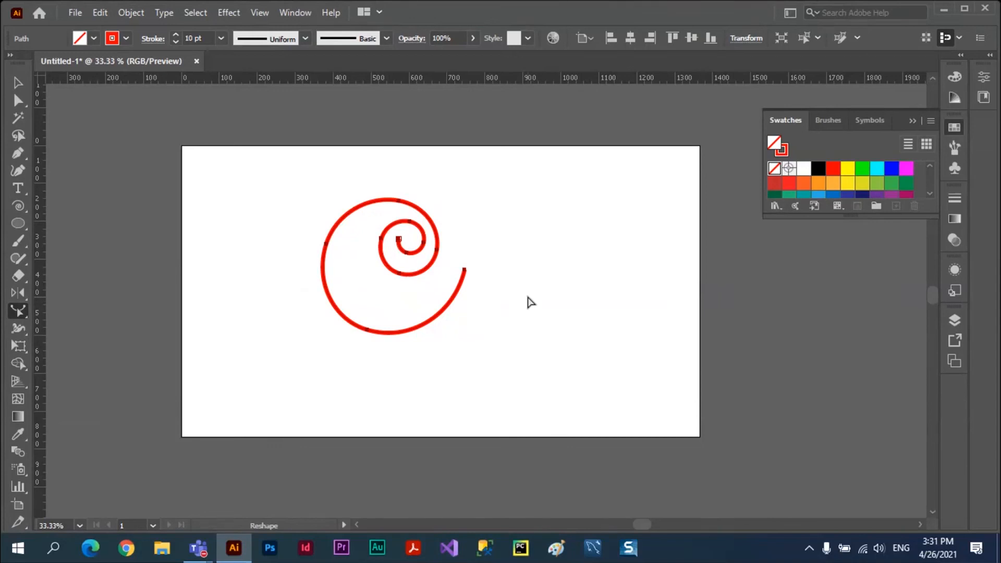
# Try pulling the spiral's outer end far to the left, undo that pull and delete the spiral.
pyautogui.moveTo(464, 272); pyautogui.dragTo(321, 253)
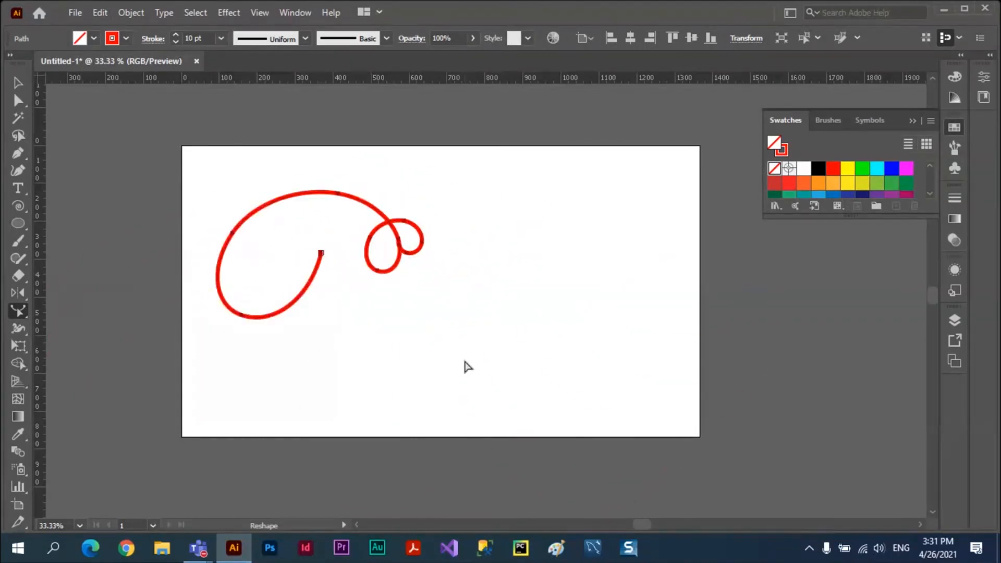
pyautogui.hotkey('ctrl', 'z')
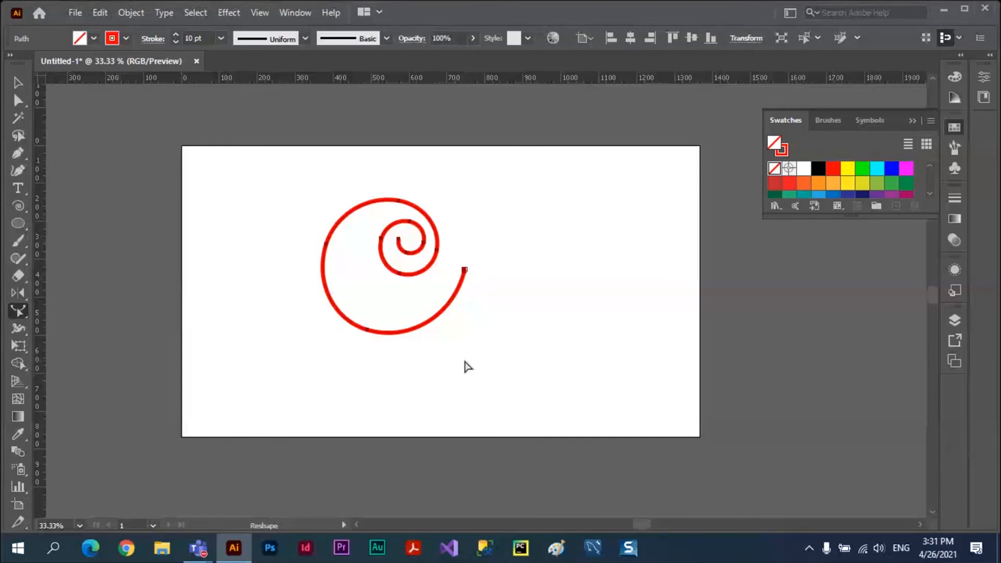
pyautogui.press('Delete')
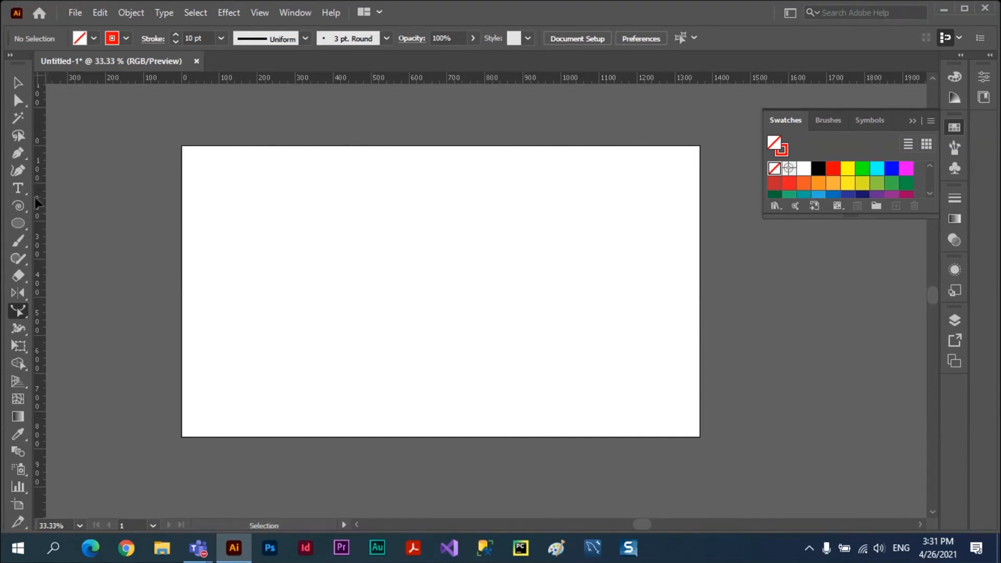
# Draw a straight horizontal line with the Pen tool across the artboard's full width at about Y 542 px.
pyautogui.click(19, 154)
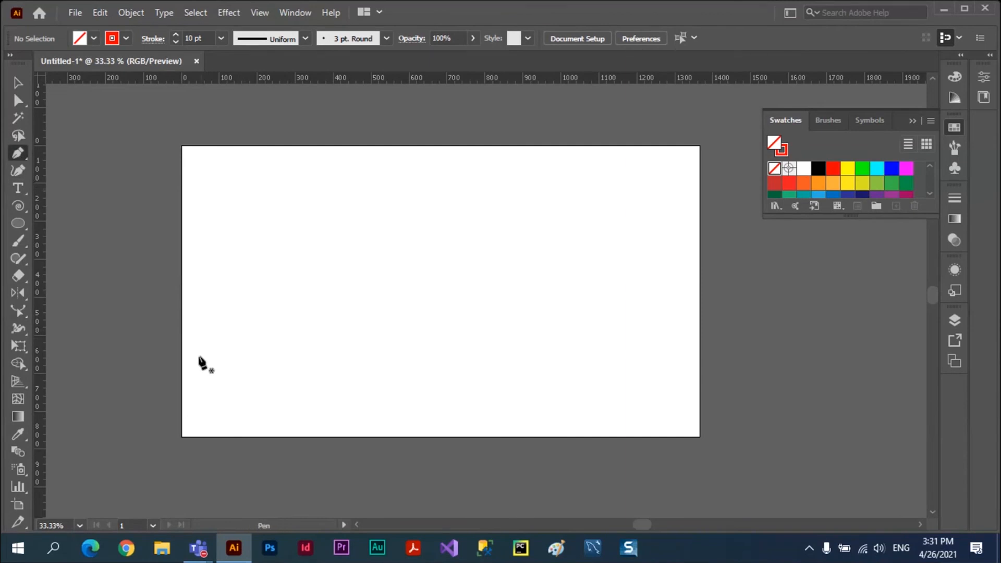
pyautogui.click(181, 351)
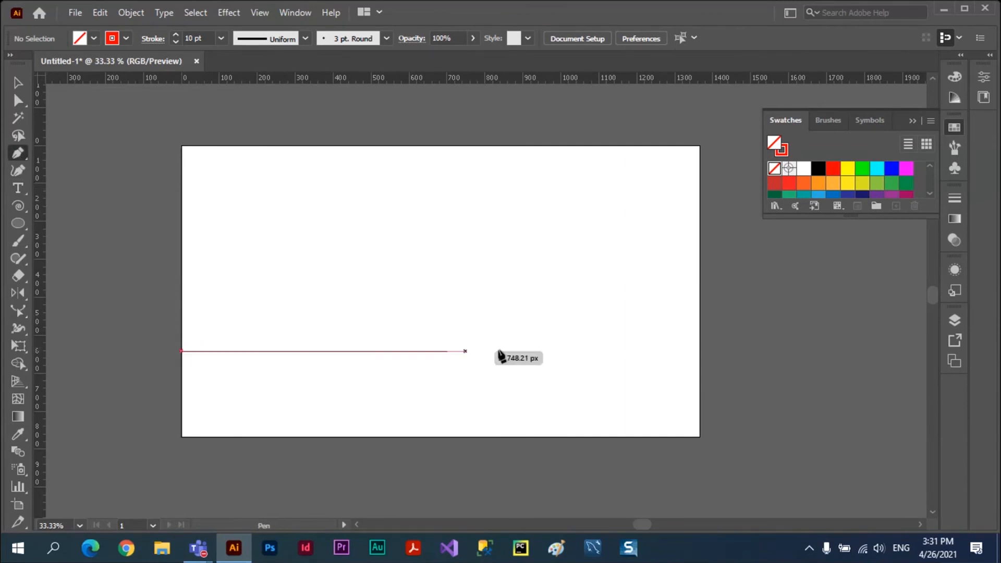
pyautogui.click(699, 351)
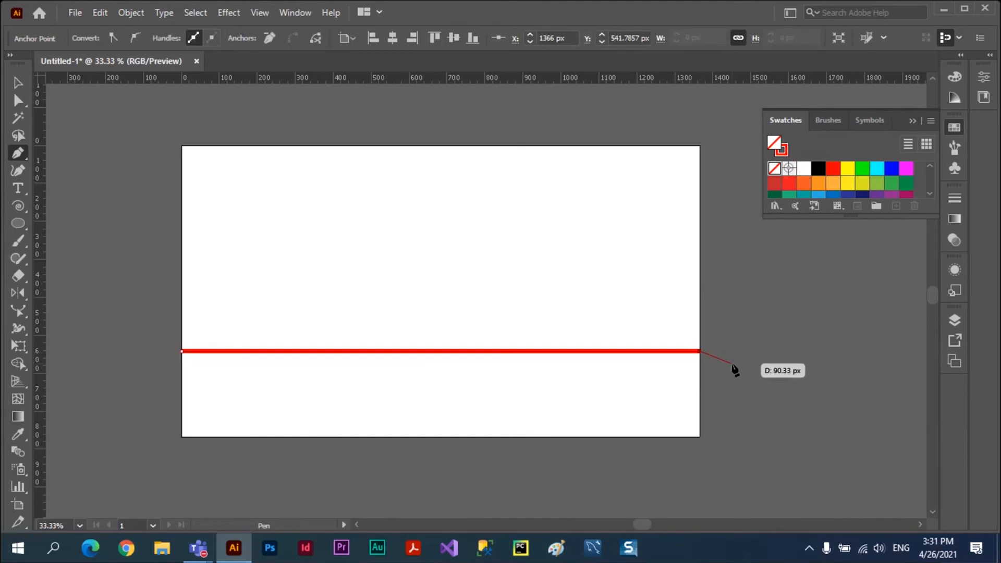
pyautogui.press('Escape')
# Bend the line into a wave with the Curvature tool, raising a point in its left part and lowering one in its right part.
pyautogui.click(17, 173)
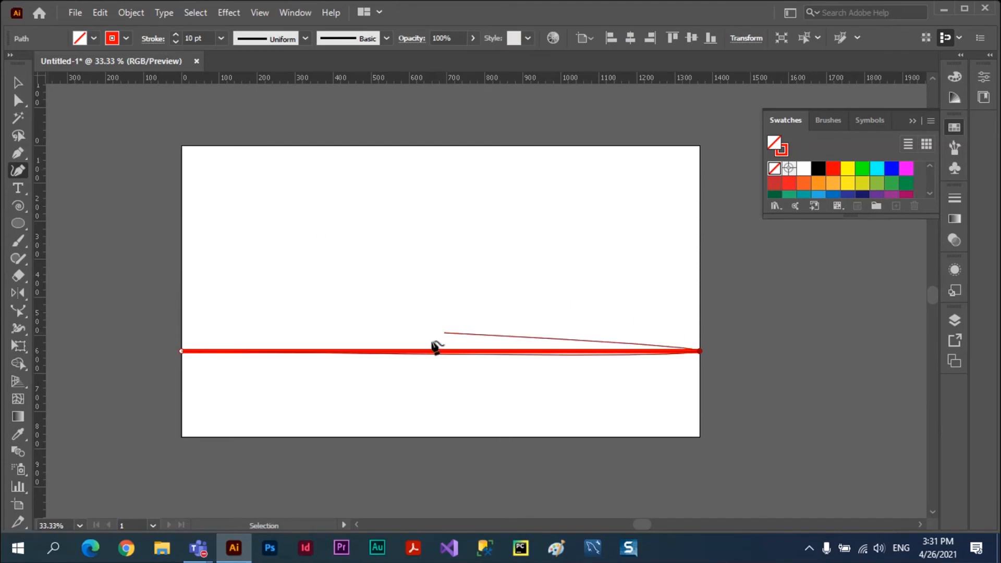
pyautogui.press('Escape')
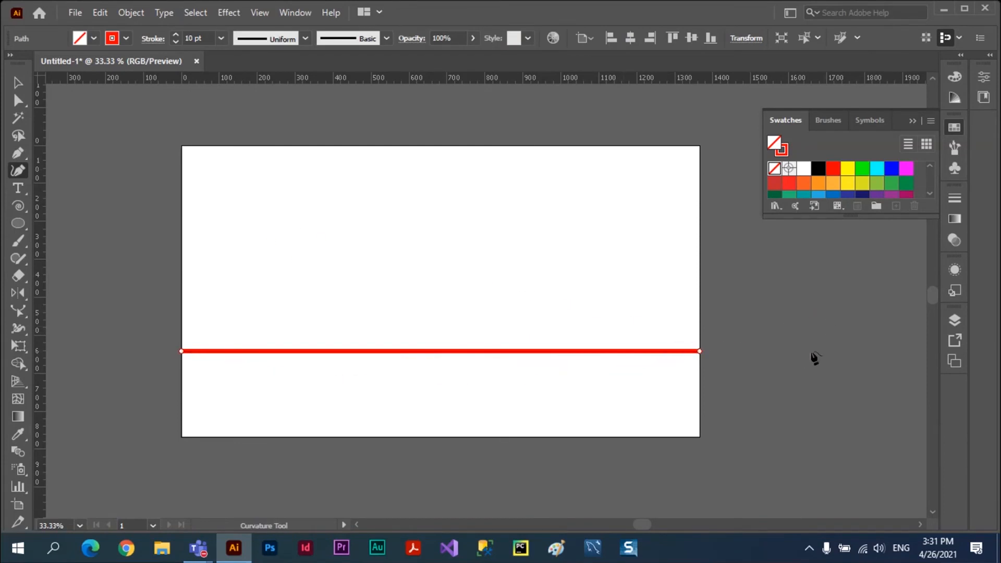
pyautogui.click(23, 171)
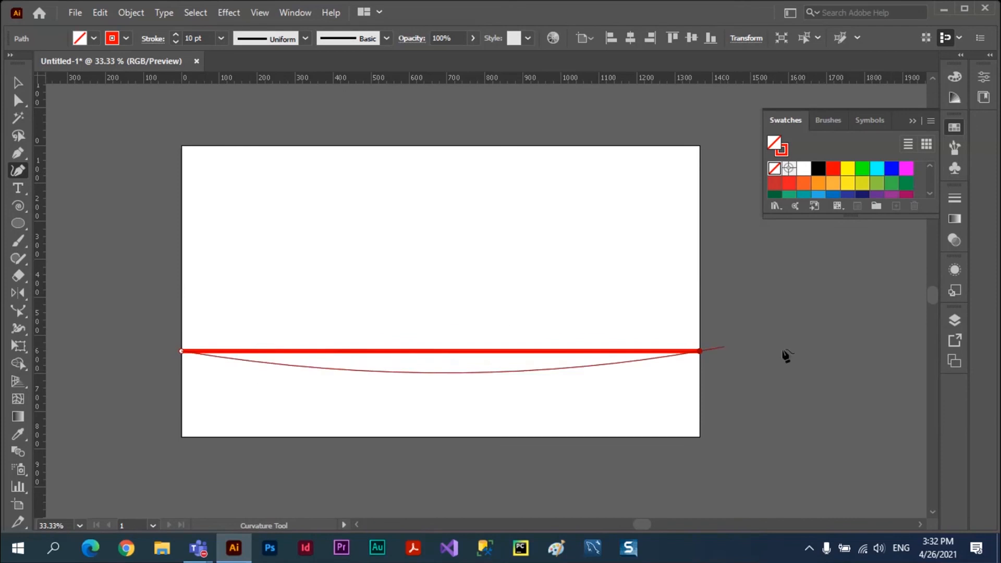
pyautogui.click(315, 352)
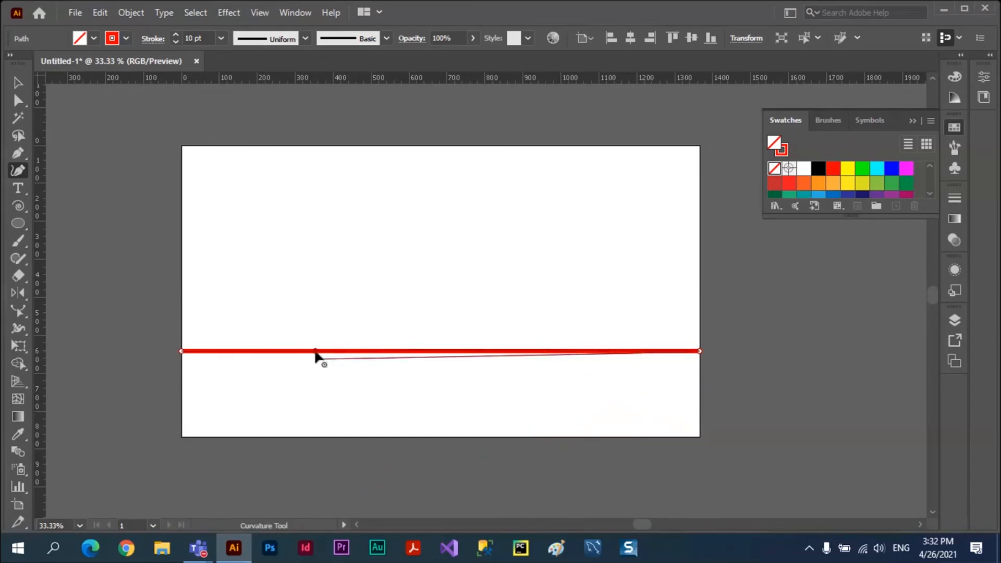
pyautogui.moveTo(315, 352); pyautogui.dragTo(317, 331)
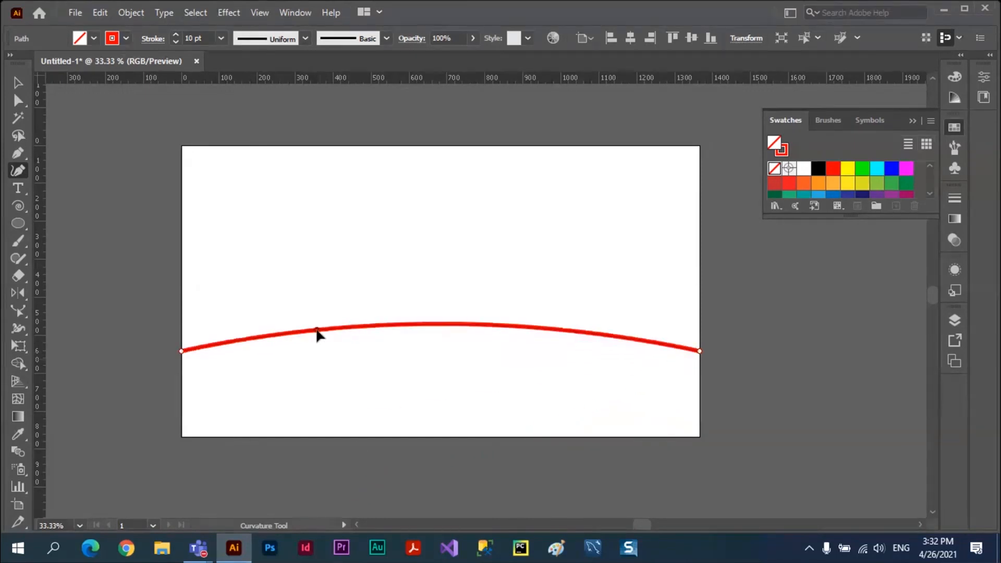
pyautogui.click(563, 332)
pyautogui.moveTo(563, 331); pyautogui.dragTo(551, 379)
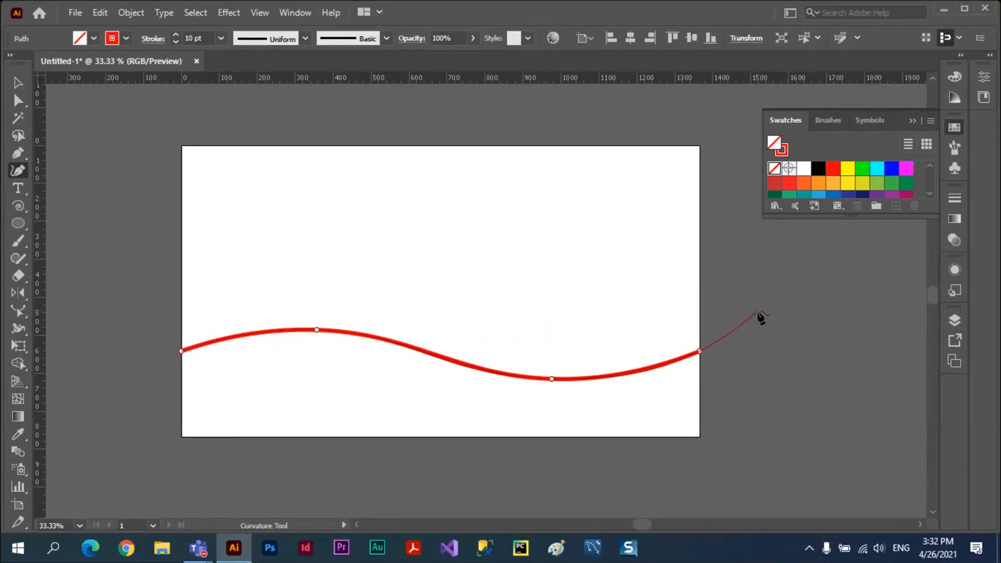
pyautogui.press('Escape')
pyautogui.click(9, 170)
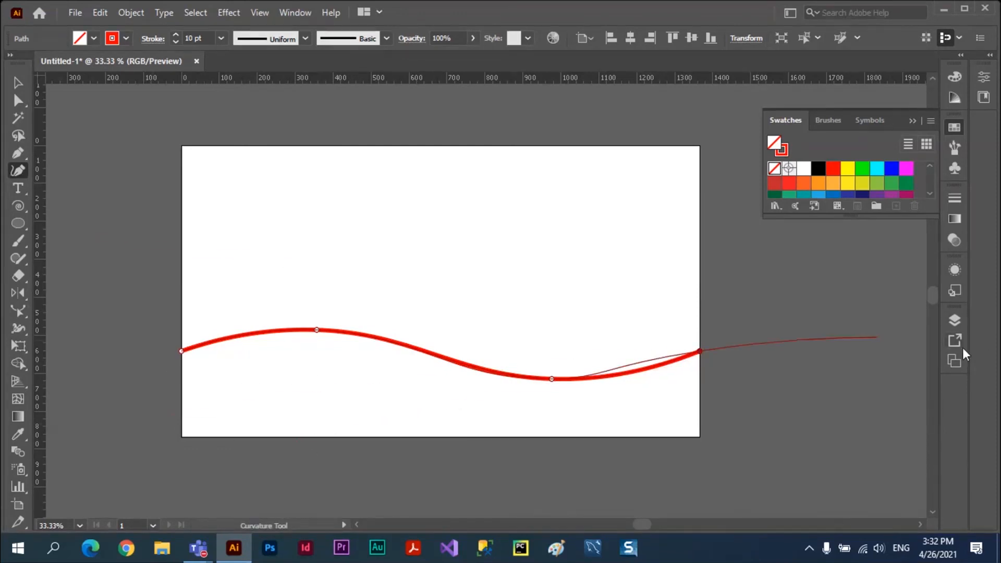
# Undo the Curvature tool edits back to the straight horizontal line.
pyautogui.hotkey('ctrl', 'z')
pyautogui.hotkey('ctrl', 'z')
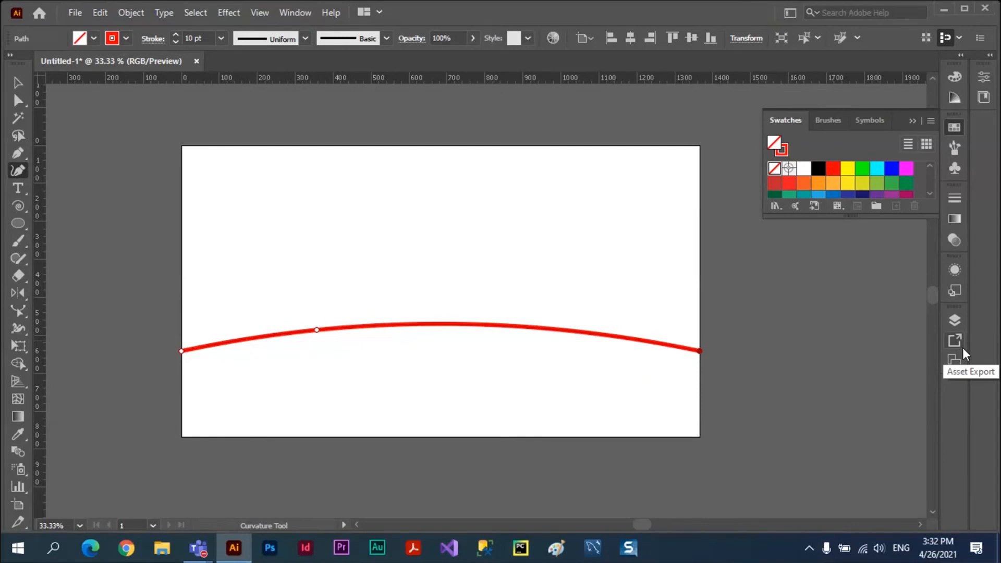
pyautogui.hotkey('ctrl', 'z')
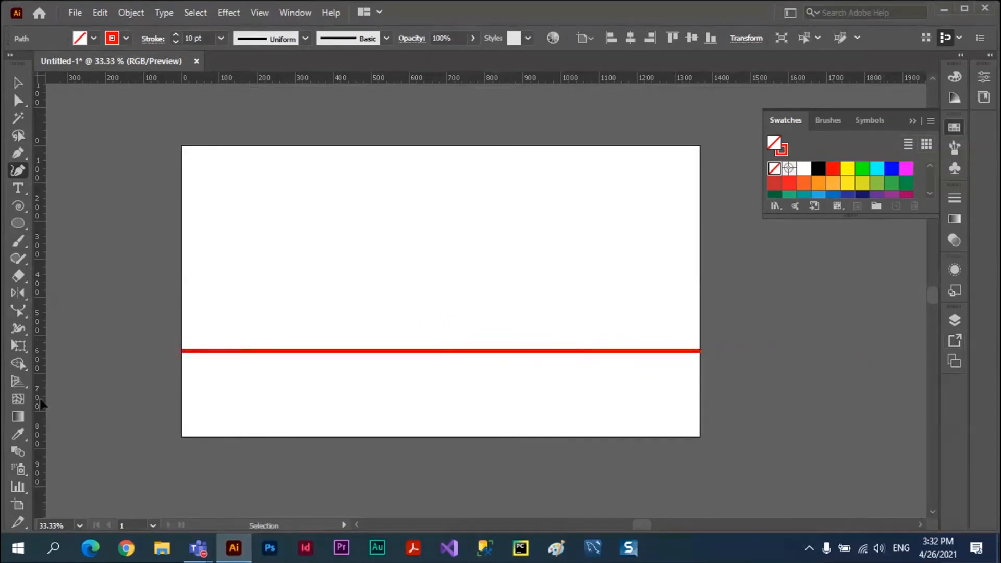
# Shape the line into a wave with the Reshape tool, pulling a left point up and a right point down.
pyautogui.click(20, 311)
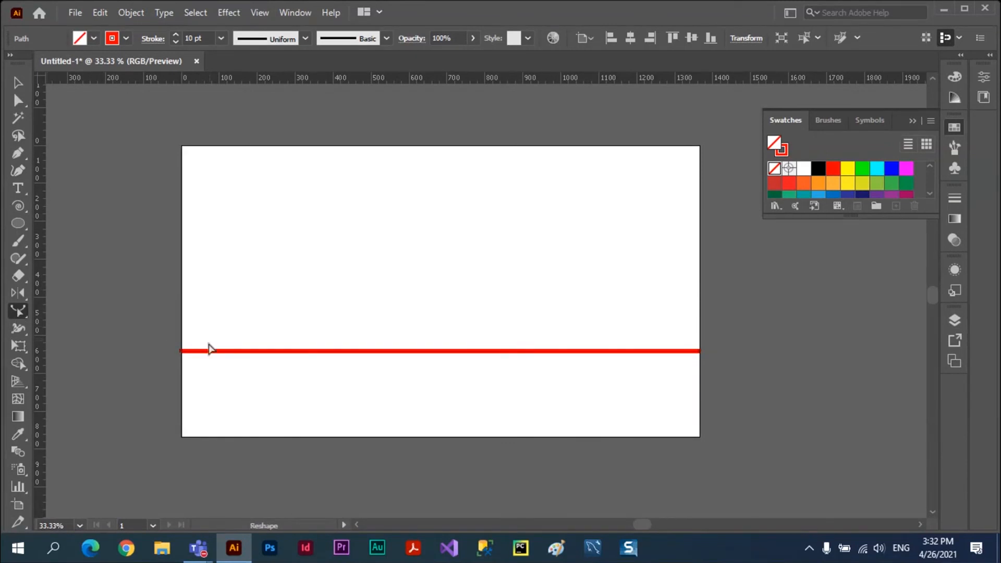
pyautogui.click(315, 351)
pyautogui.moveTo(317, 348); pyautogui.dragTo(318, 326)
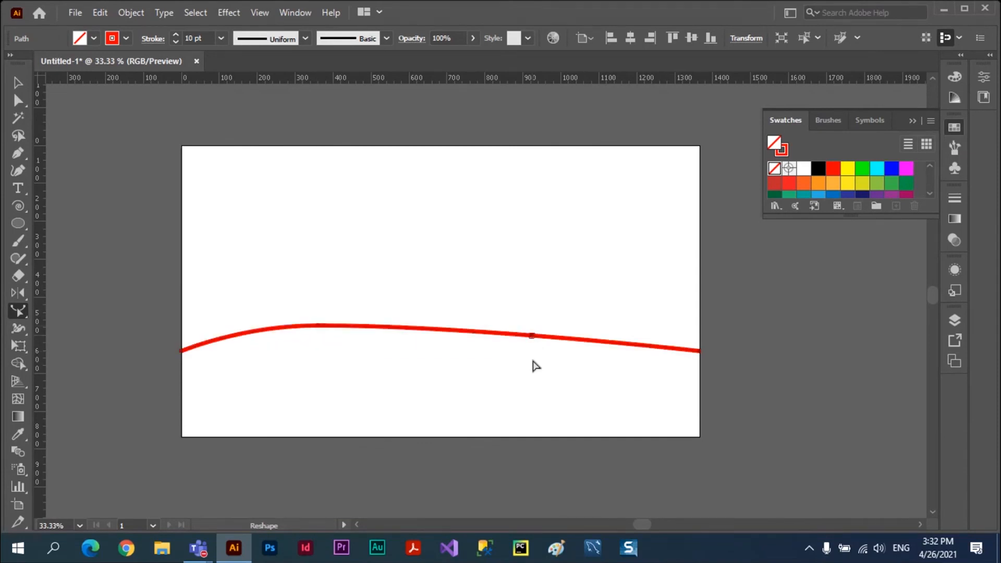
pyautogui.moveTo(533, 339); pyautogui.dragTo(522, 370)
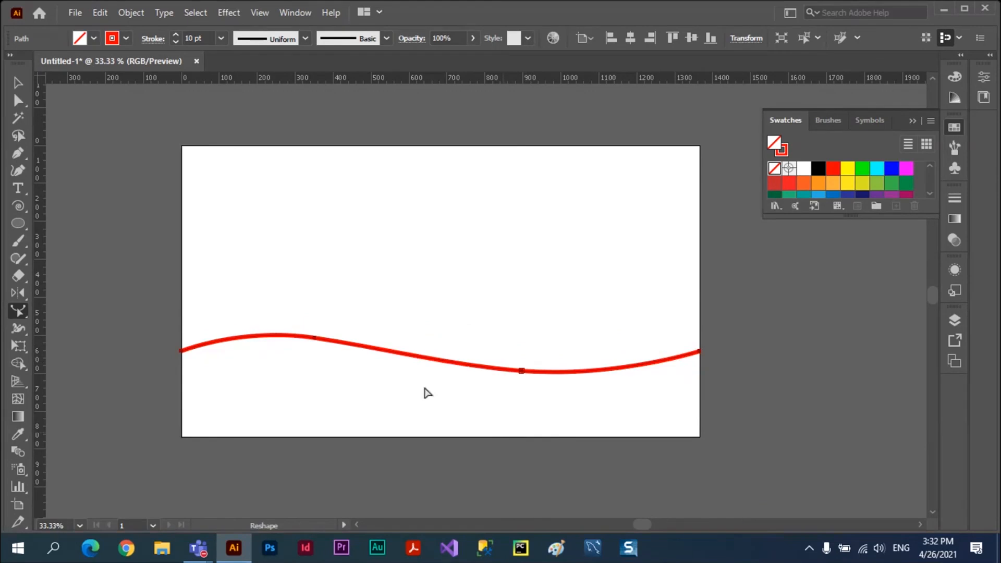
pyautogui.moveTo(315, 339); pyautogui.dragTo(318, 313)
pyautogui.moveTo(523, 363); pyautogui.dragTo(510, 382)
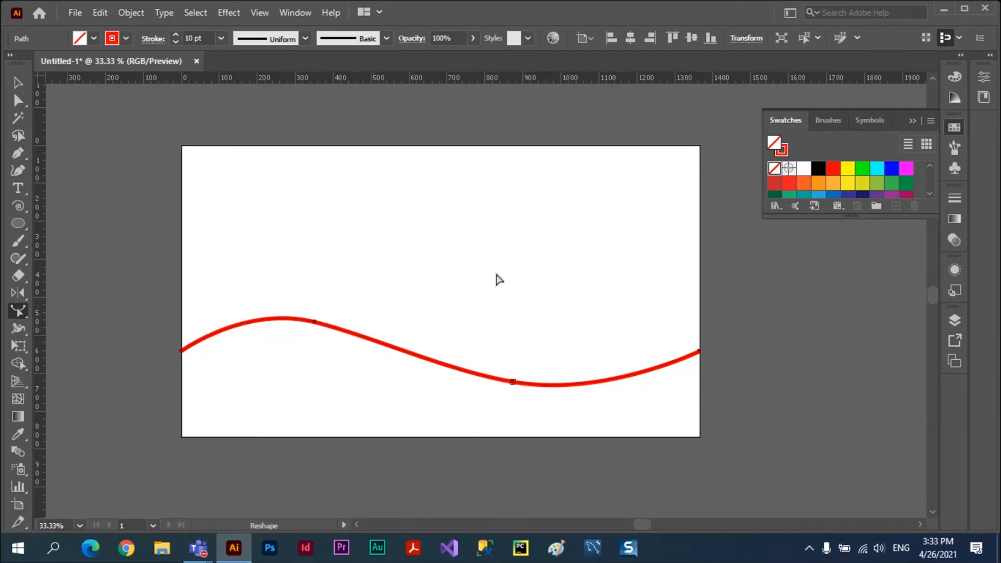
# Delete the wavy red path from the artboard.
pyautogui.press('v')
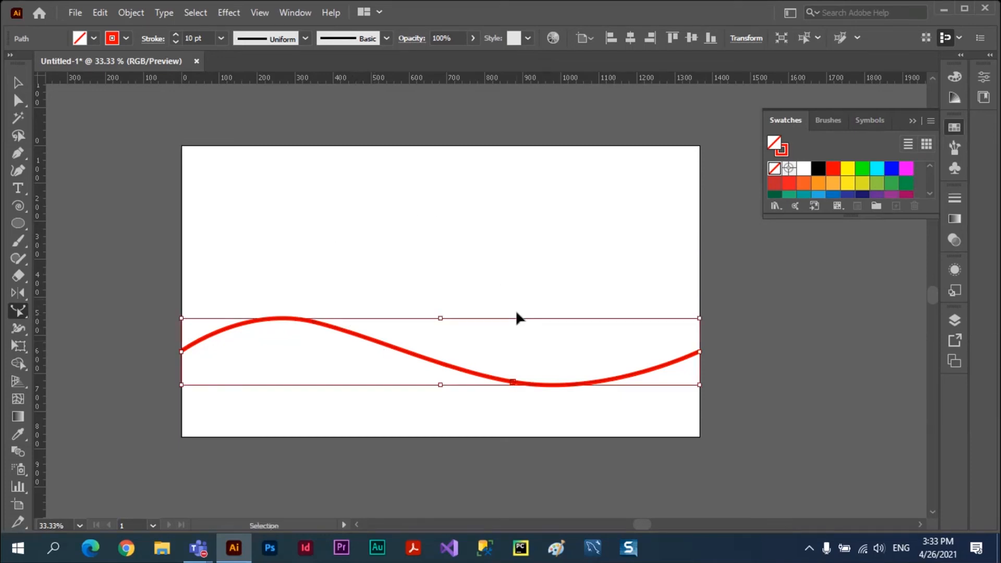
pyautogui.press('ctrl')
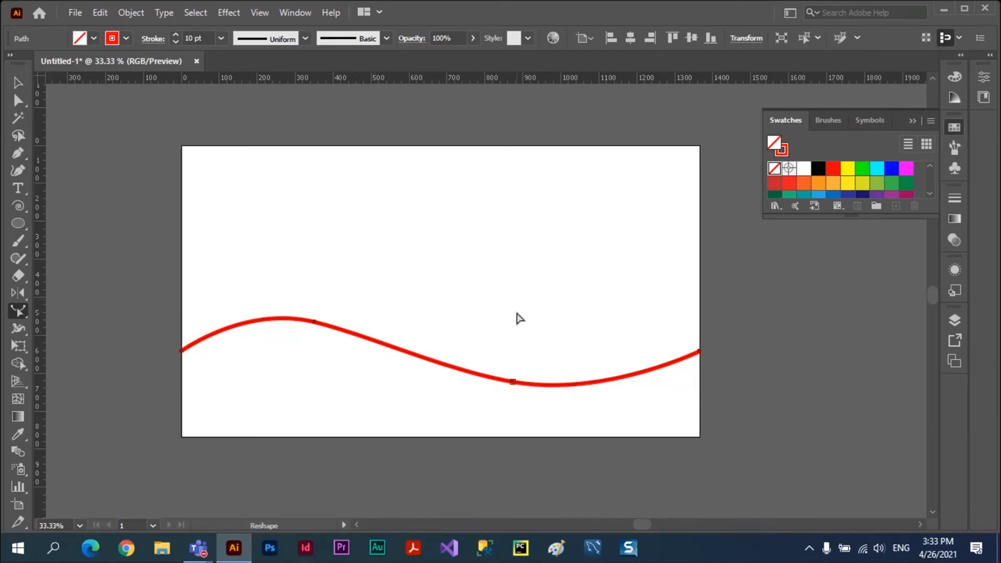
pyautogui.press('Delete')
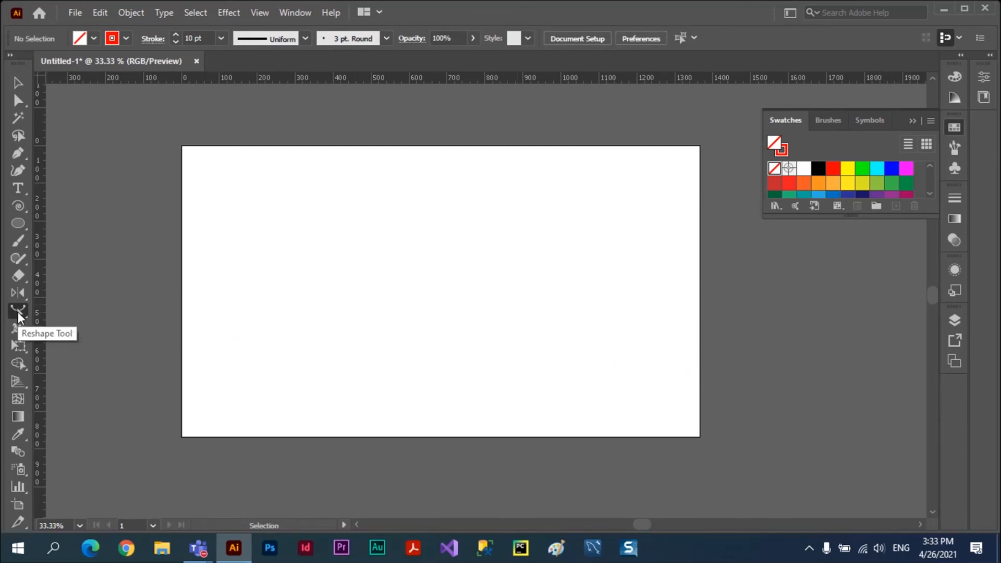
# Draw a nearly horizontal line about 1030 px long across the middle of the artboard with the Line Segment tool.
pyautogui.click(19, 313)
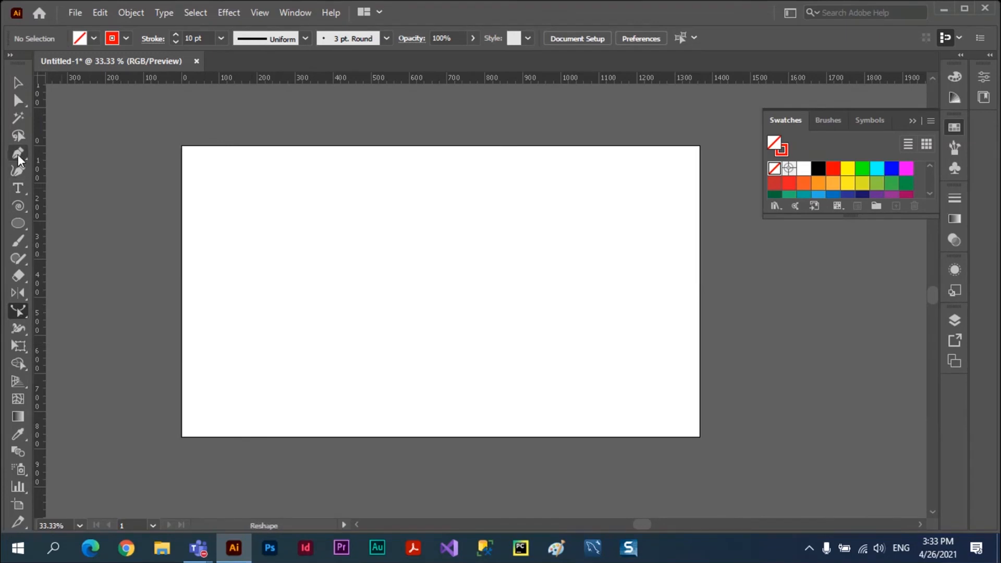
pyautogui.click(19, 206)
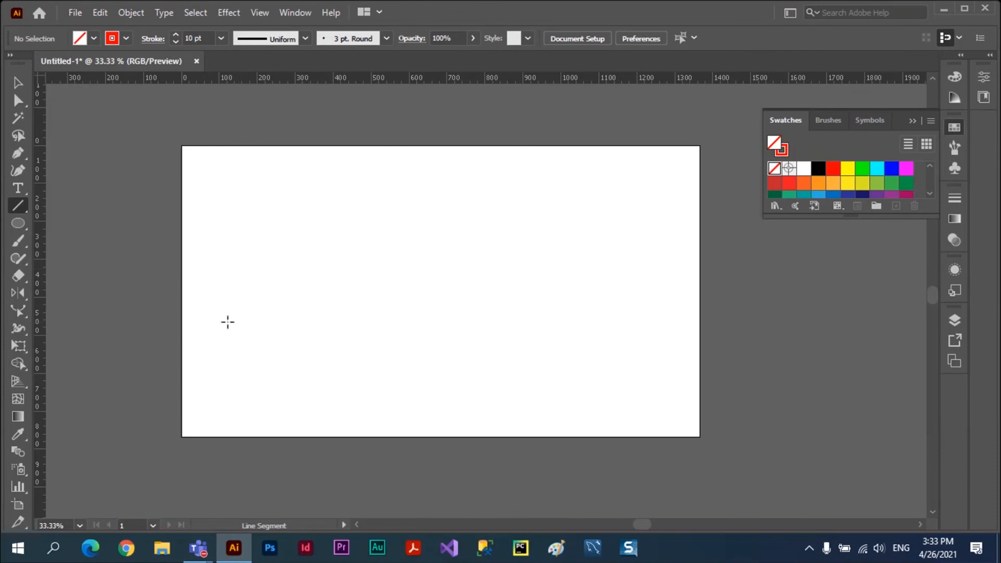
pyautogui.moveTo(231, 318); pyautogui.dragTo(622, 317)
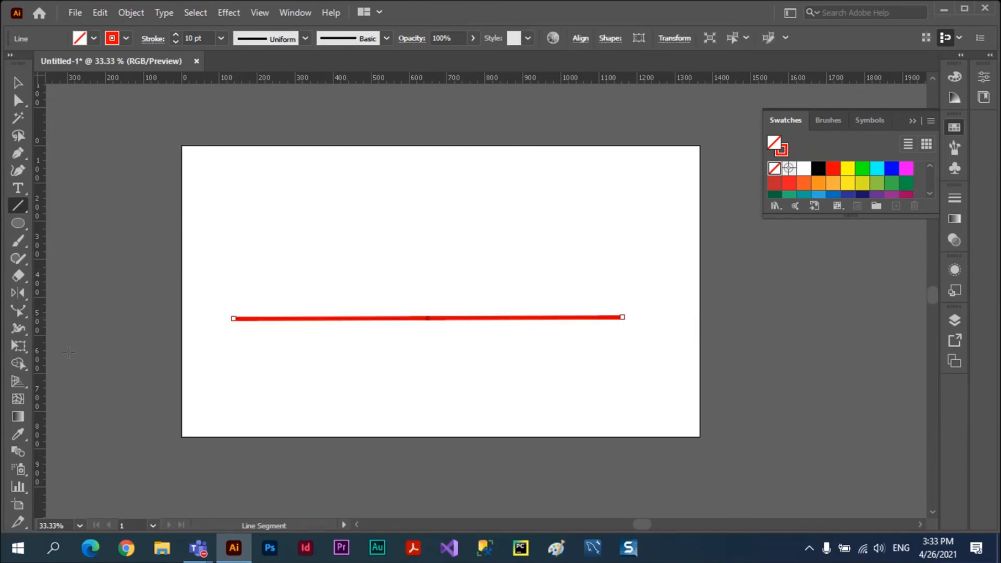
# Bend the straight line into a wave with the Reshape tool, raising a point on its left part and lowering one on its right.
pyautogui.click(19, 311)
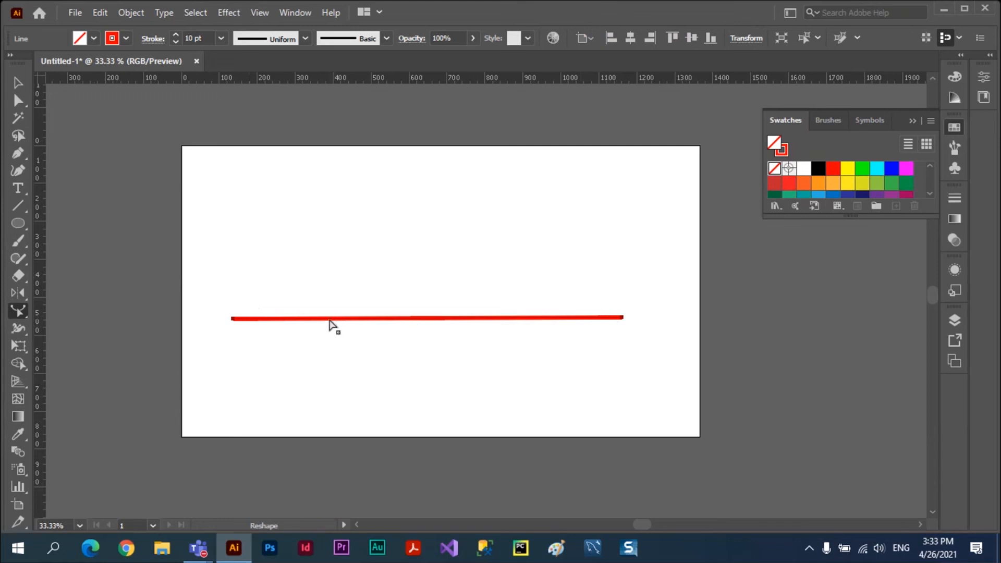
pyautogui.moveTo(329, 320); pyautogui.dragTo(330, 288)
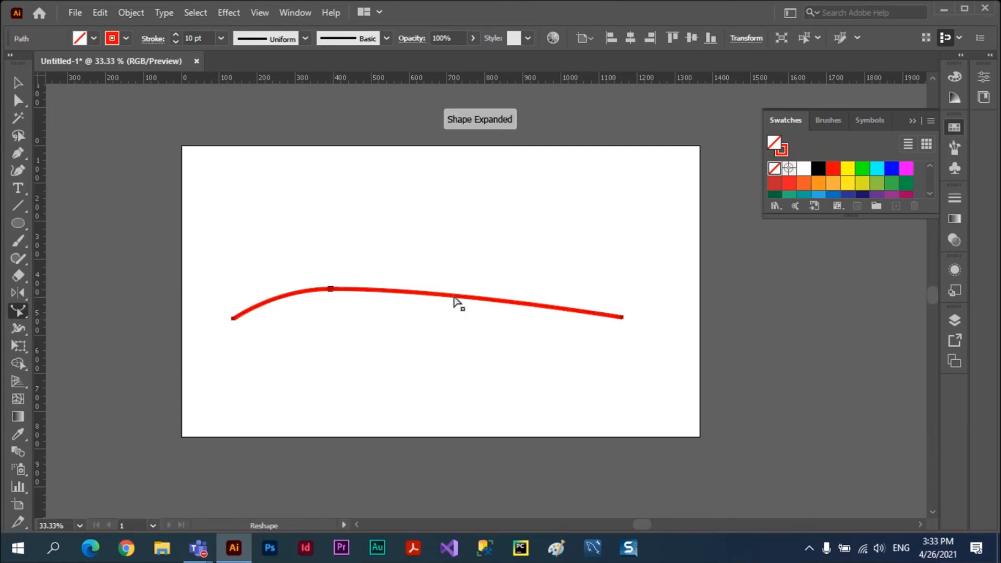
pyautogui.moveTo(453, 297); pyautogui.dragTo(491, 330)
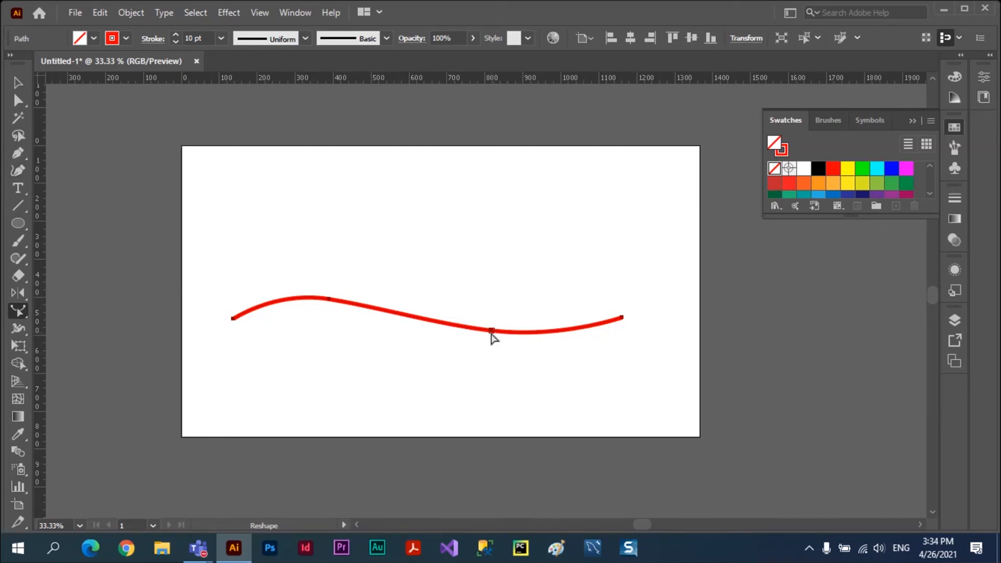
pyautogui.moveTo(491, 331); pyautogui.dragTo(490, 354)
# Move the wave's right-hand point with the Curvature tool, first above the line, then down into a deeper trough.
pyautogui.click(17, 171)
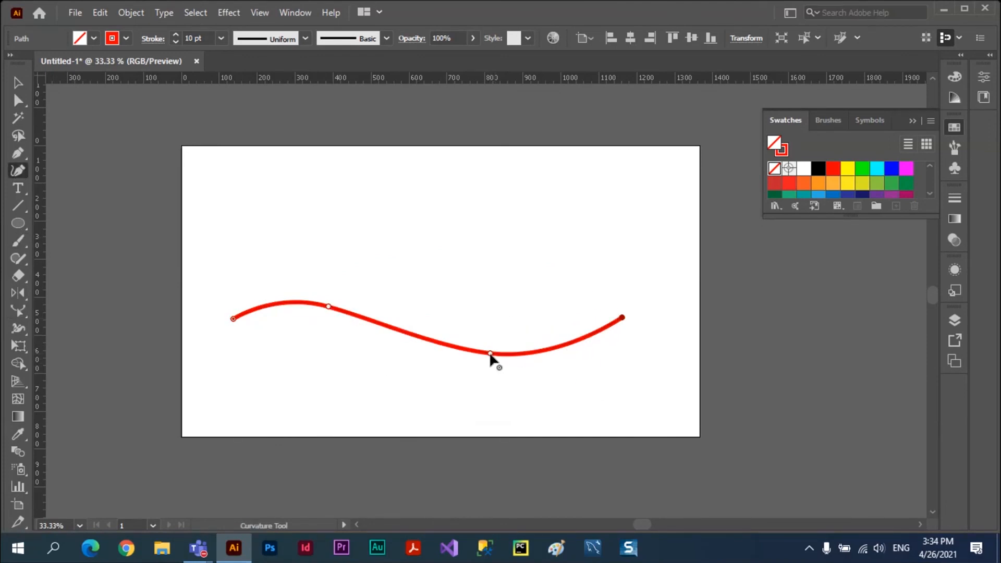
pyautogui.moveTo(489, 353); pyautogui.dragTo(529, 278)
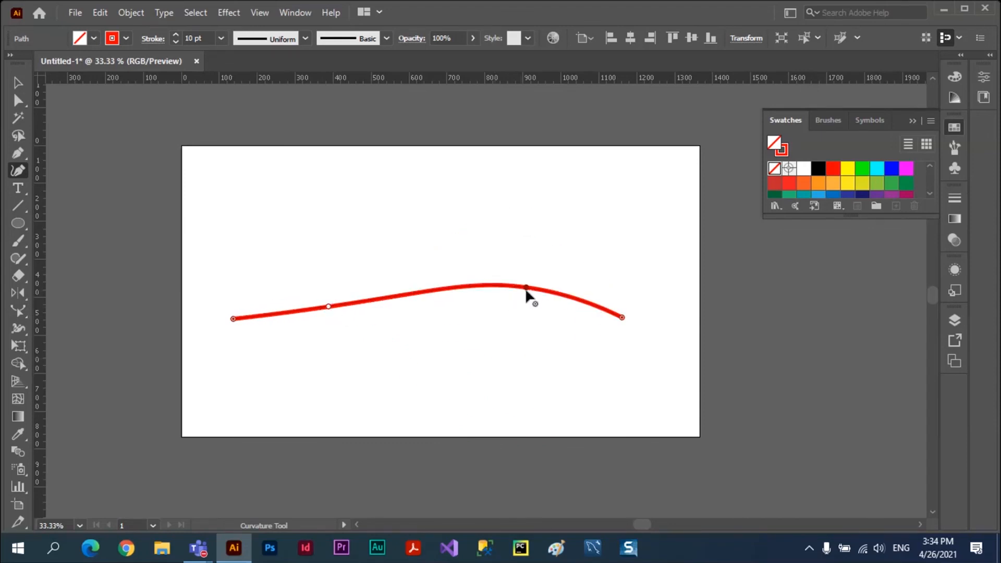
pyautogui.moveTo(527, 290); pyautogui.dragTo(502, 370)
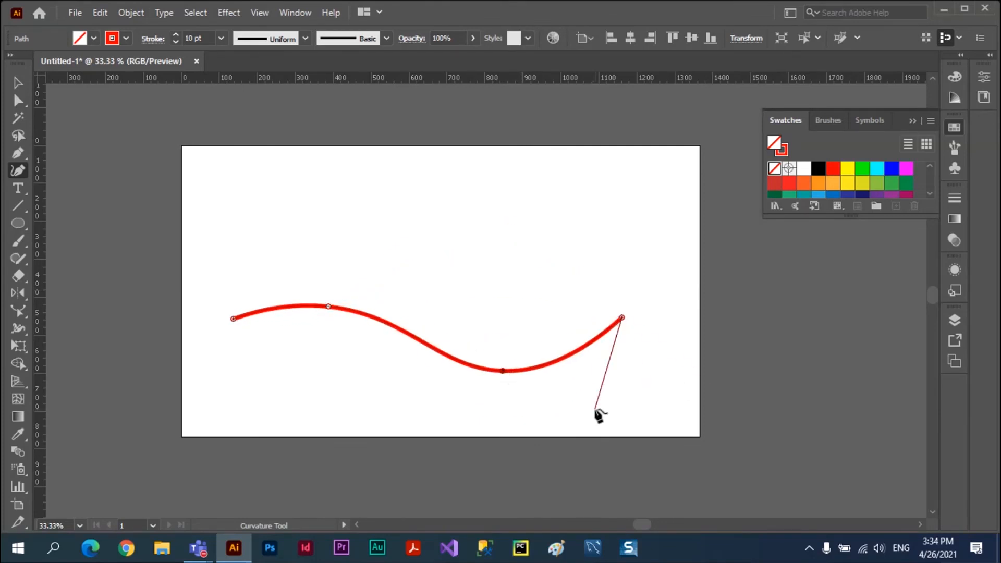
# Extend the wave from its right end into a closed shape with straight sides and base, making the upper-left point a corner.
pyautogui.click(622, 317)
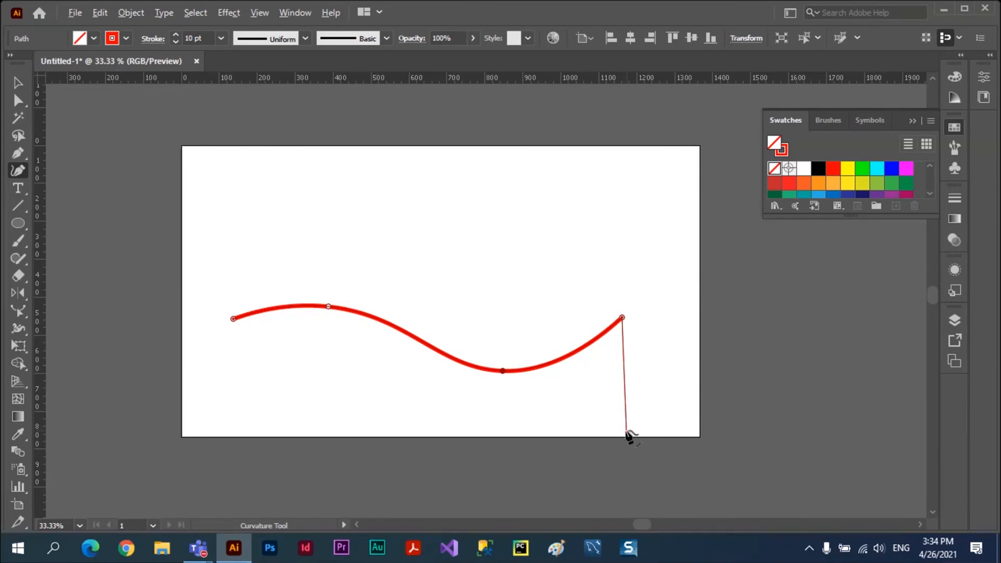
pyautogui.click(625, 430)
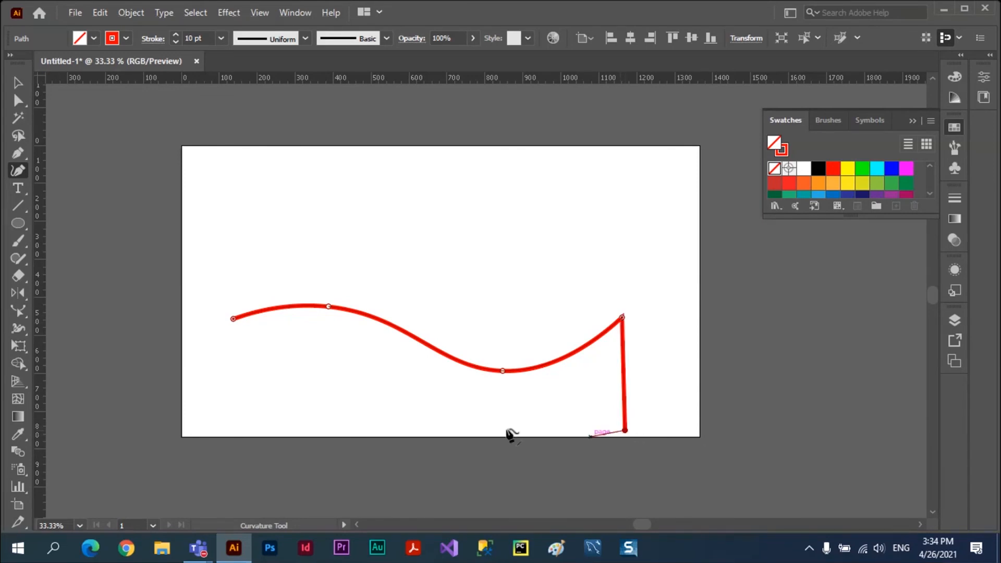
pyautogui.click(233, 432)
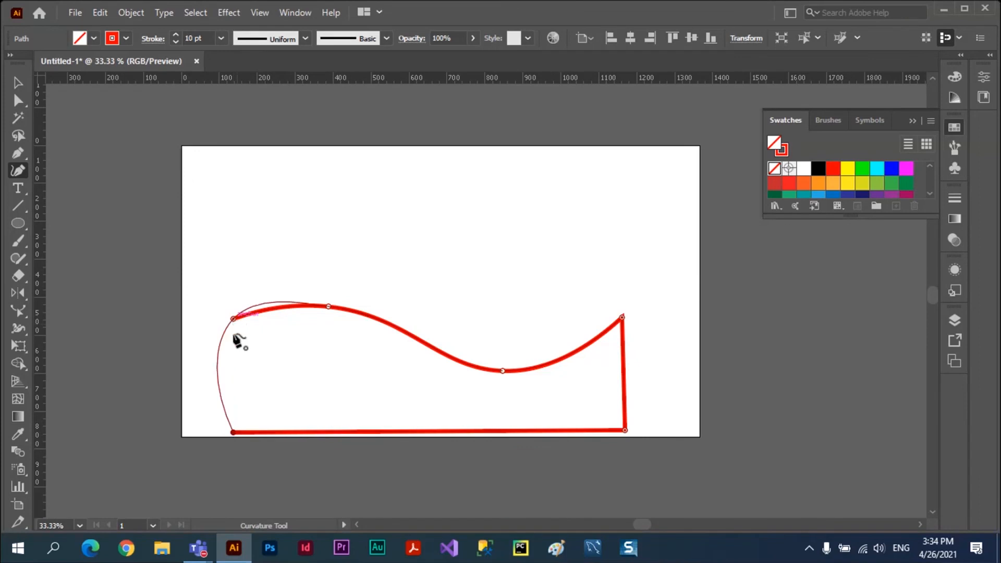
pyautogui.click(235, 336)
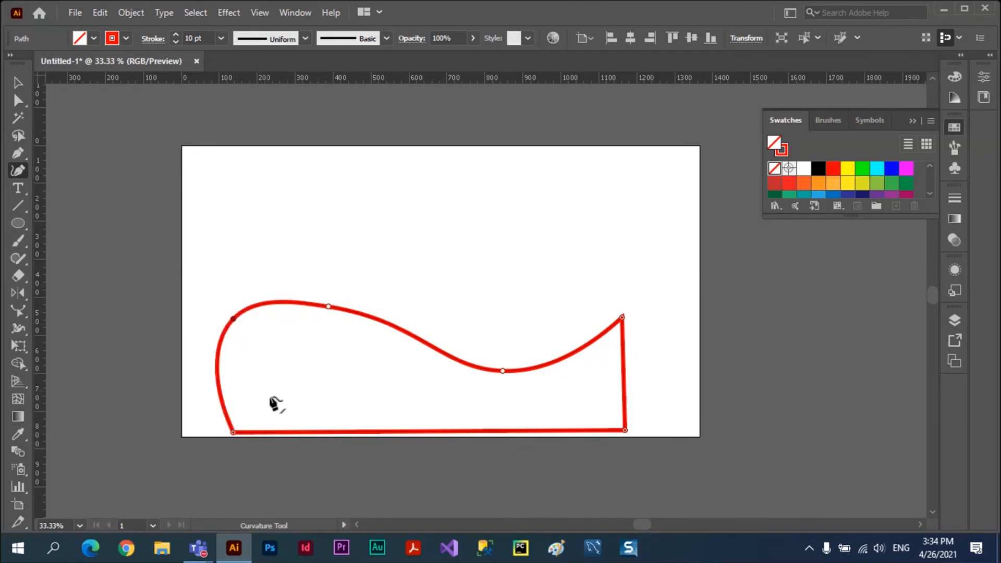
pyautogui.doubleClick(233, 320)
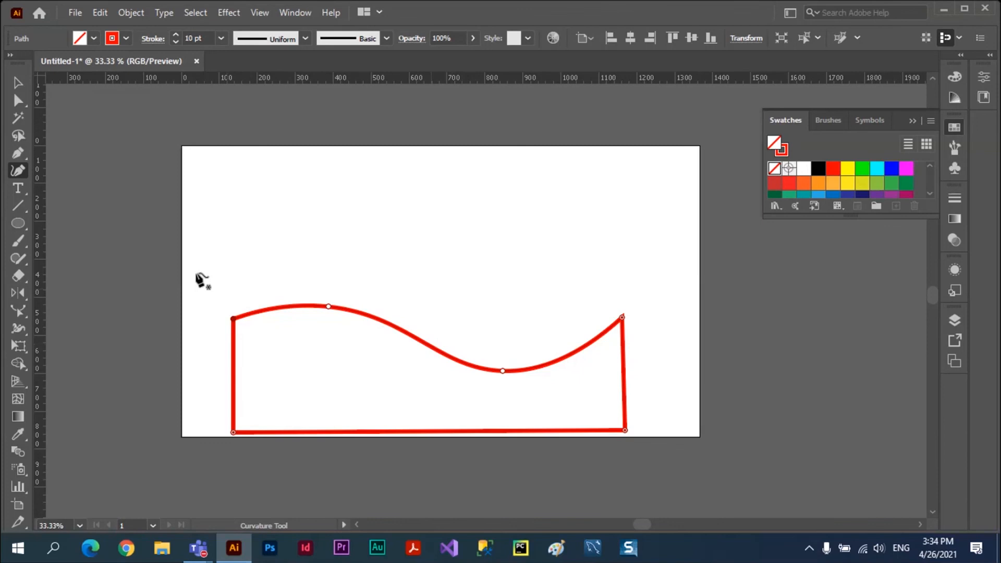
# Fill the closed wave shape with bright green and stretch it past the artboard's right, bottom and left edges.
pyautogui.click(862, 168)
pyautogui.click(18, 82)
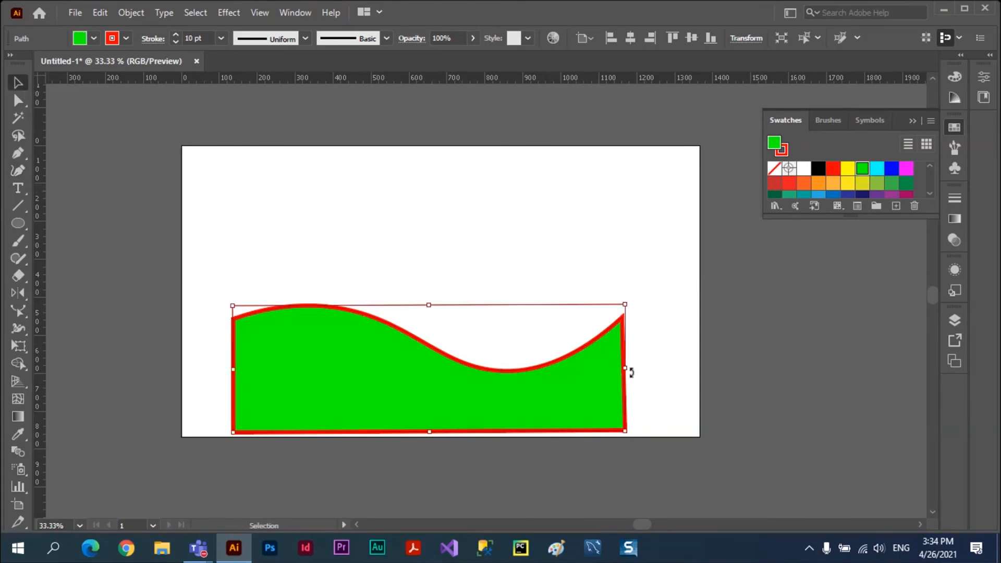
pyautogui.moveTo(625, 368); pyautogui.dragTo(707, 378)
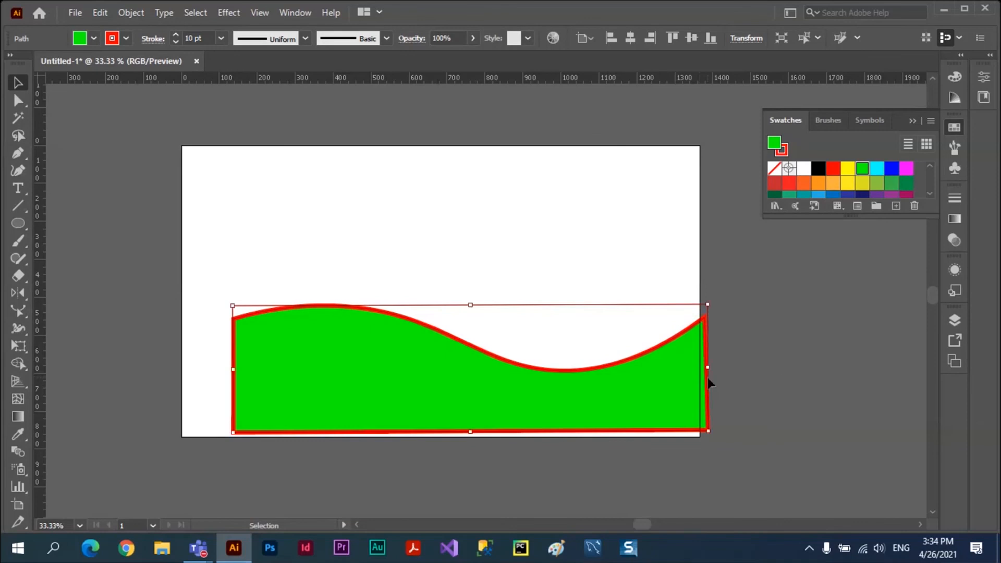
pyautogui.moveTo(470, 431); pyautogui.dragTo(471, 443)
pyautogui.moveTo(233, 374); pyautogui.dragTo(169, 371)
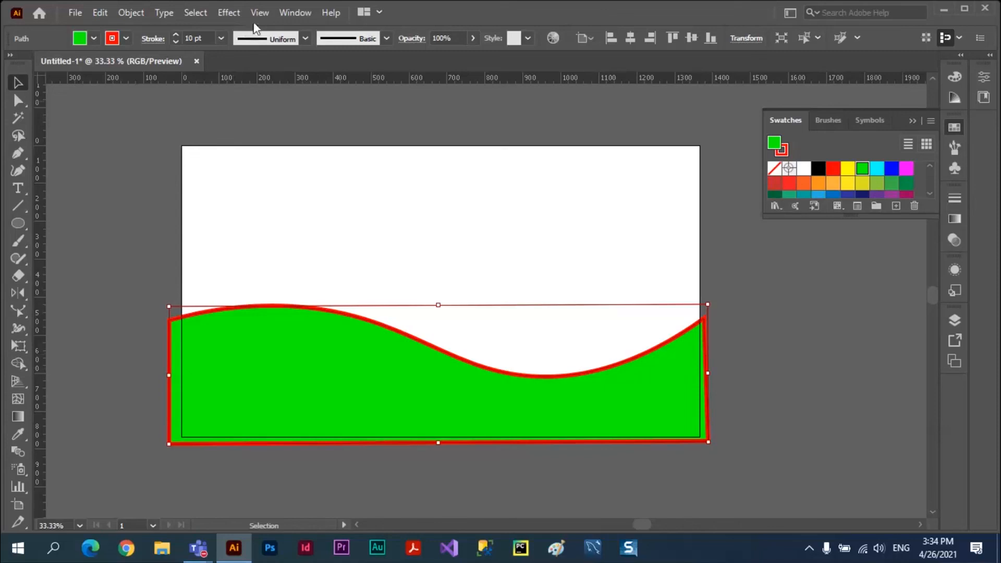
# Turn on Trim View to hide the artwork outside the artboard, and deselect the shape.
pyautogui.click(257, 12)
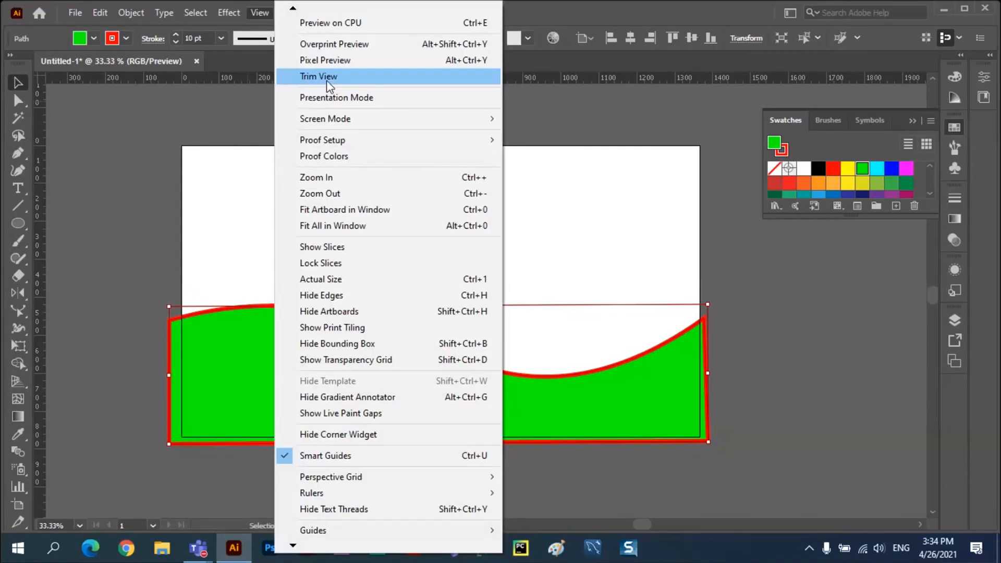
pyautogui.click(300, 77)
pyautogui.click(559, 463)
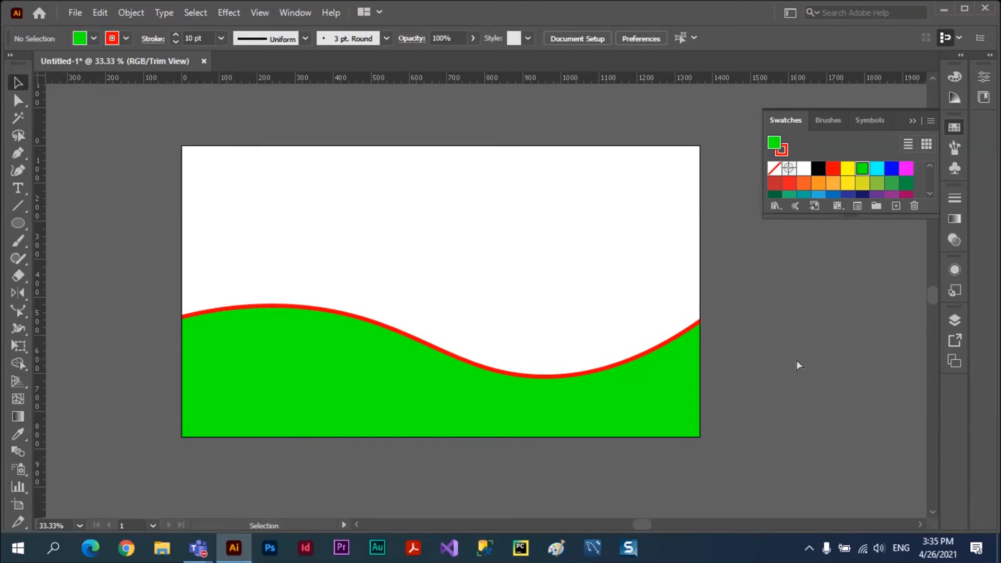
# Delete the green wave shape and fit the artboard in the window.
pyautogui.hotkey('ctrl', 'a')
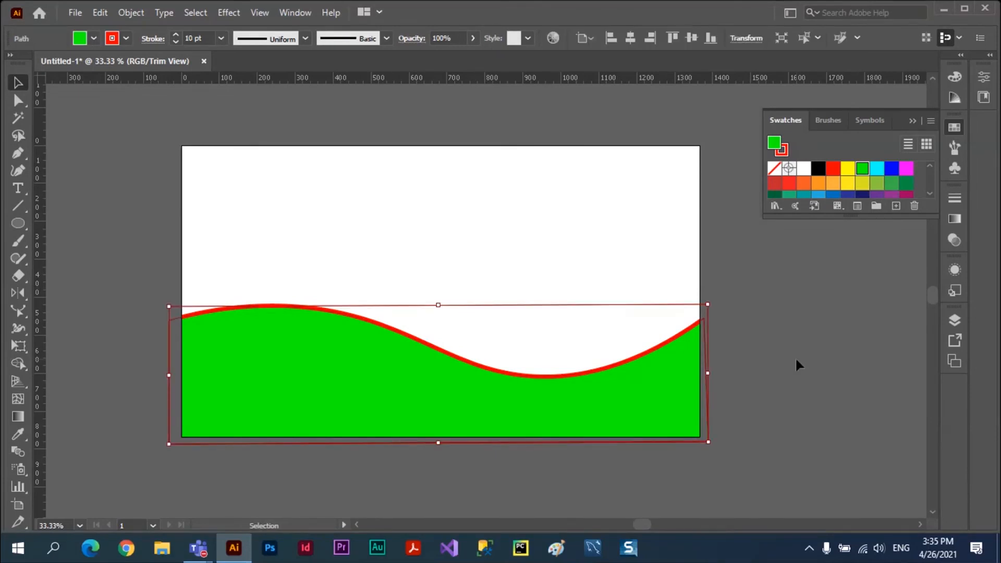
pyautogui.press('Delete')
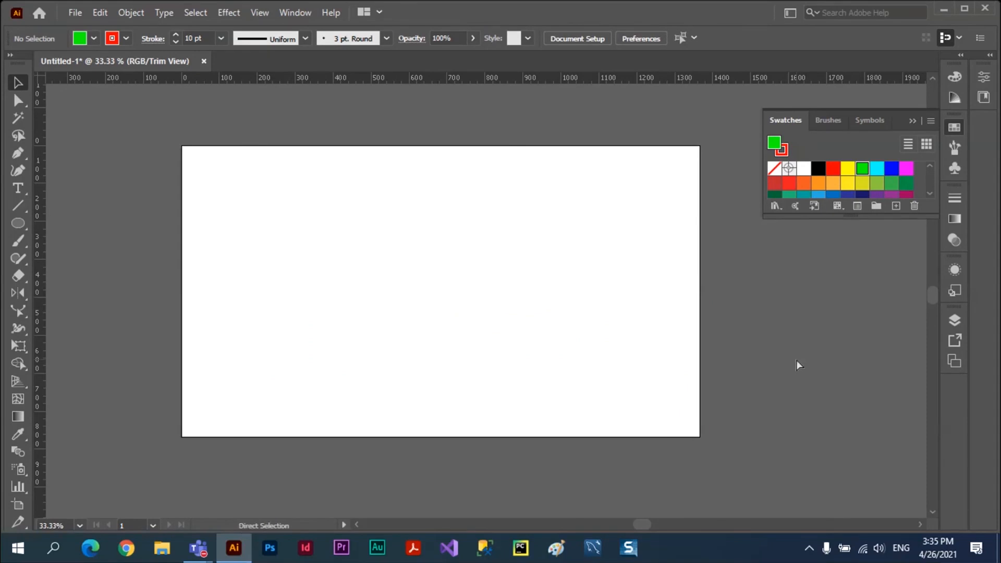
pyautogui.hotkey('ctrl', '0')
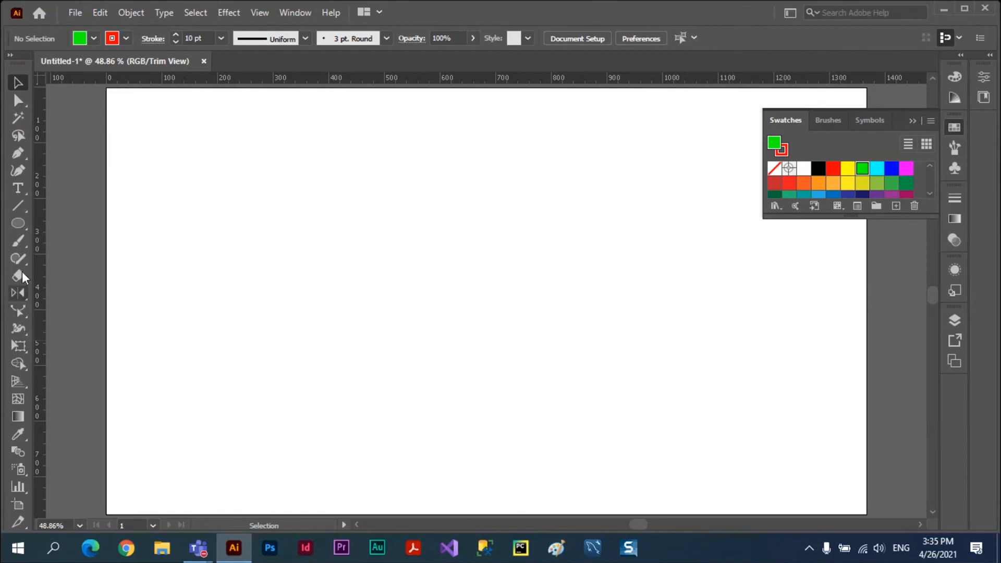
pyautogui.click(18, 295)
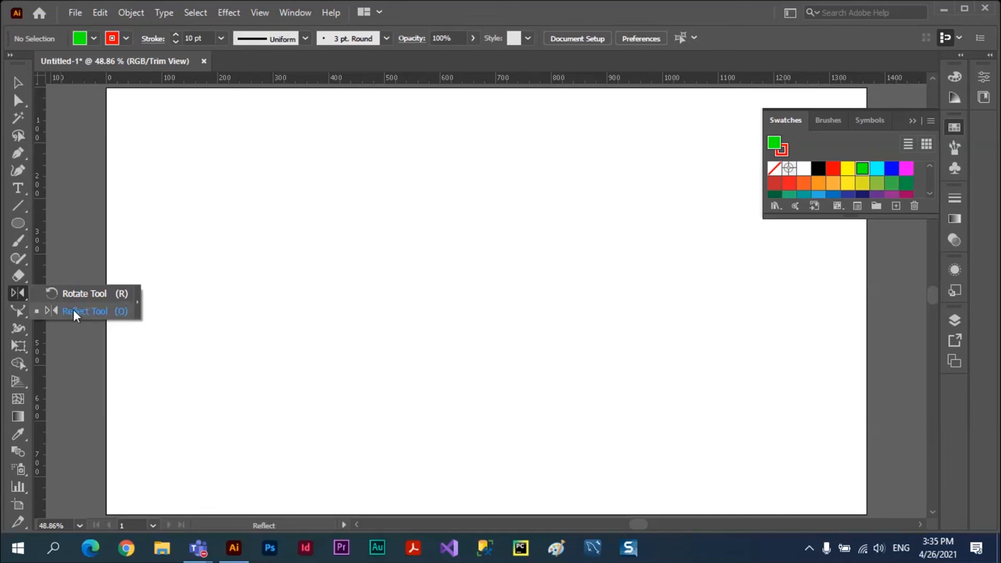
pyautogui.click(73, 309)
pyautogui.click(17, 311)
pyautogui.click(17, 312)
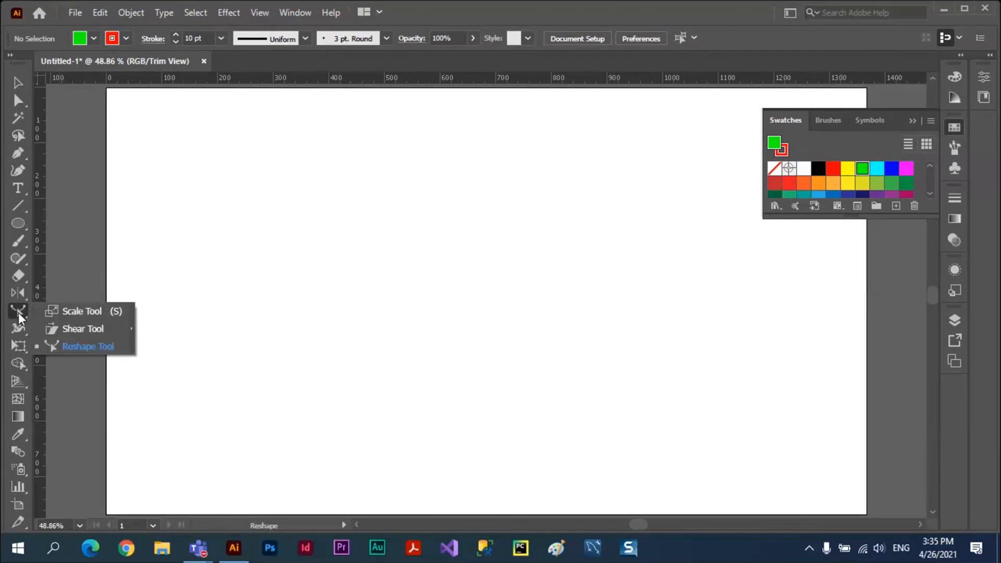
pyautogui.click(84, 346)
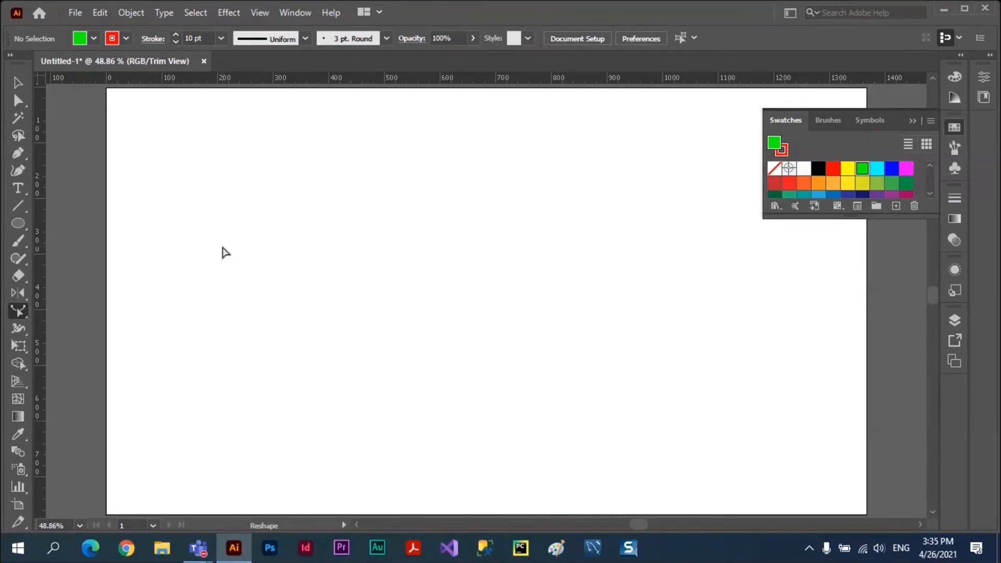
# Draw an ellipse about 125 by 55 px in the artboard's left half, with a dark green fill and no stroke.
pyautogui.click(18, 224)
pyautogui.moveTo(215, 239)
pyautogui.mouseDown()
pyautogui.moveTo(252, 266)
pyautogui.moveTo(286, 272)
pyautogui.mouseUp()
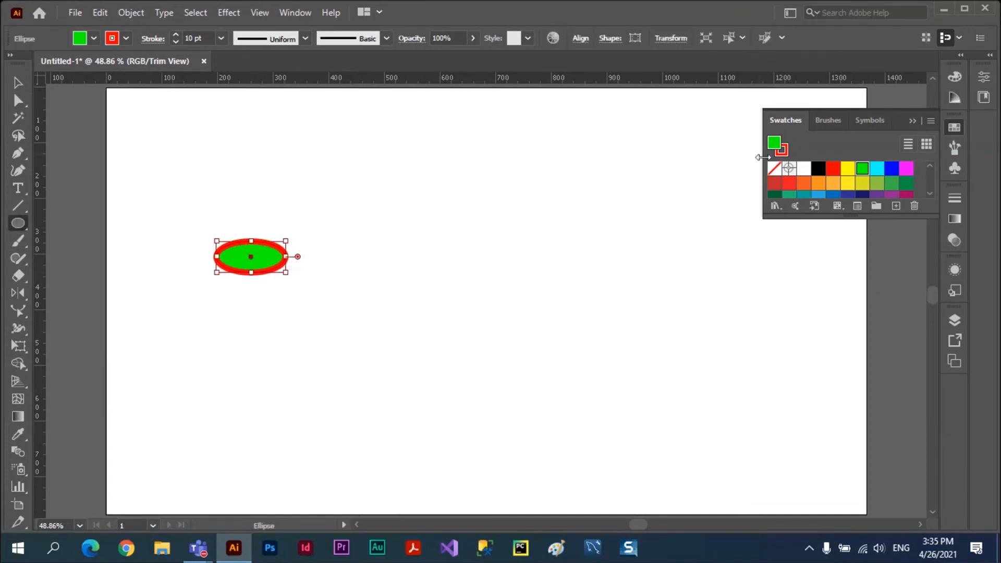
pyautogui.click(773, 195)
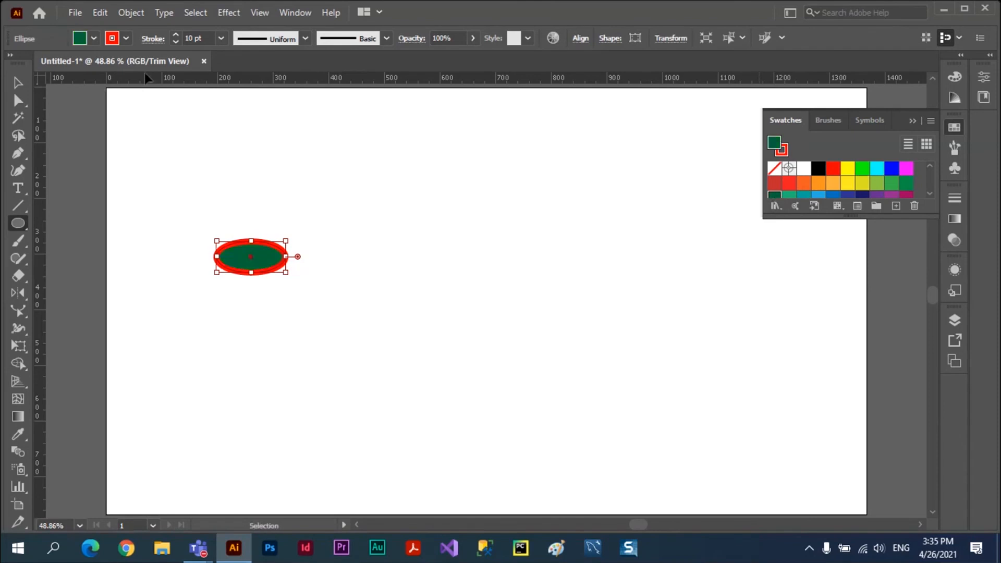
pyautogui.click(125, 40)
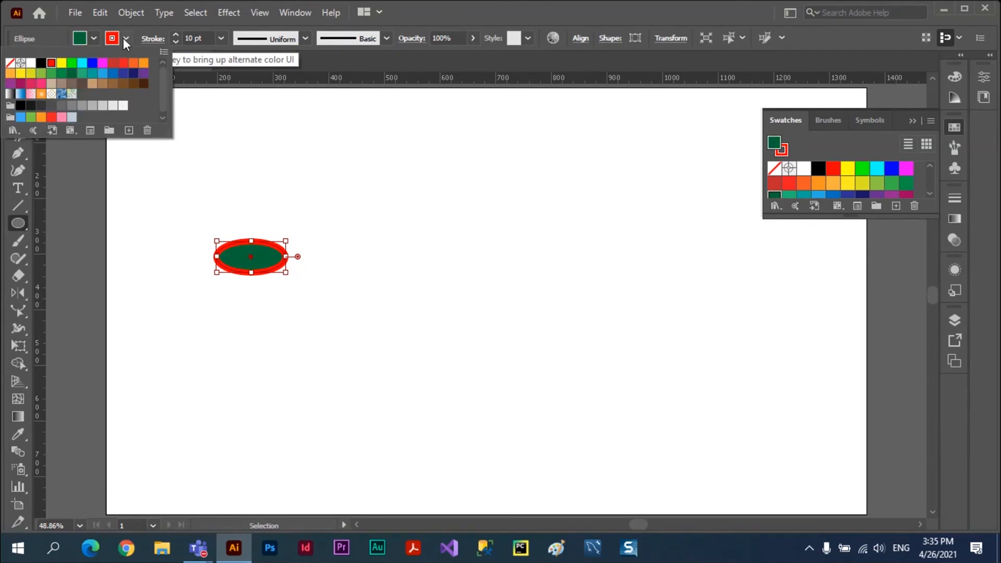
pyautogui.click(10, 62)
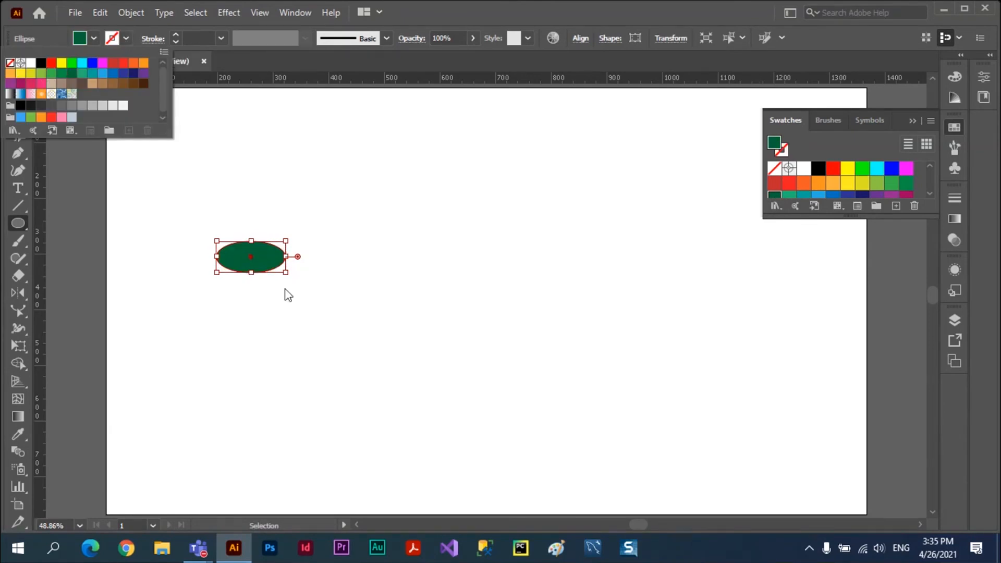
pyautogui.click(476, 24)
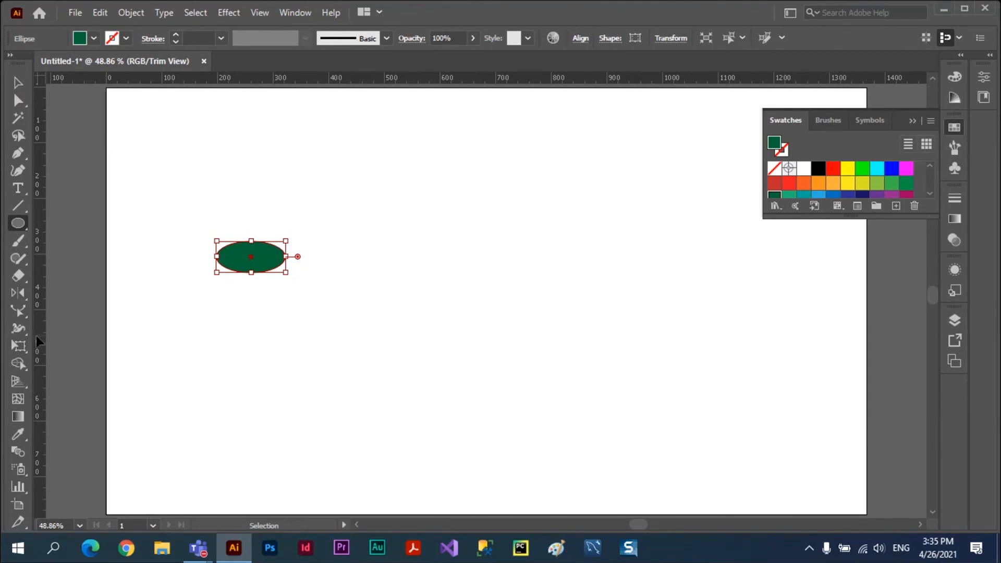
# Examine the Reflect settings and the other Transform commands for the ellipse without applying any of them.
pyautogui.click(131, 12)
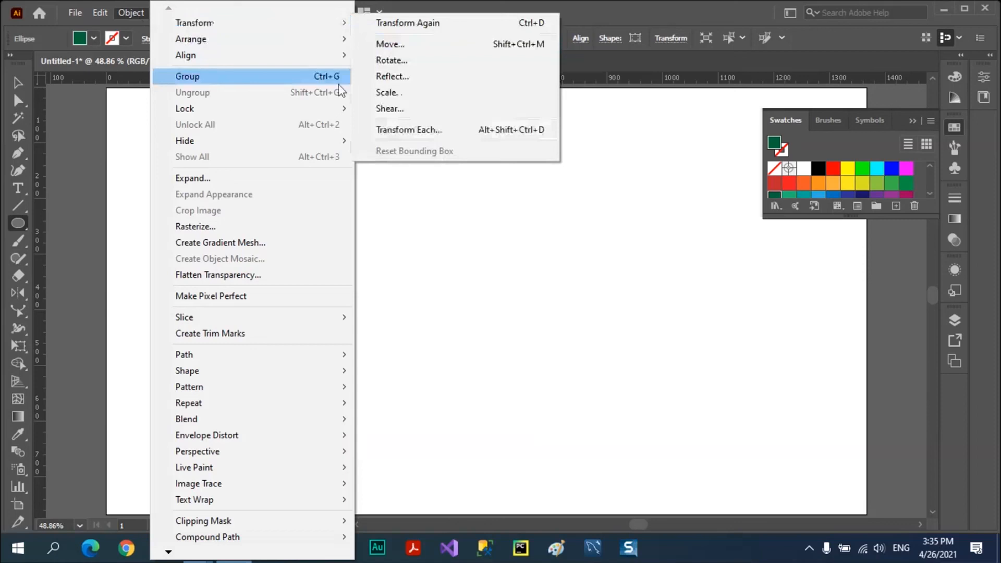
pyautogui.moveTo(252, 24)
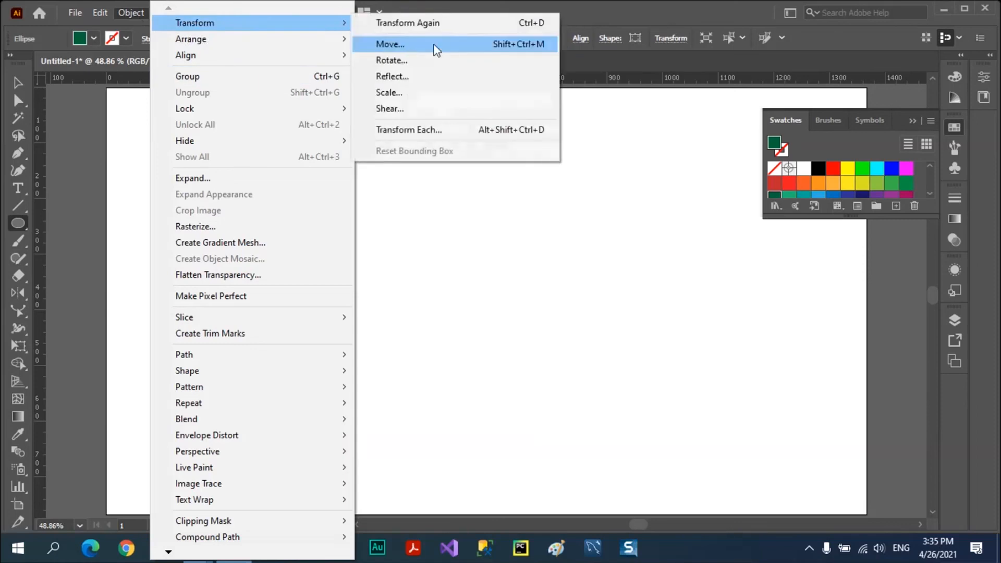
pyautogui.click(406, 79)
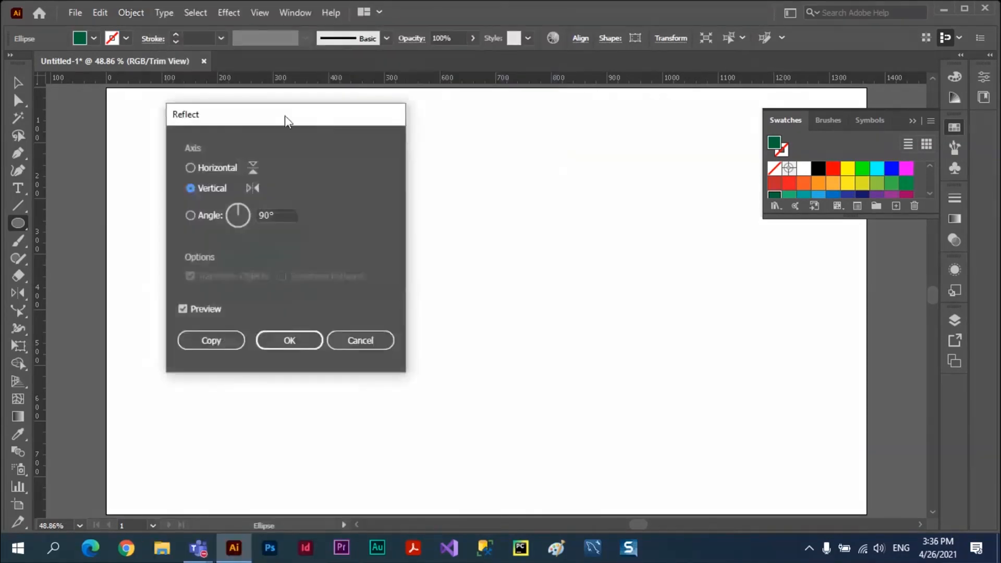
pyautogui.moveTo(286, 116); pyautogui.dragTo(560, 145)
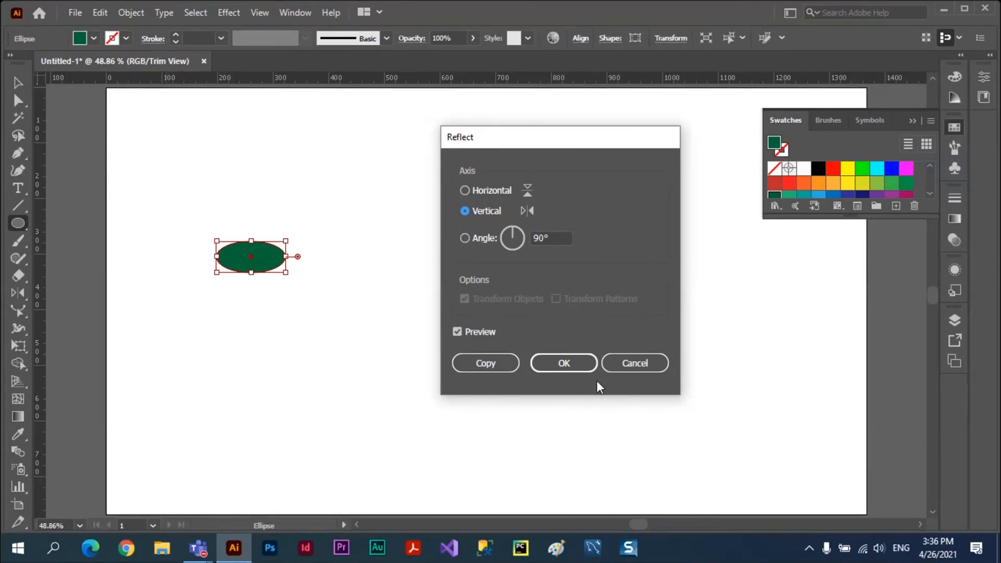
pyautogui.click(635, 362)
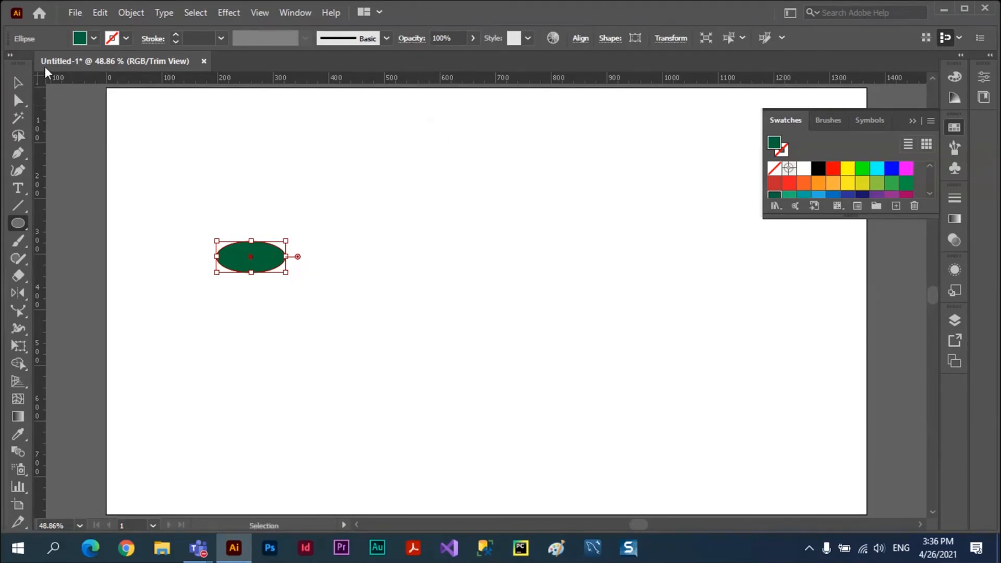
pyautogui.click(125, 14)
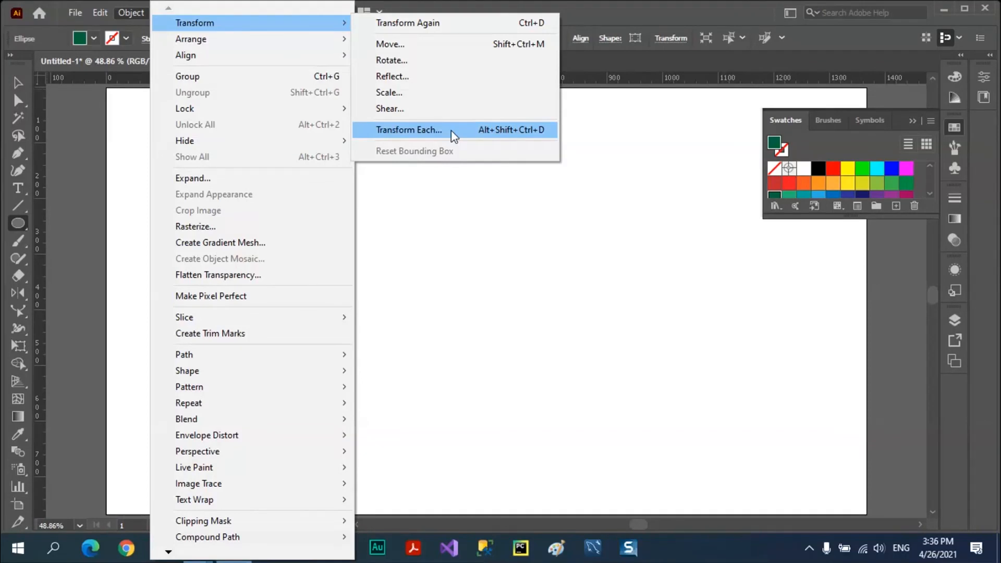
# Delete the dark green ellipse from the artboard.
pyautogui.click(18, 83)
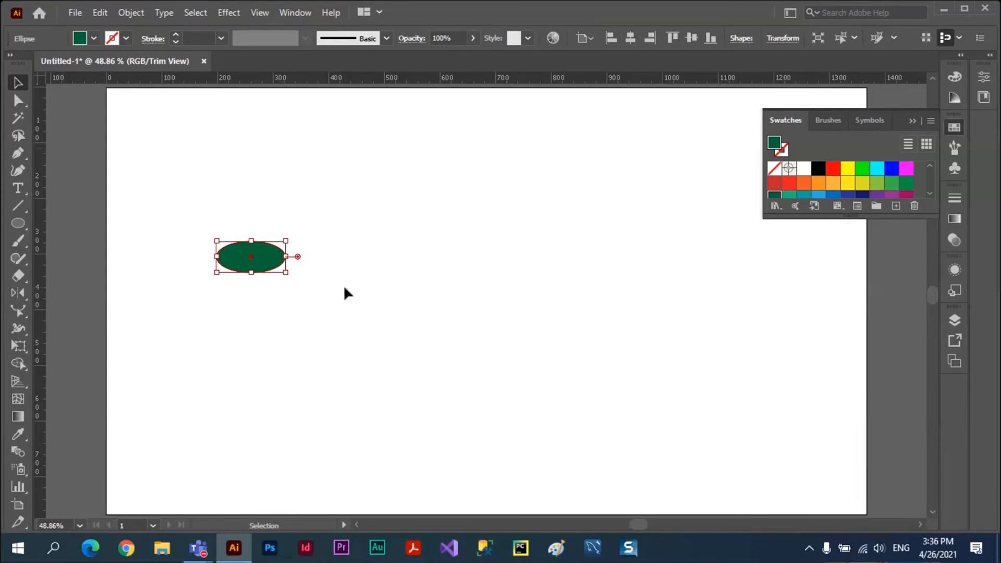
pyautogui.press('Delete')
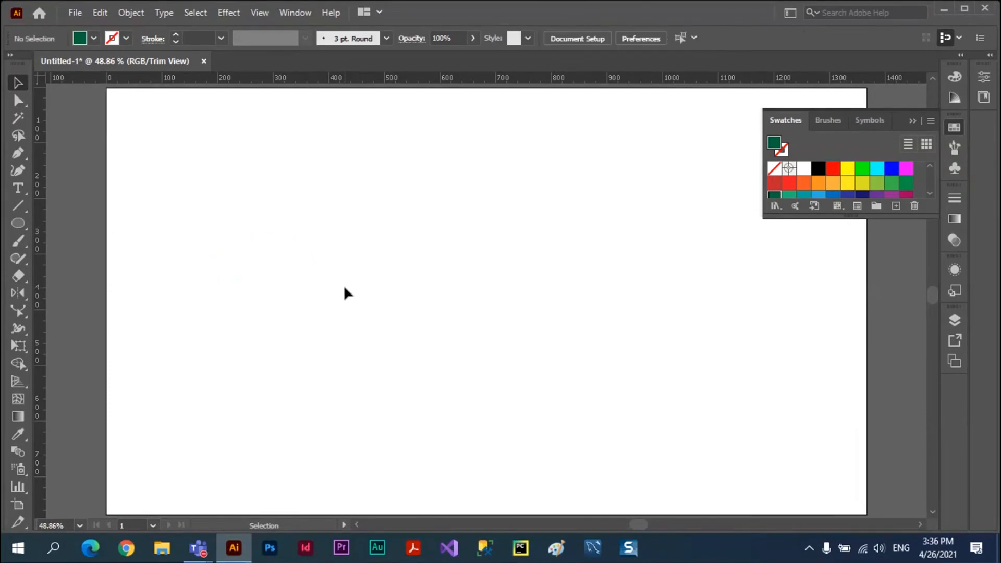
# Draw a small five-pointed star near the artboard's upper-left corner, fill it with red, and deselect it.
pyautogui.click(22, 222)
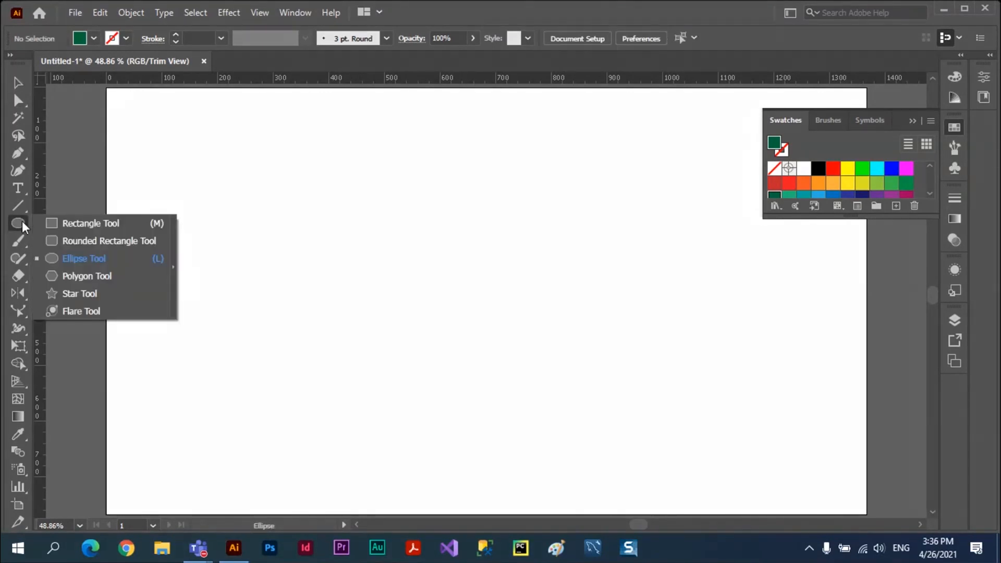
pyautogui.click(89, 293)
pyautogui.moveTo(209, 153); pyautogui.dragTo(219, 163)
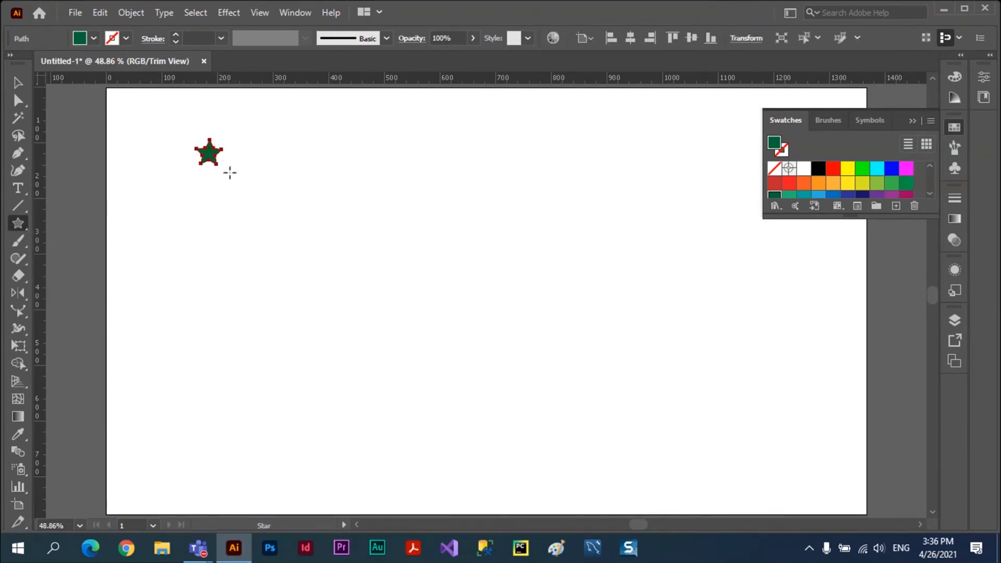
pyautogui.click(833, 168)
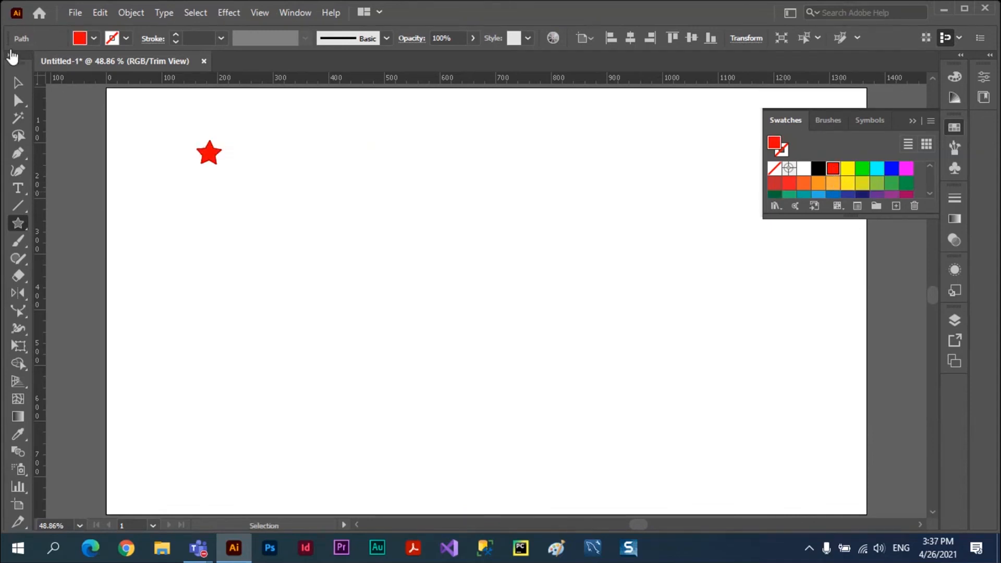
pyautogui.click(18, 82)
pyautogui.click(320, 181)
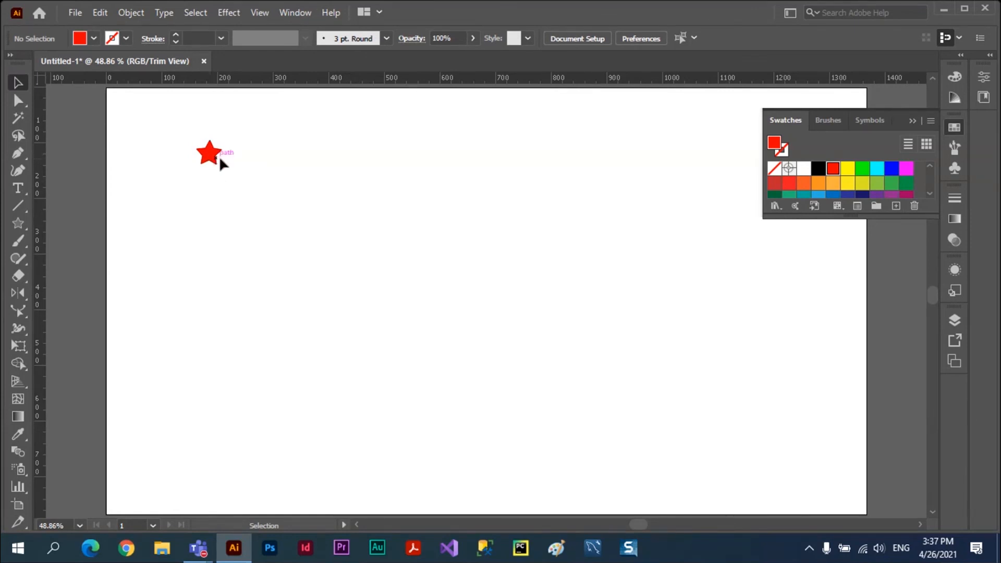
# Duplicate the red star about 130 px to its right and repeat the copy once with Transform Again.
pyautogui.moveTo(211, 158); pyautogui.dragTo(286, 159)
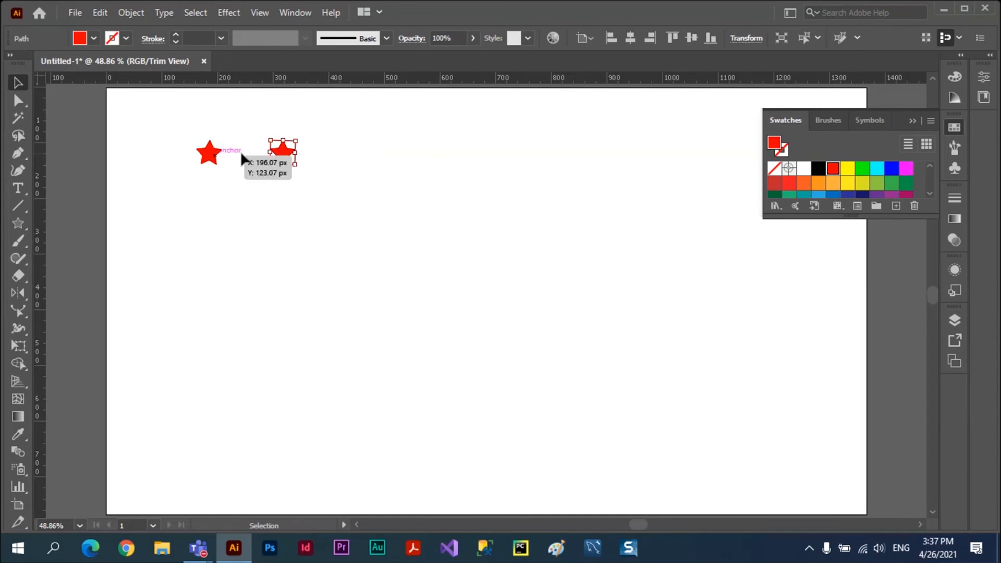
pyautogui.click(134, 13)
pyautogui.moveTo(163, 20)
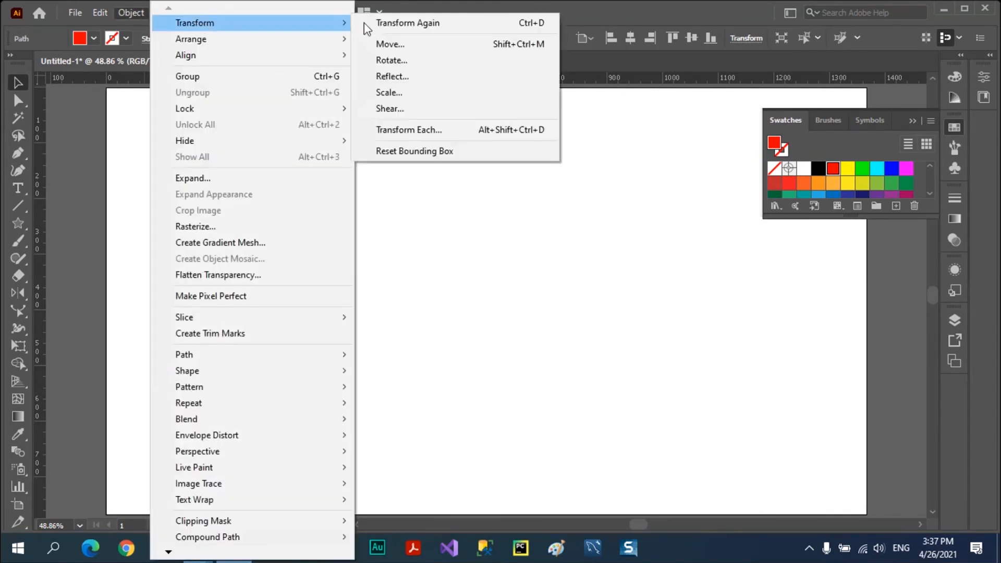
pyautogui.click(539, 26)
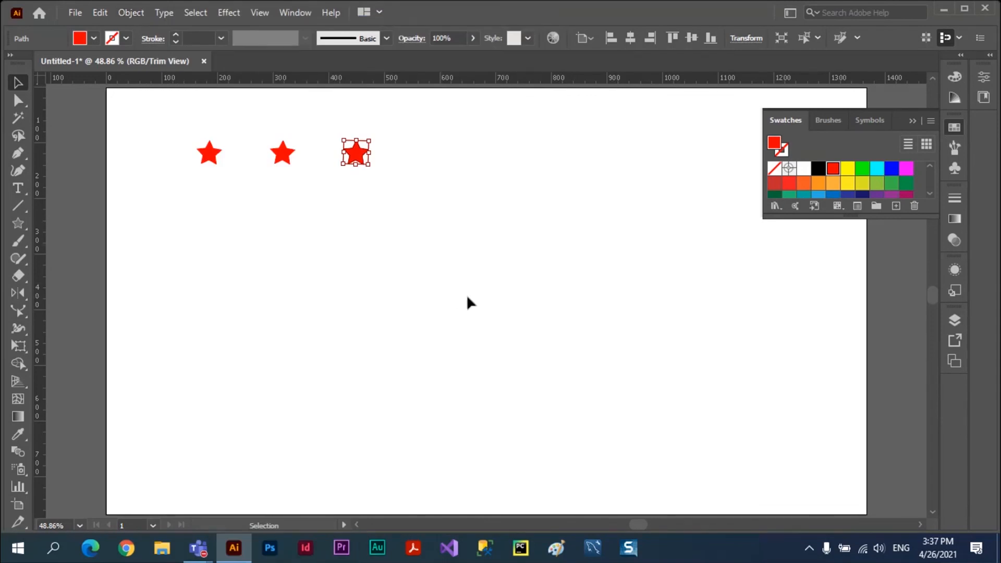
# Repeat the last star copy until an evenly spaced row of nine stars spans the artboard.
pyautogui.press('ctrl')
pyautogui.hotkey('ctrl', 'd')
pyautogui.hotkey('ctrl', 'd')
pyautogui.hotkey('ctrl', 'd')
pyautogui.hotkey('ctrl', 'd')
pyautogui.hotkey('ctrl', 'd')
pyautogui.click(473, 305)
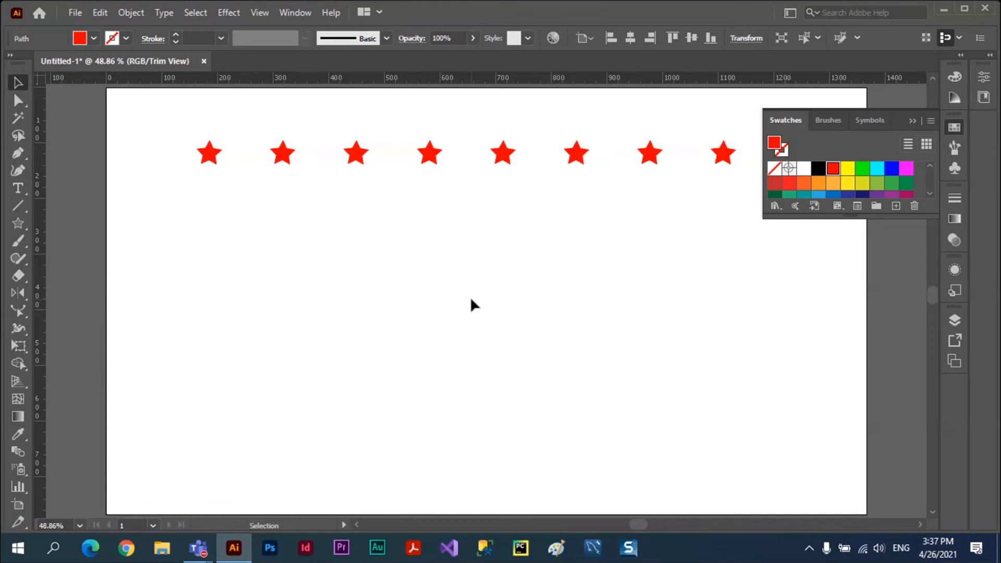
pyautogui.hotkey('ctrl', 'd')
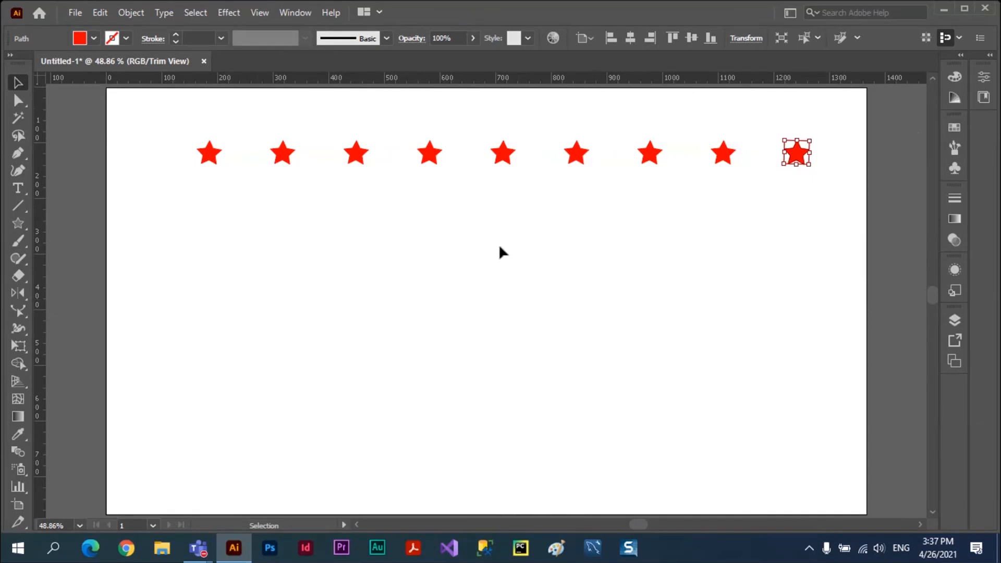
# Copy the whole star row about 100 px downward and repeat the copy until the grid has seven rows.
pyautogui.click(258, 246)
pyautogui.moveTo(165, 115); pyautogui.dragTo(839, 196)
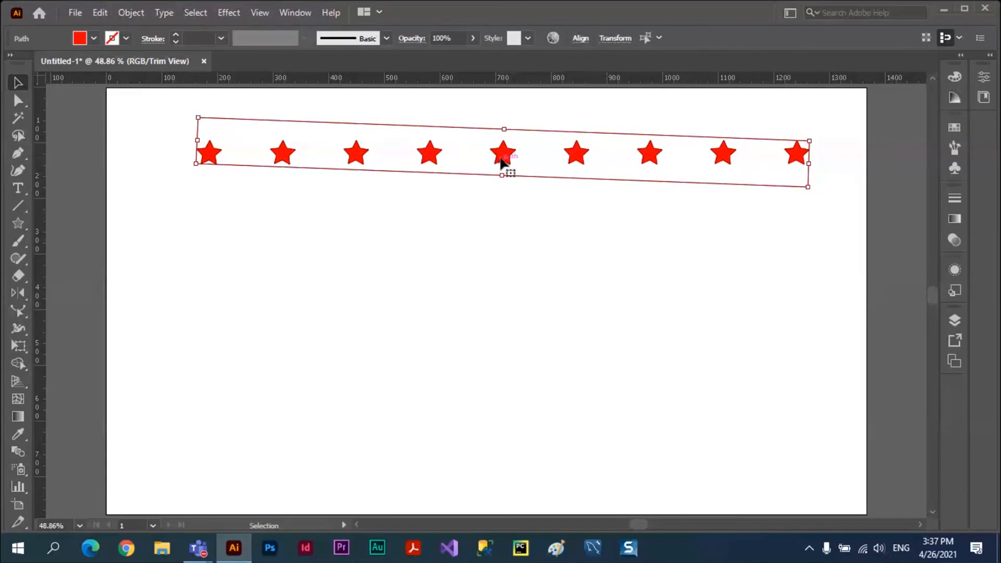
pyautogui.keyDown('alt'); pyautogui.moveTo(502, 163); pyautogui.dragTo(506, 213); pyautogui.keyUp('alt')
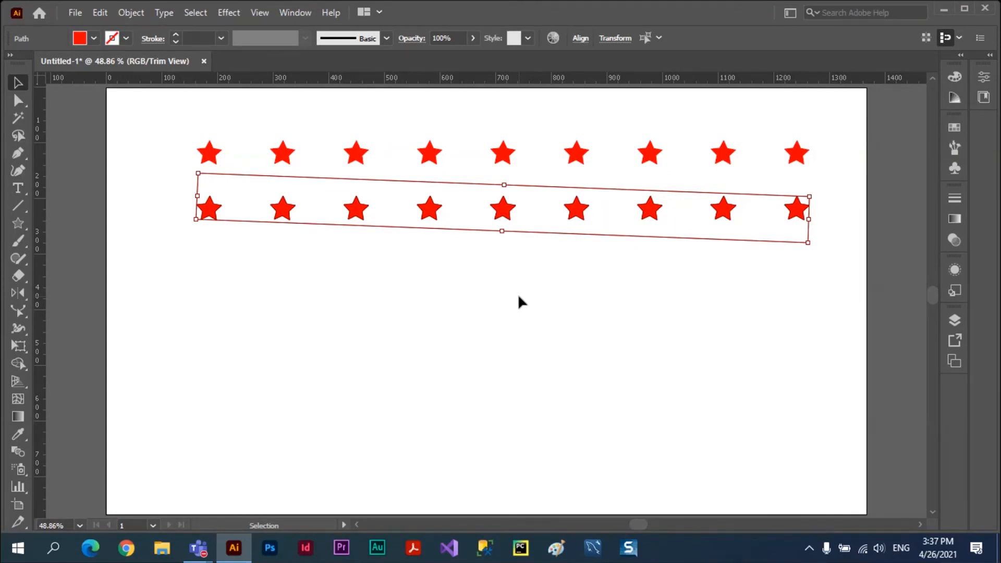
pyautogui.hotkey('ctrl', 'd')
pyautogui.hotkey('ctrl', 'd')
pyautogui.hotkey('ctrl', 'd')
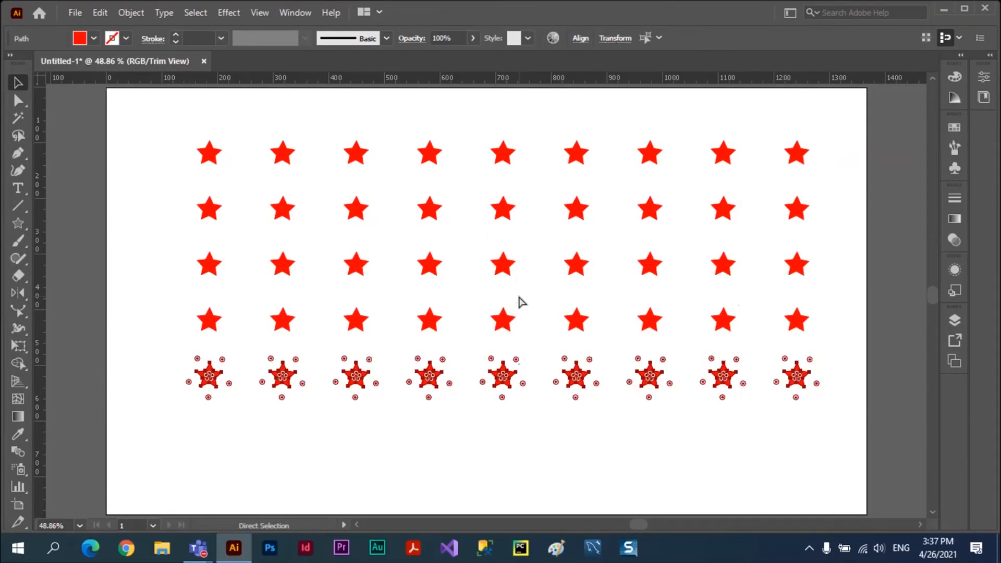
pyautogui.hotkey('ctrl', 'd')
pyautogui.hotkey('ctrl', 'd')
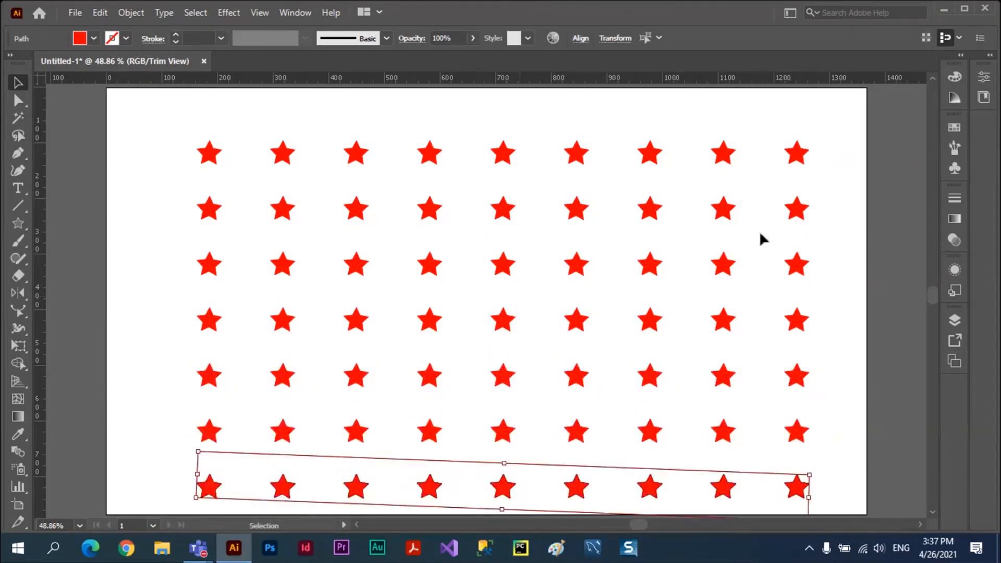
pyautogui.click(884, 236)
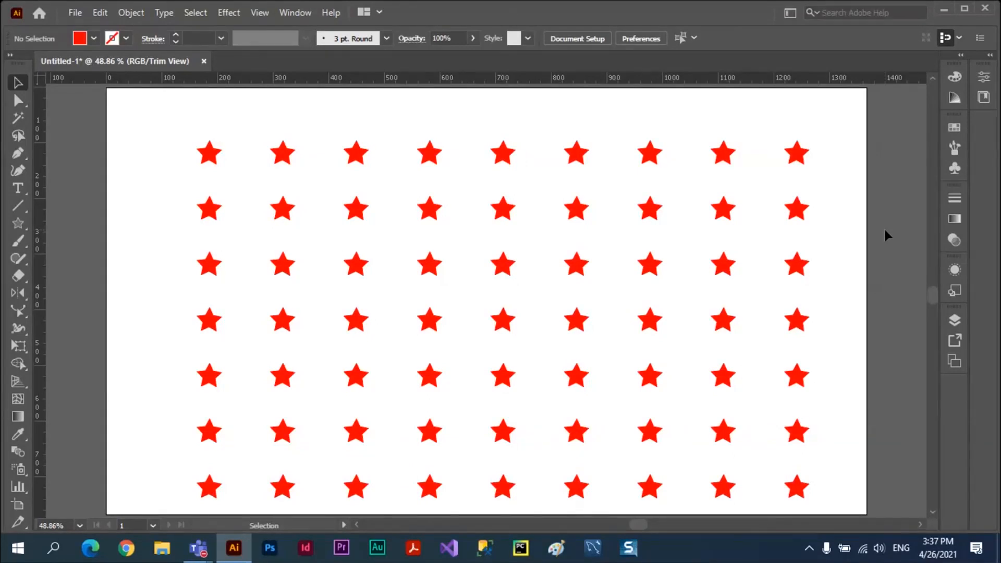
# Select all the stars and shrink the grid slightly from its upper-left corner.
pyautogui.click(215, 160)
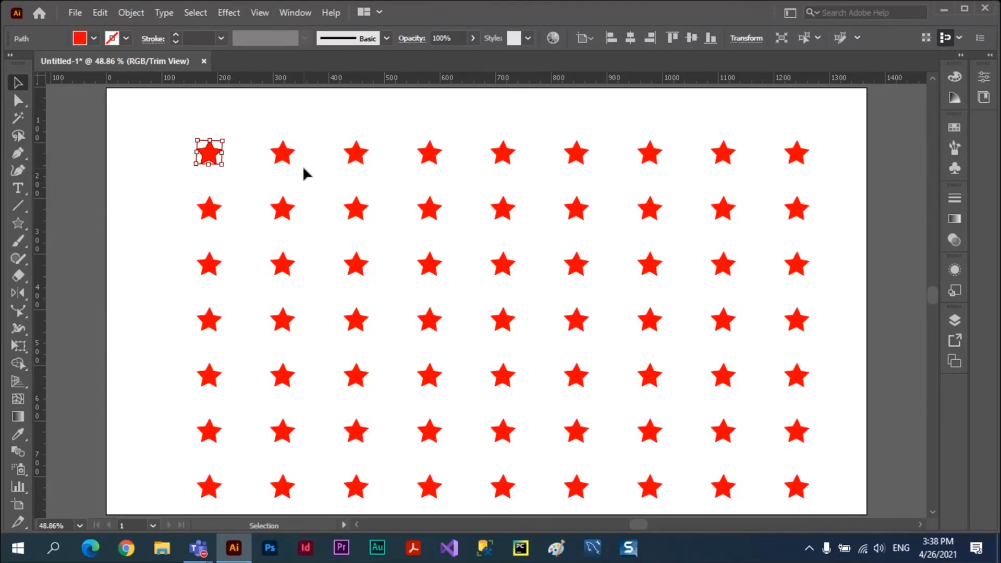
pyautogui.press('a')
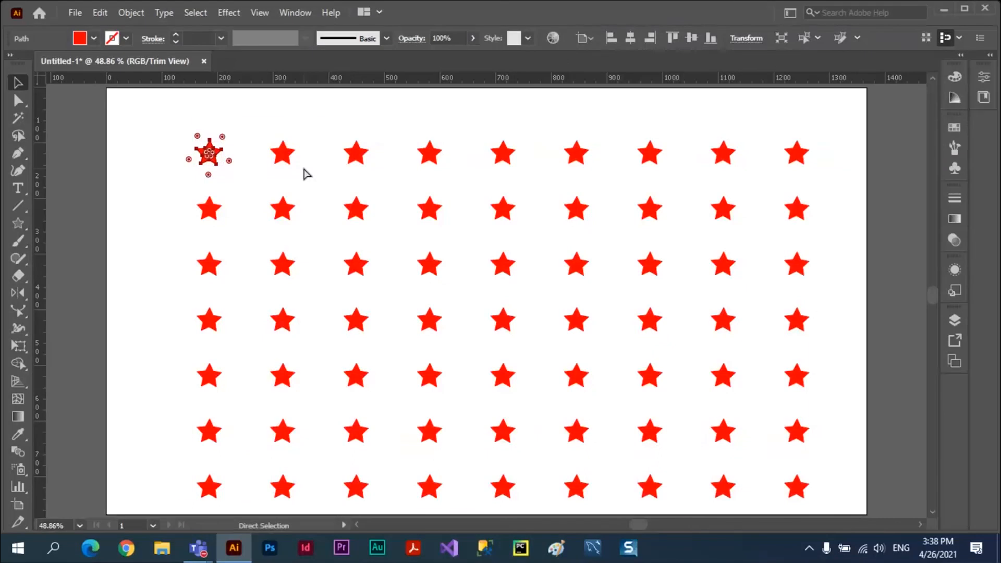
pyautogui.press('v')
pyautogui.moveTo(197, 119)
pyautogui.mouseDown()
pyautogui.moveTo(456, 259)
pyautogui.moveTo(310, 173)
pyautogui.moveTo(221, 138)
pyautogui.moveTo(250, 157)
pyautogui.moveTo(205, 120)
pyautogui.mouseUp()
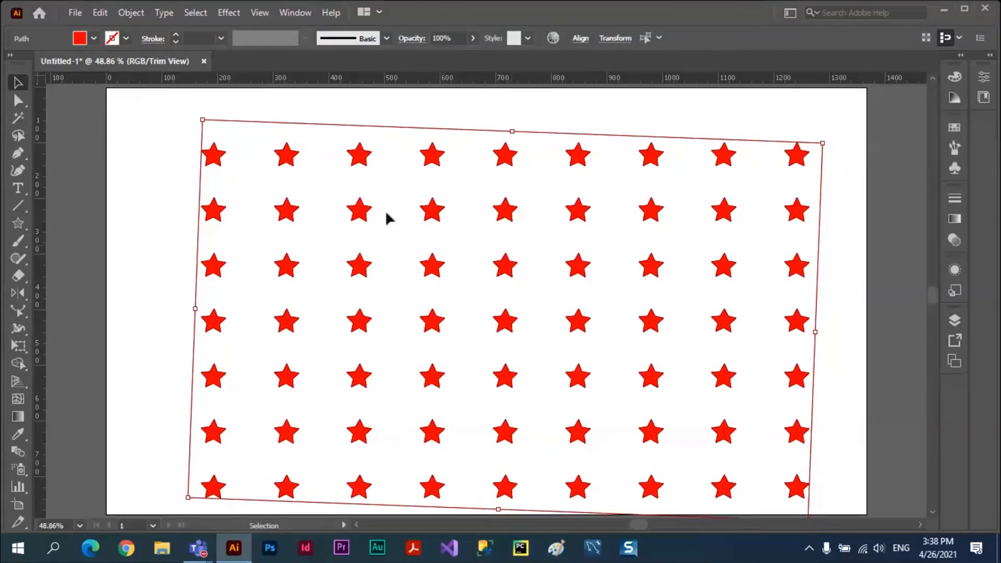
# Start Transform Each on the star grid and set the scale to 122% horizontal and 124% vertical.
pyautogui.click(130, 13)
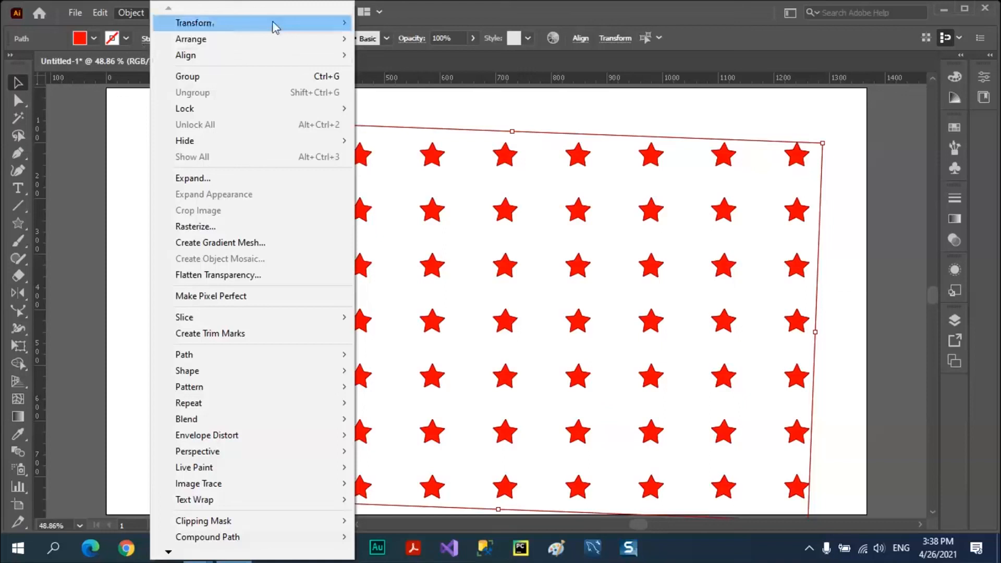
pyautogui.moveTo(275, 23)
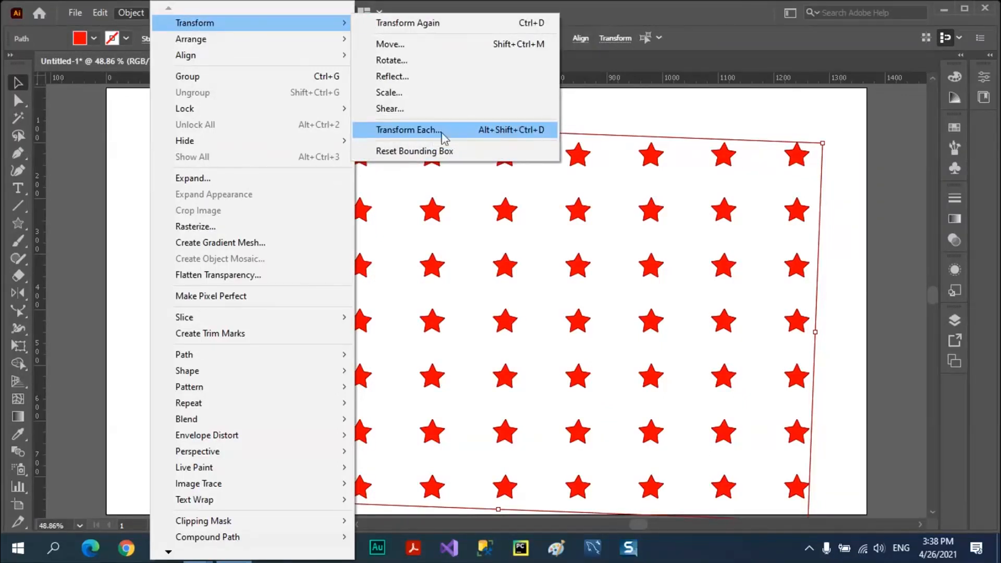
pyautogui.click(429, 130)
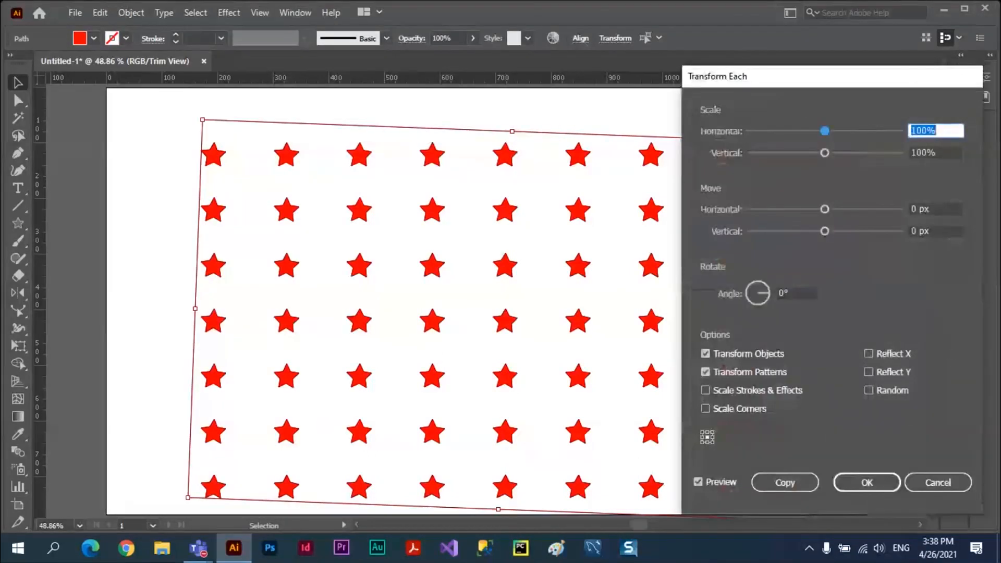
pyautogui.moveTo(813, 79); pyautogui.dragTo(786, 41)
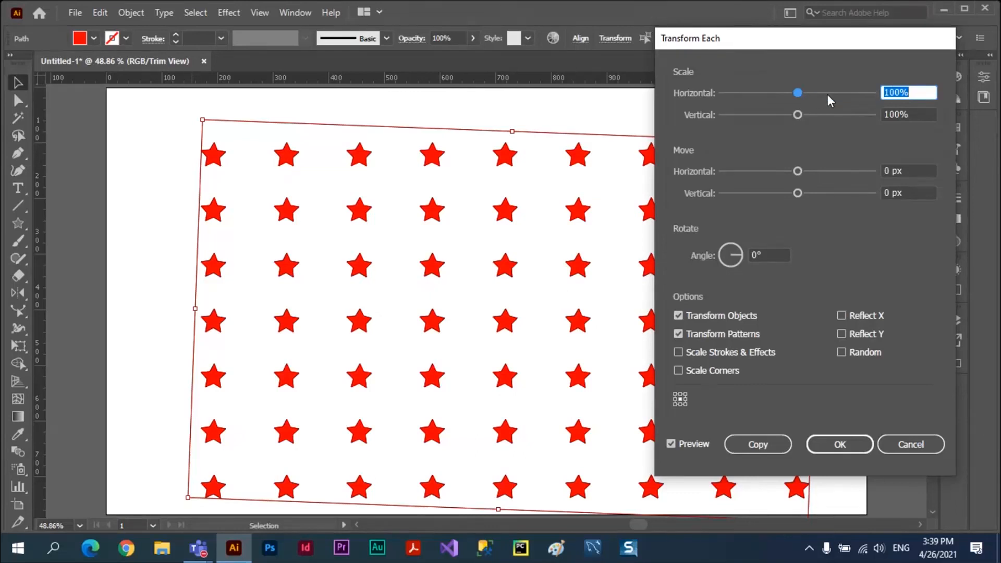
pyautogui.click(808, 93)
pyautogui.click(808, 115)
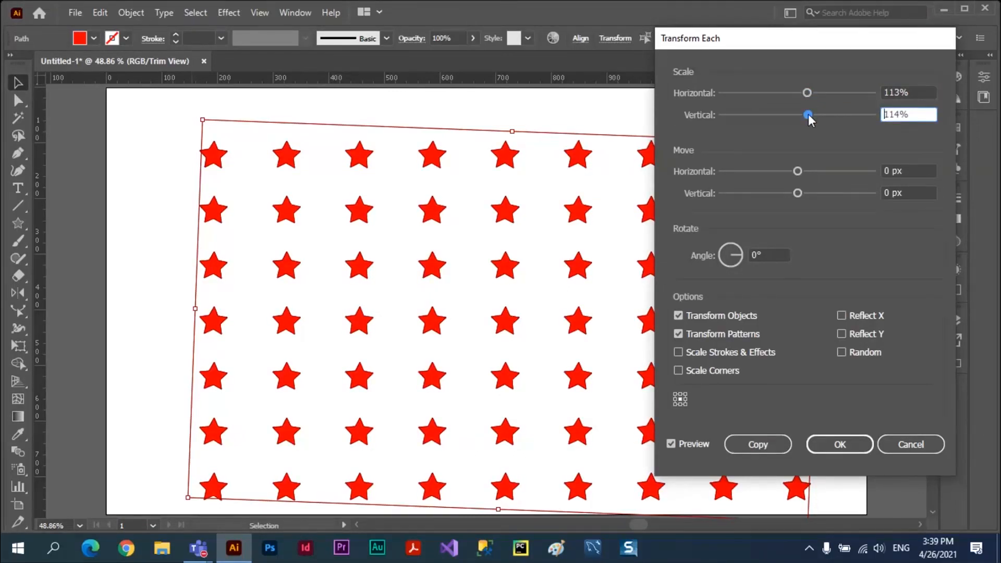
pyautogui.click(814, 92)
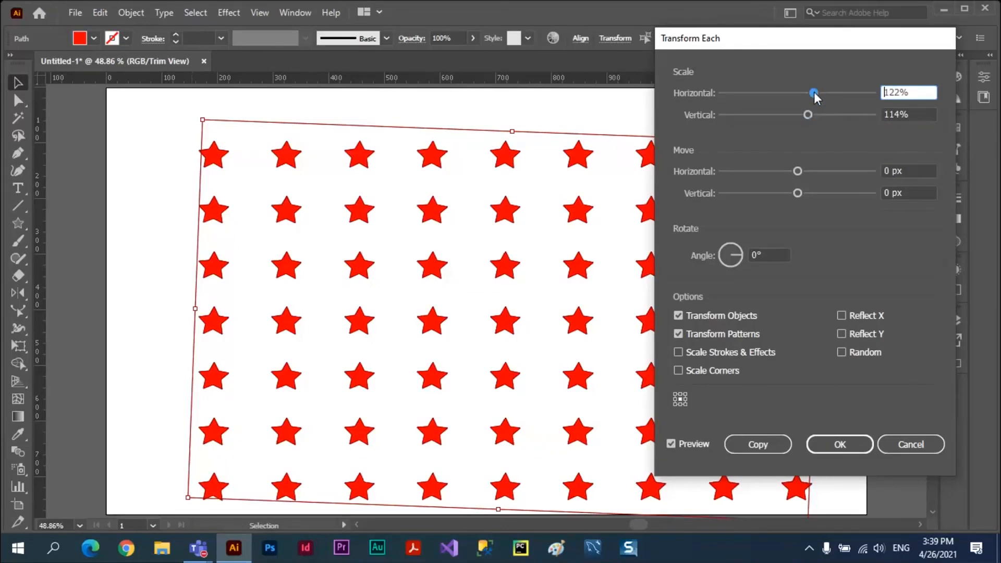
pyautogui.press('Tab')
pyautogui.write('124')
pyautogui.hotkey('shift', 'Tab')
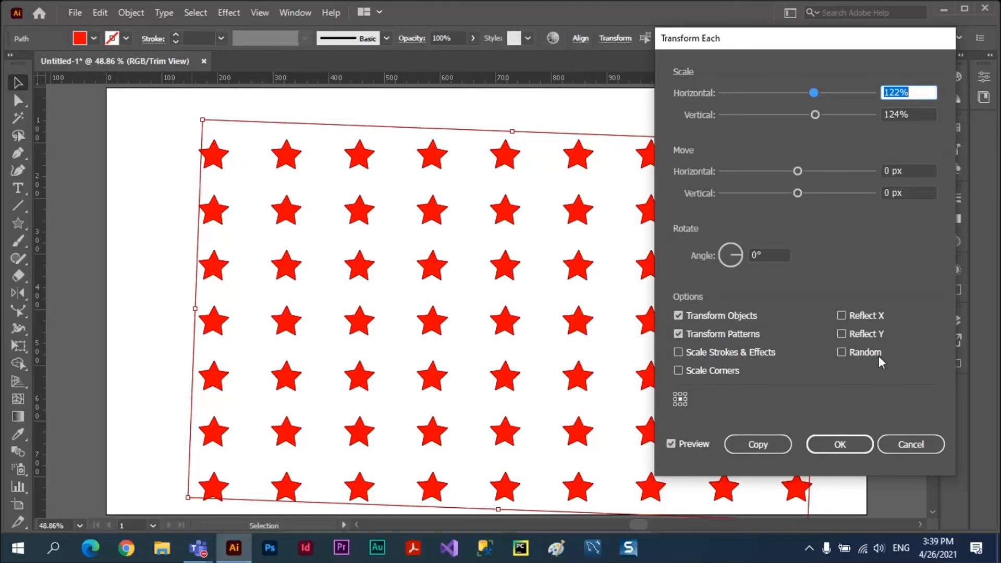
# Enable Random in Transform Each and raise both the horizontal and vertical scale to 200%.
pyautogui.click(840, 352)
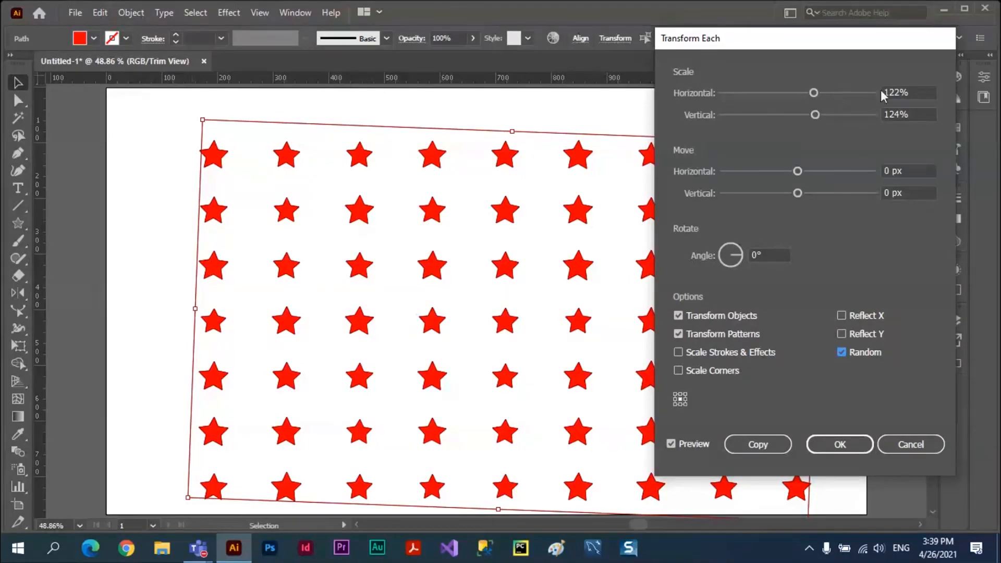
pyautogui.click(837, 93)
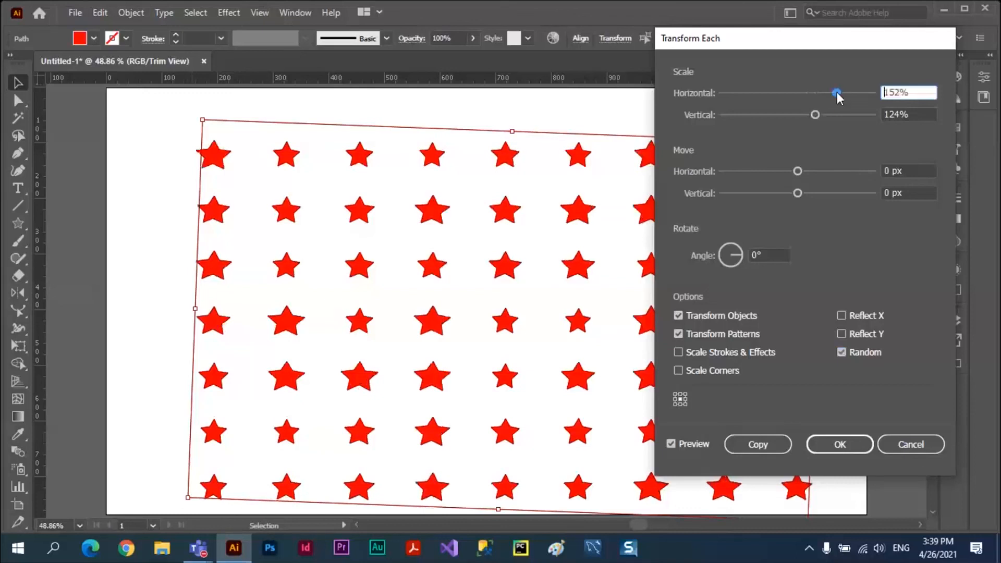
pyautogui.click(838, 115)
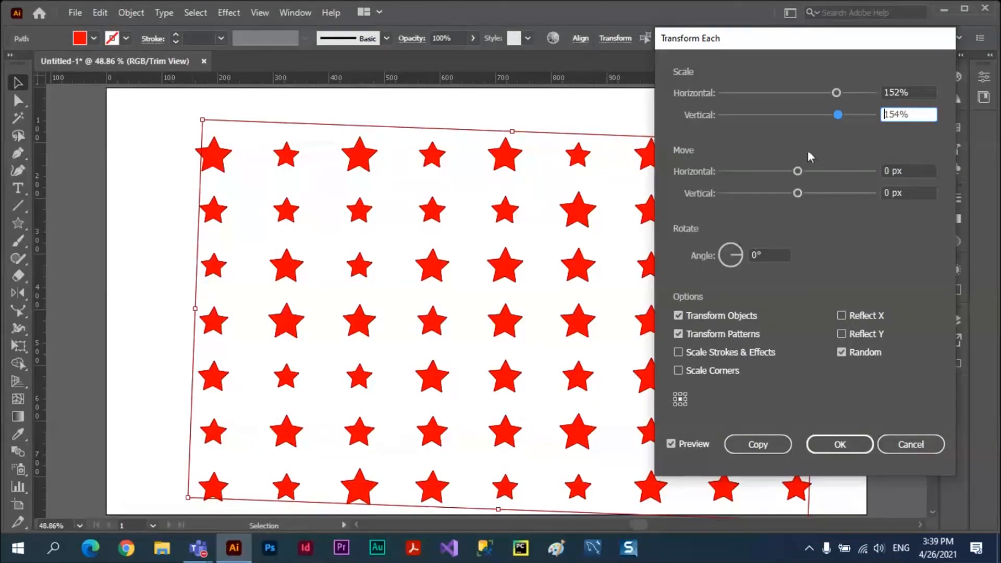
pyautogui.click(846, 93)
pyautogui.click(845, 115)
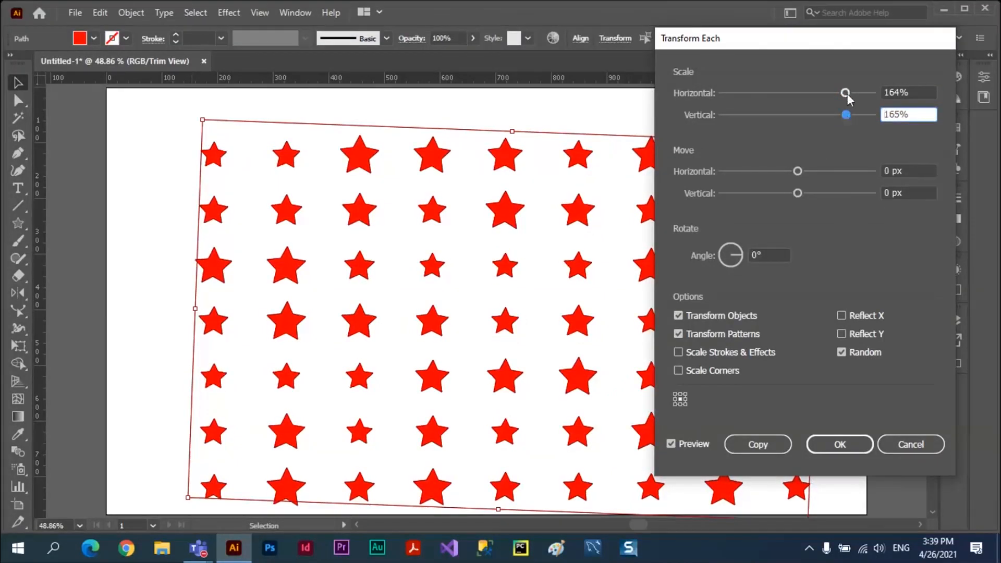
pyautogui.moveTo(846, 93); pyautogui.dragTo(850, 92)
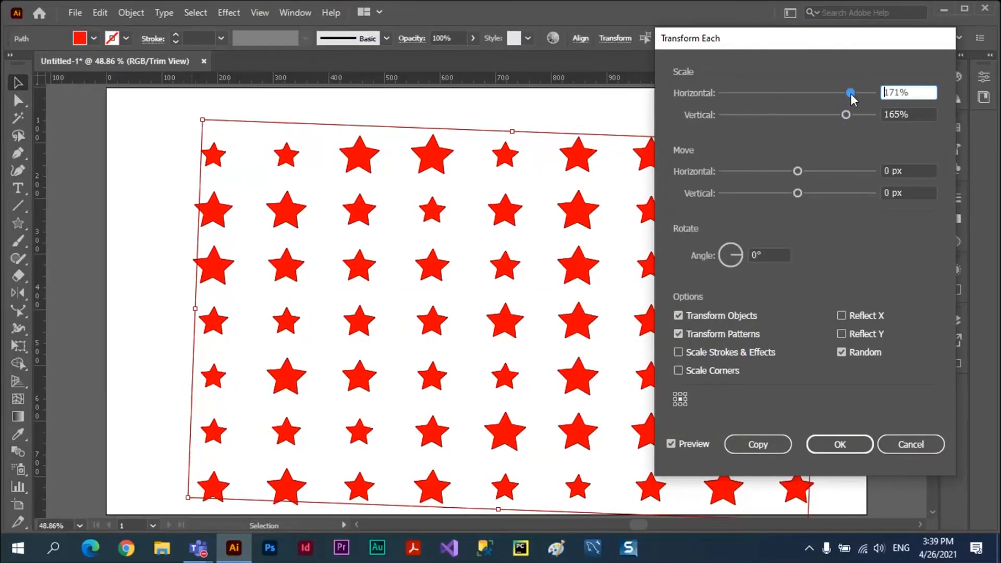
pyautogui.click(853, 114)
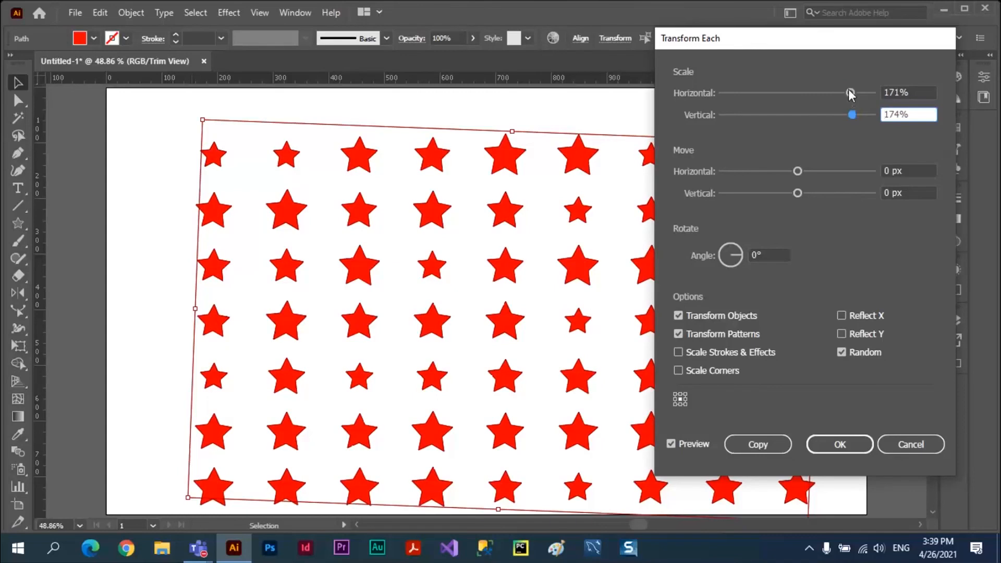
pyautogui.moveTo(848, 92); pyautogui.dragTo(883, 94)
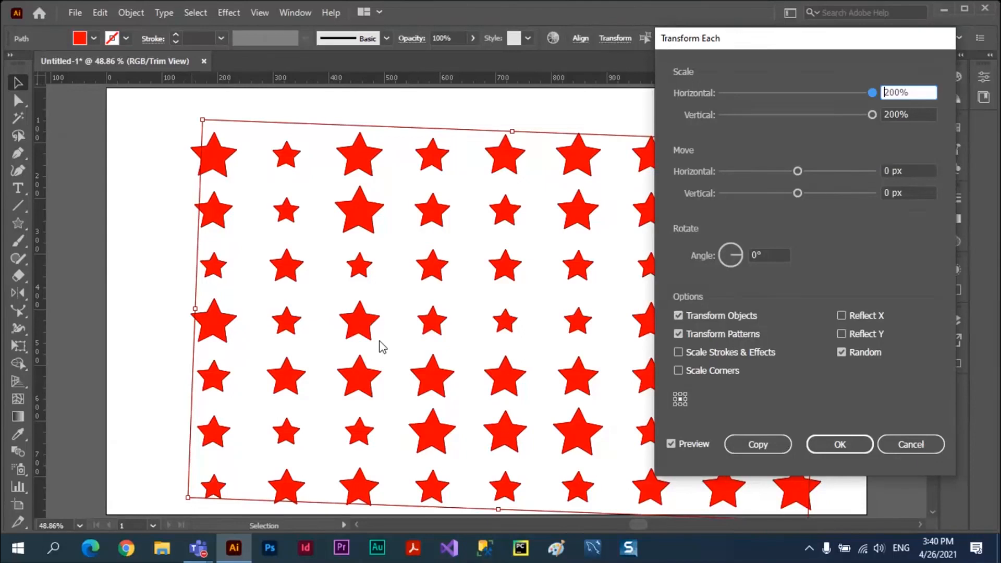
# Turn off Random in Transform Each and set the rotation angle to 47°.
pyautogui.click(741, 249)
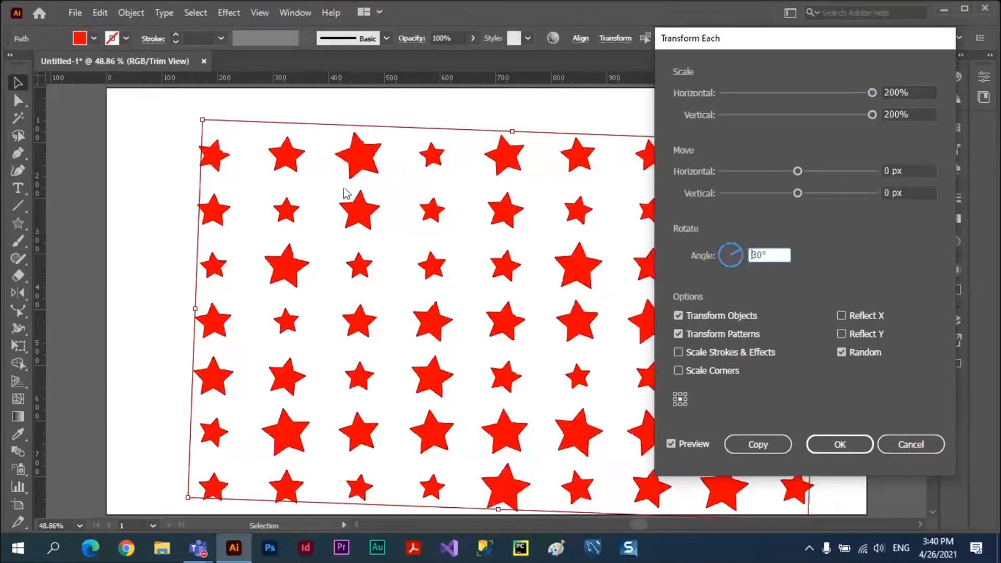
pyautogui.click(841, 353)
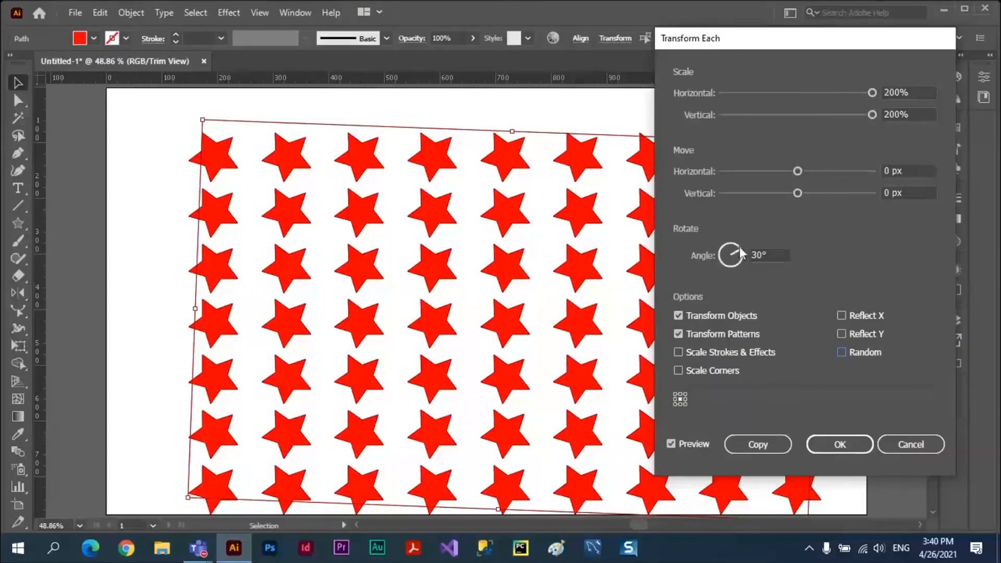
pyautogui.moveTo(741, 254); pyautogui.dragTo(736, 249)
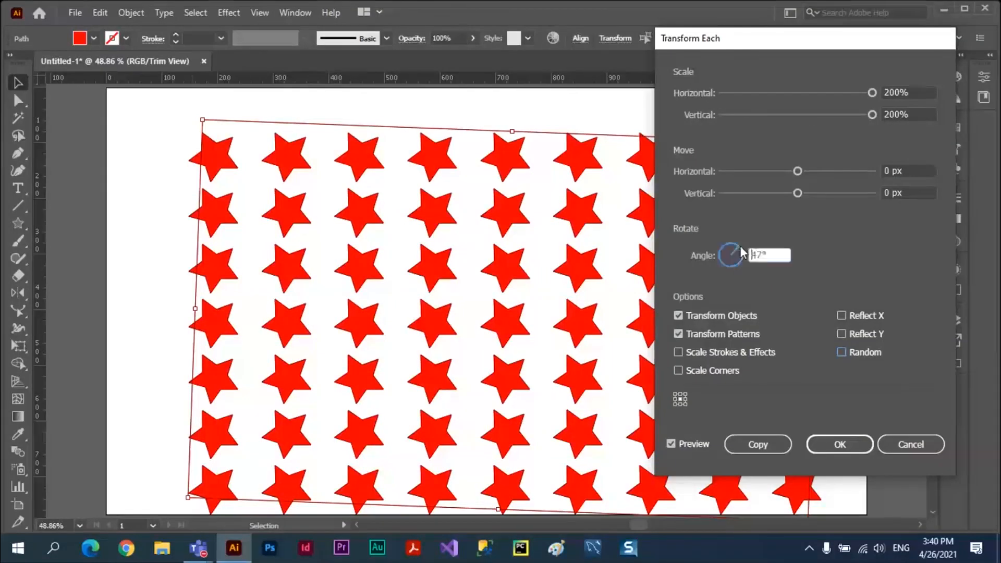
# Set the Transform Each move distances to 24 px horizontal and 26 px vertical.
pyautogui.click(815, 172)
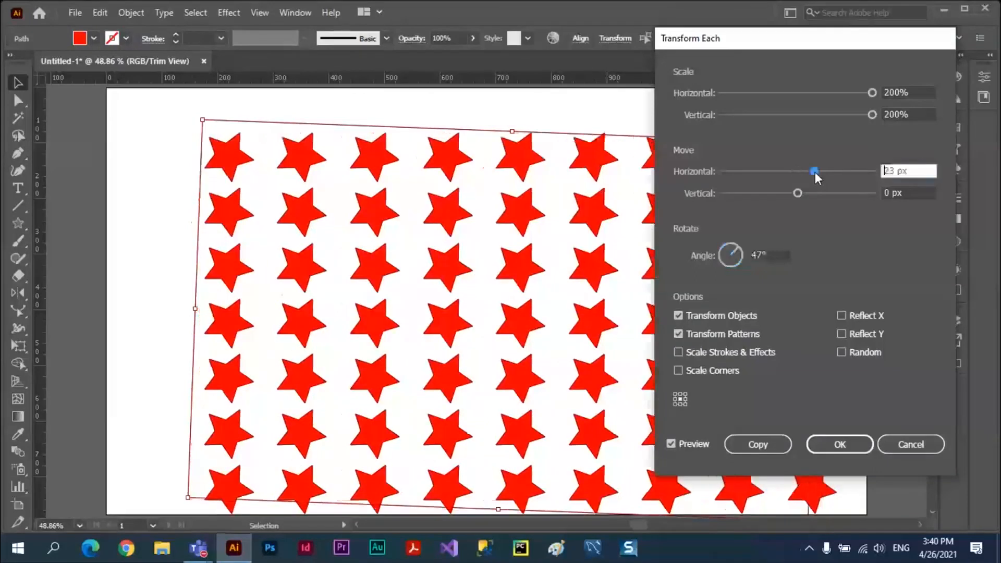
pyautogui.click(817, 193)
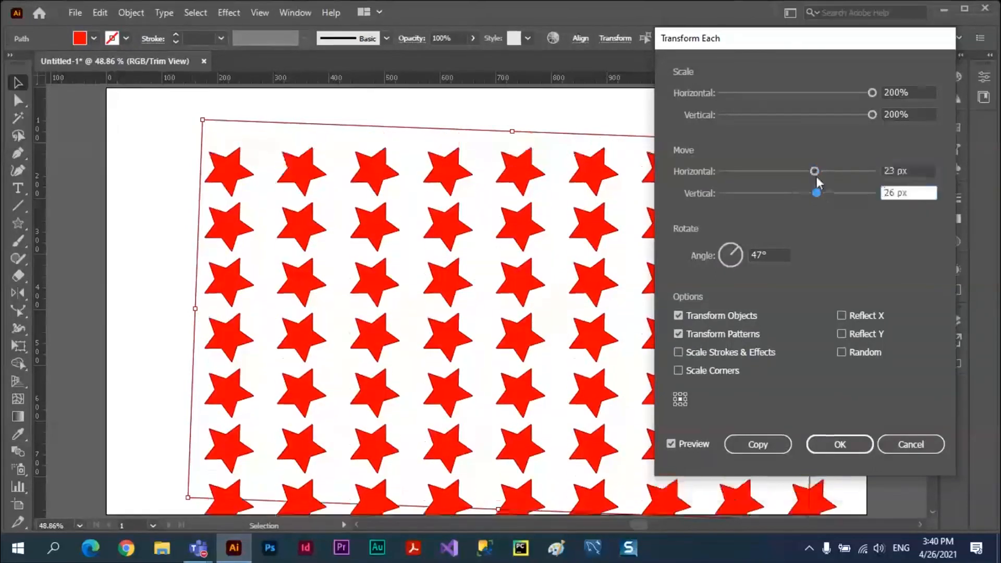
pyautogui.click(817, 171)
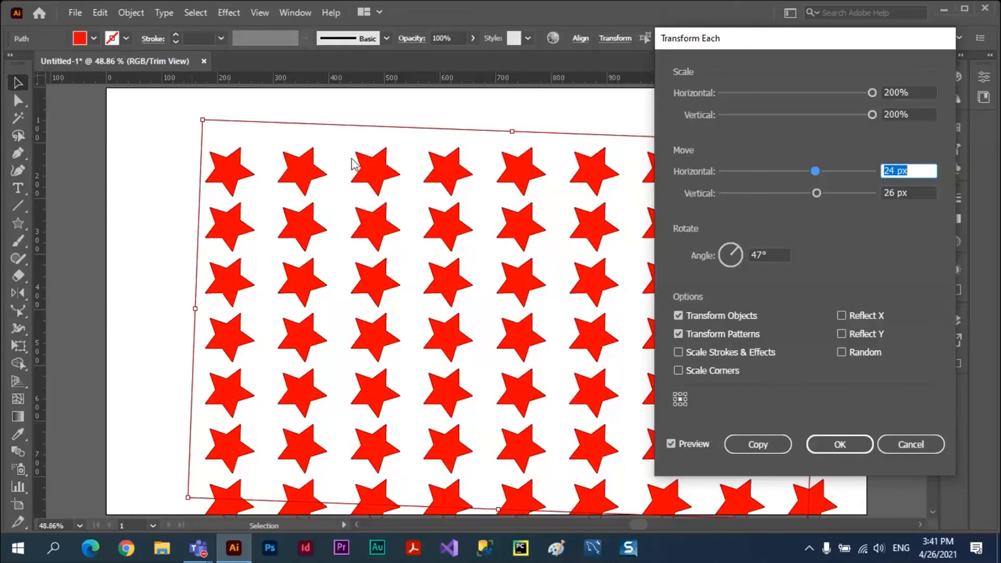
# Enable Random, raise both the horizontal and vertical move to 100 px, and apply Transform Each to the stars.
pyautogui.click(843, 350)
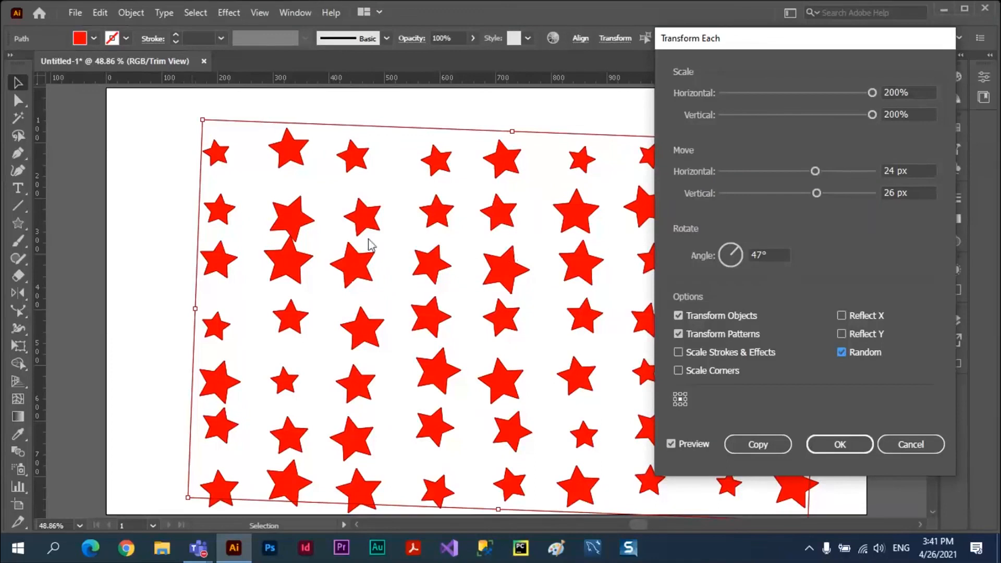
pyautogui.click(829, 172)
pyautogui.click(831, 193)
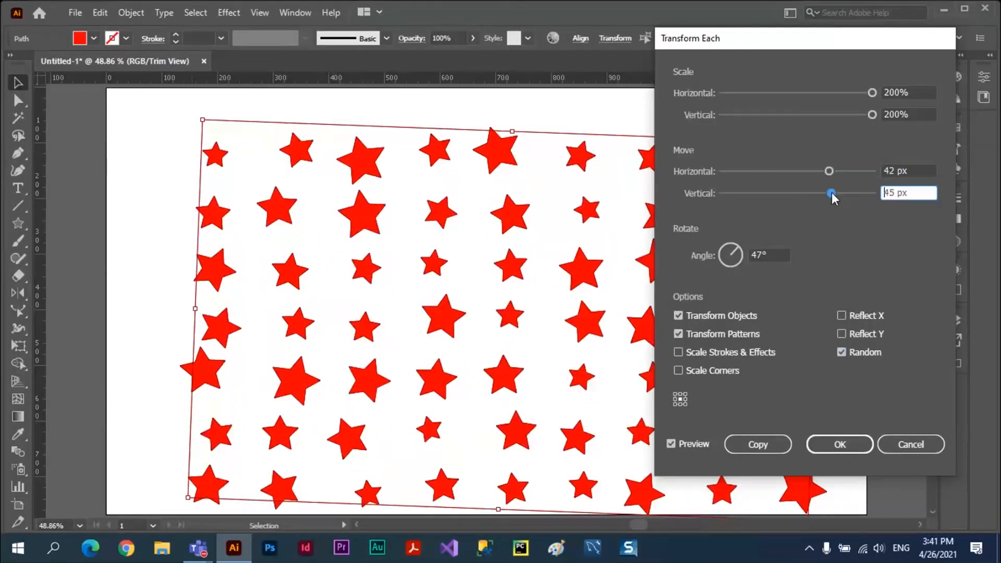
pyautogui.click(837, 172)
pyautogui.click(835, 193)
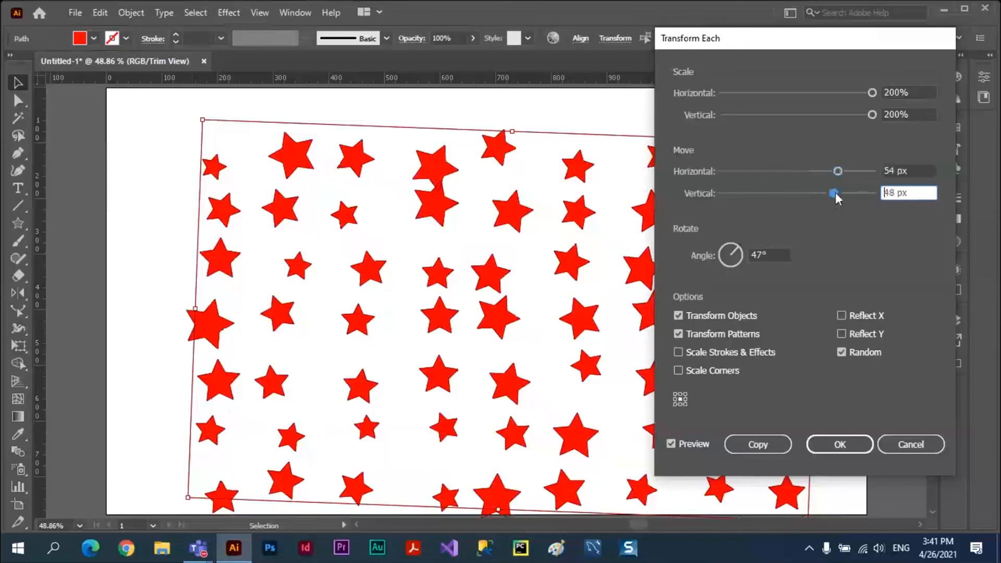
pyautogui.moveTo(835, 193); pyautogui.dragTo(879, 171)
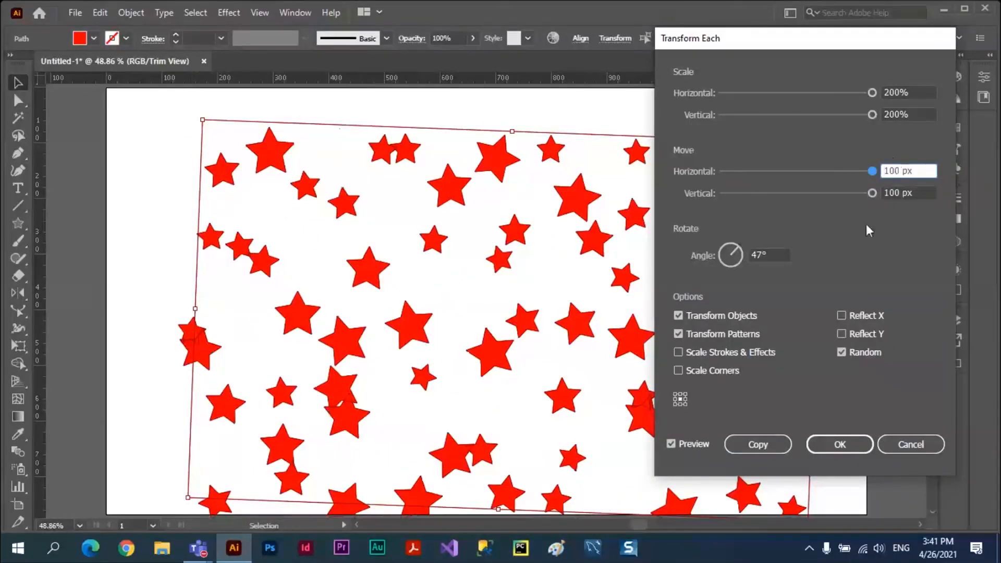
pyautogui.click(872, 194)
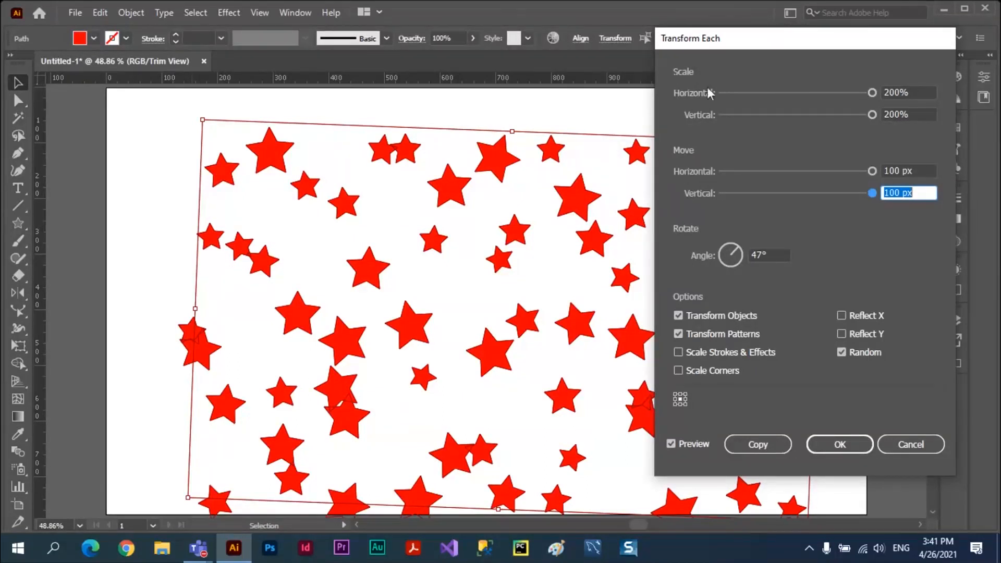
pyautogui.click(838, 443)
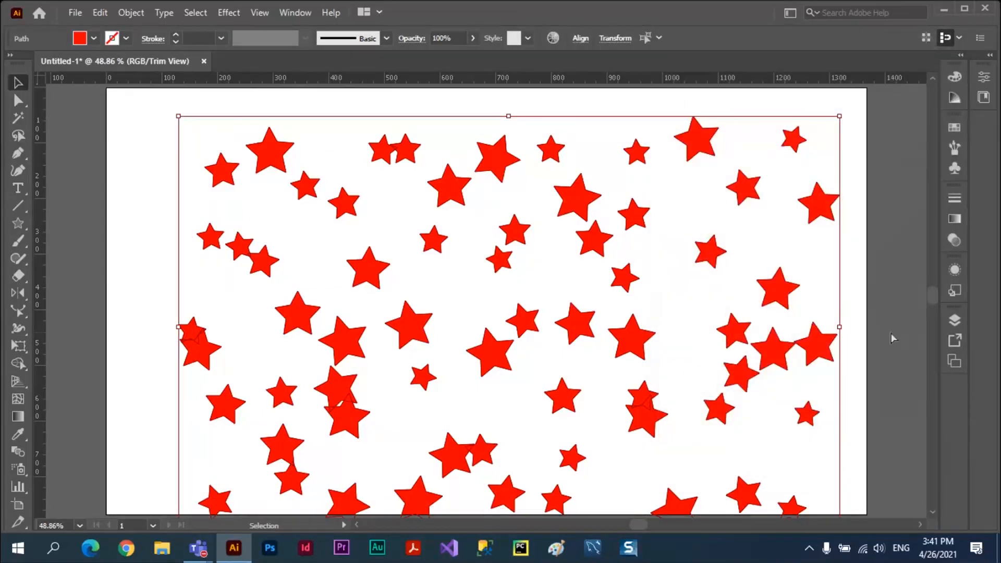
# Fill all the scattered stars with white and deselect them.
pyautogui.press('a')
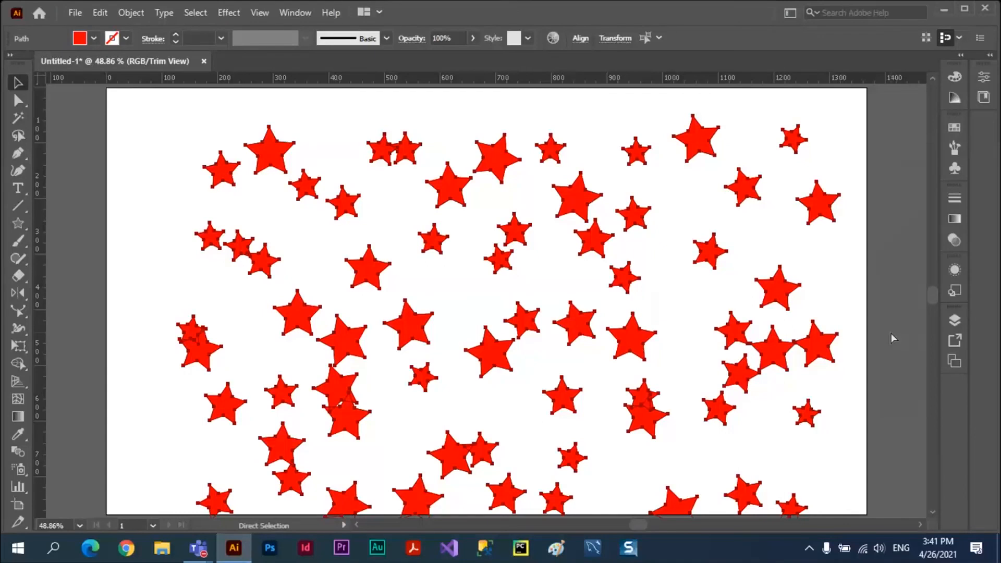
pyautogui.hotkey('ctrl', '-')
pyautogui.press('v')
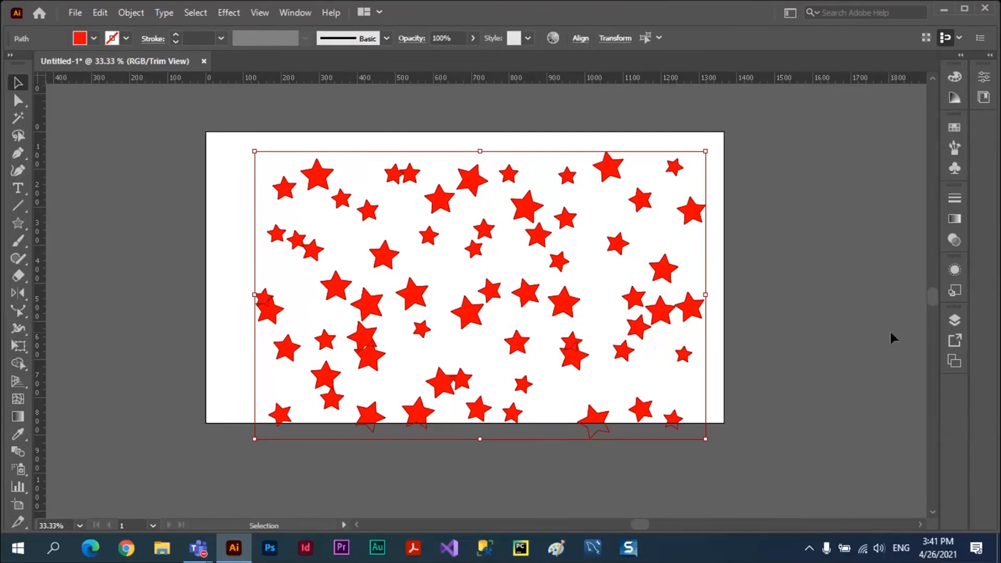
pyautogui.click(955, 127)
pyautogui.click(803, 168)
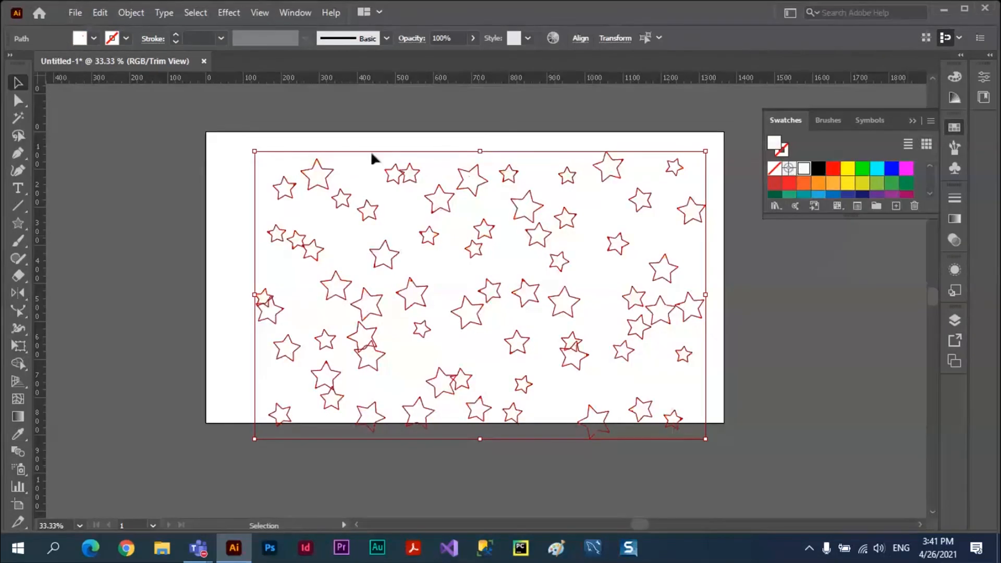
pyautogui.click(128, 185)
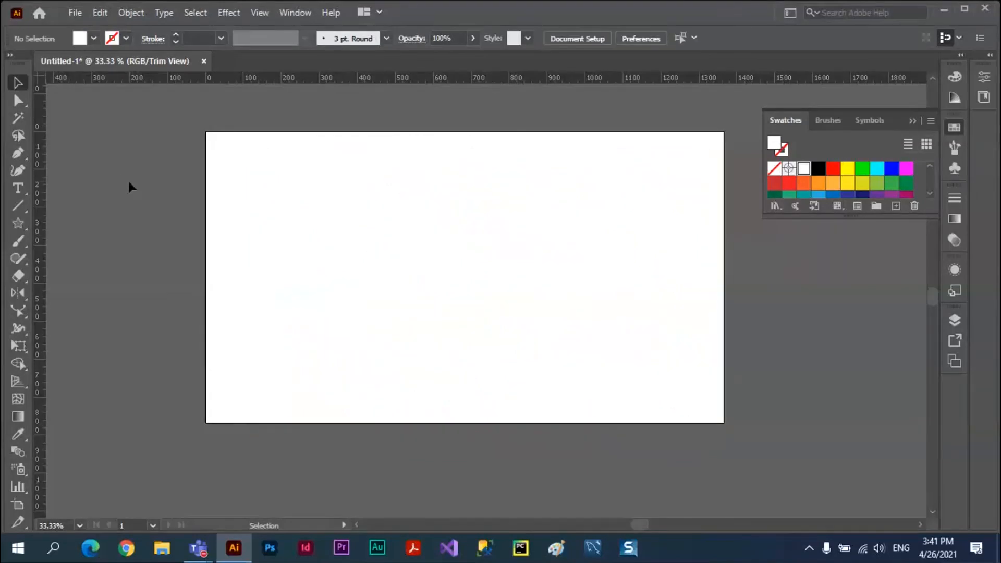
# Draw a rectangle covering the whole artboard and fill it with dark blue.
pyautogui.click(19, 192)
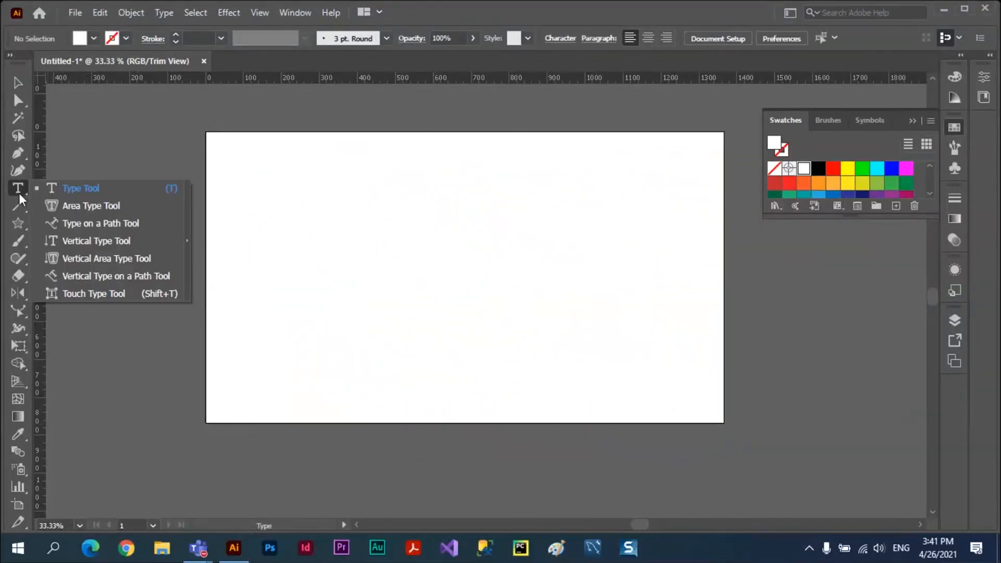
pyautogui.click(18, 223)
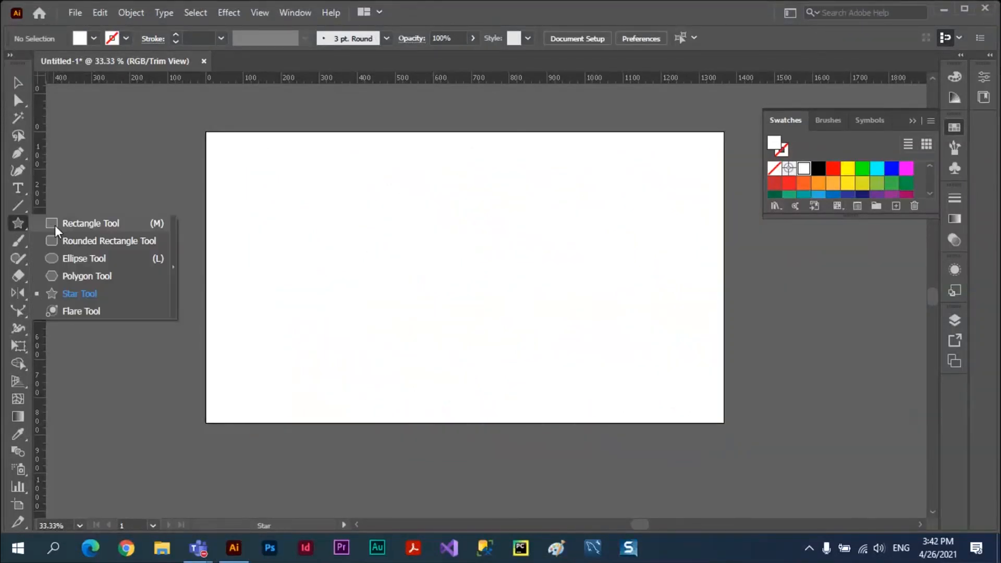
pyautogui.click(55, 225)
pyautogui.moveTo(207, 133); pyautogui.dragTo(723, 423)
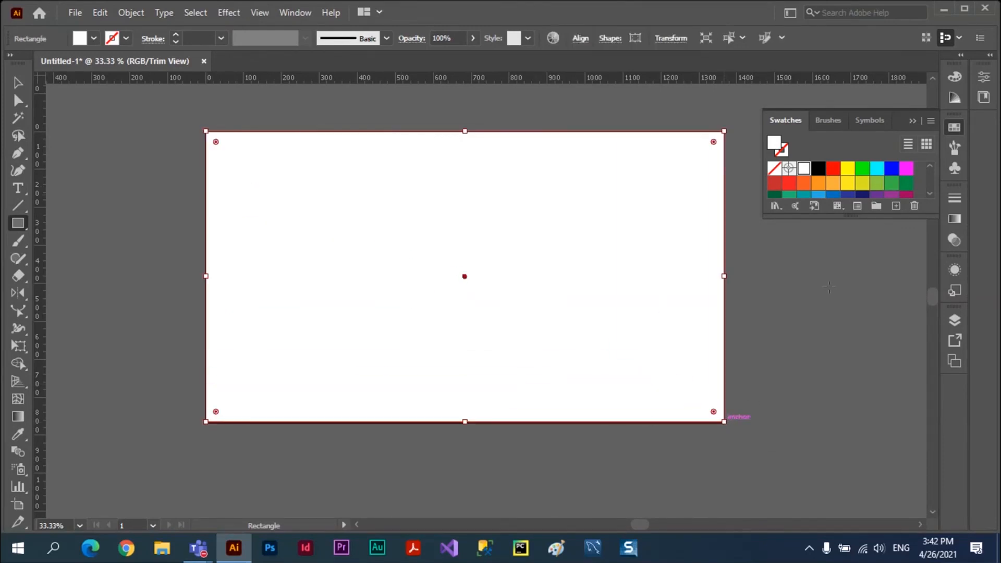
pyautogui.click(861, 195)
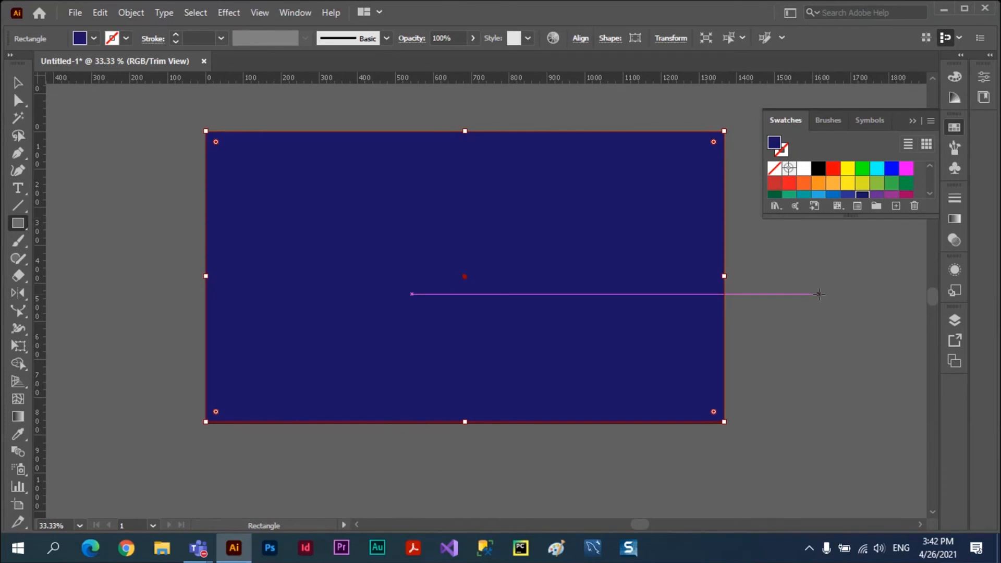
# Send the dark blue rectangle behind all the stars and deselect it.
pyautogui.hotkey('ctrl', 'shift', '[')
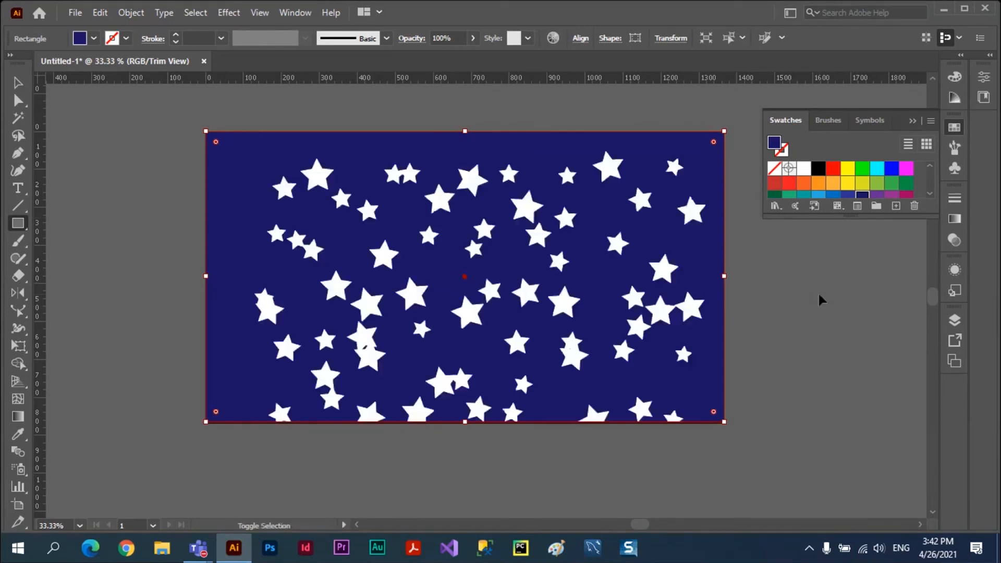
pyautogui.press('v')
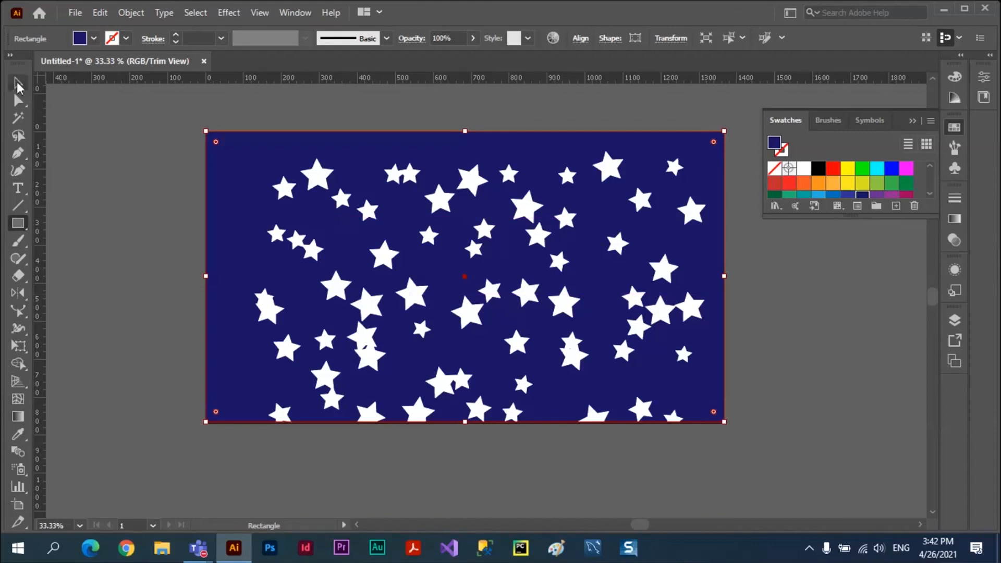
pyautogui.click(98, 251)
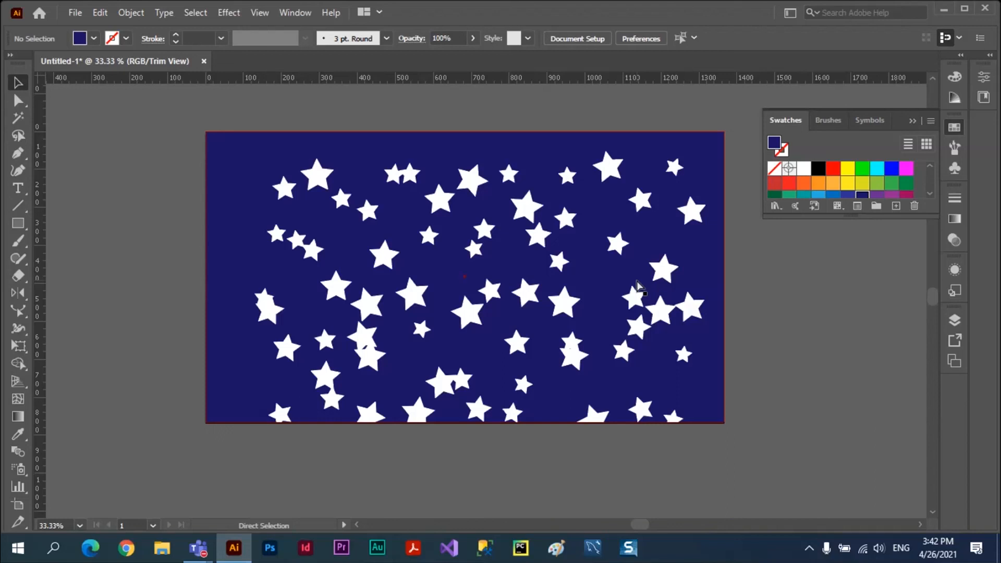
# Select everything except the dark blue rectangle, delete the stars, and select the rectangle.
pyautogui.hotkey('ctrl', 'a')
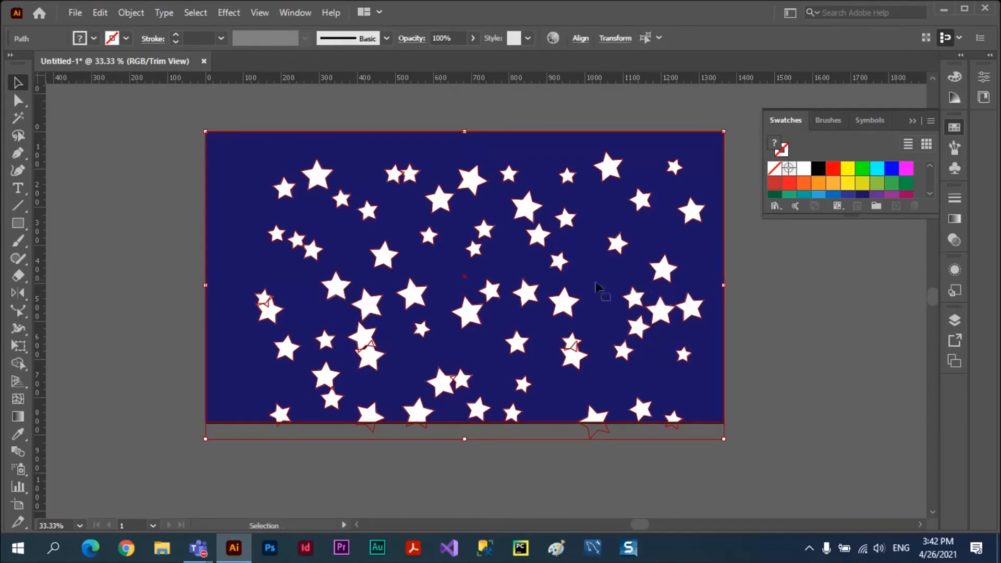
pyautogui.keyDown('shift'); pyautogui.click(234, 192); pyautogui.keyUp('shift')
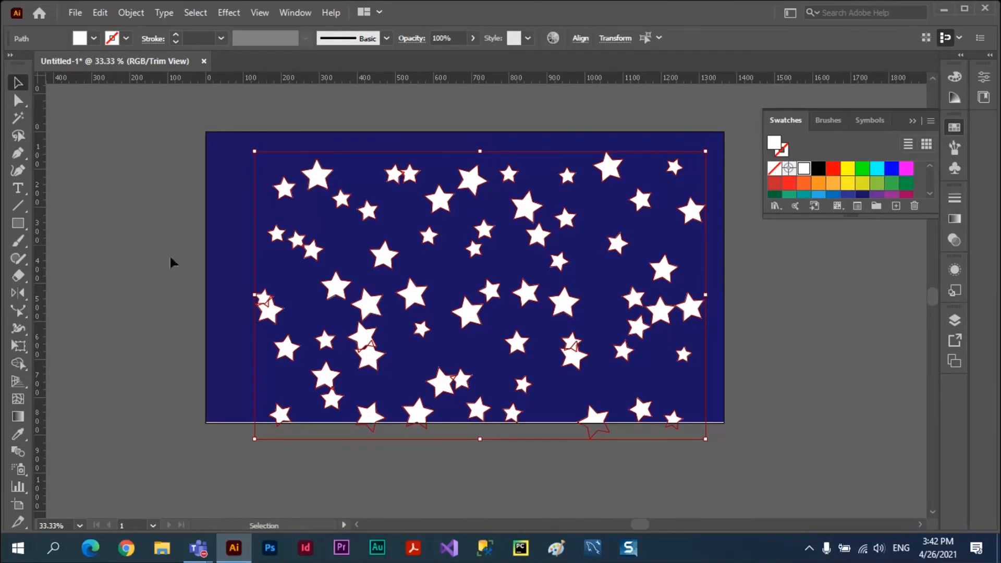
pyautogui.press('a')
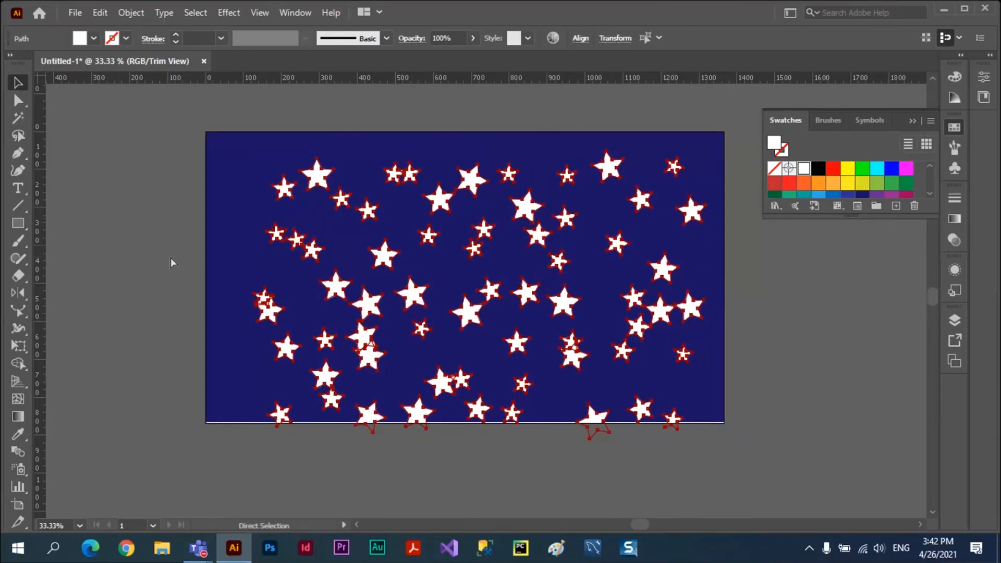
pyautogui.press('Delete')
pyautogui.press('v')
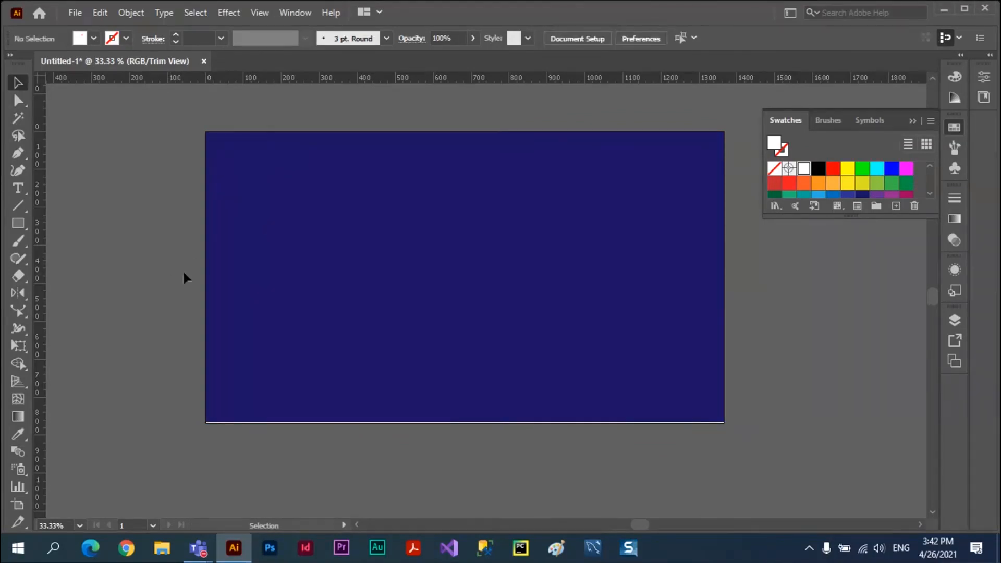
pyautogui.click(224, 253)
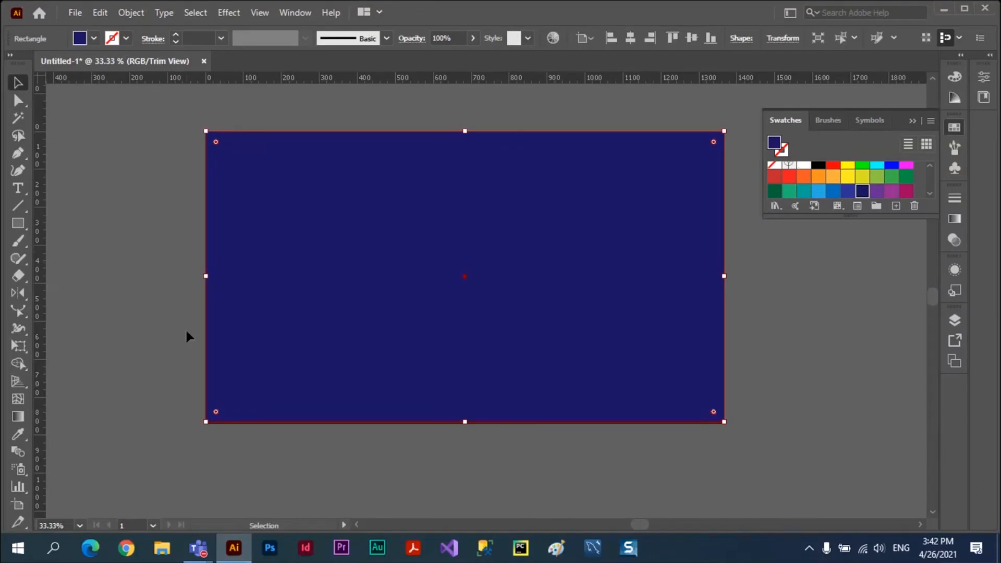
# Undo the deletion of the stars and delete all artwork, including the background rectangle.
pyautogui.hotkey('ctrl', 'z')
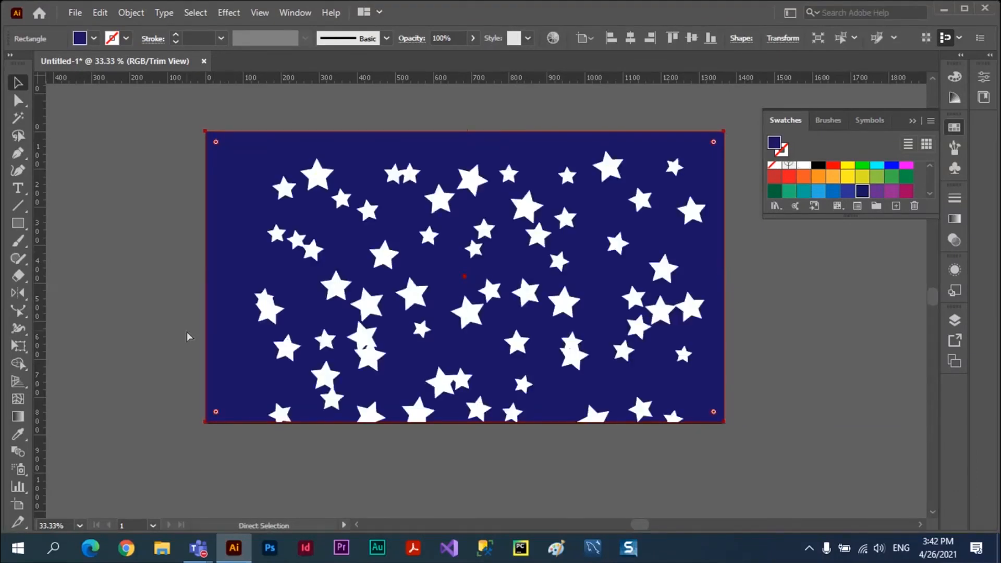
pyautogui.hotkey('ctrl', 'a')
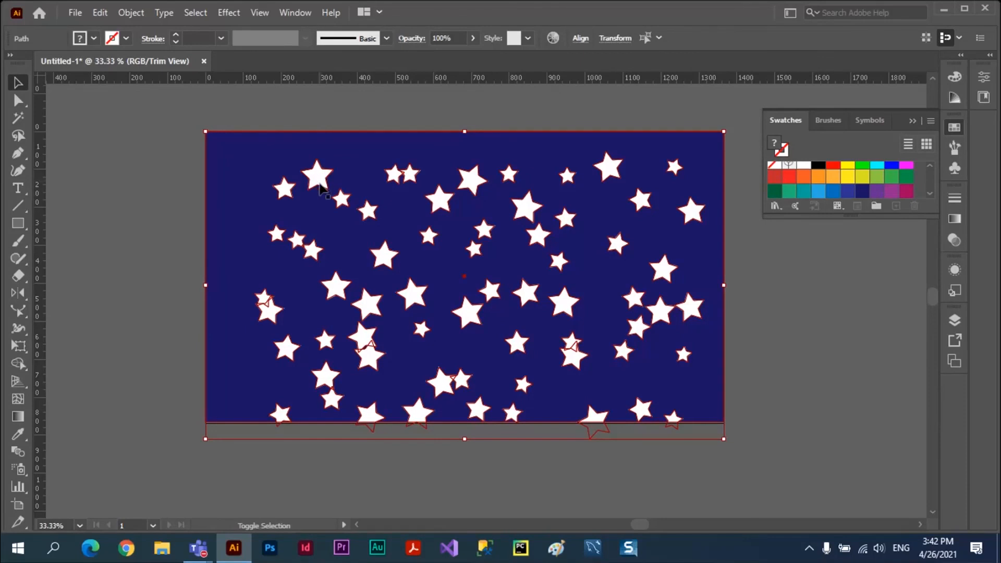
pyautogui.press('Delete')
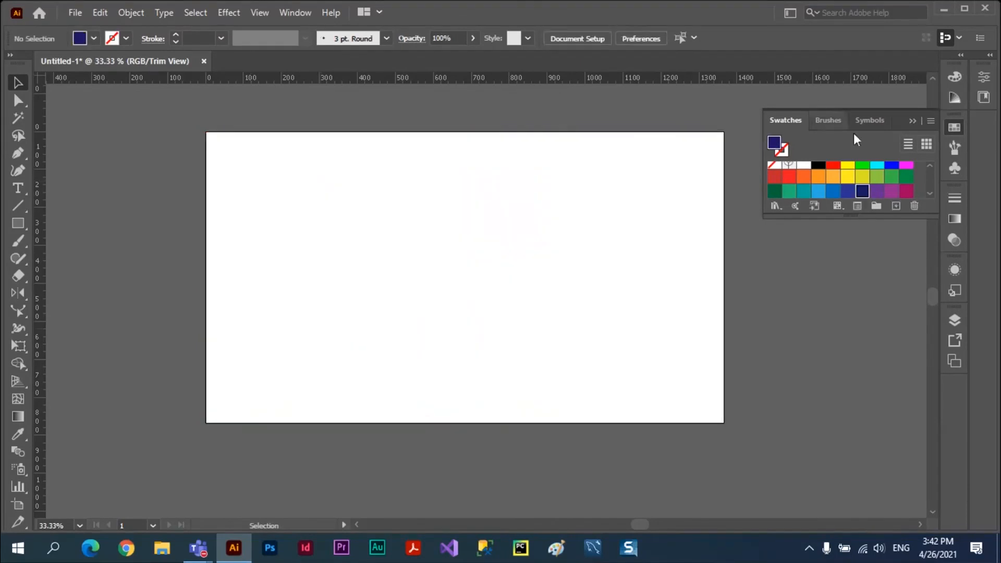
# Draw a small star with an RGB Red fill near the artboard's upper-left corner and deselect it.
pyautogui.click(832, 166)
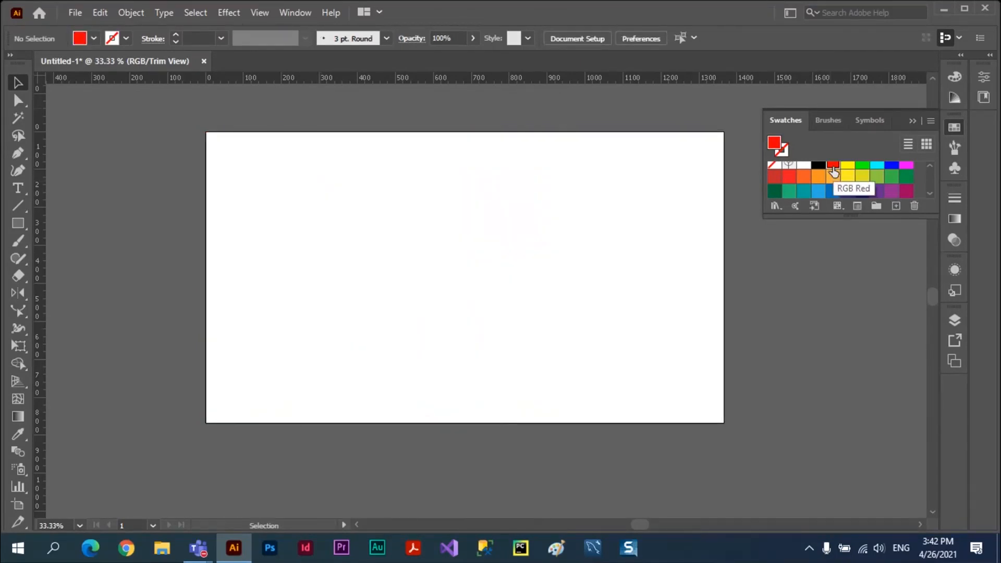
pyautogui.moveTo(22, 217); pyautogui.dragTo(56, 292)
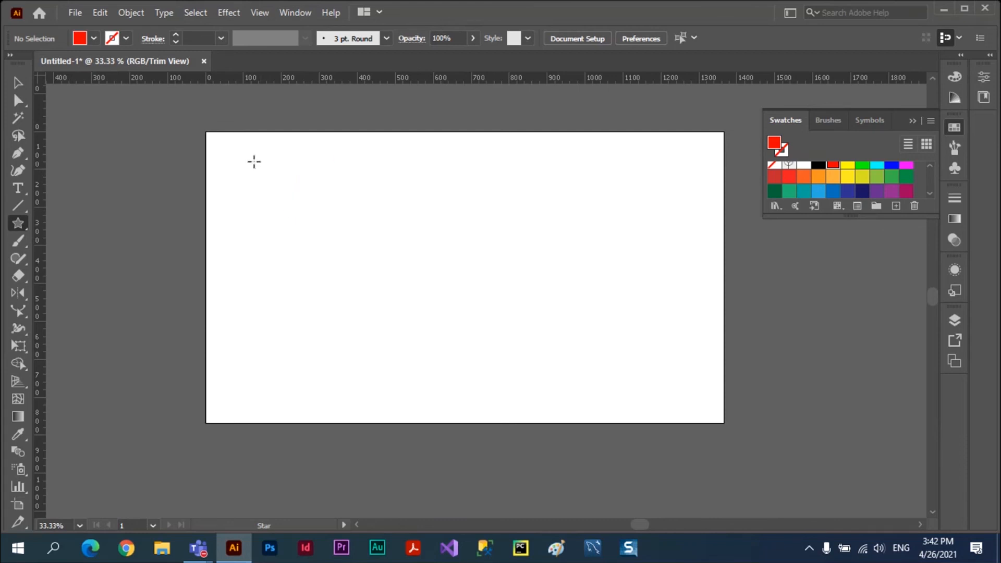
pyautogui.moveTo(251, 158); pyautogui.dragTo(257, 166)
pyautogui.click(24, 89)
pyautogui.click(314, 230)
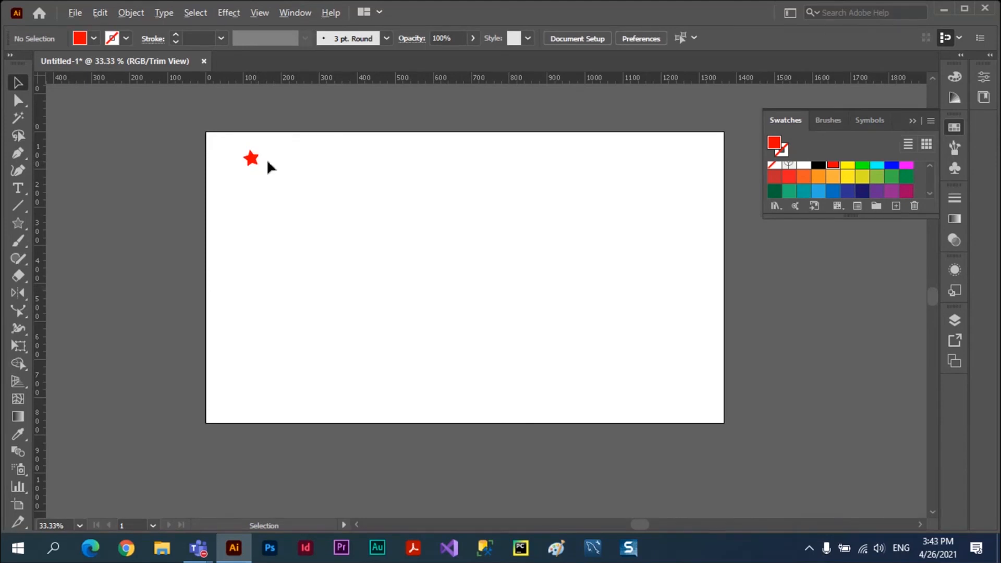
# Copy the red star about 95 px to the right and repeat the copy to build a row across the artboard.
pyautogui.moveTo(255, 161); pyautogui.dragTo(290, 163)
pyautogui.hotkey('ctrl', 'd')
pyautogui.hotkey('ctrl', 'd')
pyautogui.hotkey('ctrl', 'd')
pyautogui.hotkey('ctrl', 'd')
pyautogui.hotkey('ctrl', 'd')
pyautogui.hotkey('ctrl', 'd')
pyautogui.hotkey('ctrl', 'd')
pyautogui.hotkey('ctrl', 'd')
pyautogui.hotkey('ctrl', 'd')
pyautogui.hotkey('ctrl', 'd')
pyautogui.hotkey('ctrl', 'd')
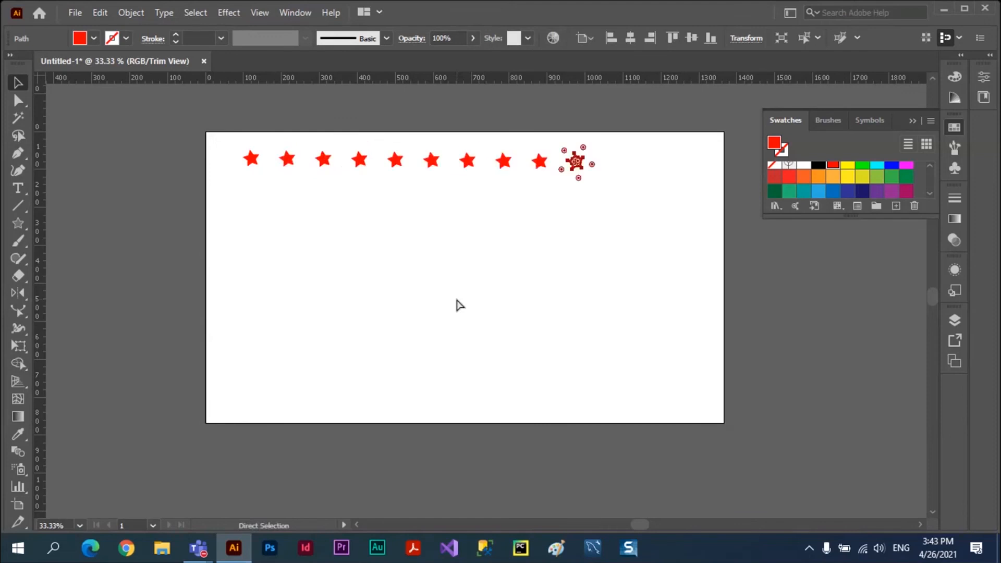
# Select the leftover unfilled star outline beneath the row of red stars and delete it.
pyautogui.click(235, 193)
pyautogui.moveTo(225, 139); pyautogui.dragTo(697, 189)
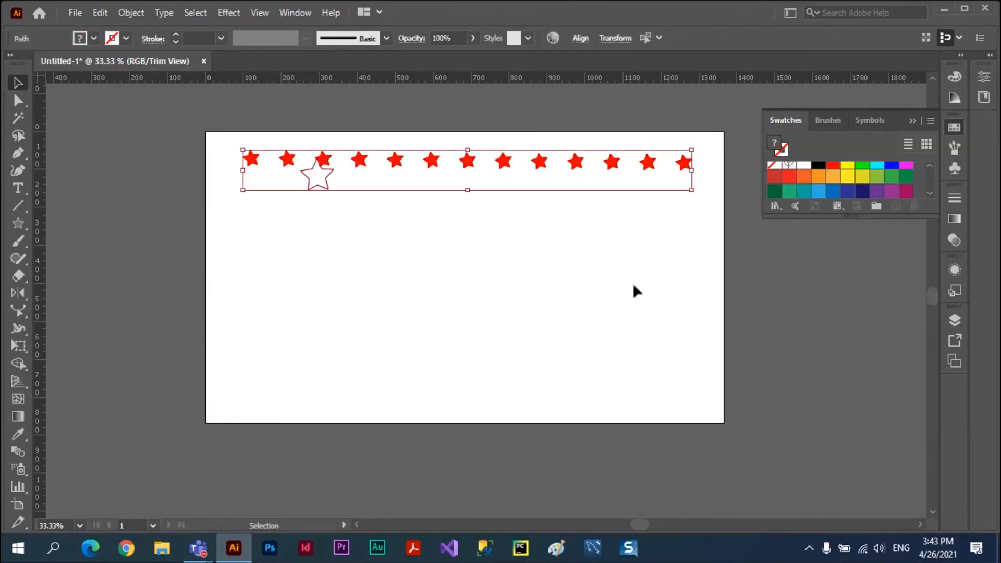
pyautogui.click(402, 246)
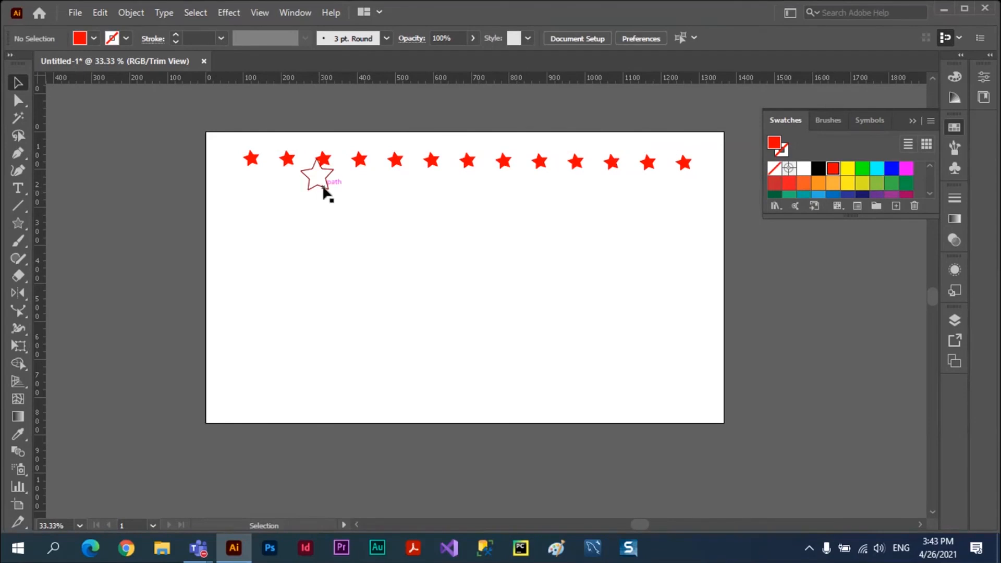
pyautogui.click(324, 189)
pyautogui.press('Delete')
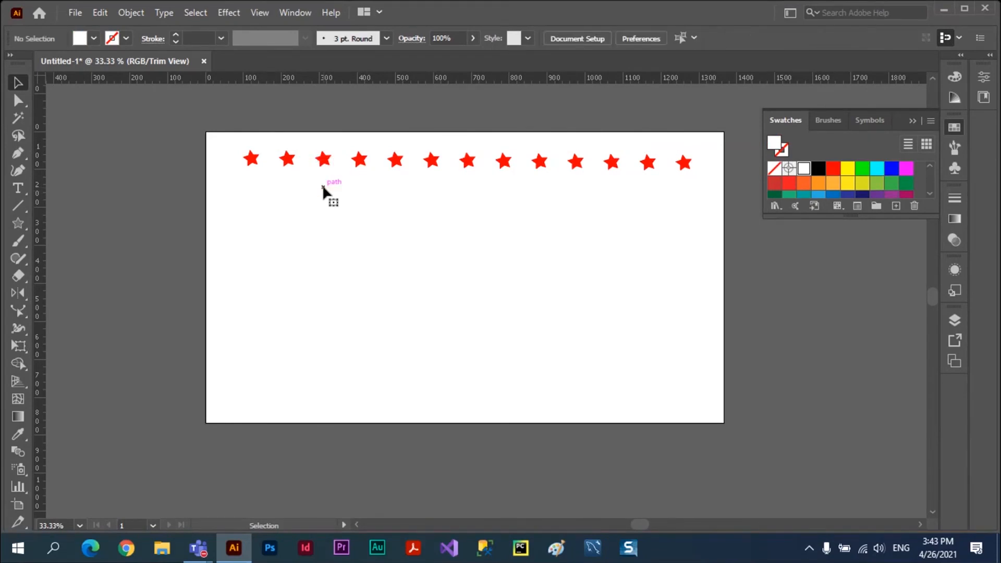
# Copy the whole row of red stars about 90 px downward and repeat the copy to fill the artboard with eight rows.
pyautogui.moveTo(233, 139); pyautogui.dragTo(710, 186)
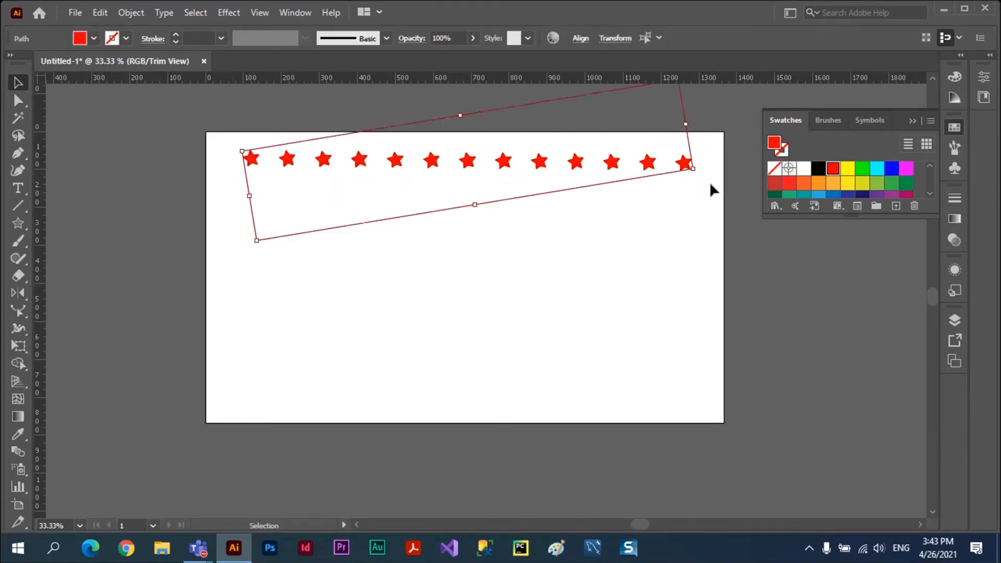
pyautogui.click(671, 229)
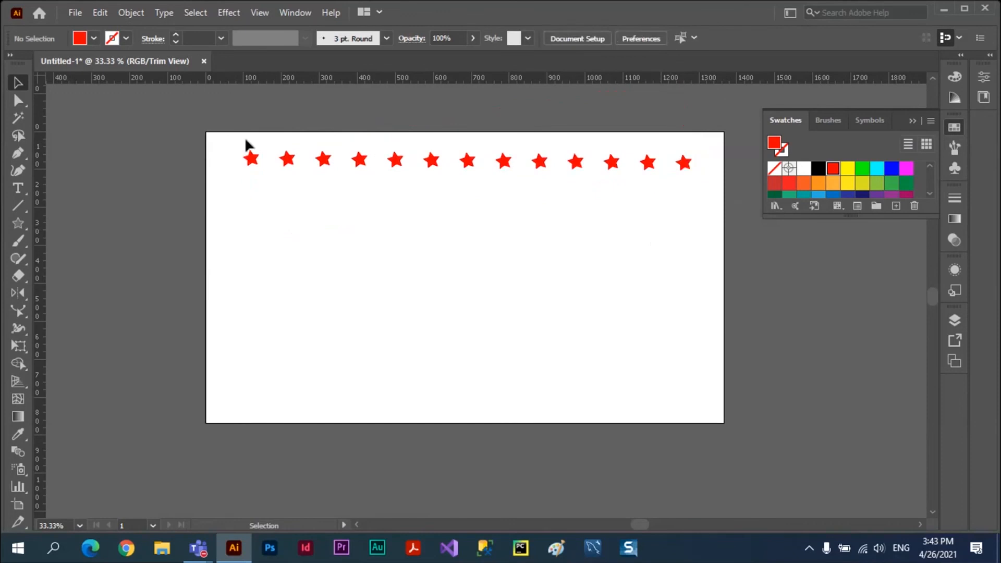
pyautogui.moveTo(223, 129); pyautogui.dragTo(719, 212)
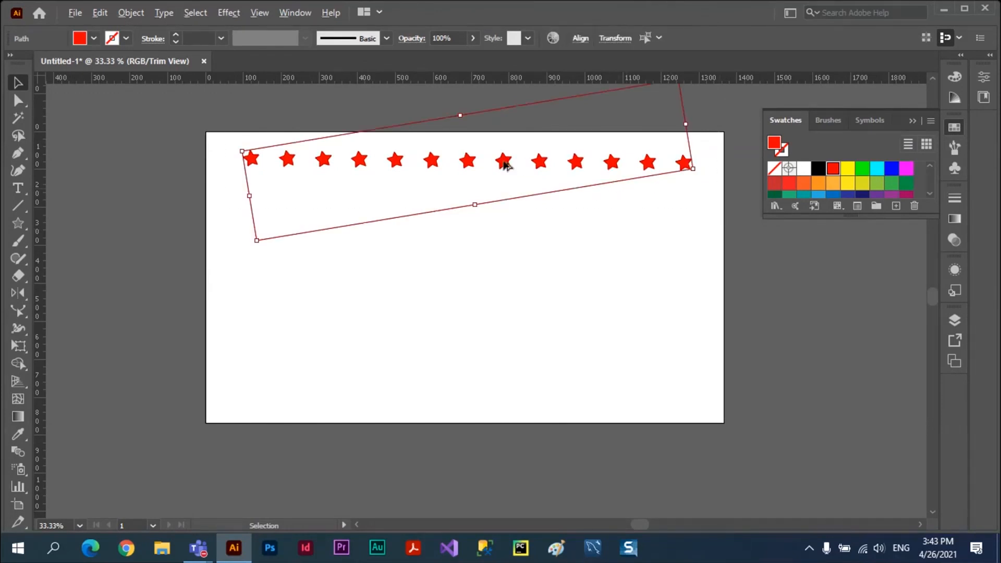
pyautogui.moveTo(504, 161); pyautogui.dragTo(504, 196)
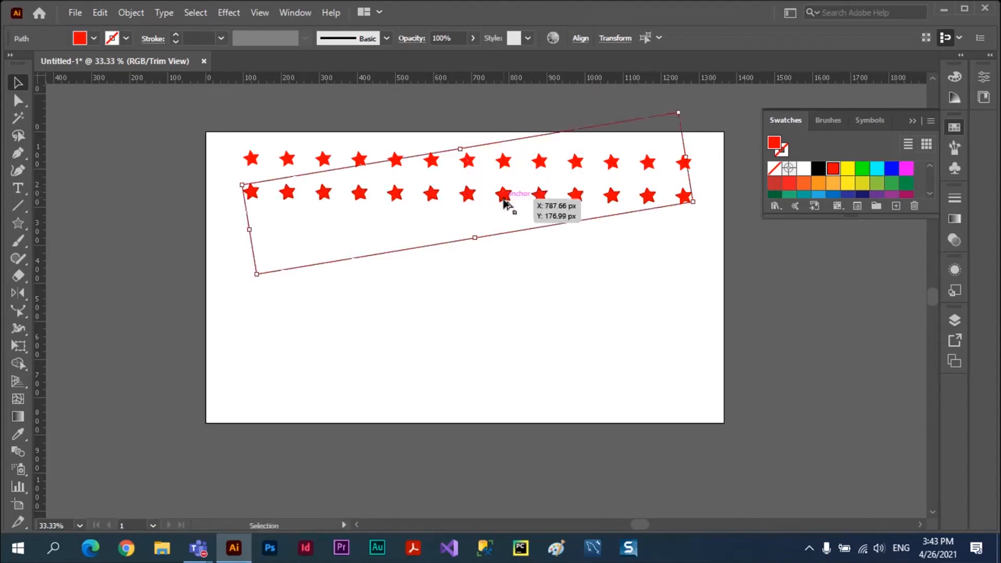
pyautogui.press('ctrl')
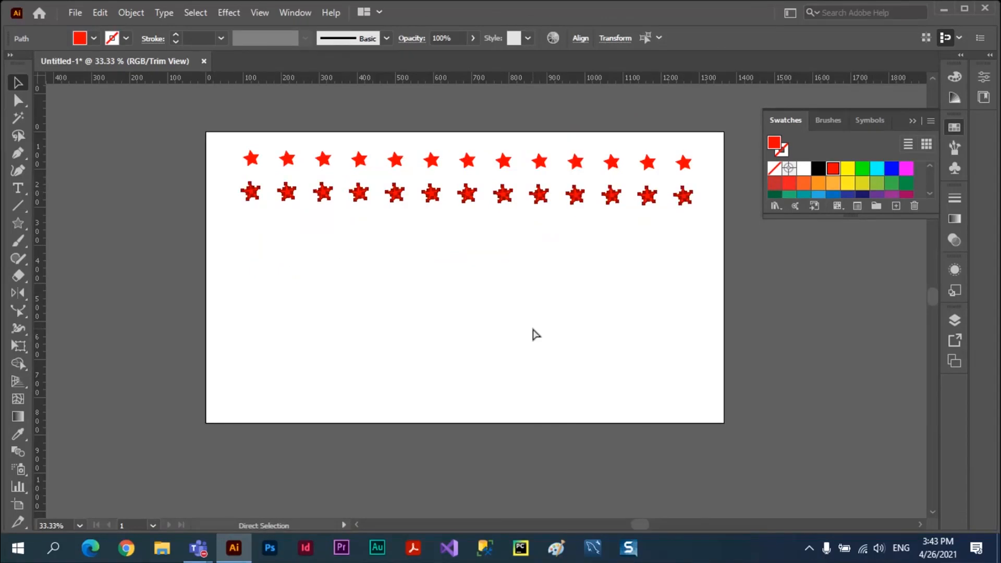
pyautogui.hotkey('ctrl', 'd')
pyautogui.hotkey('ctrl', 'd')
pyautogui.hotkey('ctrl', 'd')
pyautogui.hotkey('ctrl', 'd')
pyautogui.hotkey('ctrl', 'd')
pyautogui.hotkey('ctrl', 'd')
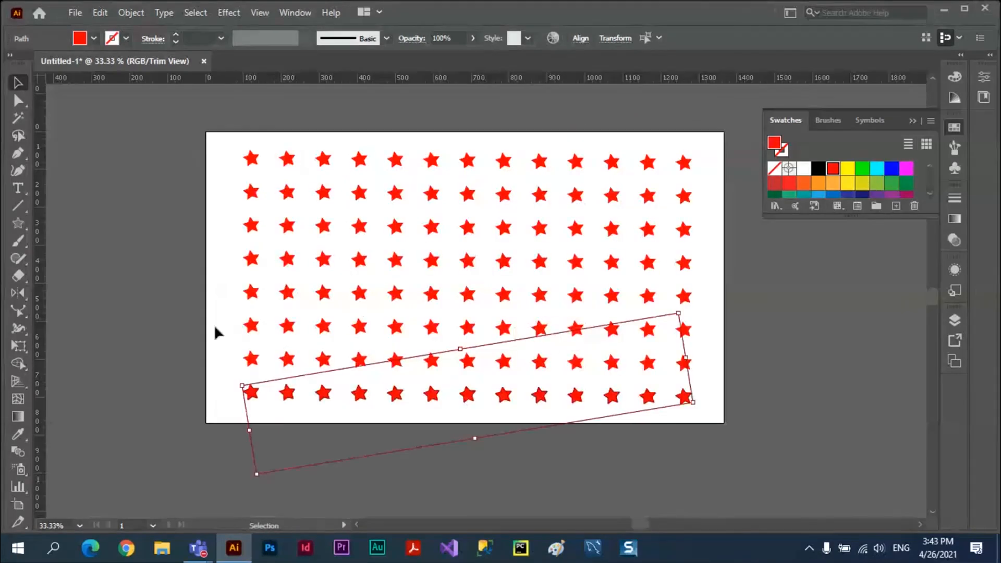
pyautogui.click(213, 332)
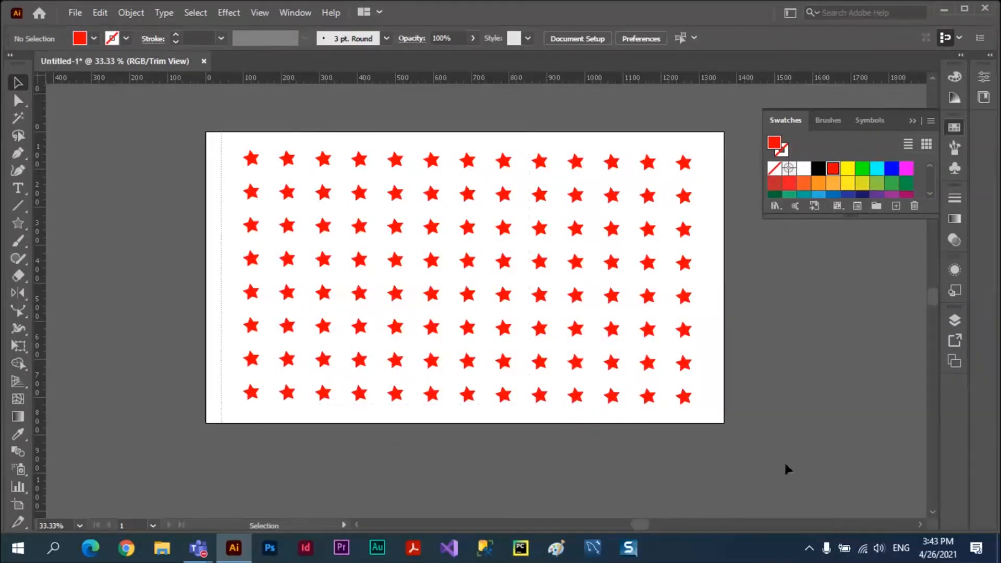
# Select all the stars and scale the grid down slightly from its upper-left corner.
pyautogui.hotkey('ctrl', 'a')
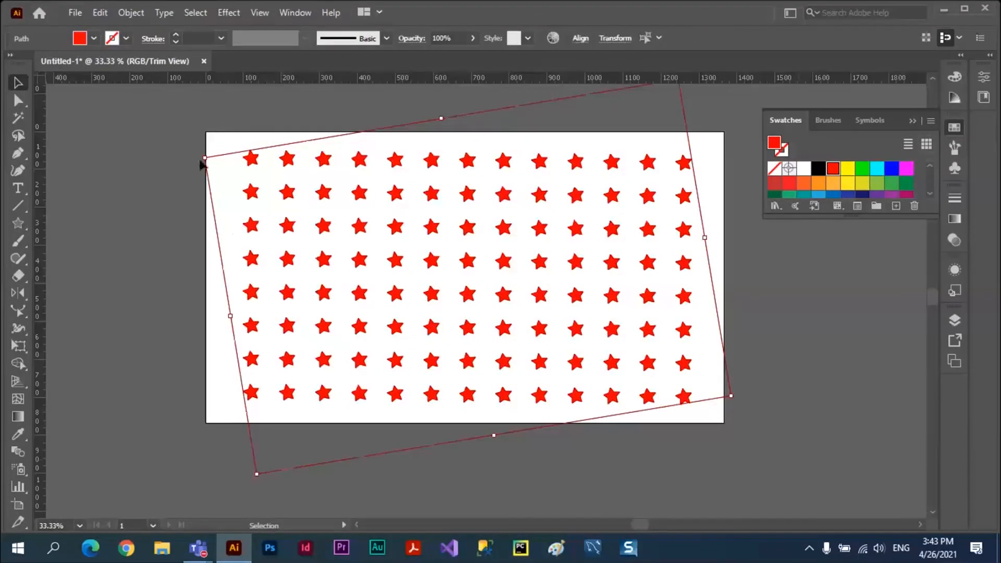
pyautogui.moveTo(205, 157); pyautogui.dragTo(222, 266)
pyautogui.moveTo(223, 267); pyautogui.dragTo(221, 265)
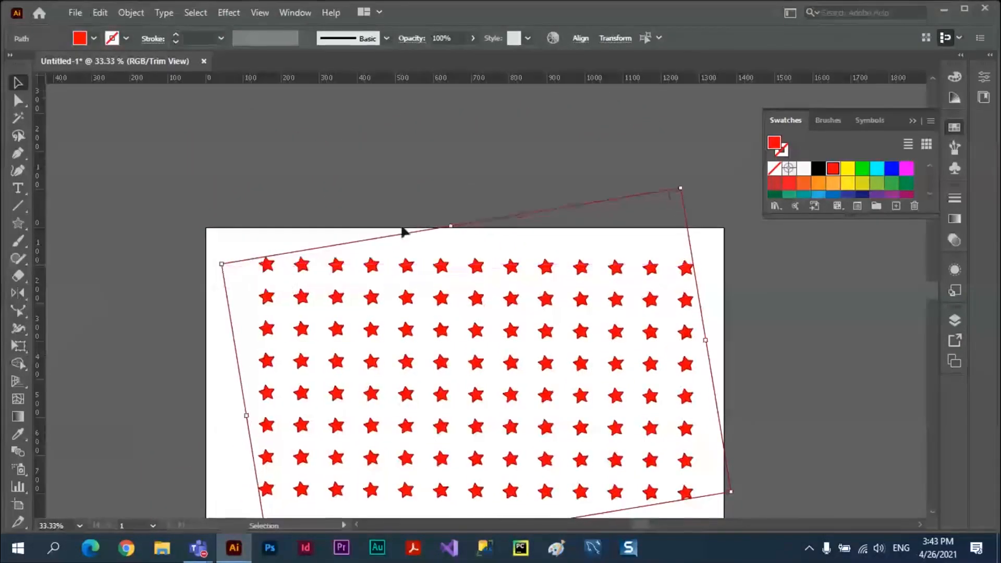
# Preview Transform Each on the stars with Random off and on and with Reflect X and Reflect Y enabled, cancel it, and deselect.
pyautogui.click(131, 13)
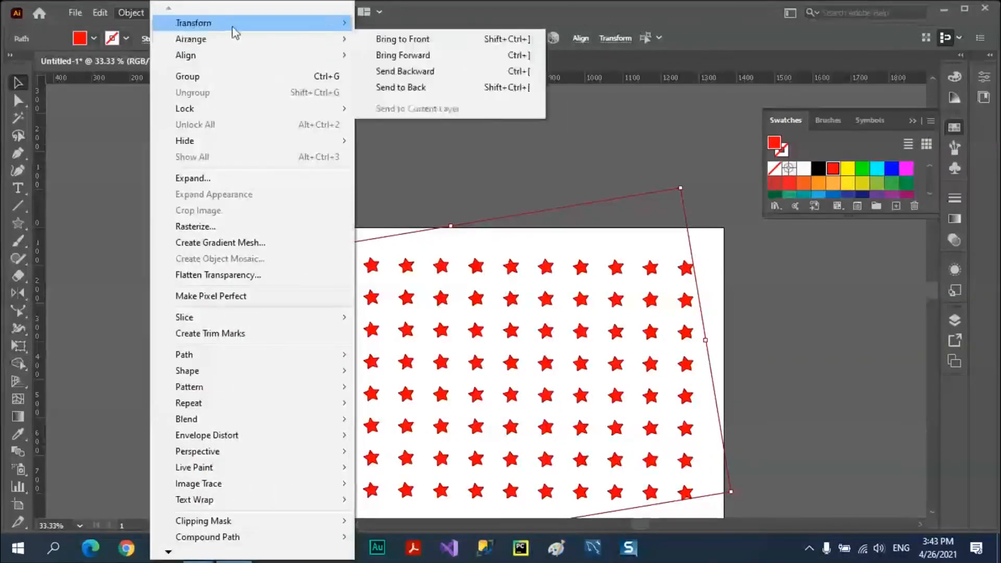
pyautogui.moveTo(209, 23)
pyautogui.click(420, 134)
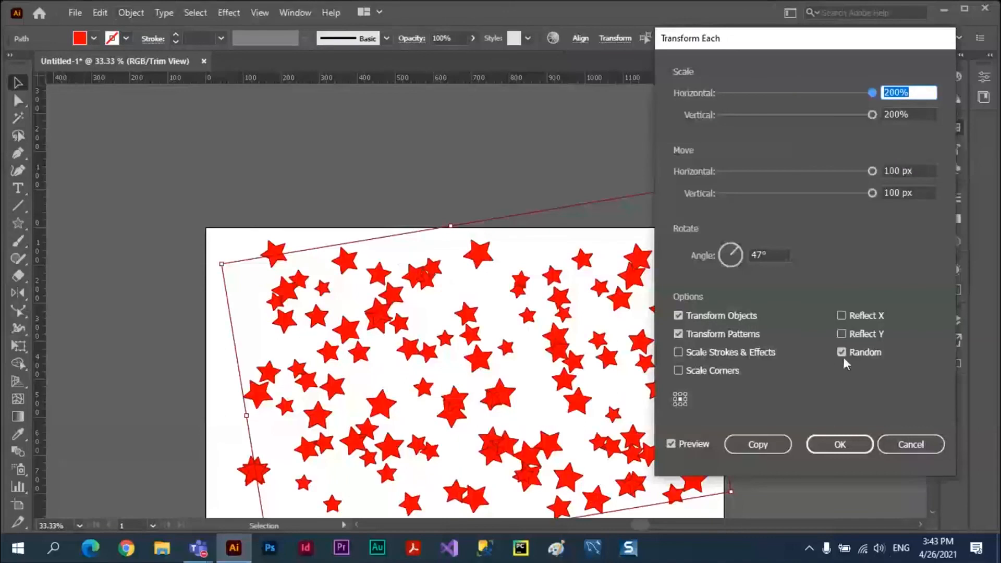
pyautogui.click(841, 352)
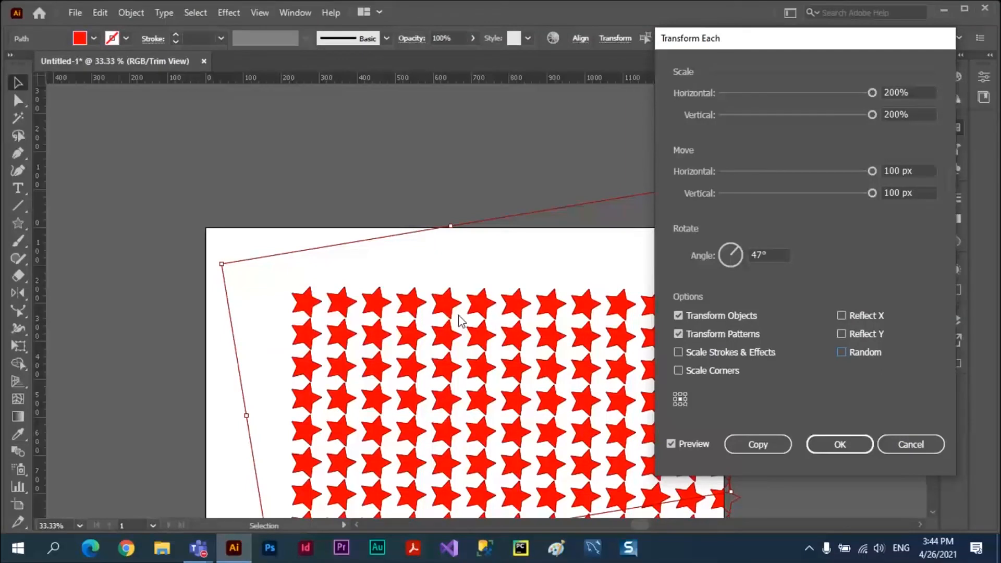
pyautogui.click(841, 352)
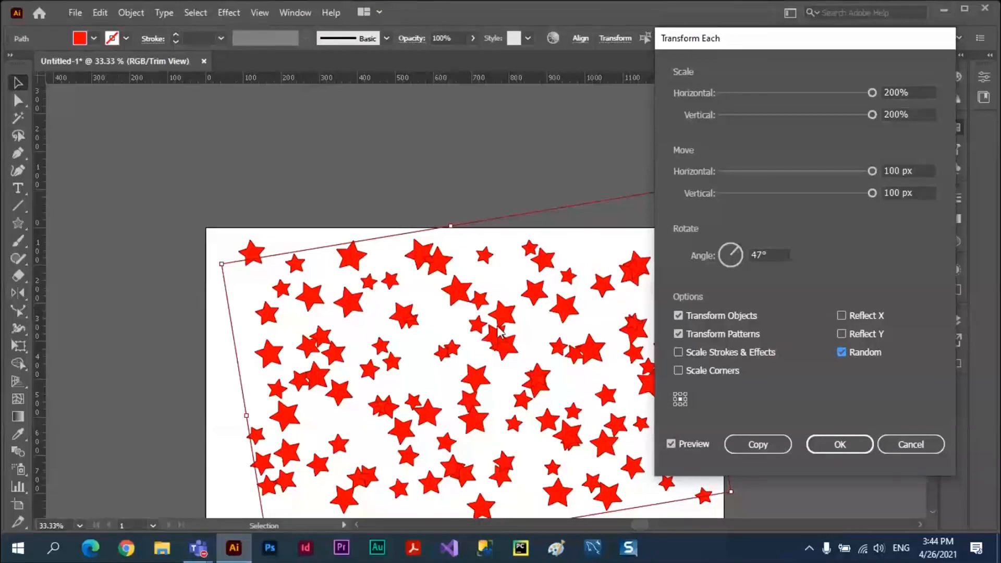
pyautogui.click(841, 315)
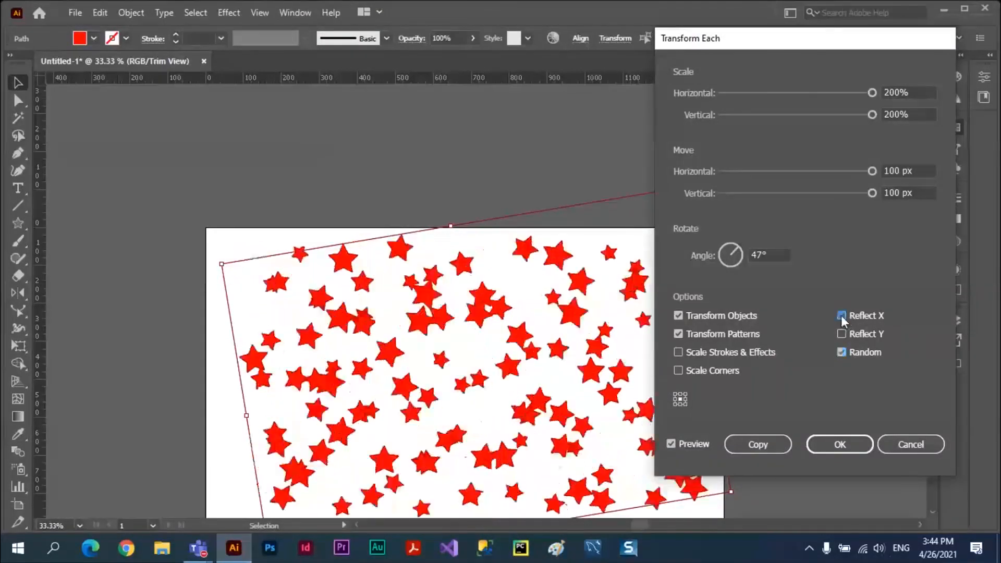
pyautogui.click(841, 334)
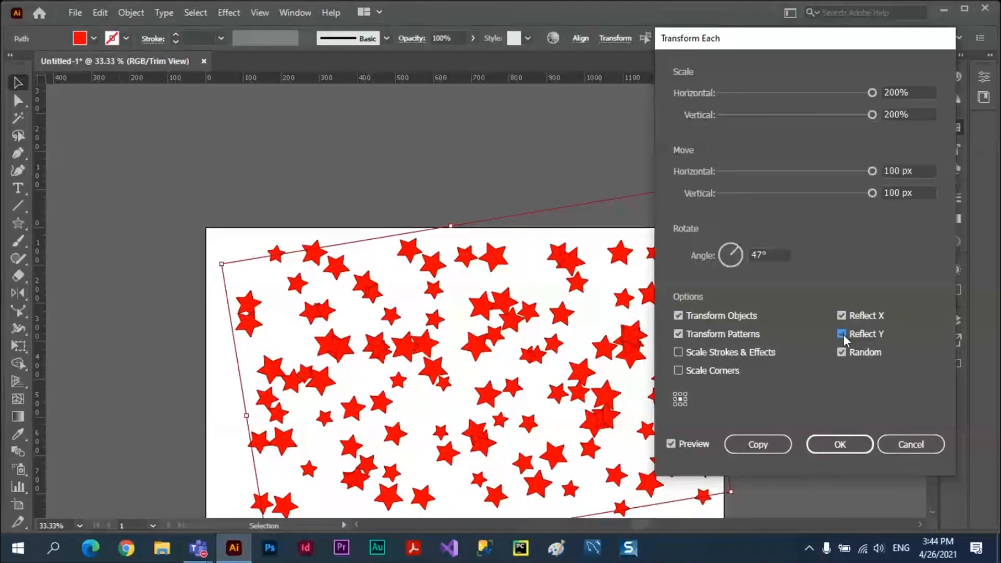
pyautogui.click(907, 449)
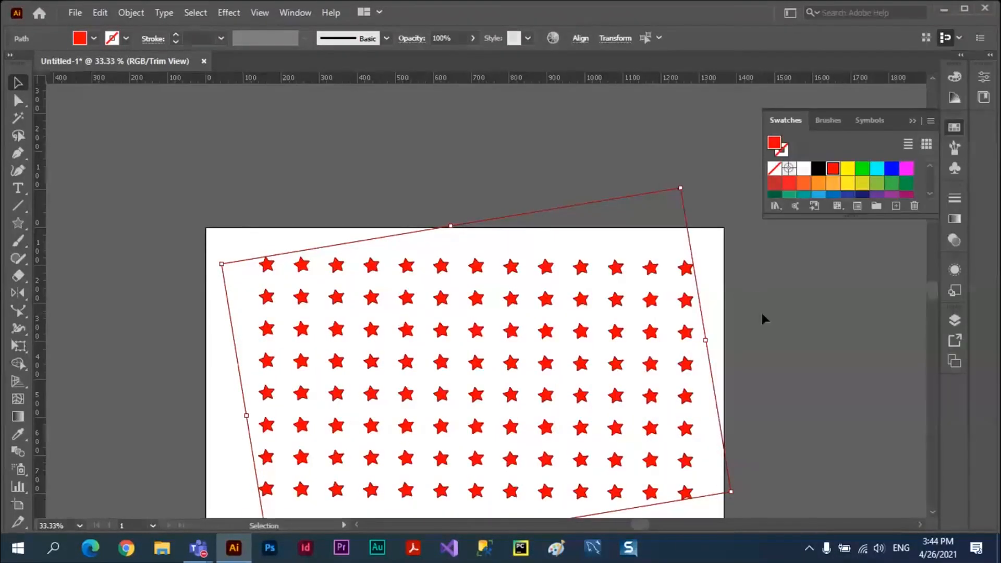
pyautogui.click(749, 278)
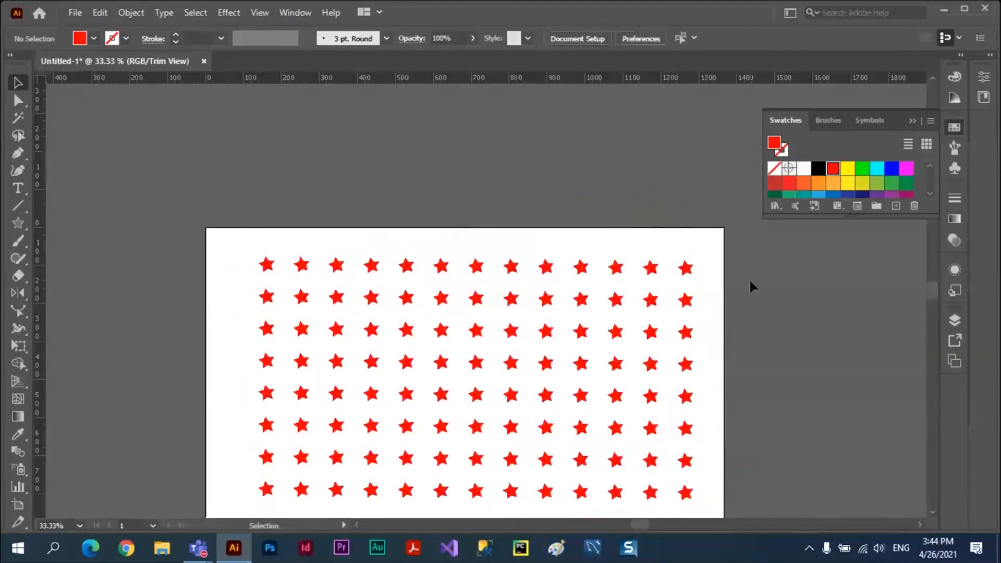
# Start editing similar shapes together from the upper-left star and enlarge all the stars to about twice their size.
pyautogui.click(267, 264)
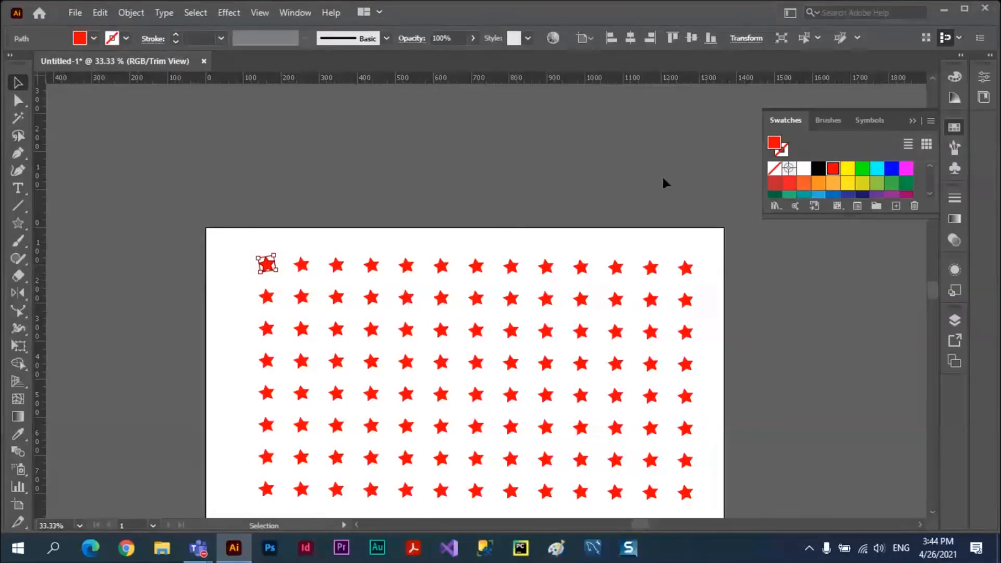
pyautogui.click(858, 37)
pyautogui.click(858, 36)
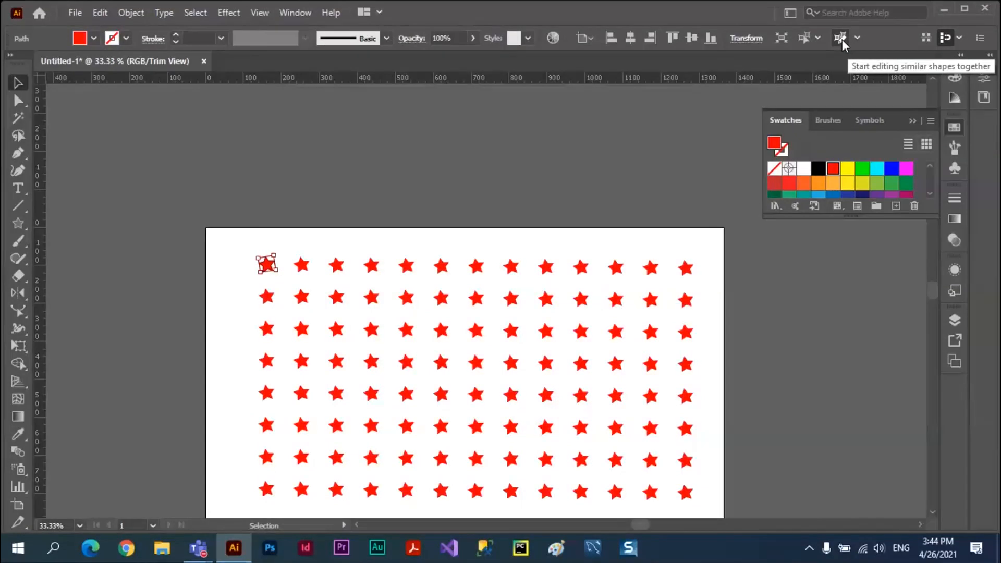
pyautogui.click(840, 44)
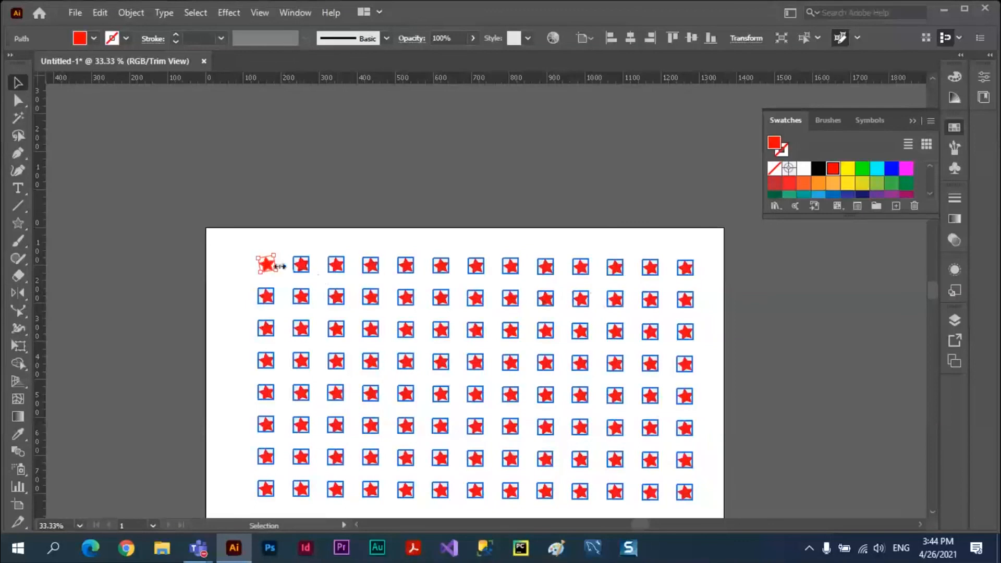
pyautogui.moveTo(258, 256); pyautogui.dragTo(243, 240)
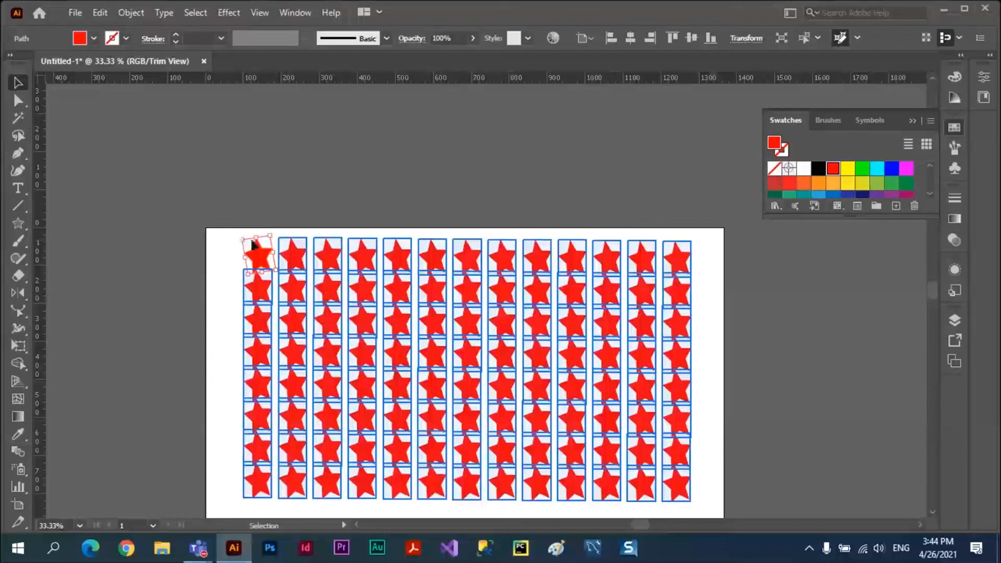
# Rotate all the jointly edited stars clockwise, fill them with the bright green swatch, and deselect them.
pyautogui.moveTo(274, 234); pyautogui.dragTo(285, 245)
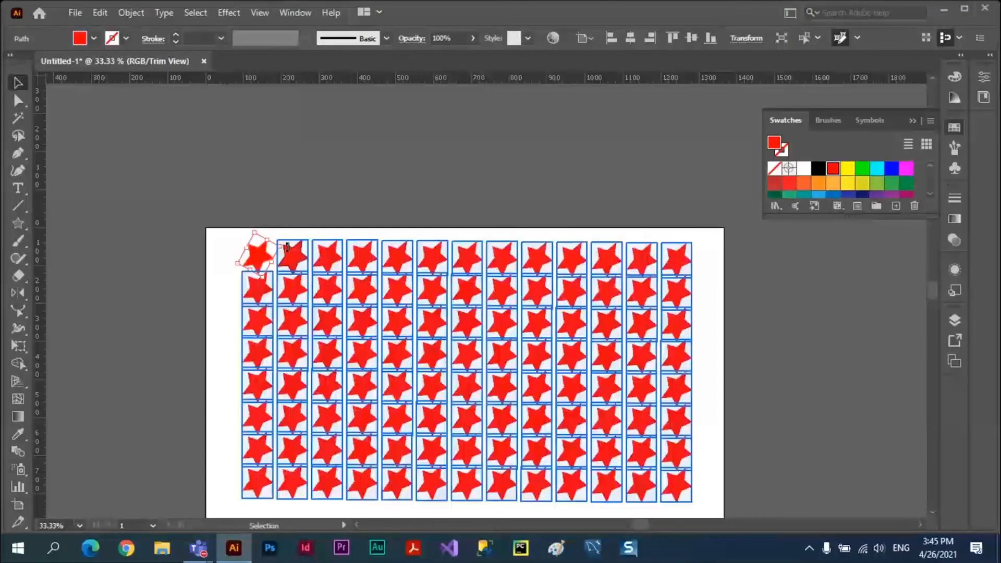
pyautogui.click(862, 168)
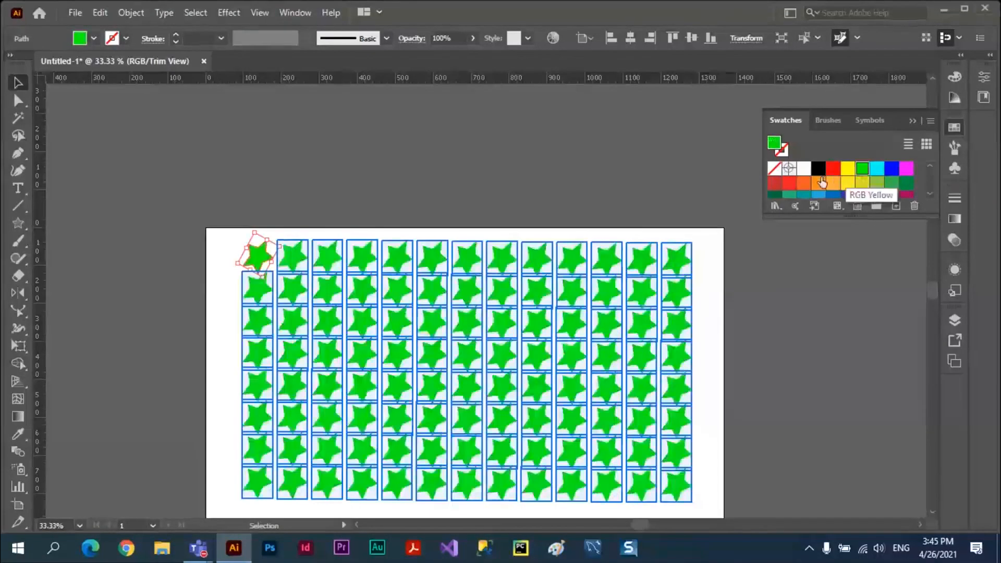
pyautogui.click(484, 156)
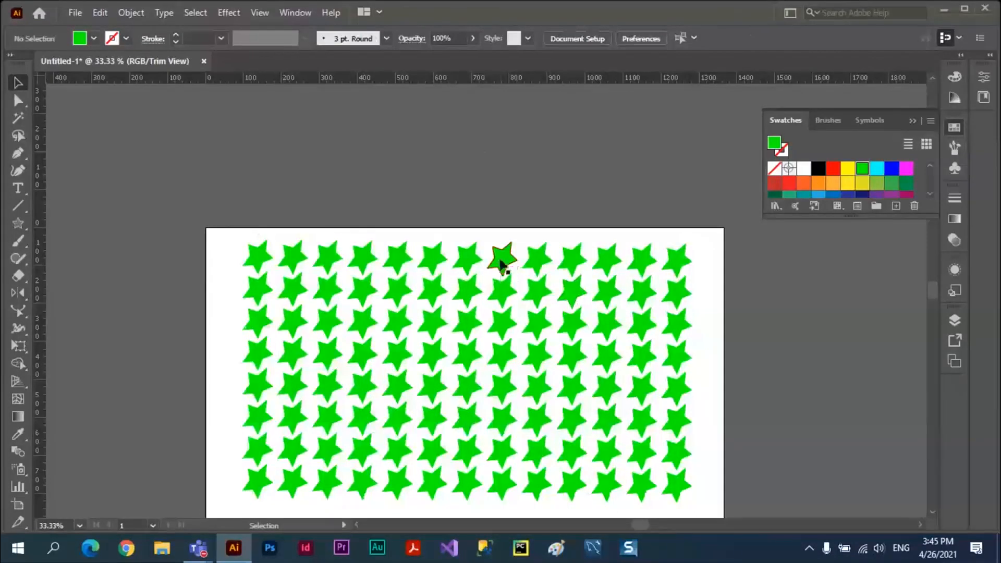
# Edit similar shapes together from the fifth star in the first row, enlarge all the stars until neighbours overlap, and deselect them.
pyautogui.click(410, 261)
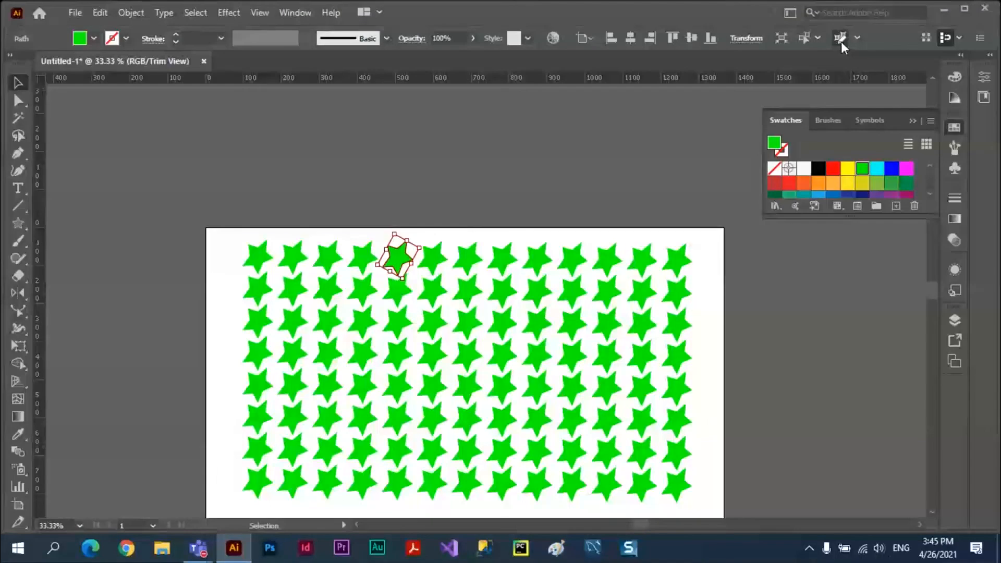
pyautogui.click(840, 41)
pyautogui.moveTo(399, 233); pyautogui.dragTo(397, 209)
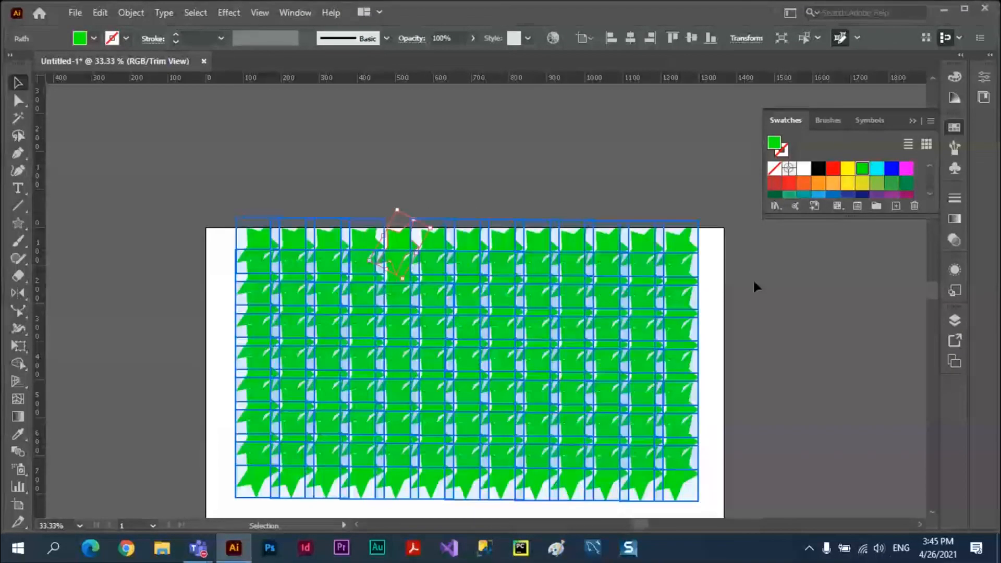
pyautogui.click(755, 282)
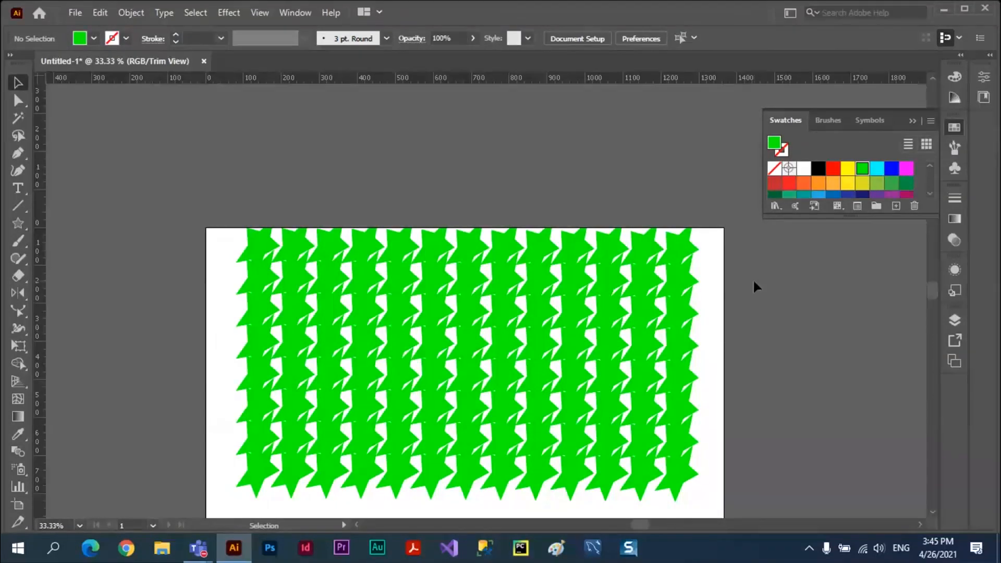
# Switch to the Teams meeting and open its additional meeting options.
pyautogui.hotkey('alt', 'Tab')
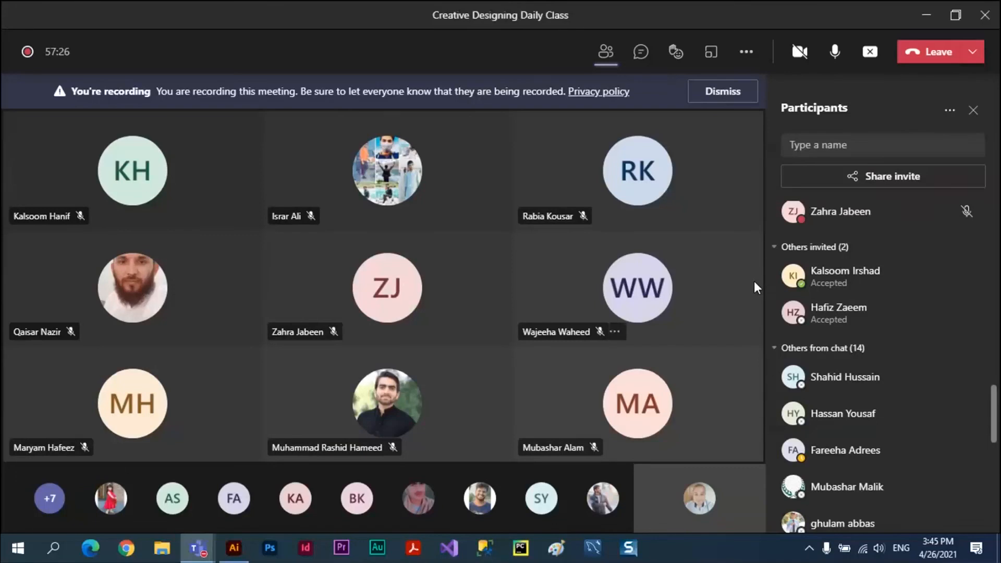
pyautogui.click(747, 54)
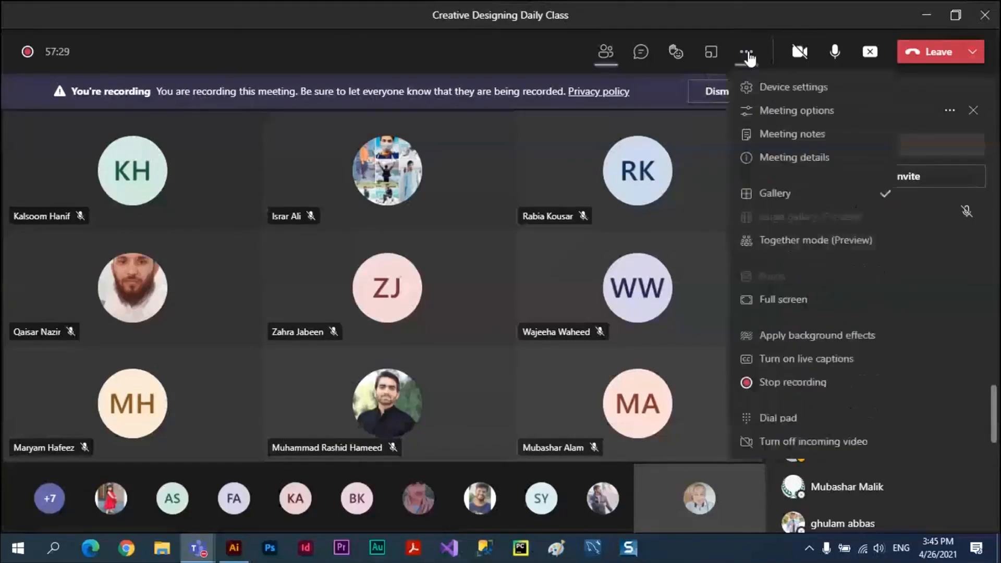